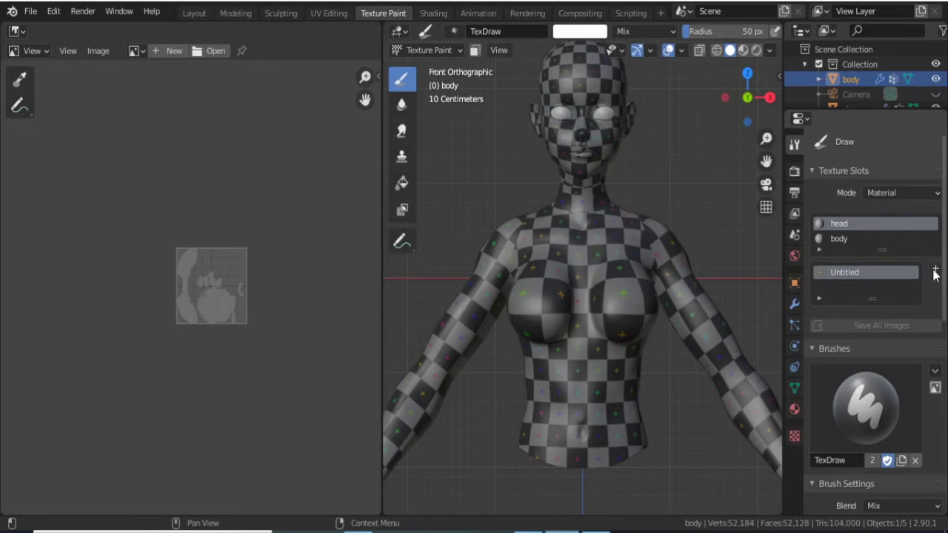
# Add a new blank head Base Color texture slot in place of the checker.
pyautogui.click(935, 271)
pyautogui.click(889, 290)
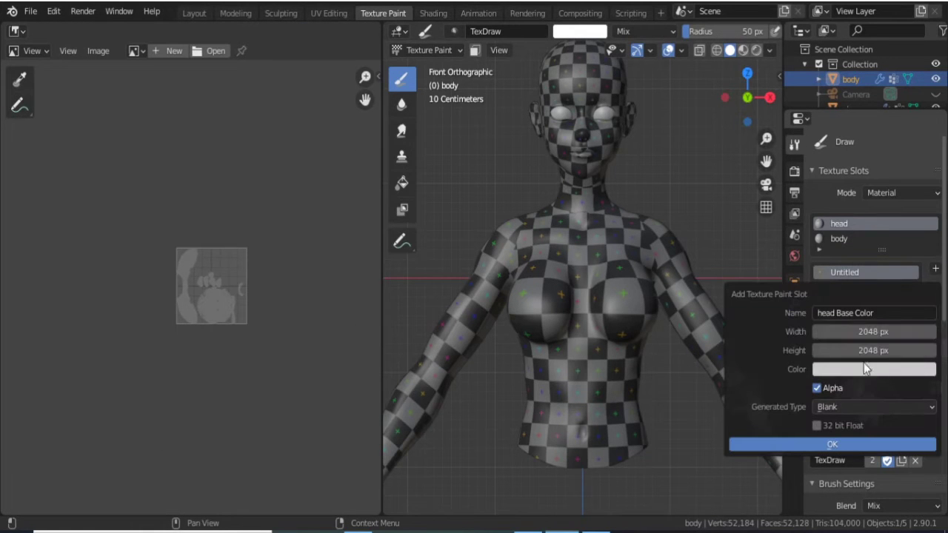
pyautogui.click(845, 445)
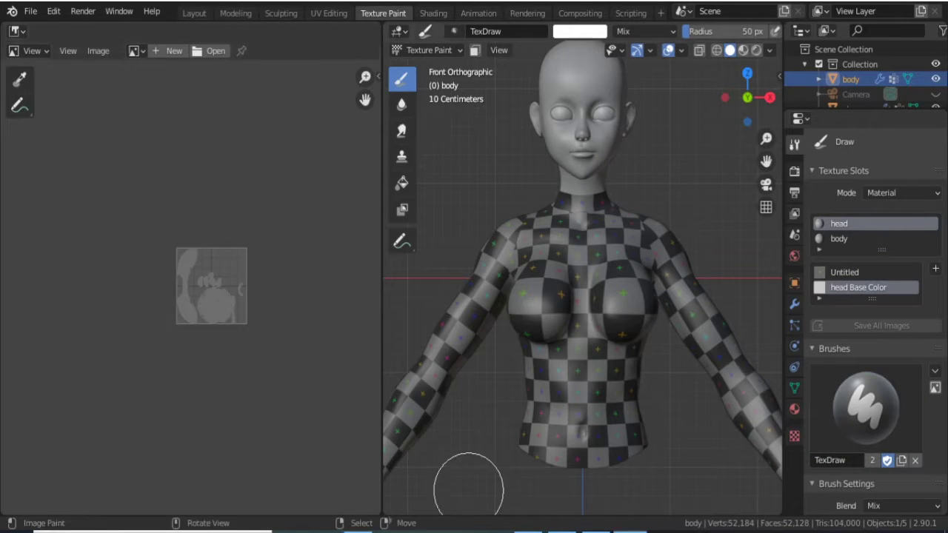
# Set the brush paint colour to peach on the colour wheel.
pyautogui.scroll(-4, 910, 330)
pyautogui.scroll(-10, 909, 330)
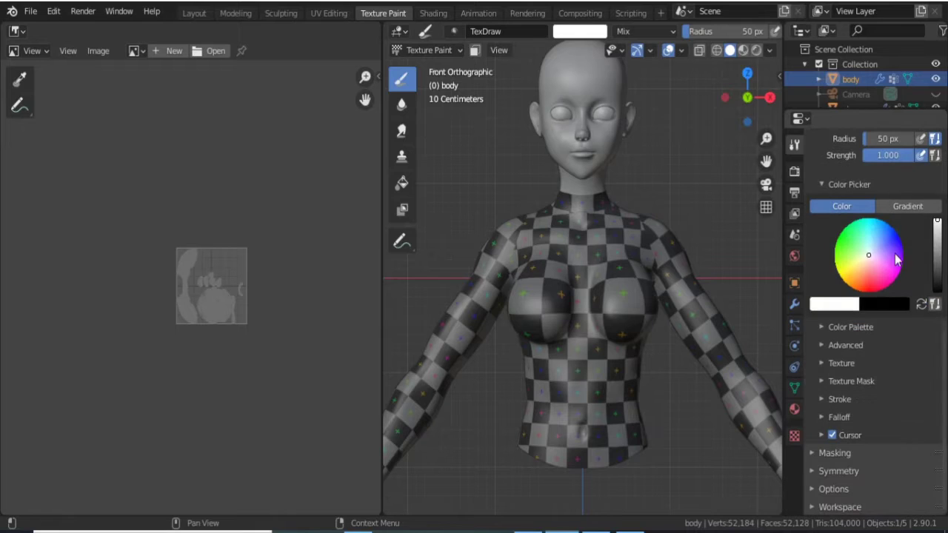
pyautogui.moveTo(854, 269); pyautogui.dragTo(859, 271)
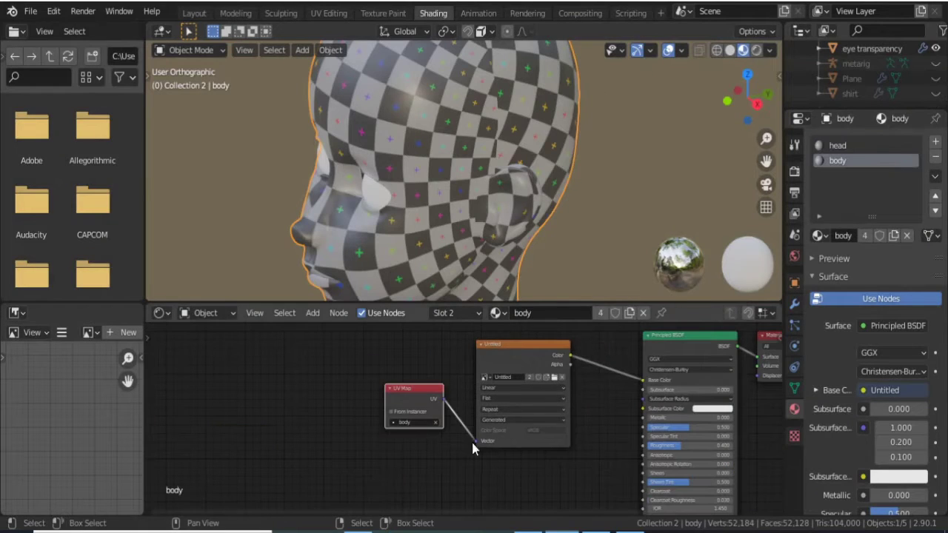
# Connect the UV Map to the image texture and assign the head material to the slot.
pyautogui.moveTo(476, 440); pyautogui.dragTo(478, 441)
pyautogui.press('KP_1')
pyautogui.scroll(-5, 526, 106)
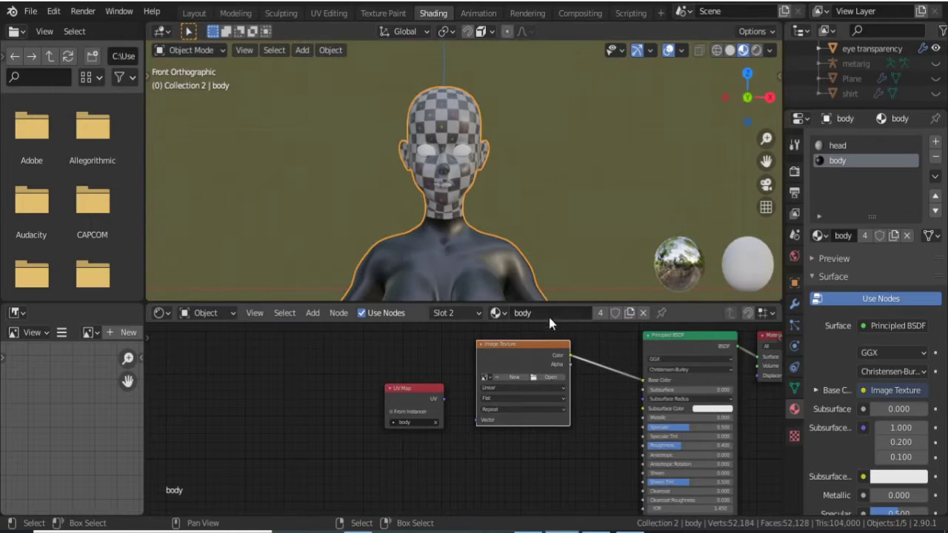
pyautogui.click(496, 313)
pyautogui.click(519, 350)
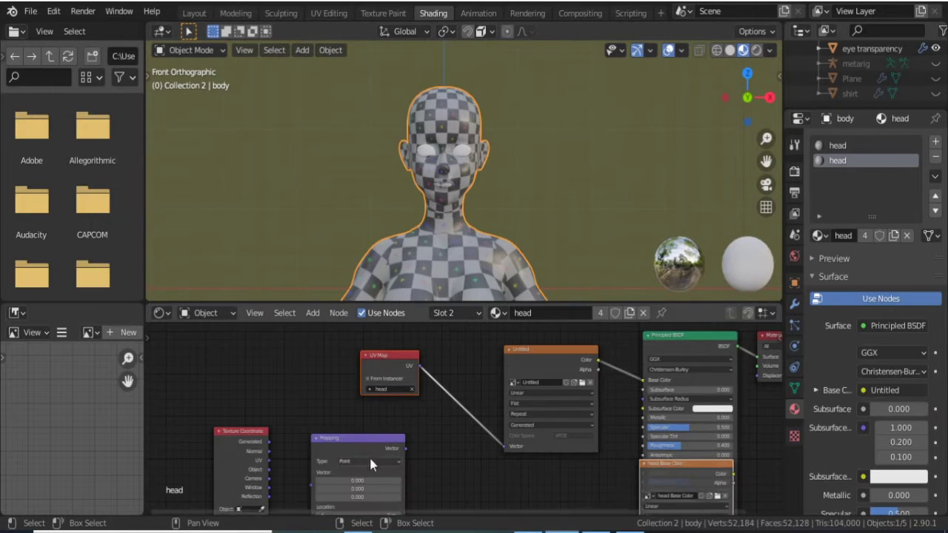
# Make the first head material slot active and try a peach fill, then undo it.
pyautogui.click(843, 147)
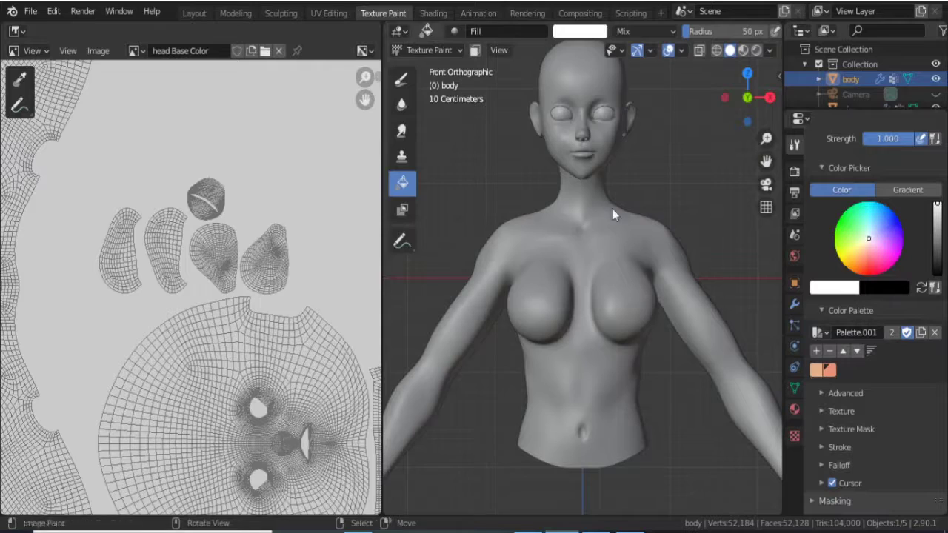
pyautogui.click(511, 190)
pyautogui.scroll(10, 871, 199)
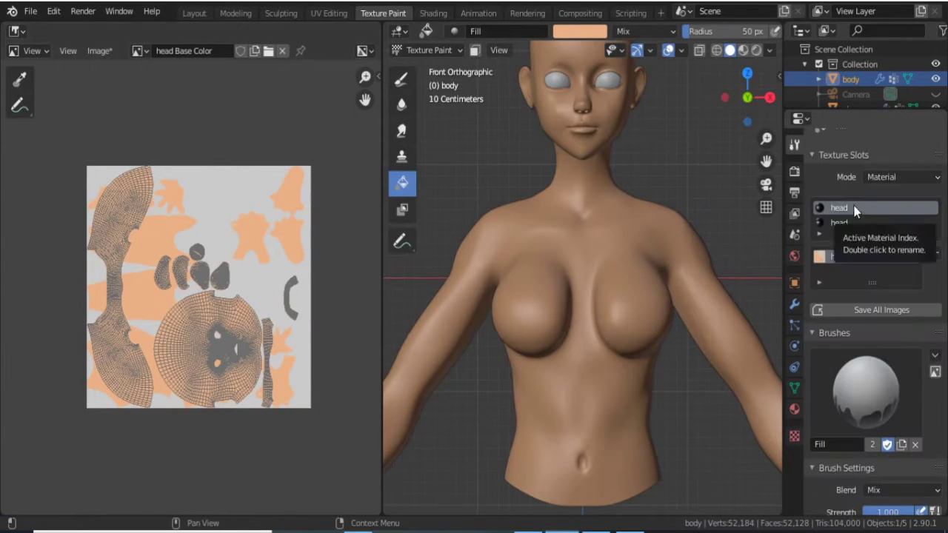
pyautogui.hotkey('ctrl', 'z')
# Limit texture painting to the selected faces.
pyautogui.click(235, 13)
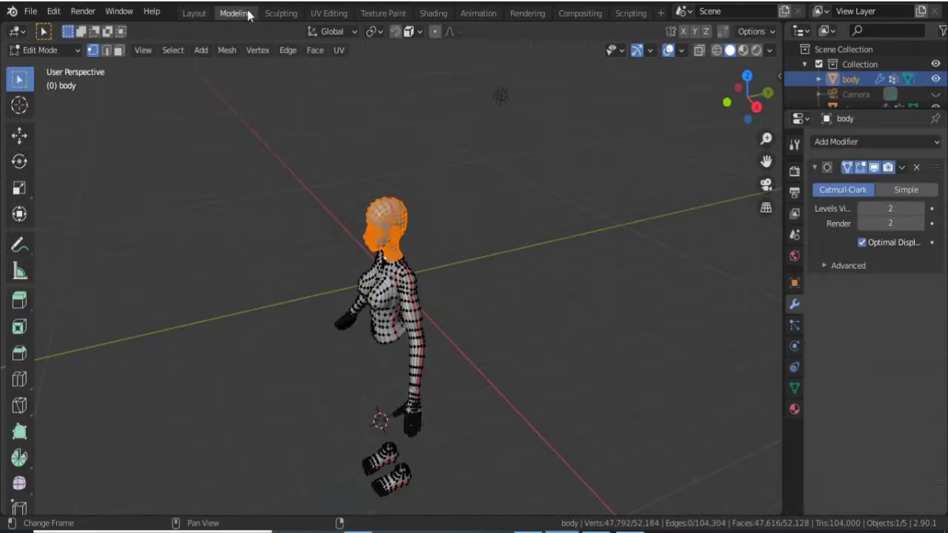
pyautogui.click(383, 13)
pyautogui.hotkey('alt', 'a')
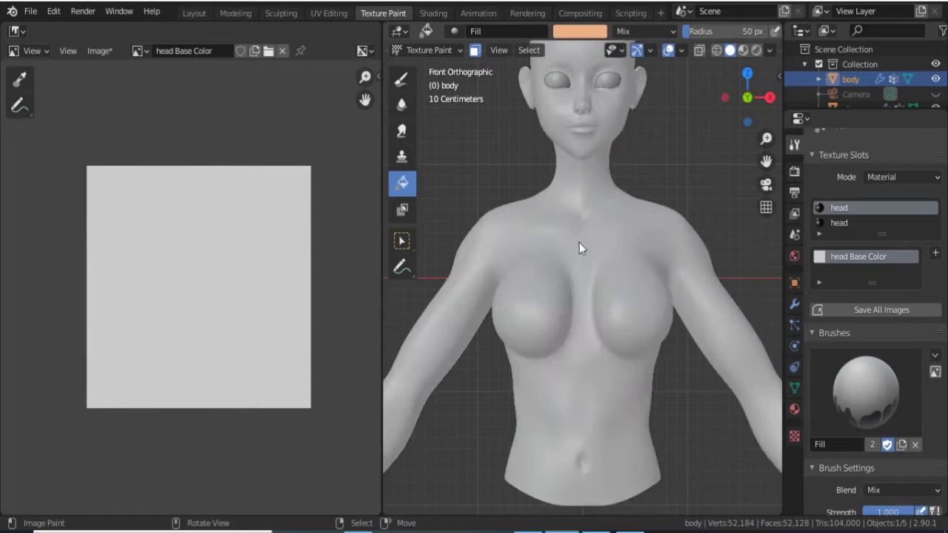
pyautogui.press('l')
# Load Fabric039_2K_Displacement.jpg into the Image Texture node in the Shading workspace.
pyautogui.click(433, 13)
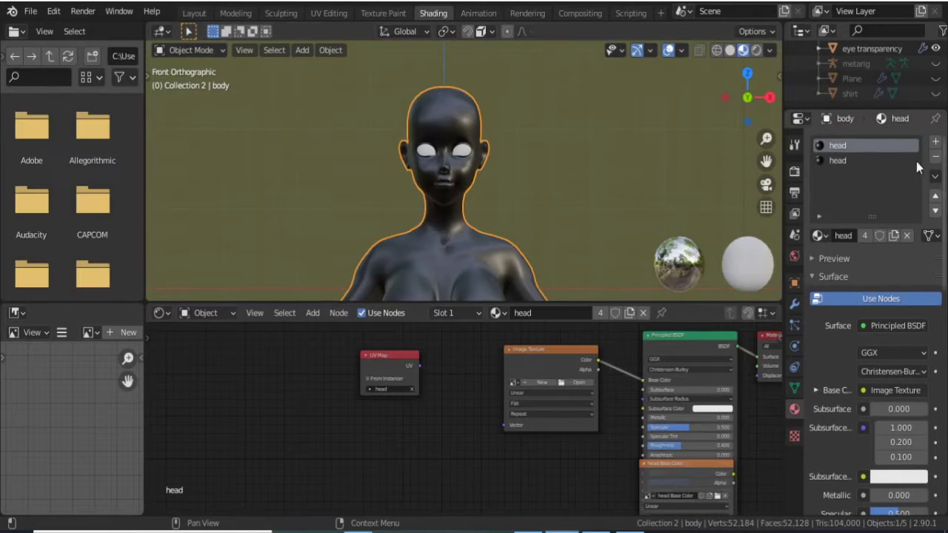
pyautogui.click(486, 377)
pyautogui.click(549, 394)
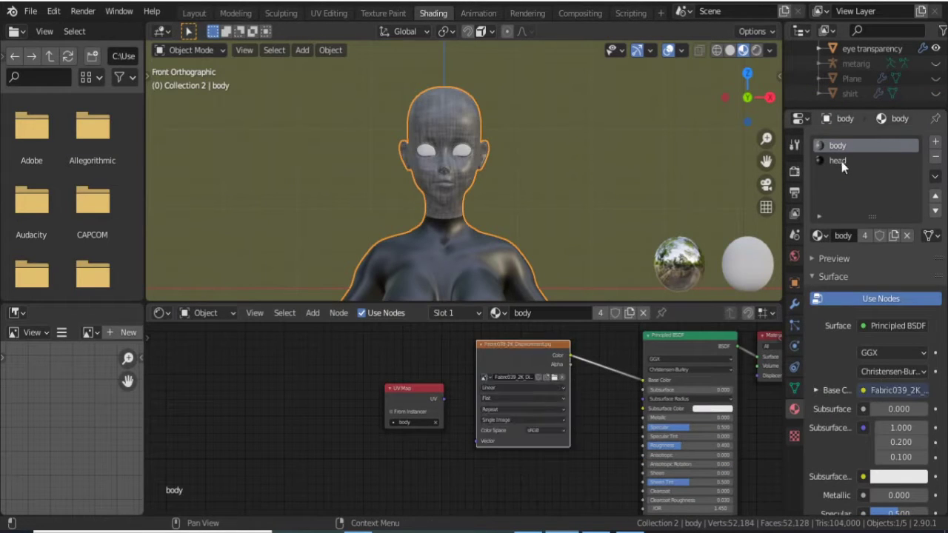
pyautogui.doubleClick(838, 161)
pyautogui.write('bod')
pyautogui.press('Escape')
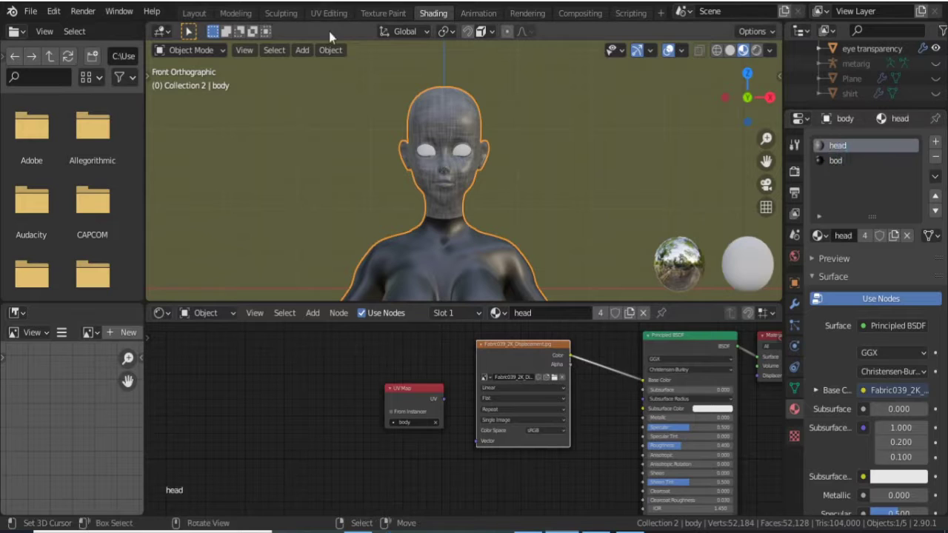
# Add a new blank head Base Color.001 texture slot and fill the mesh with peach.
pyautogui.click(383, 13)
pyautogui.click(935, 252)
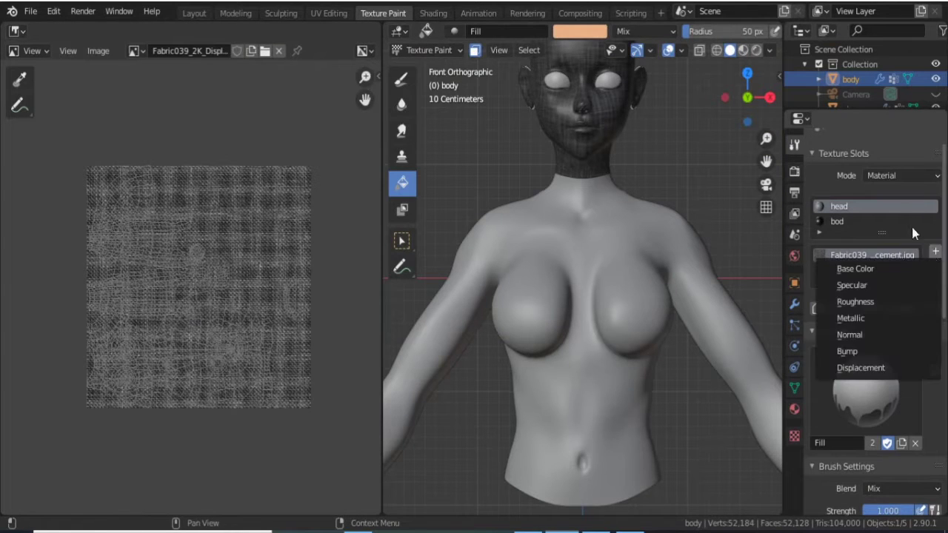
pyautogui.click(851, 268)
pyautogui.click(832, 433)
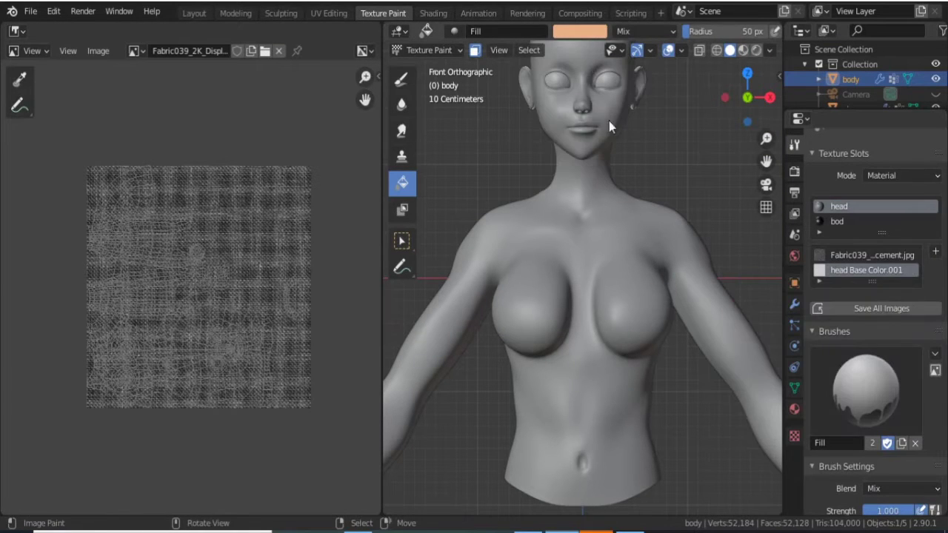
pyautogui.click(549, 194)
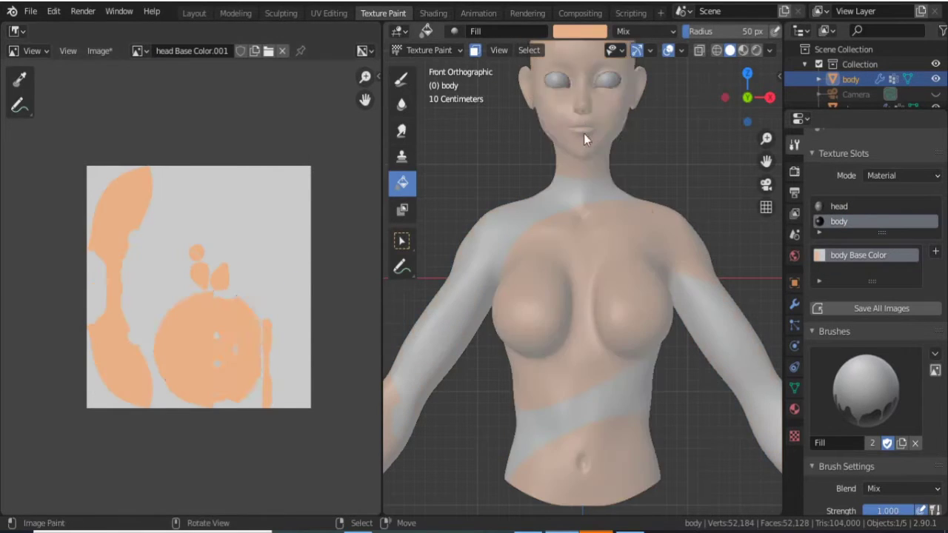
# Inspect the peach fill from the side and back, undoing a trial salmon fill on the face.
pyautogui.moveTo(583, 134)
pyautogui.mouseDown(button='middle')
pyautogui.moveTo(478, 166)
pyautogui.moveTo(693, 132)
pyautogui.moveTo(562, 225)
pyautogui.moveTo(516, 242)
pyautogui.mouseUp(button='middle')
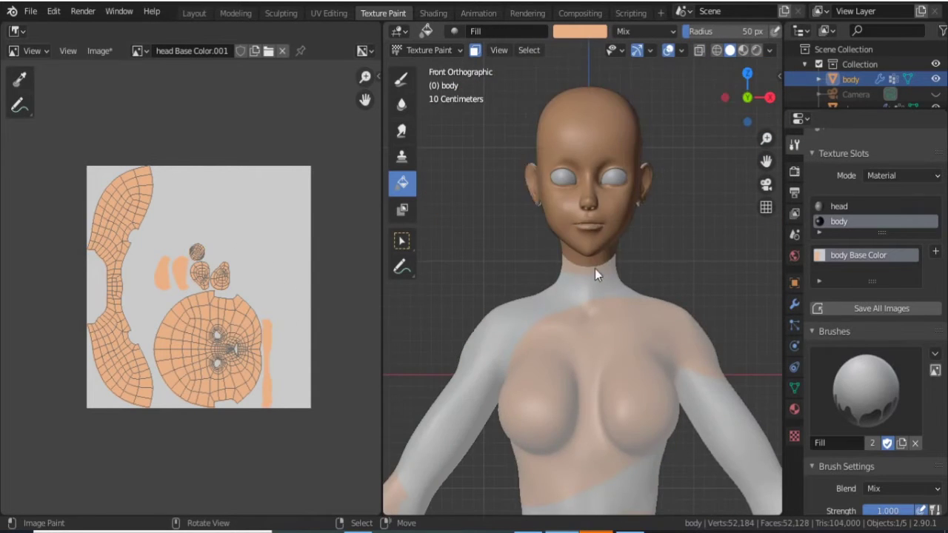
pyautogui.moveTo(595, 269); pyautogui.dragTo(663, 211, button='middle')
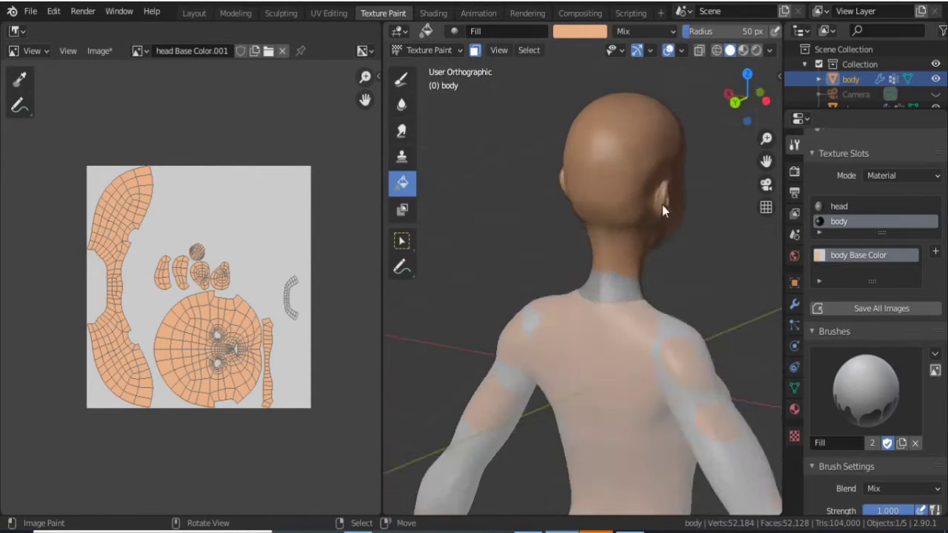
pyautogui.scroll(-8, 846, 220)
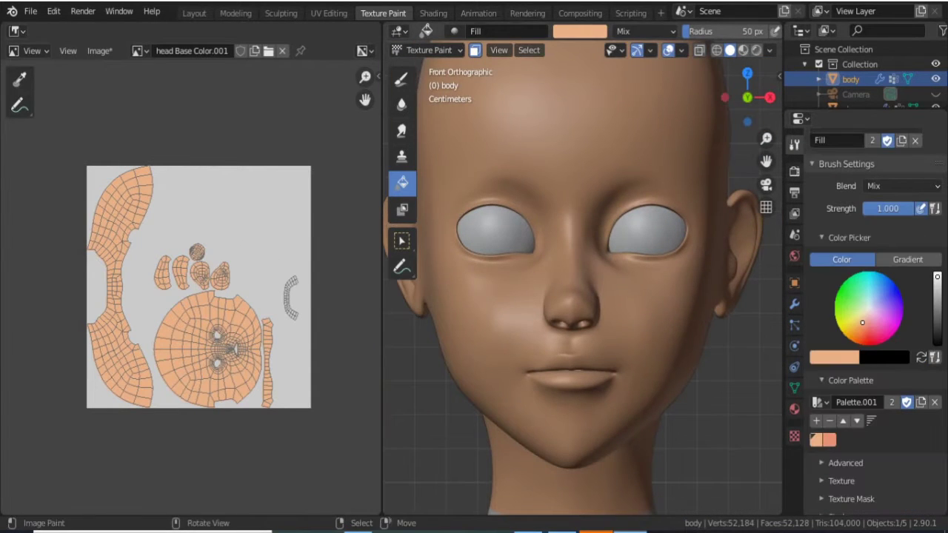
pyautogui.click(684, 213)
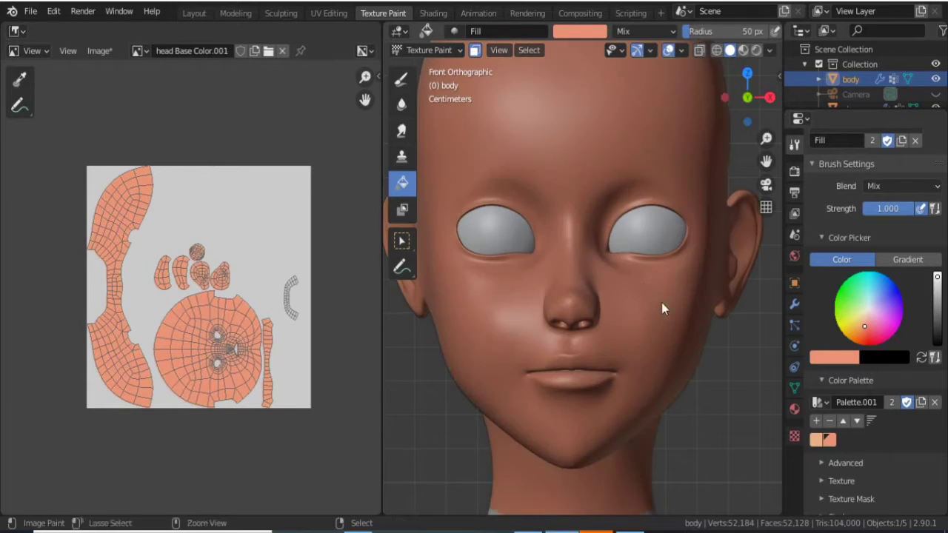
pyautogui.hotkey('ctrl', 'z')
pyautogui.click(402, 78)
pyautogui.scroll(-5, 913, 150)
# Enable X mirror symmetry and paint salmon blush around the cheeks and nose.
pyautogui.click(839, 473)
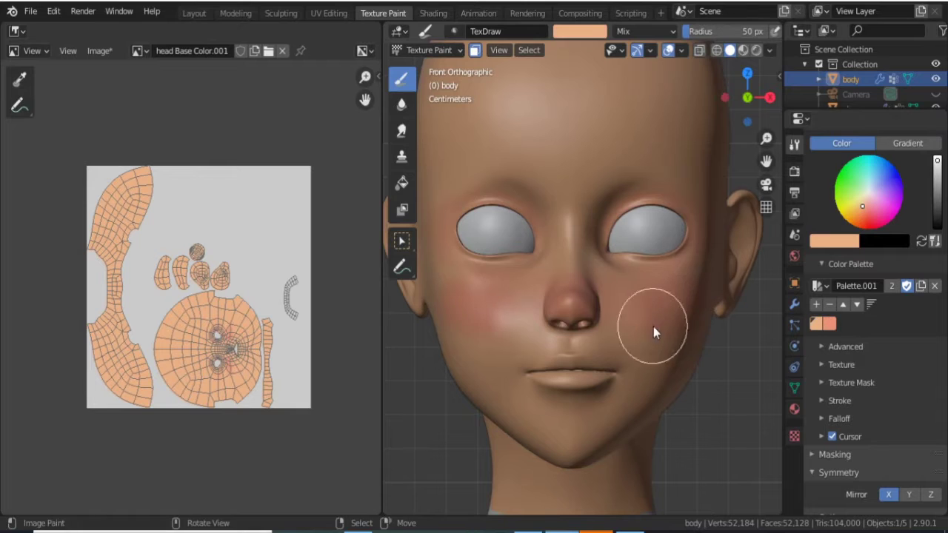
pyautogui.press('s')
pyautogui.press('s')
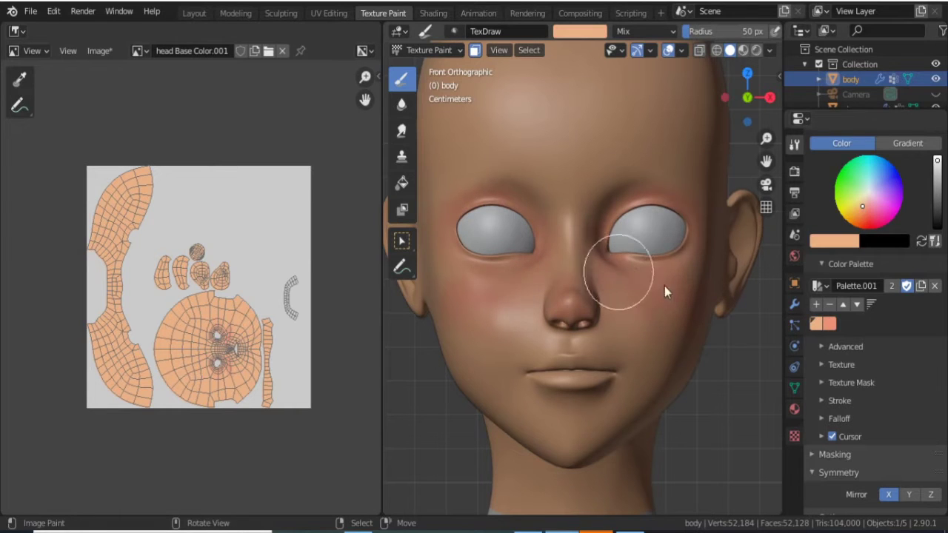
pyautogui.press('s')
pyautogui.scroll(3, 597, 383)
pyautogui.keyDown('shift'); pyautogui.moveTo(597, 384); pyautogui.dragTo(542, 268, button='middle'); pyautogui.keyUp('shift')
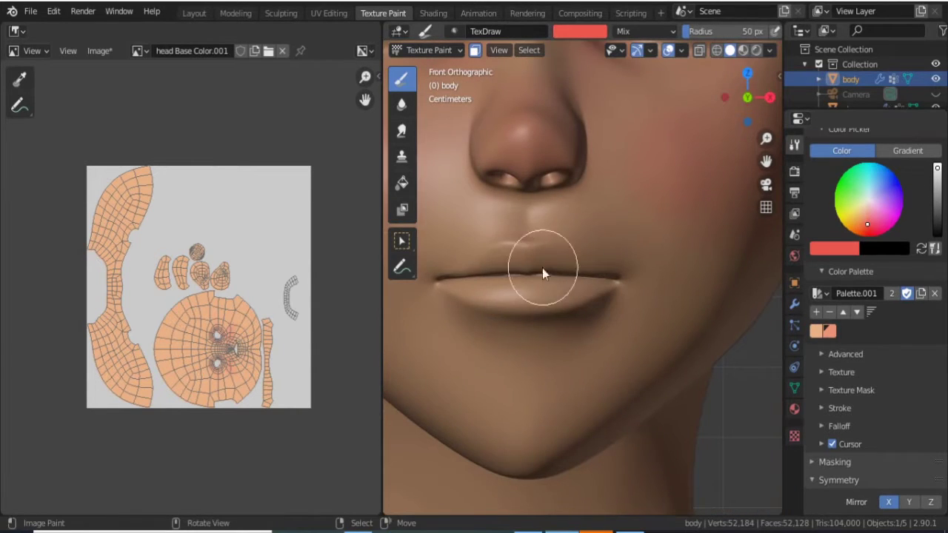
# Paint the lips red, including the lip island on the texture image.
pyautogui.press('s')
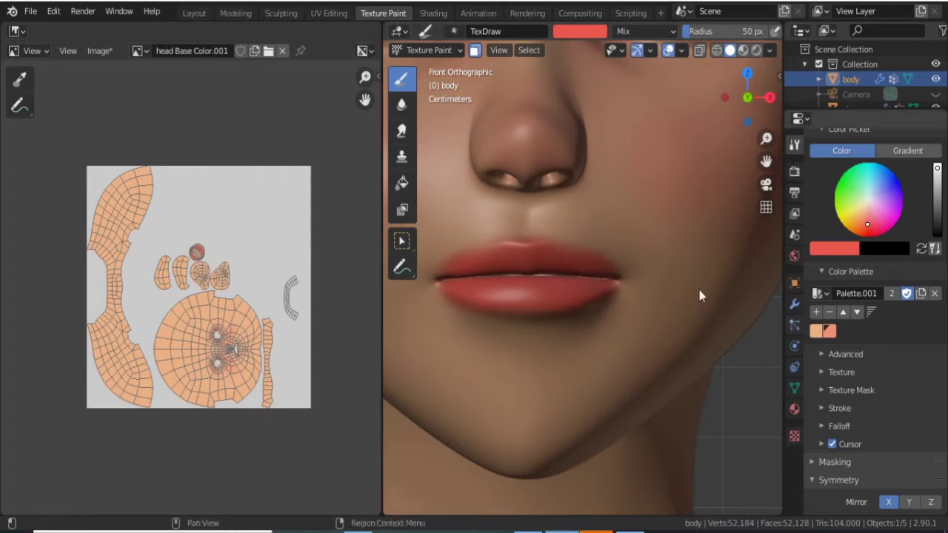
pyautogui.scroll(2, 524, 230)
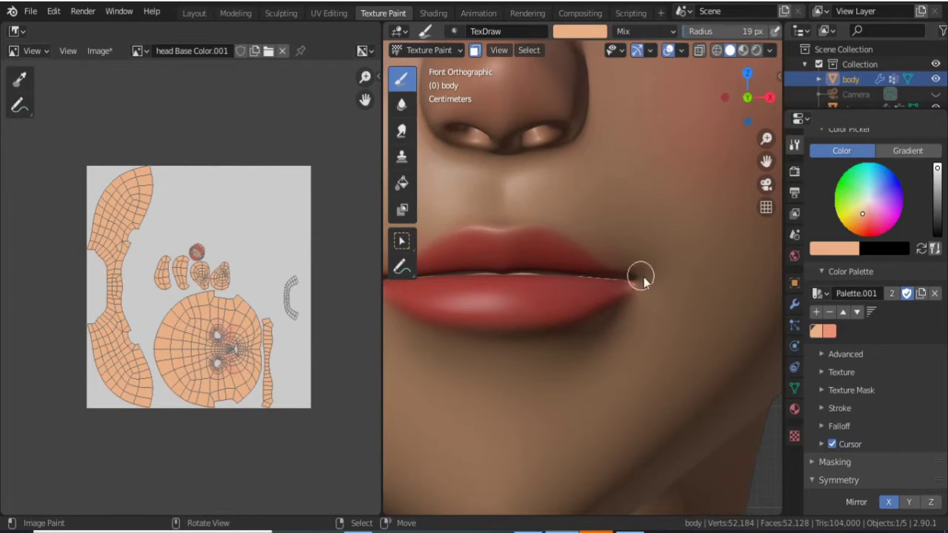
pyautogui.press('s')
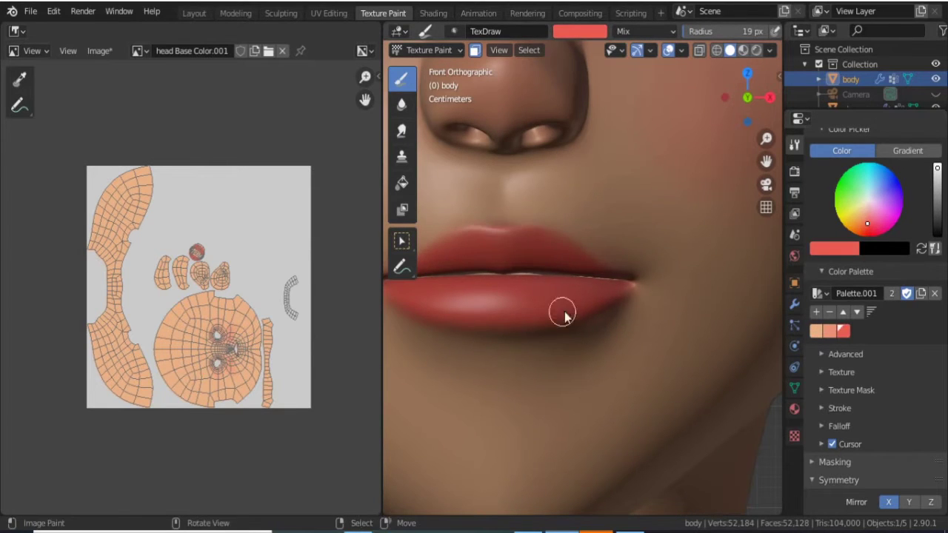
pyautogui.scroll(7, 190, 296)
pyautogui.press('Tab')
pyautogui.moveTo(249, 195); pyautogui.dragTo(250, 216, button='middle')
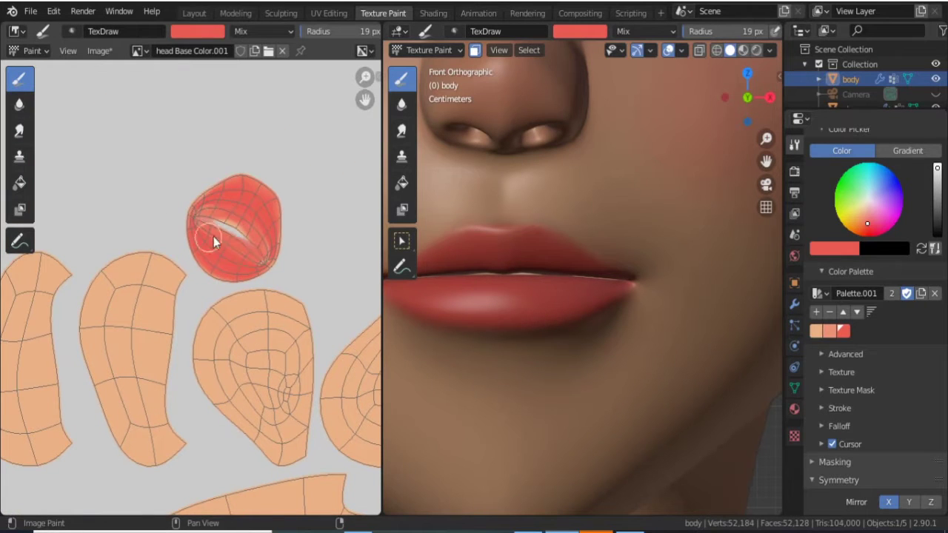
# Blend peach and light salmon onto the cheek, undoing a stray mint green stroke.
pyautogui.press('s')
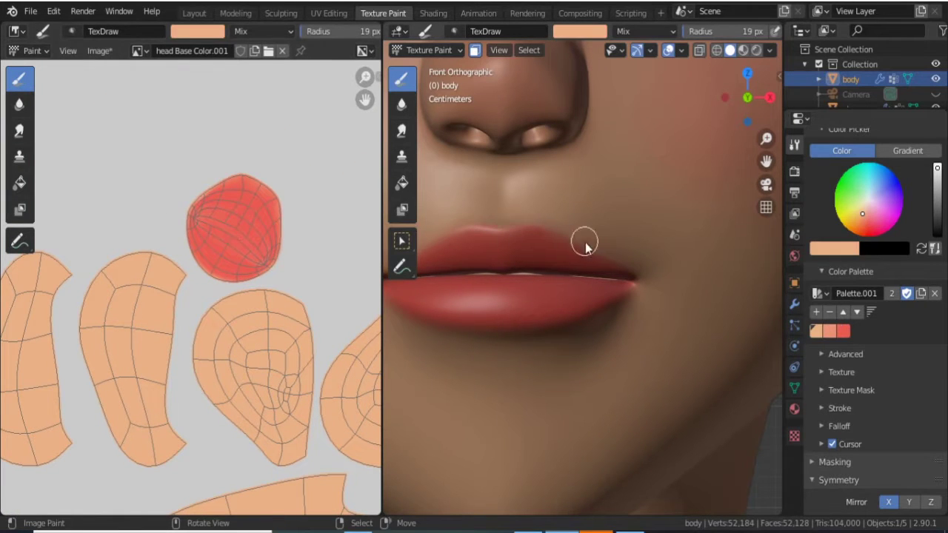
pyautogui.press('s')
pyautogui.keyDown('shift'); pyautogui.moveTo(587, 263); pyautogui.dragTo(705, 338, button='middle'); pyautogui.keyUp('shift')
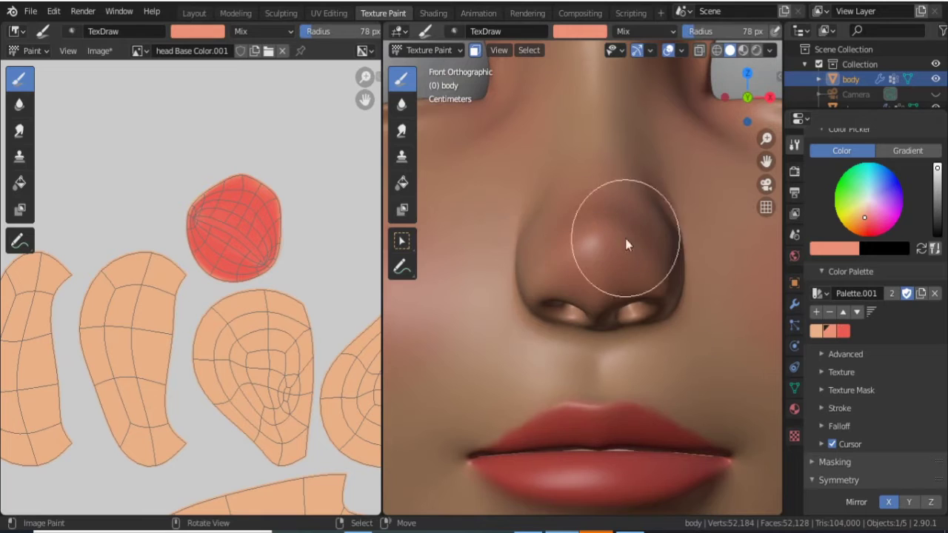
pyautogui.scroll(-3, 645, 254)
pyautogui.moveTo(645, 254); pyautogui.dragTo(711, 244, button='middle')
pyautogui.click(863, 185)
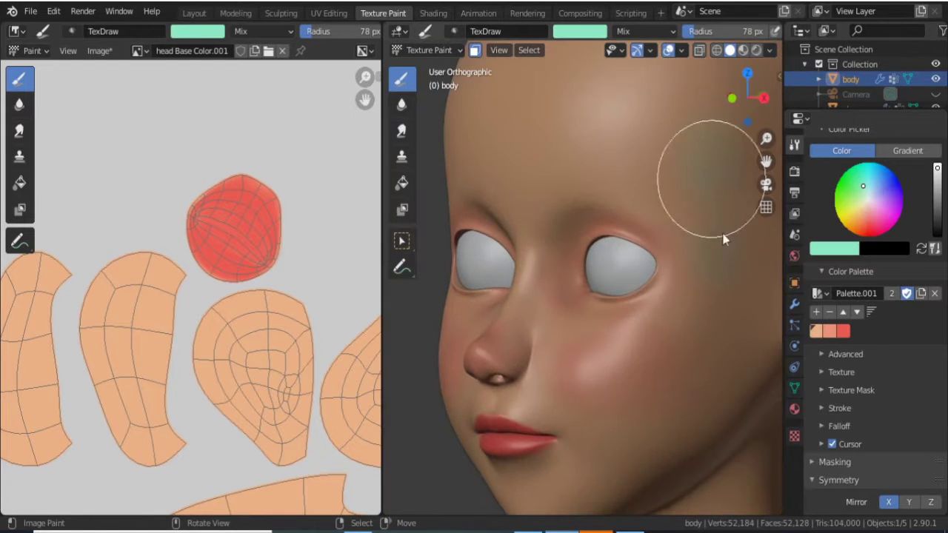
pyautogui.moveTo(622, 322); pyautogui.dragTo(573, 222, button='middle')
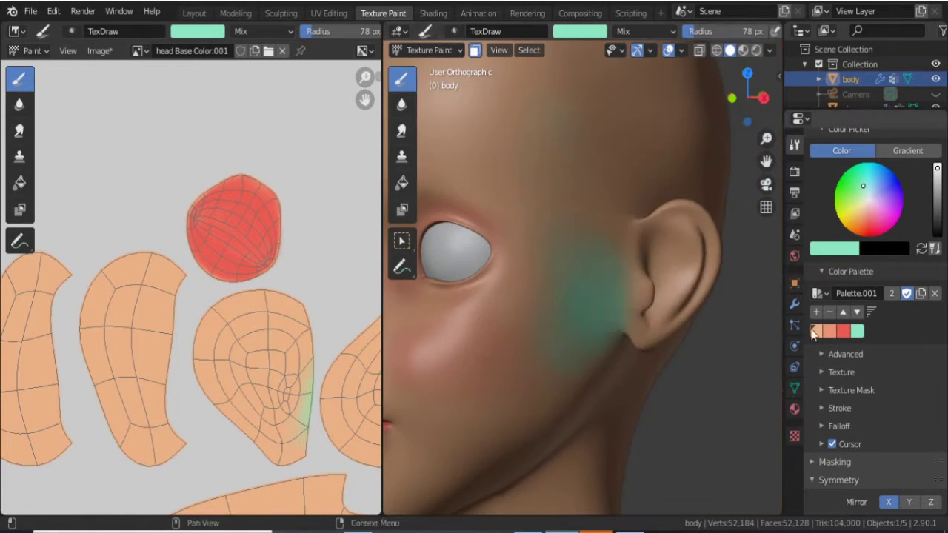
pyautogui.hotkey('ctrl', 'z')
pyautogui.hotkey('ctrl', 'z')
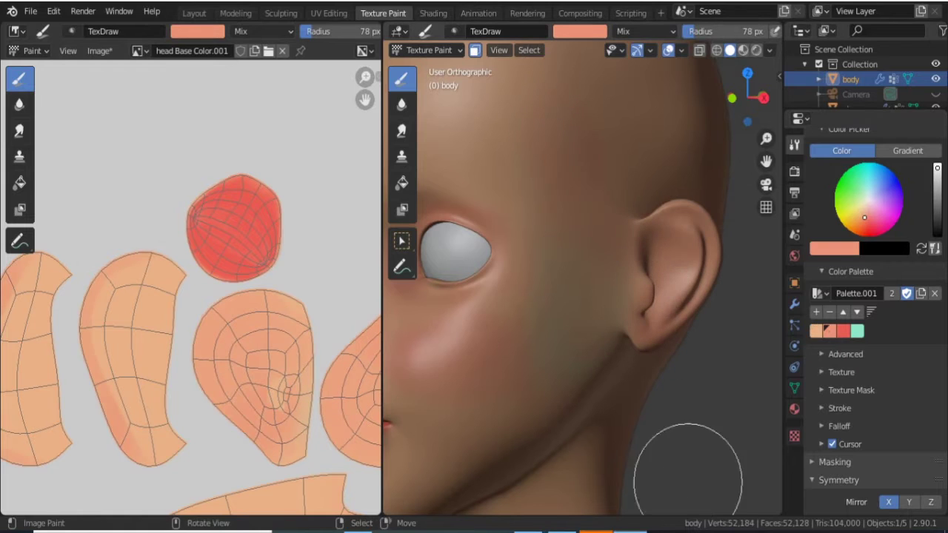
# Paint salmon shading onto and inside the ear with a 40 px brush.
pyautogui.moveTo(668, 331); pyautogui.dragTo(690, 327, button='middle')
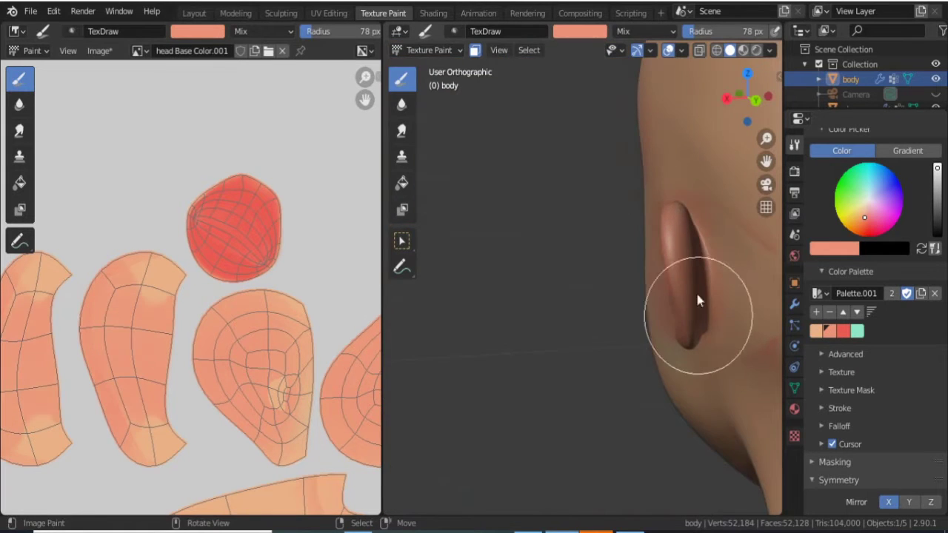
pyautogui.moveTo(696, 291); pyautogui.dragTo(585, 226, button='middle')
pyautogui.press('f')
pyautogui.click(615, 242)
pyautogui.press('s')
pyautogui.moveTo(672, 339)
pyautogui.mouseDown(button='middle')
pyautogui.moveTo(669, 201)
pyautogui.moveTo(586, 350)
pyautogui.mouseUp(button='middle')
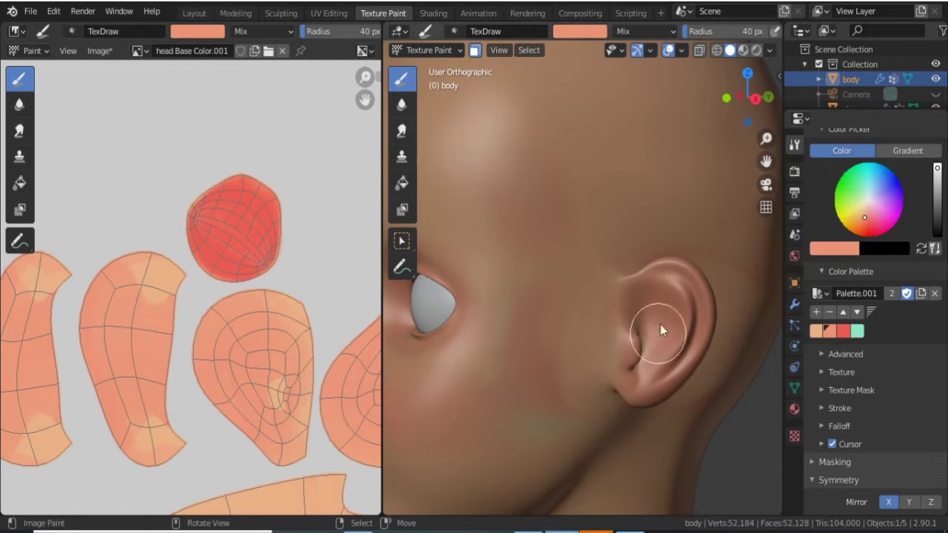
pyautogui.moveTo(660, 324)
pyautogui.mouseDown(button='middle')
pyautogui.moveTo(517, 323)
pyautogui.moveTo(625, 285)
pyautogui.mouseUp(button='middle')
# Blend sampled skin tones around the neck and head side, then restore a 78 px brush.
pyautogui.press('KP_1')
pyautogui.moveTo(604, 437); pyautogui.dragTo(630, 341, button='middle')
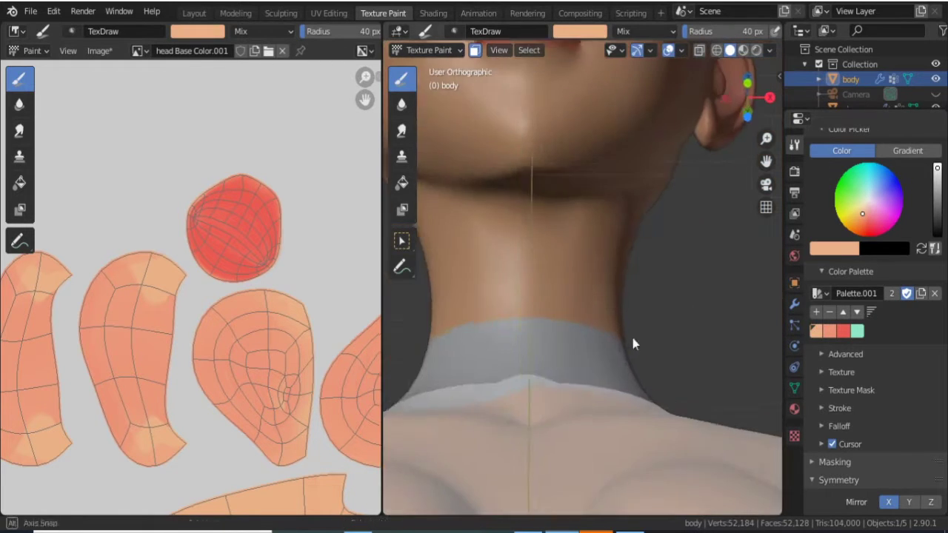
pyautogui.press('s')
pyautogui.moveTo(536, 226); pyautogui.dragTo(504, 304, button='middle')
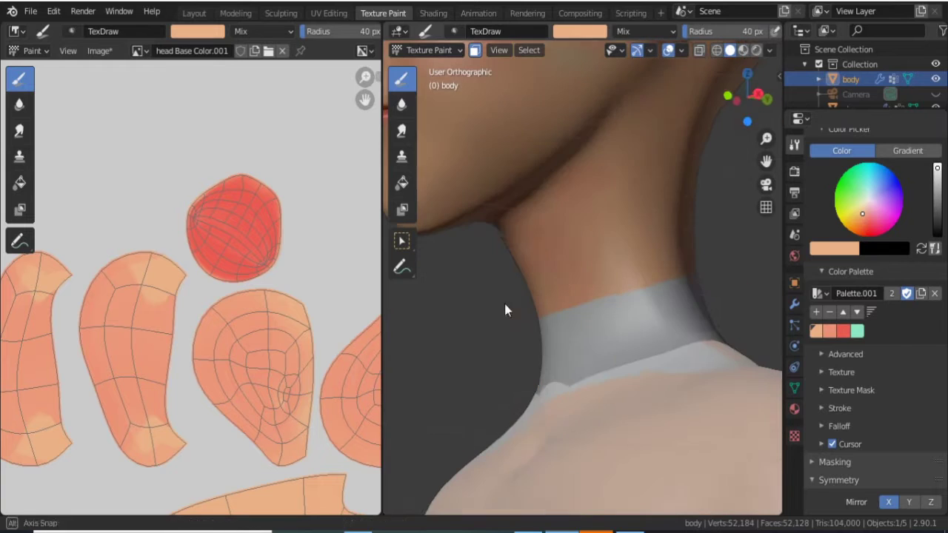
pyautogui.press('s')
pyautogui.moveTo(610, 204); pyautogui.dragTo(559, 351, button='middle')
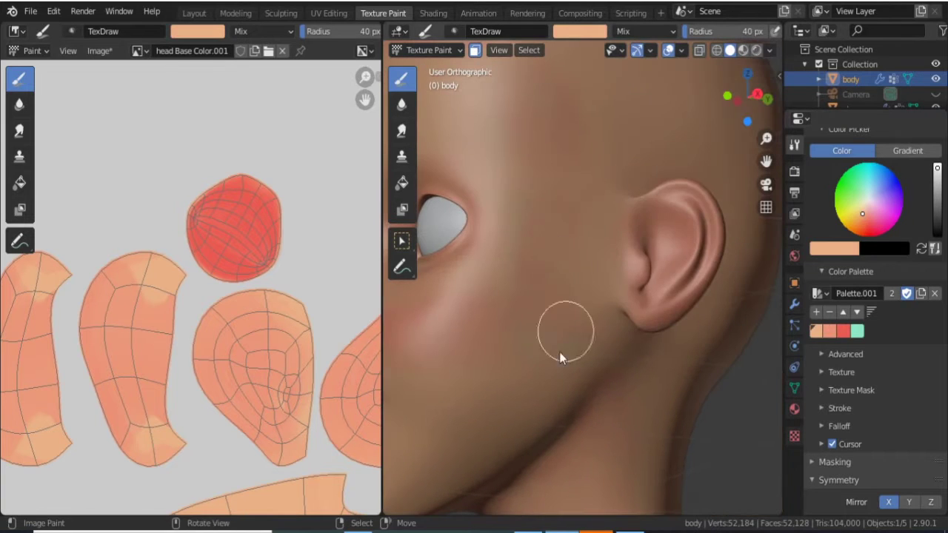
pyautogui.moveTo(615, 296); pyautogui.dragTo(564, 312, button='middle')
pyautogui.press('KP_1')
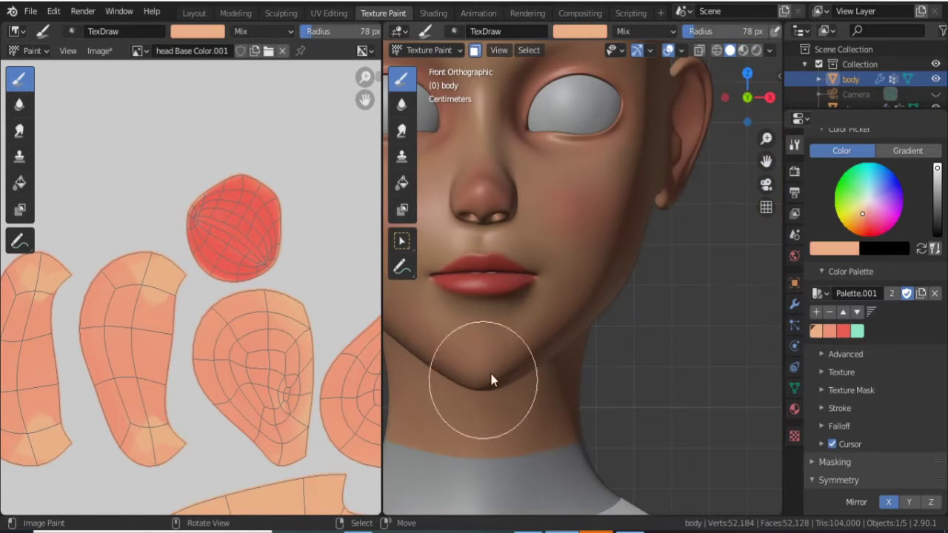
# Paint around the ear and eye, undoing the mint green eyelid strokes.
pyautogui.moveTo(573, 277); pyautogui.dragTo(544, 326, button='middle')
pyautogui.moveTo(585, 262)
pyautogui.mouseDown(button='middle')
pyautogui.moveTo(544, 298)
pyautogui.moveTo(648, 346)
pyautogui.moveTo(498, 246)
pyautogui.mouseUp(button='middle')
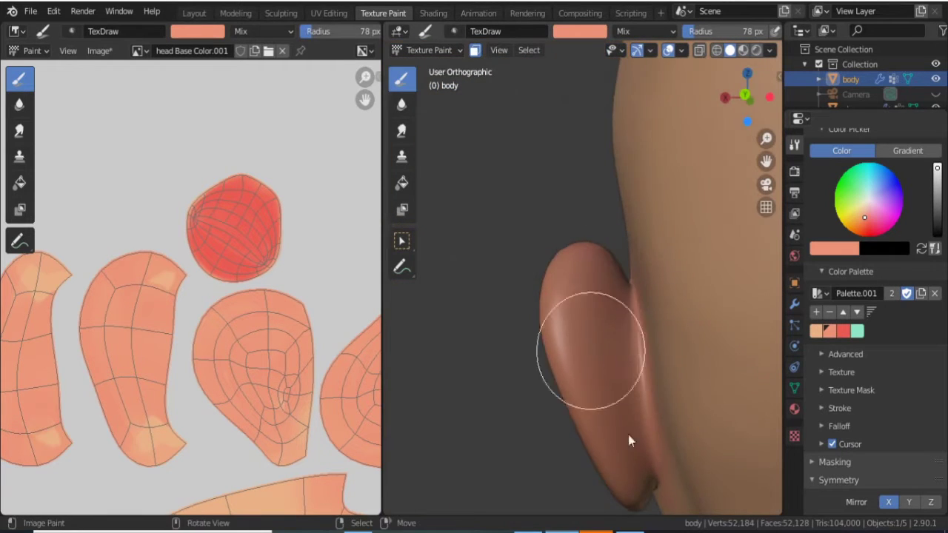
pyautogui.moveTo(628, 434)
pyautogui.mouseDown(button='middle')
pyautogui.moveTo(582, 379)
pyautogui.moveTo(779, 339)
pyautogui.mouseUp(button='middle')
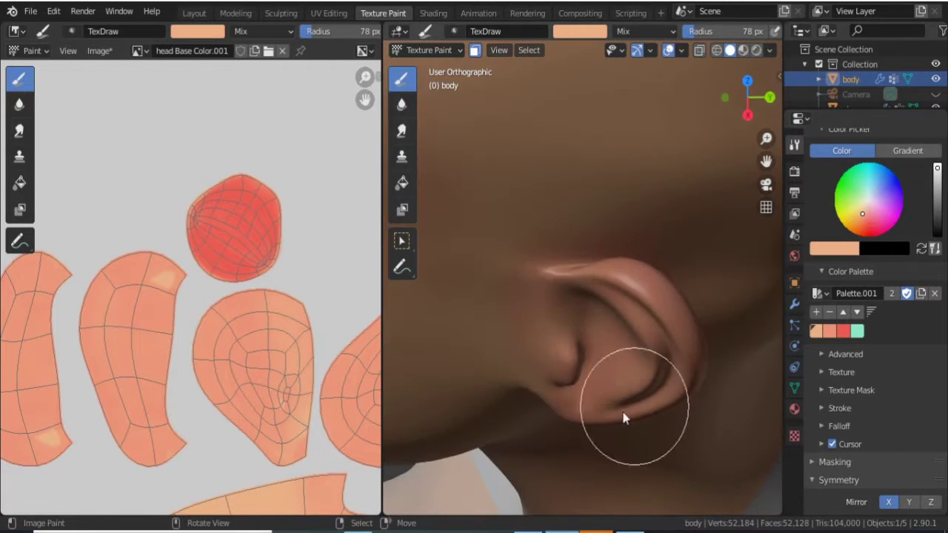
pyautogui.moveTo(624, 419); pyautogui.dragTo(649, 321, button='middle')
pyautogui.press('KP_1')
pyautogui.keyDown('shift'); pyautogui.moveTo(554, 351); pyautogui.dragTo(599, 196, button='middle'); pyautogui.keyUp('shift')
pyautogui.click(857, 331)
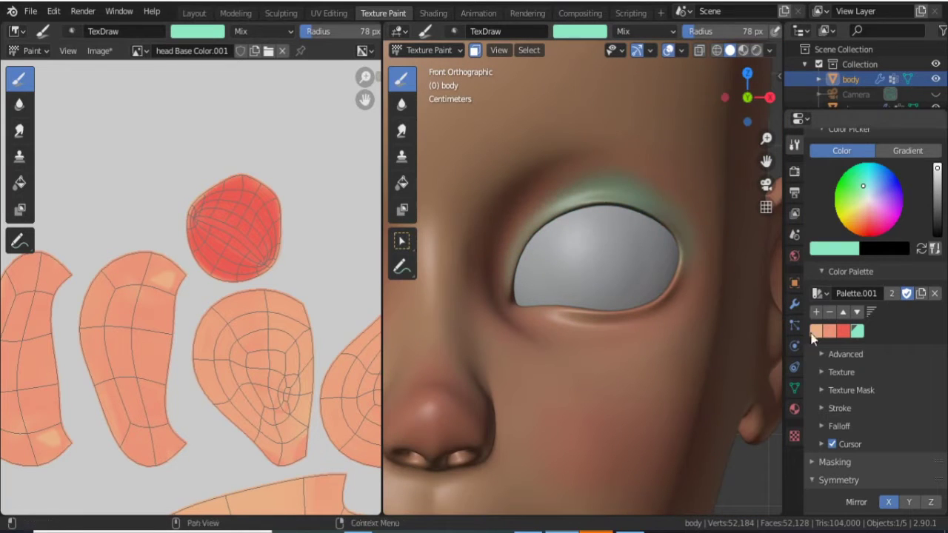
pyautogui.hotkey('ctrl', 'z')
pyautogui.hotkey('ctrl', 'z')
pyautogui.hotkey('ctrl', 'z')
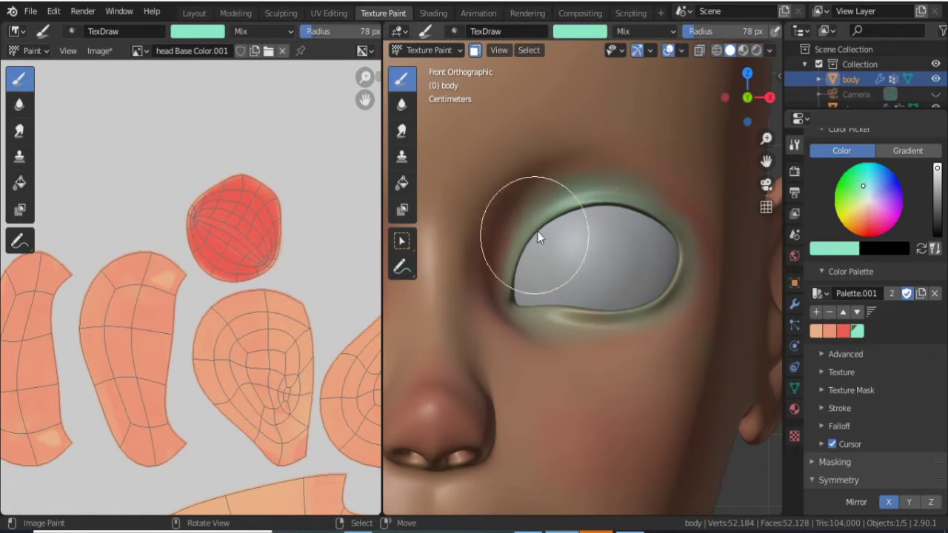
pyautogui.hotkey('ctrl', 'z')
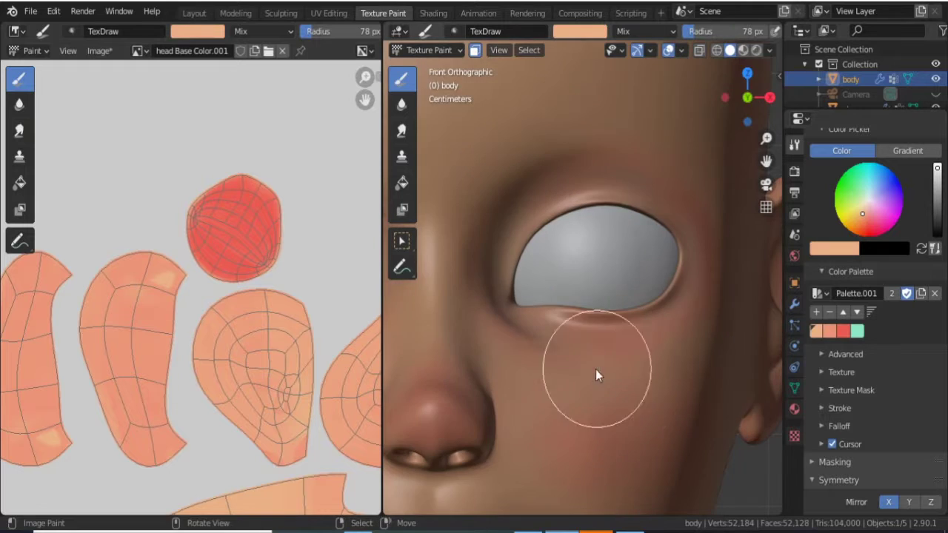
# Blend salmon and light peach palette tones across the cheeks and lips.
pyautogui.scroll(3, 595, 370)
pyautogui.keyDown('shift'); pyautogui.moveTo(551, 293); pyautogui.dragTo(644, 208, button='middle'); pyautogui.keyUp('shift')
pyautogui.scroll(-3, 602, 314)
pyautogui.moveTo(602, 314); pyautogui.dragTo(677, 290, button='middle')
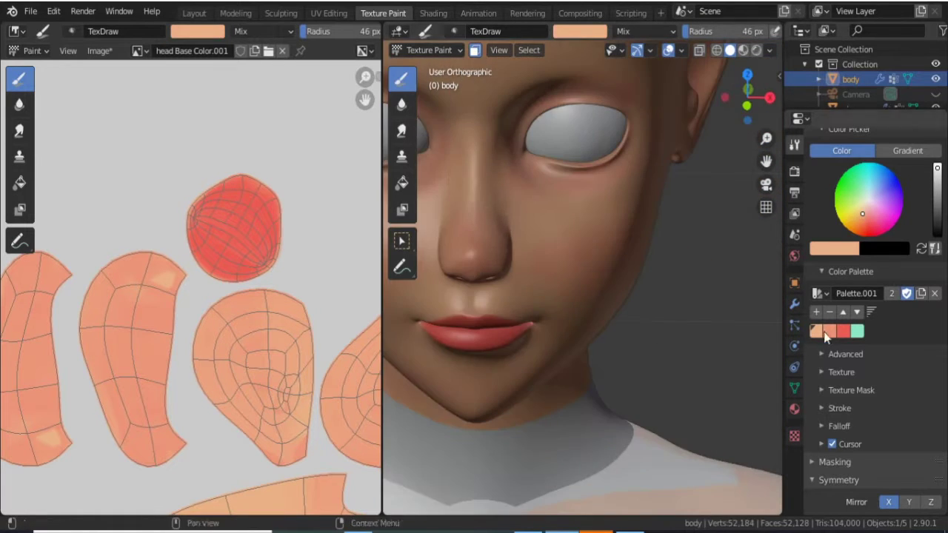
pyautogui.click(824, 332)
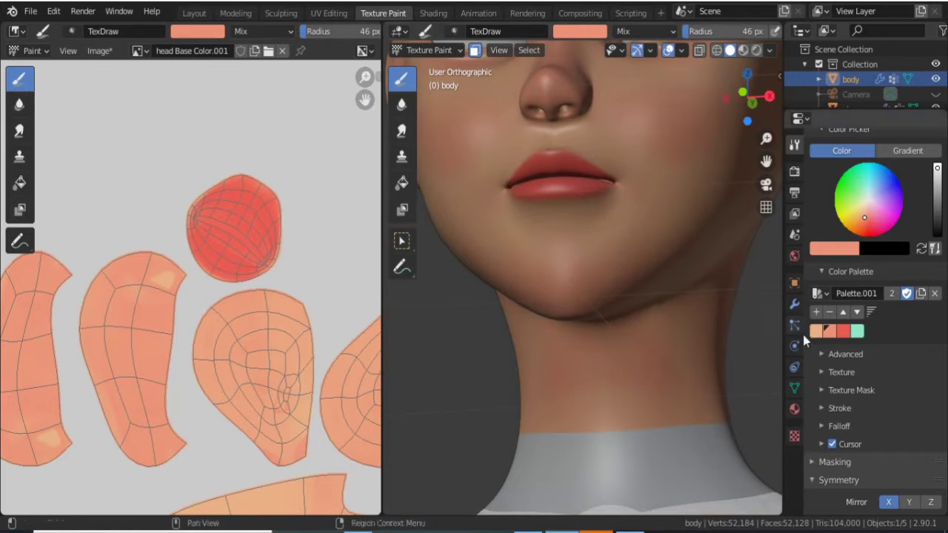
pyautogui.click(816, 331)
# Blend light peach around the back of the neck and the ear.
pyautogui.moveTo(624, 191)
pyautogui.mouseDown(button='middle')
pyautogui.moveTo(618, 443)
pyautogui.moveTo(571, 244)
pyautogui.mouseUp(button='middle')
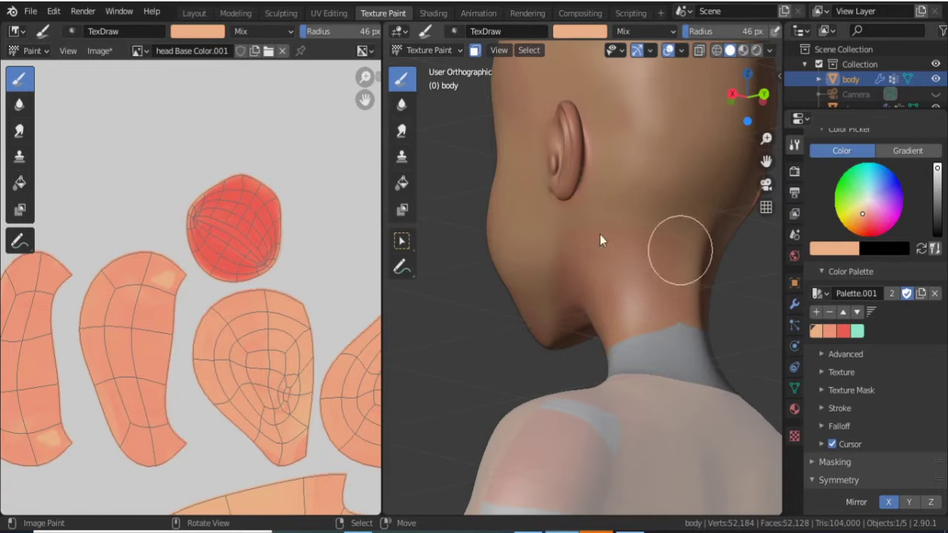
pyautogui.moveTo(674, 294); pyautogui.dragTo(542, 353, button='middle')
pyautogui.scroll(3, 543, 354)
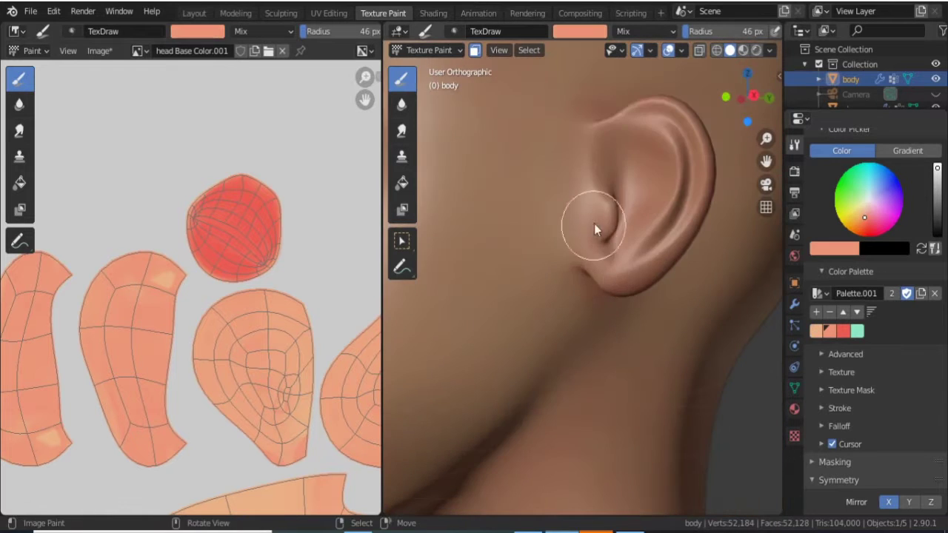
pyautogui.moveTo(594, 223); pyautogui.dragTo(678, 293, button='middle')
pyautogui.scroll(-5, 678, 293)
pyautogui.moveTo(656, 327)
pyautogui.mouseDown(button='middle')
pyautogui.moveTo(597, 352)
pyautogui.moveTo(453, 189)
pyautogui.mouseUp(button='middle')
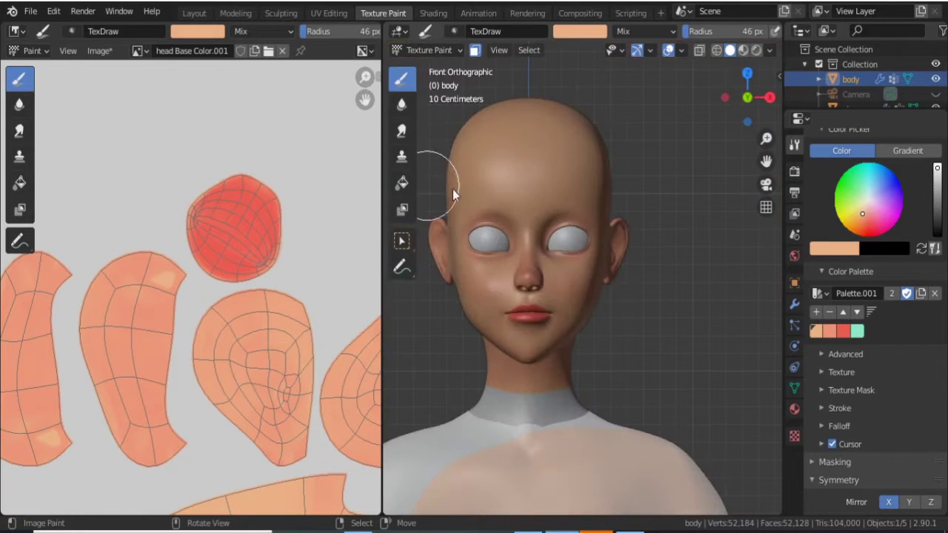
# Review the blended skin colouring from side, front and three-quarter views of the head.
pyautogui.moveTo(604, 198); pyautogui.dragTo(540, 236, button='middle')
pyautogui.moveTo(514, 174); pyautogui.dragTo(709, 224, button='middle')
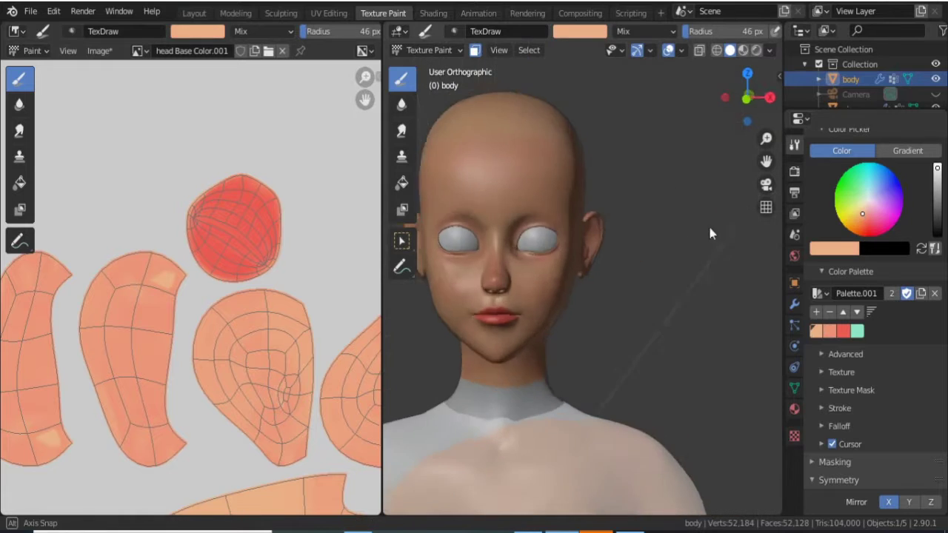
pyautogui.scroll(4, 533, 287)
pyautogui.scroll(-4, 531, 321)
pyautogui.scroll(2, 553, 311)
pyautogui.moveTo(553, 311)
pyautogui.mouseDown(button='middle')
pyautogui.moveTo(534, 312)
pyautogui.moveTo(609, 313)
pyautogui.moveTo(659, 211)
pyautogui.moveTo(681, 235)
pyautogui.moveTo(475, 293)
pyautogui.moveTo(649, 259)
pyautogui.mouseUp(button='middle')
pyautogui.scroll(-3, 866, 82)
pyautogui.scroll(-2, 691, 252)
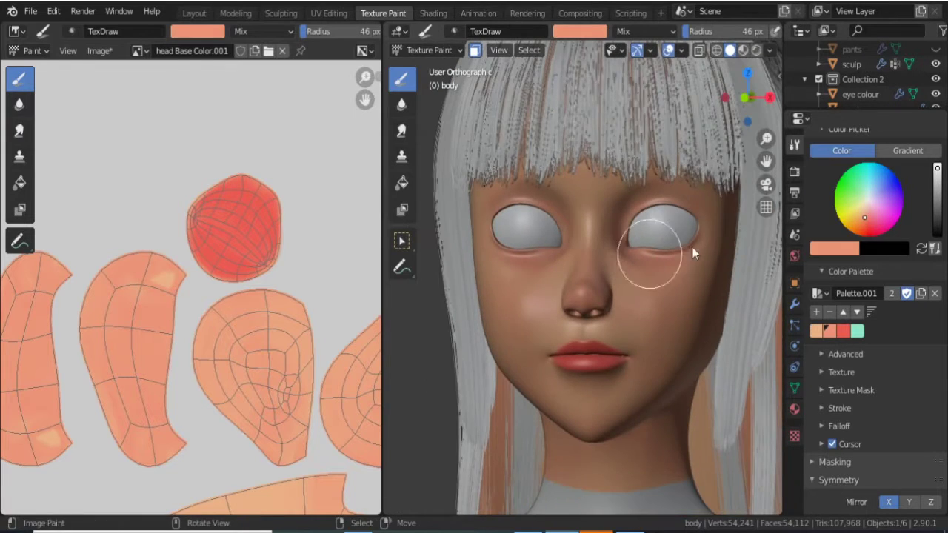
# Save all the painted images with Image > Save All Images.
pyautogui.press('s')
pyautogui.click(100, 50)
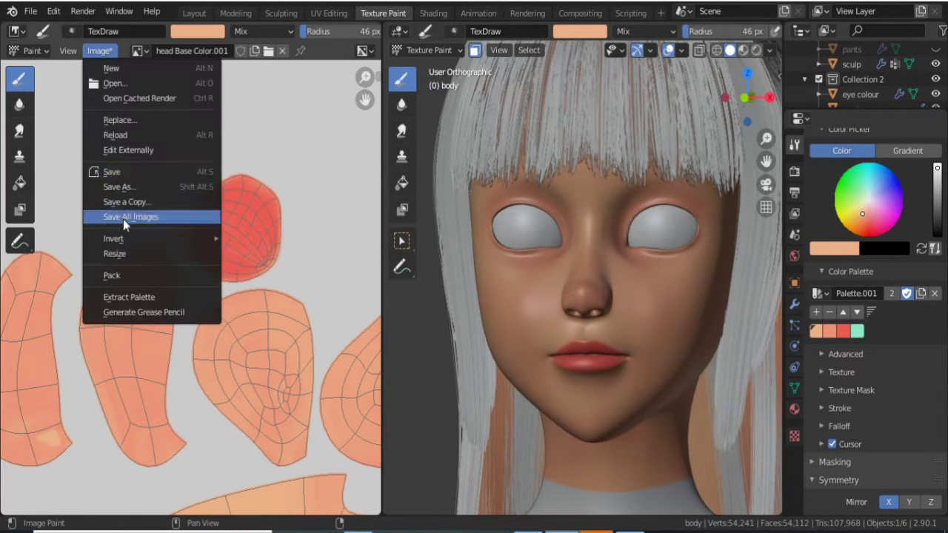
pyautogui.click(123, 220)
# Frame the chest and switch painting to the body texture slot.
pyautogui.press('KP_1')
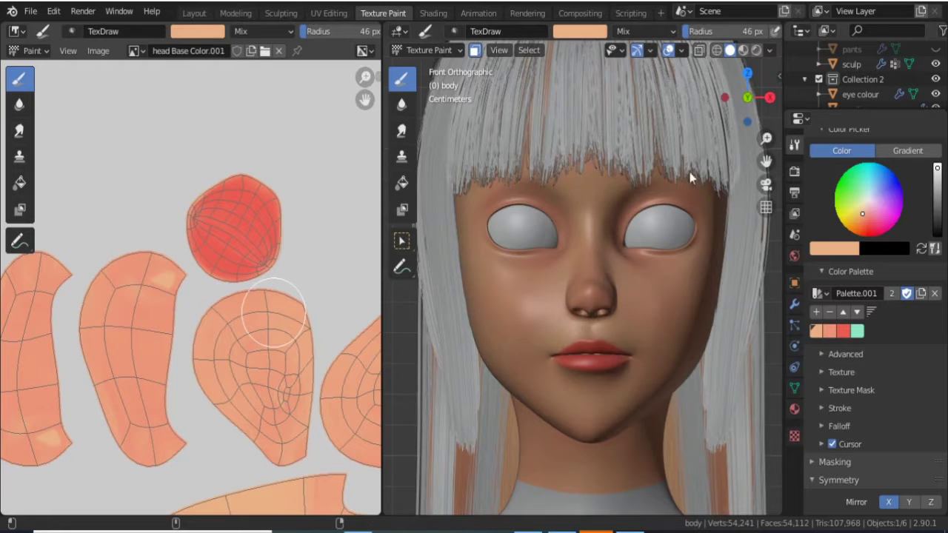
pyautogui.scroll(-2, 690, 178)
pyautogui.scroll(10, 888, 251)
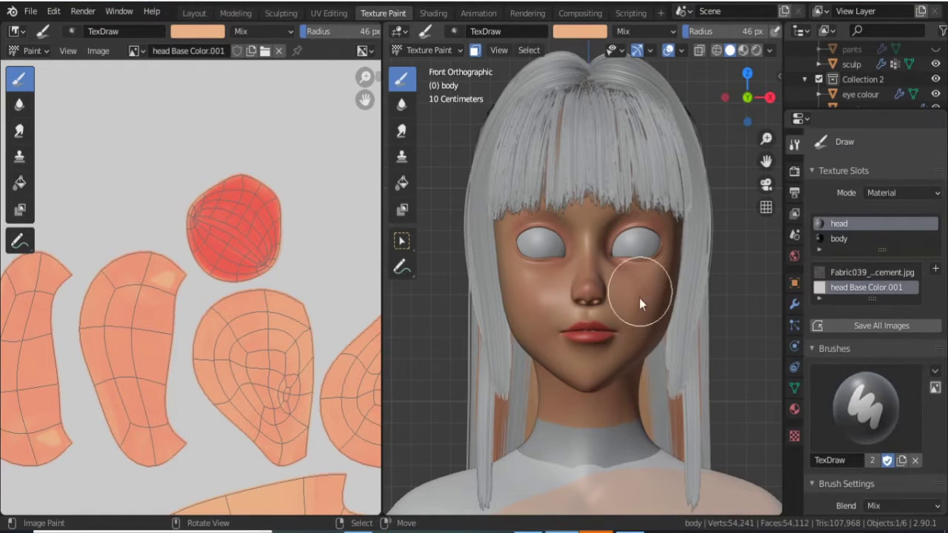
pyautogui.keyDown('shift'); pyautogui.moveTo(630, 343); pyautogui.dragTo(439, 216, button='middle'); pyautogui.keyUp('shift')
pyautogui.click(839, 239)
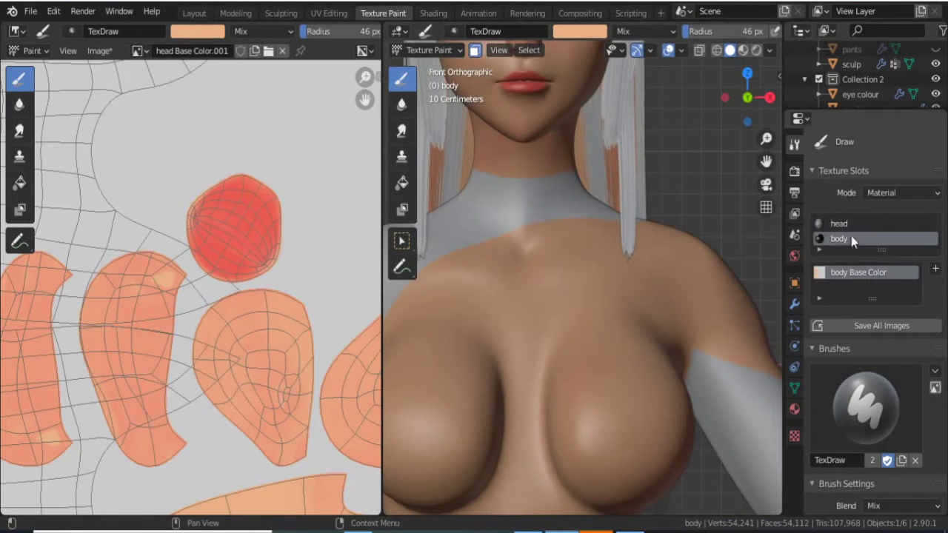
pyautogui.scroll(-5, 874, 334)
# Fill the body with light peach using the Fill brush, replacing an undone salmon fill.
pyautogui.click(401, 182)
pyautogui.click(477, 244)
pyautogui.scroll(3, 559, 218)
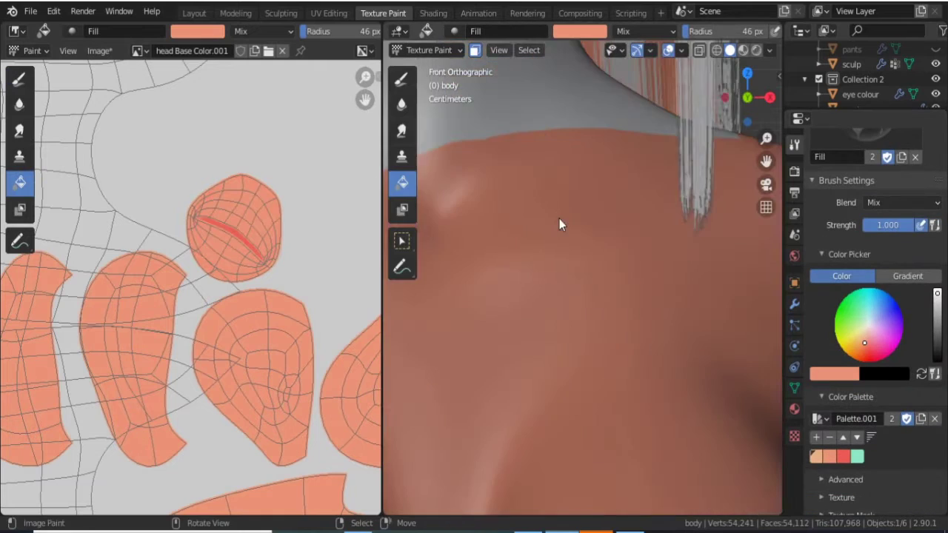
pyautogui.scroll(-5, 555, 237)
pyautogui.hotkey('ctrl', 'z')
pyautogui.click(815, 469)
pyautogui.click(556, 333)
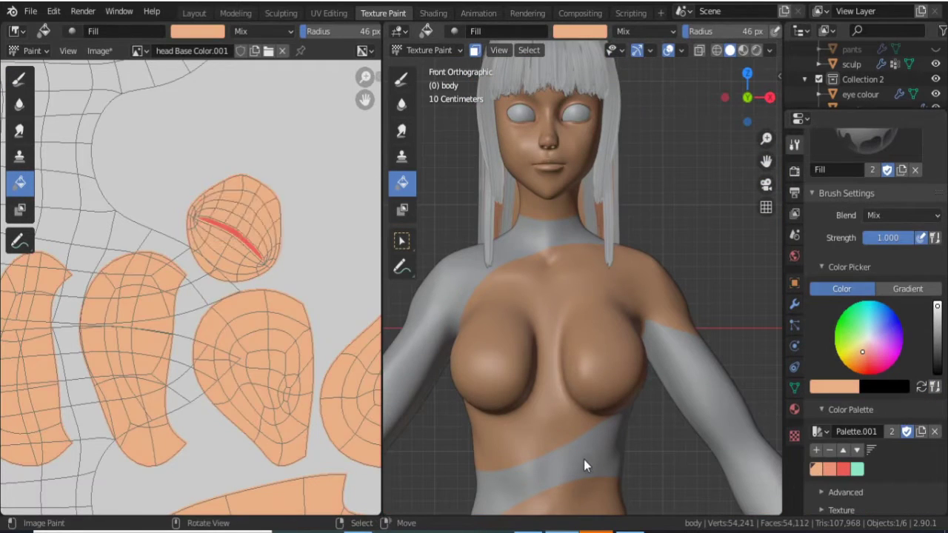
# Display the body Base Color image and show the body's material slots.
pyautogui.click(138, 51)
pyautogui.click(165, 76)
pyautogui.scroll(3, 361, 280)
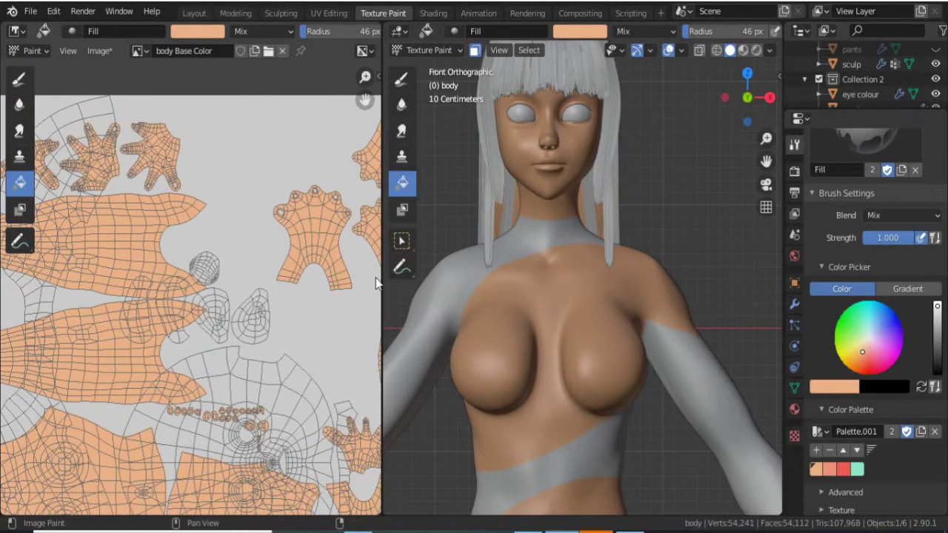
pyautogui.keyDown('shift'); pyautogui.moveTo(630, 352); pyautogui.dragTo(562, 298, button='middle'); pyautogui.keyUp('shift')
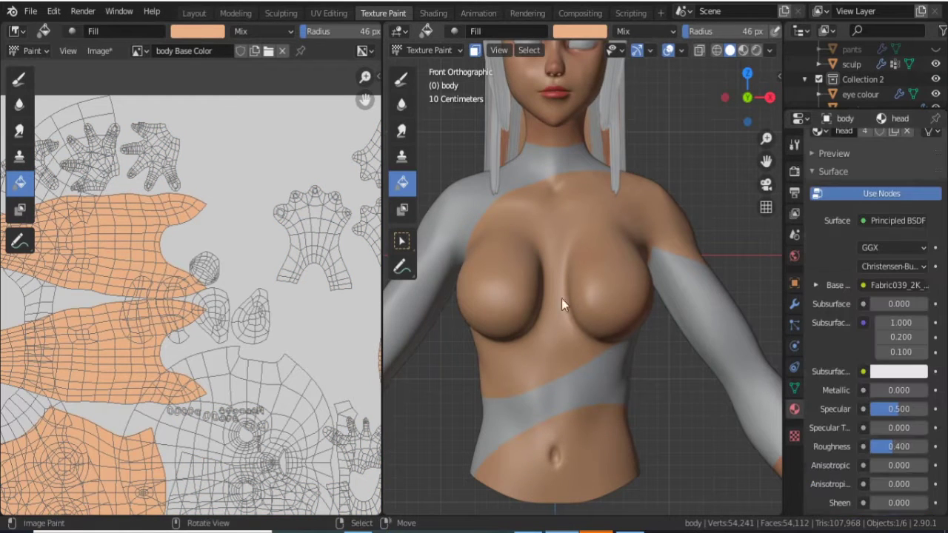
pyautogui.click(562, 298)
# In Edit Mode, circle-select the shoulders, torso and neck of the body mesh.
pyautogui.press('Tab')
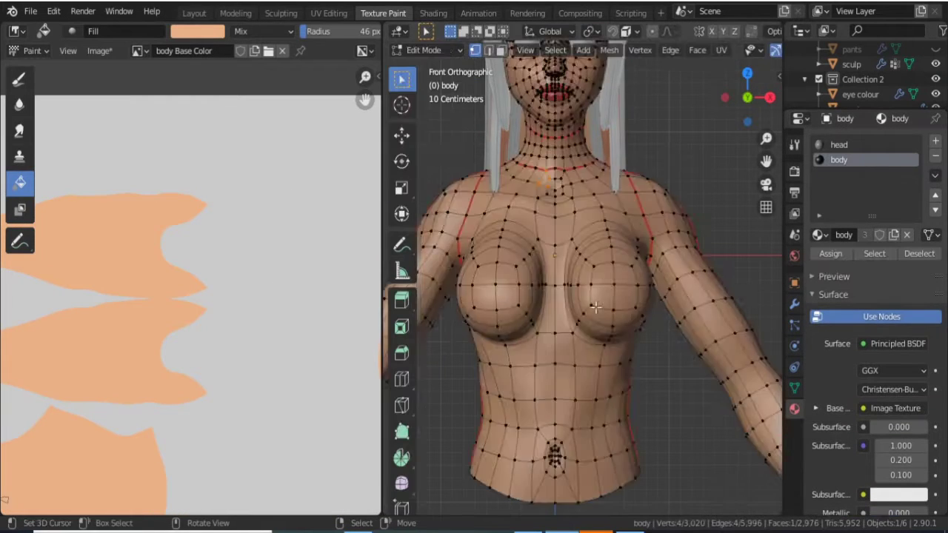
pyautogui.moveTo(396, 93)
pyautogui.mouseDown(button='middle')
pyautogui.moveTo(474, 271)
pyautogui.moveTo(652, 140)
pyautogui.mouseUp(button='middle')
pyautogui.press('KP_1')
pyautogui.press('c')
pyautogui.moveTo(577, 233)
pyautogui.mouseDown()
pyautogui.moveTo(626, 254)
pyautogui.moveTo(730, 426)
pyautogui.mouseUp()
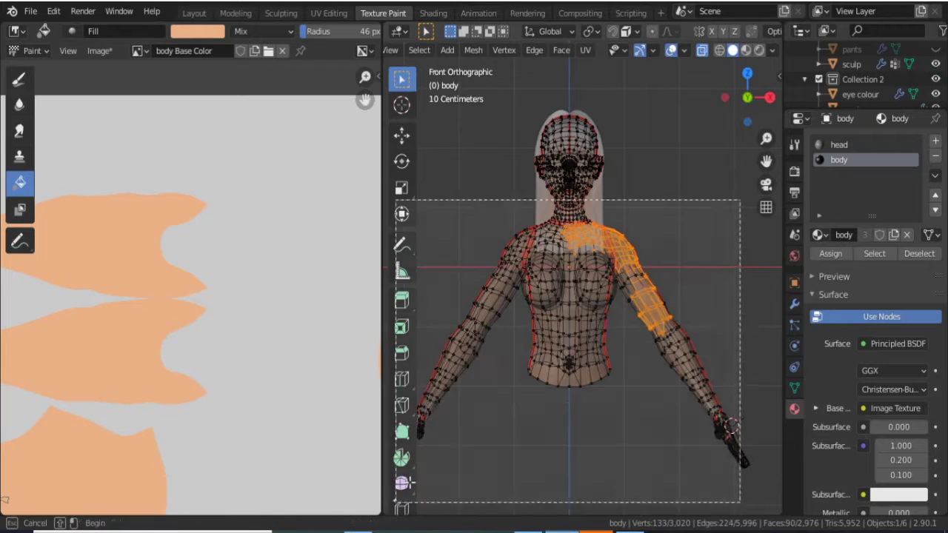
pyautogui.moveTo(394, 198); pyautogui.dragTo(742, 510)
pyautogui.scroll(4, 592, 297)
pyautogui.moveTo(548, 266)
pyautogui.mouseDown(button='middle')
pyautogui.moveTo(586, 255)
pyautogui.moveTo(508, 291)
pyautogui.moveTo(647, 223)
pyautogui.mouseUp(button='middle')
pyautogui.scroll(3, 579, 268)
pyautogui.click(542, 268)
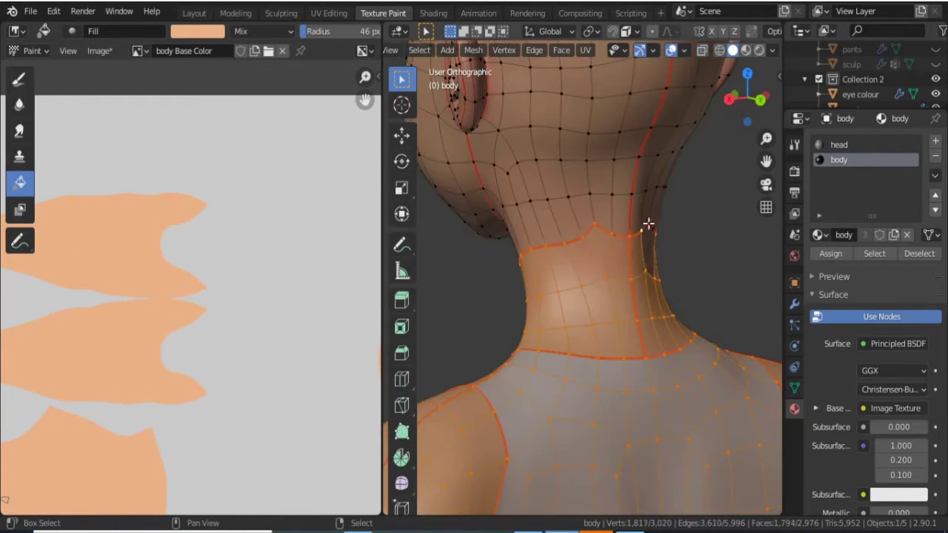
pyautogui.scroll(-5, 714, 262)
pyautogui.rightClick(581, 360)
# Add both feet to the body selection, then switch to the Shading workspace.
pyautogui.scroll(-3, 580, 359)
pyautogui.keyDown('shift'); pyautogui.moveTo(580, 359); pyautogui.dragTo(519, 296, button='middle'); pyautogui.keyUp('shift')
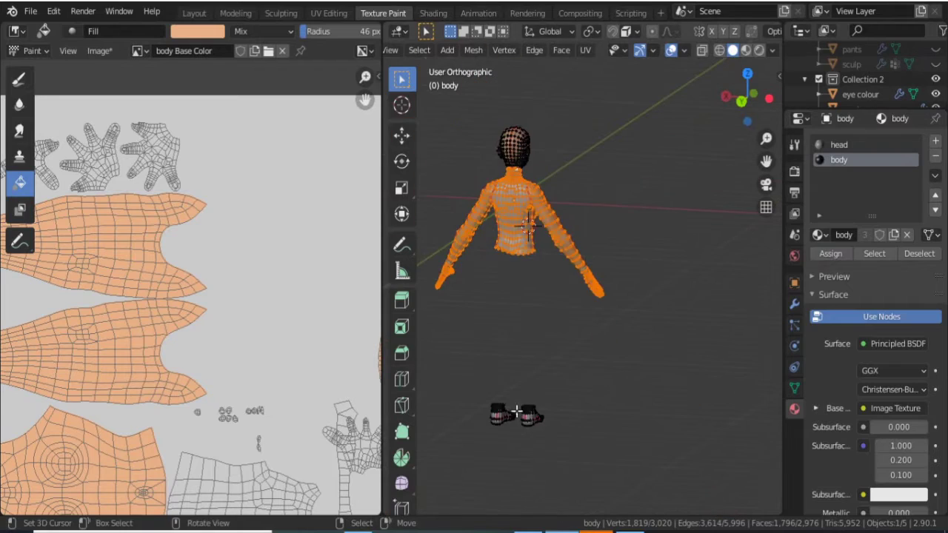
pyautogui.click(874, 253)
pyautogui.click(831, 253)
pyautogui.moveTo(563, 237)
pyautogui.mouseDown(button='middle')
pyautogui.moveTo(582, 294)
pyautogui.moveTo(560, 180)
pyautogui.moveTo(603, 205)
pyautogui.mouseUp(button='middle')
pyautogui.scroll(2, 561, 180)
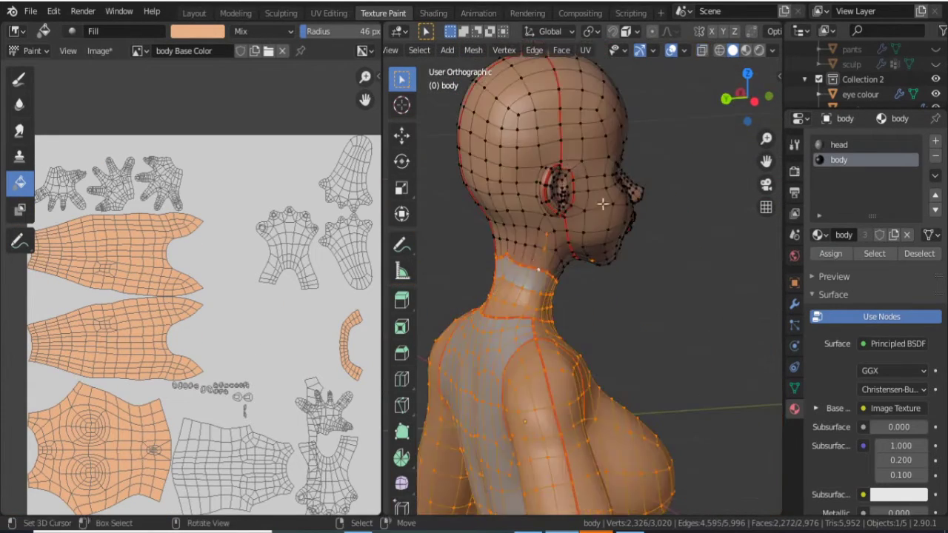
pyautogui.moveTo(533, 296)
pyautogui.mouseDown(button='middle')
pyautogui.moveTo(563, 244)
pyautogui.moveTo(546, 198)
pyautogui.mouseUp(button='middle')
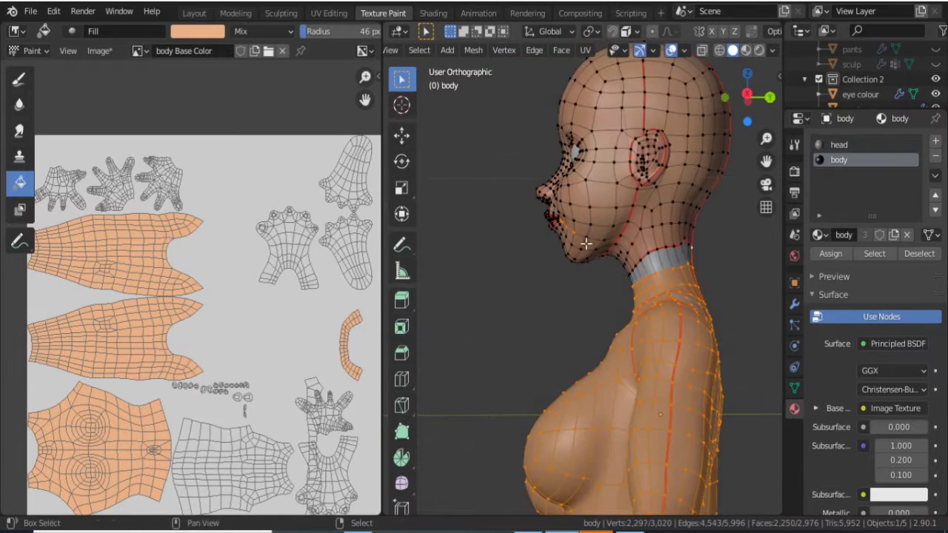
pyautogui.press('c')
pyautogui.press('Escape')
pyautogui.press('KP_1')
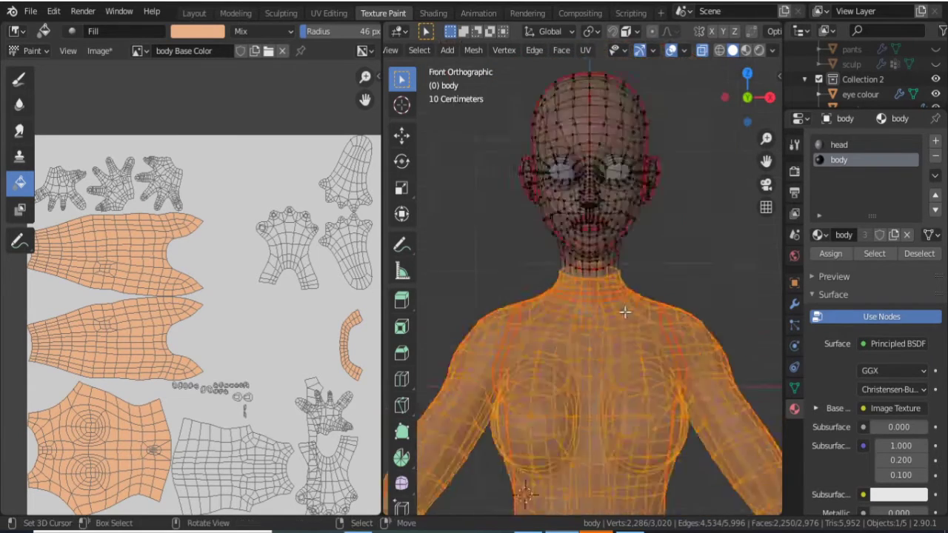
pyautogui.scroll(3, 644, 289)
pyautogui.scroll(-2, 603, 281)
pyautogui.scroll(-3, 605, 290)
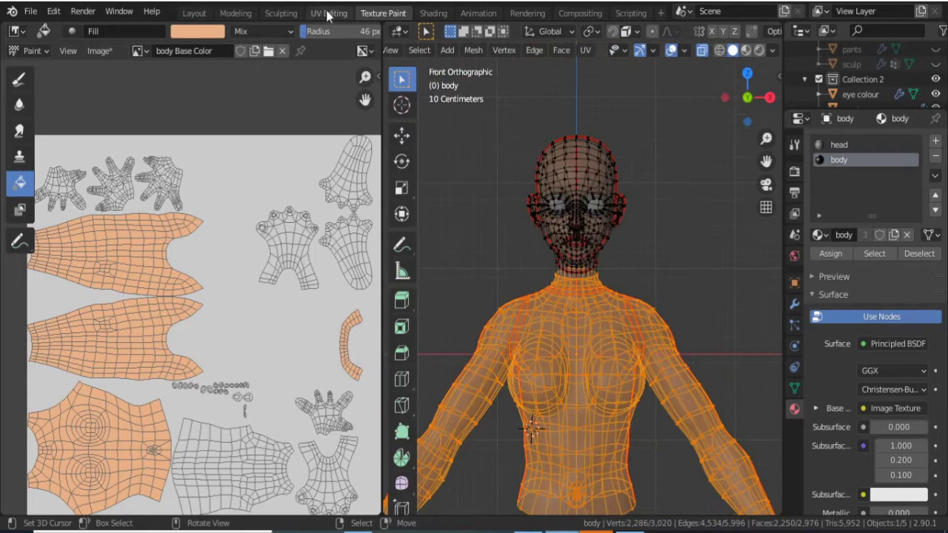
pyautogui.click(433, 13)
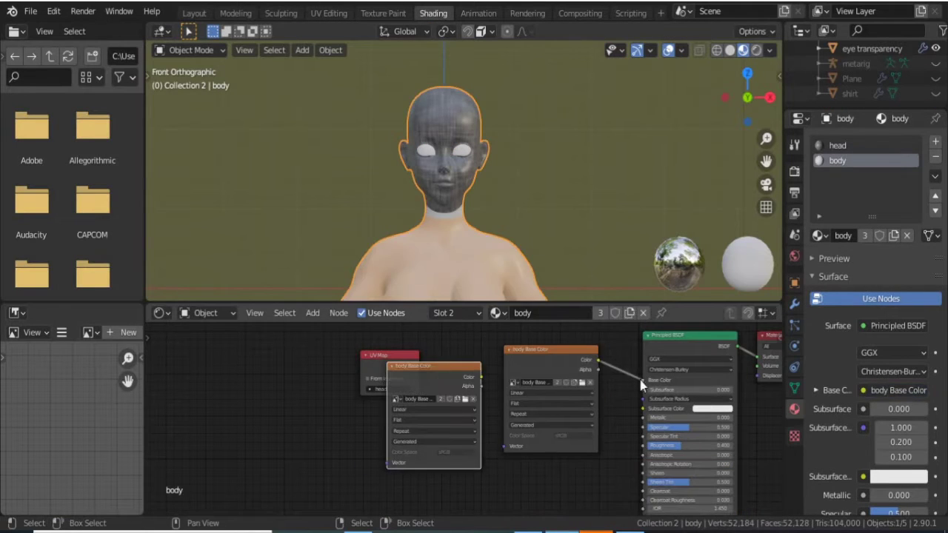
# Compare the head and body materials in the node editor, ending on the body material.
pyautogui.moveTo(550, 349); pyautogui.dragTo(522, 363)
pyautogui.click(496, 312)
pyautogui.click(503, 385)
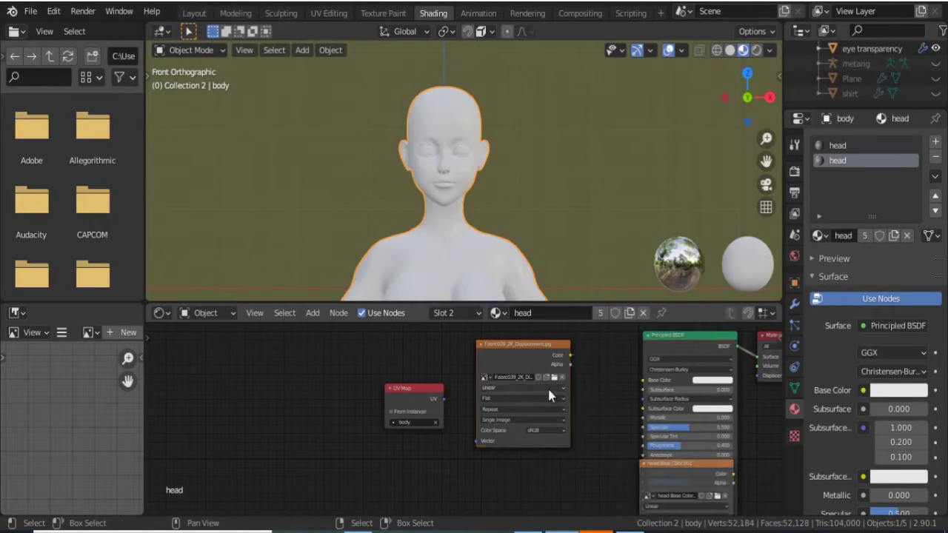
pyautogui.scroll(4, 470, 247)
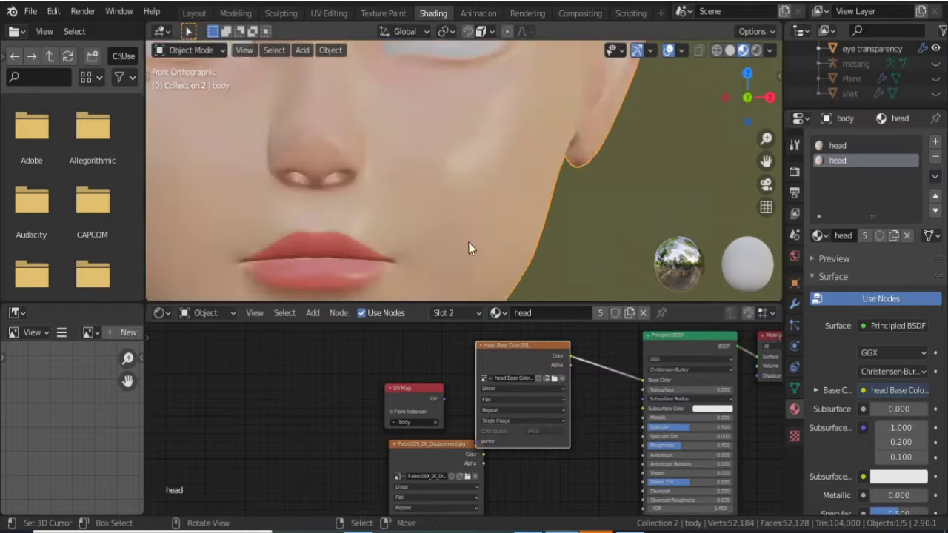
pyautogui.scroll(-3, 469, 248)
pyautogui.click(496, 312)
pyautogui.click(504, 333)
pyautogui.scroll(-2, 485, 233)
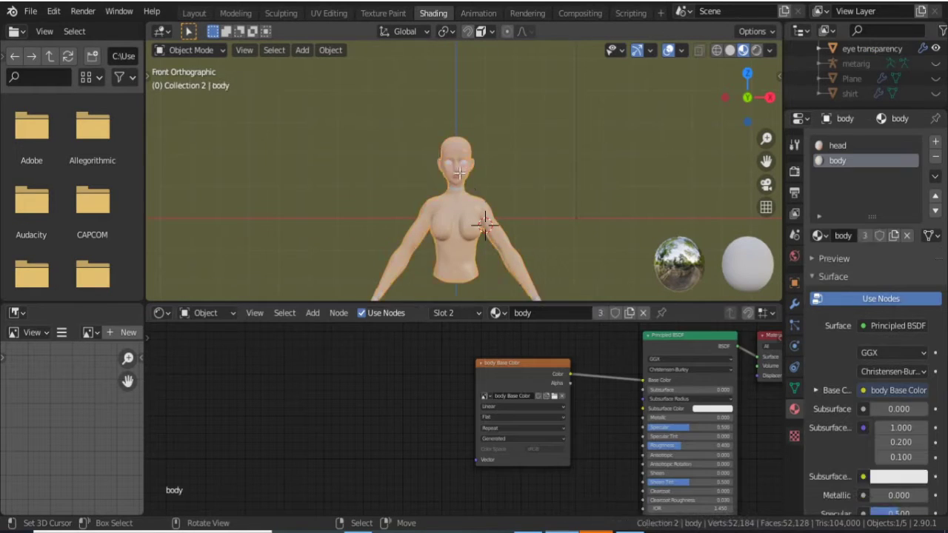
# Invert the selection in Edit Mode and assign the body material slot, then return to Texture Paint.
pyautogui.press('Tab')
pyautogui.click(194, 12)
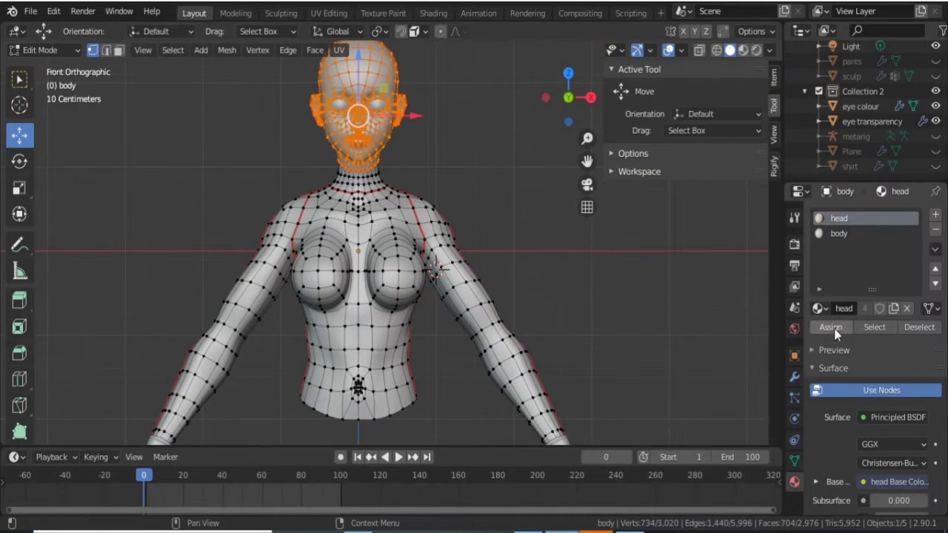
pyautogui.hotkey('ctrl', 'i')
pyautogui.click(838, 233)
pyautogui.click(831, 327)
pyautogui.click(383, 12)
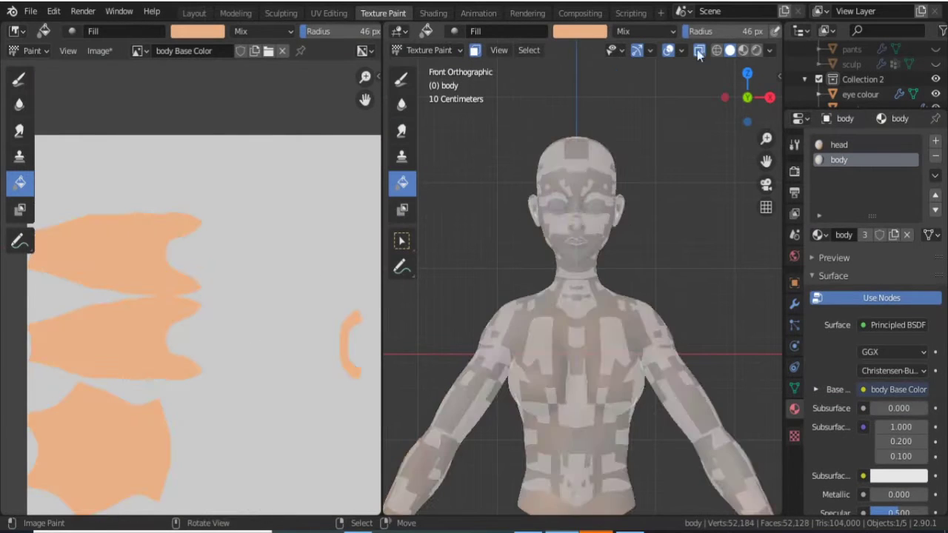
# Fill both feet with the skin tone using the Fill tool.
pyautogui.scroll(-3, 569, 289)
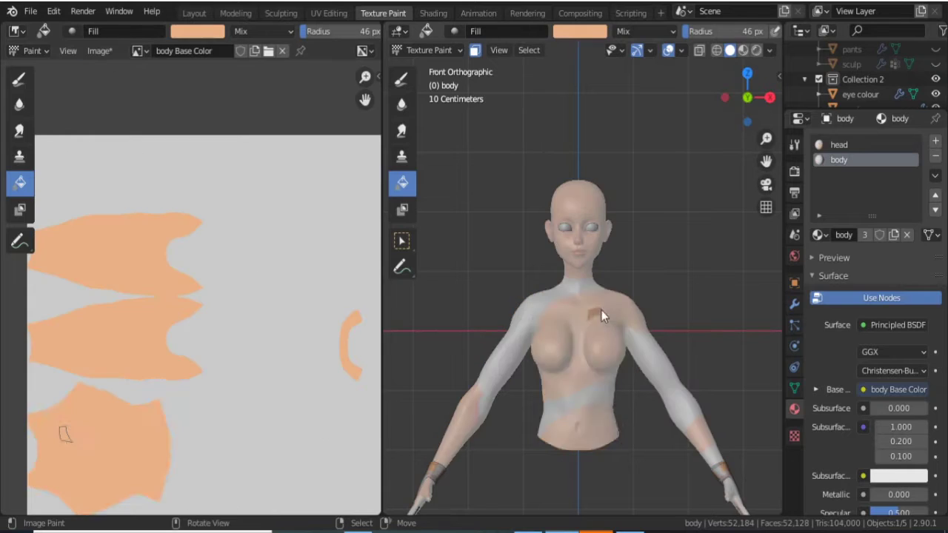
pyautogui.moveTo(433, 481)
pyautogui.mouseDown(button='middle')
pyautogui.moveTo(544, 369)
pyautogui.moveTo(589, 293)
pyautogui.moveTo(524, 381)
pyautogui.moveTo(651, 390)
pyautogui.mouseUp(button='middle')
pyautogui.scroll(5, 651, 391)
pyautogui.moveTo(595, 424)
pyautogui.mouseDown(button='middle')
pyautogui.moveTo(550, 321)
pyautogui.moveTo(543, 437)
pyautogui.moveTo(500, 273)
pyautogui.moveTo(640, 449)
pyautogui.mouseUp(button='middle')
pyautogui.moveTo(662, 332)
pyautogui.mouseDown(button='middle')
pyautogui.moveTo(719, 297)
pyautogui.moveTo(495, 386)
pyautogui.mouseUp(button='middle')
pyautogui.press('KP_1')
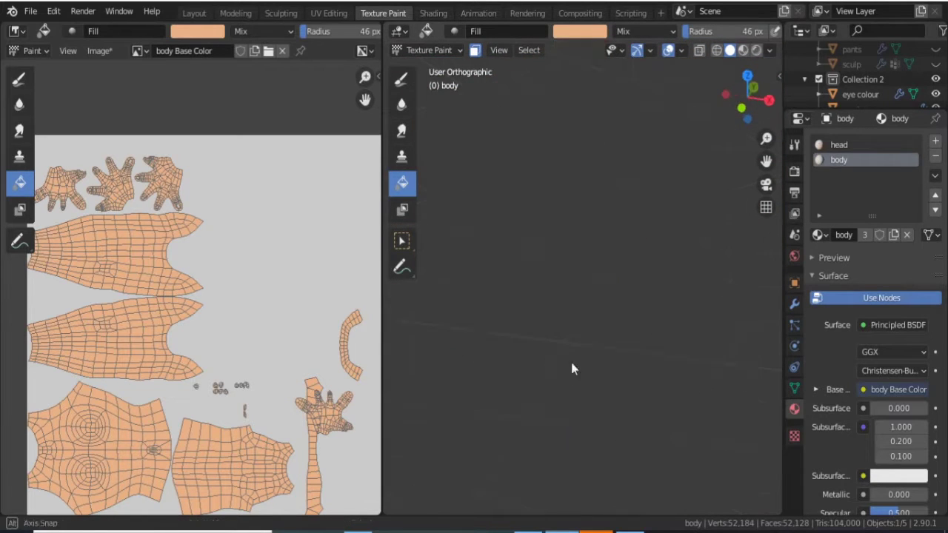
pyautogui.scroll(4, 560, 355)
pyautogui.click(437, 248)
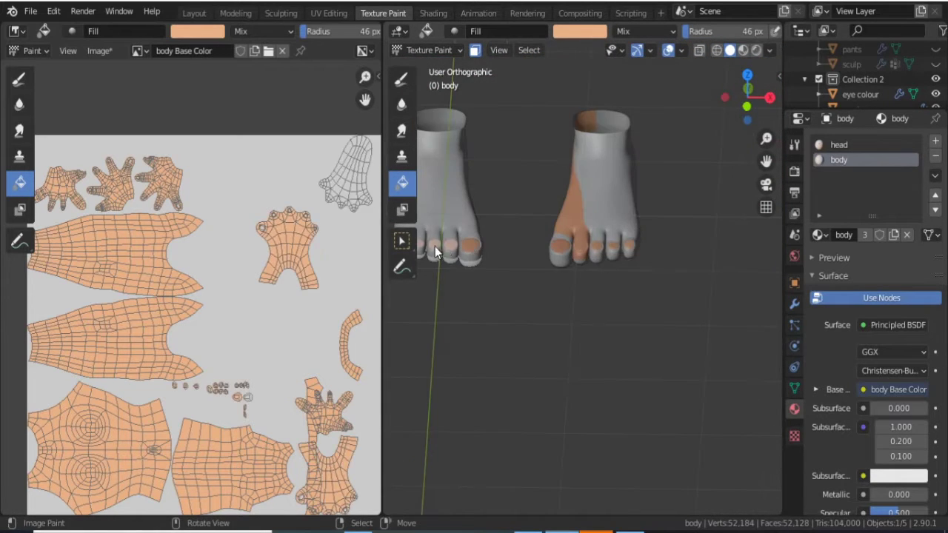
pyautogui.keyDown('shift'); pyautogui.moveTo(437, 248); pyautogui.dragTo(522, 270, button='middle'); pyautogui.keyUp('shift')
pyautogui.click(547, 222)
# Review the body in Shading, then switch to Material Preview and the Draw brush.
pyautogui.scroll(-5, 548, 220)
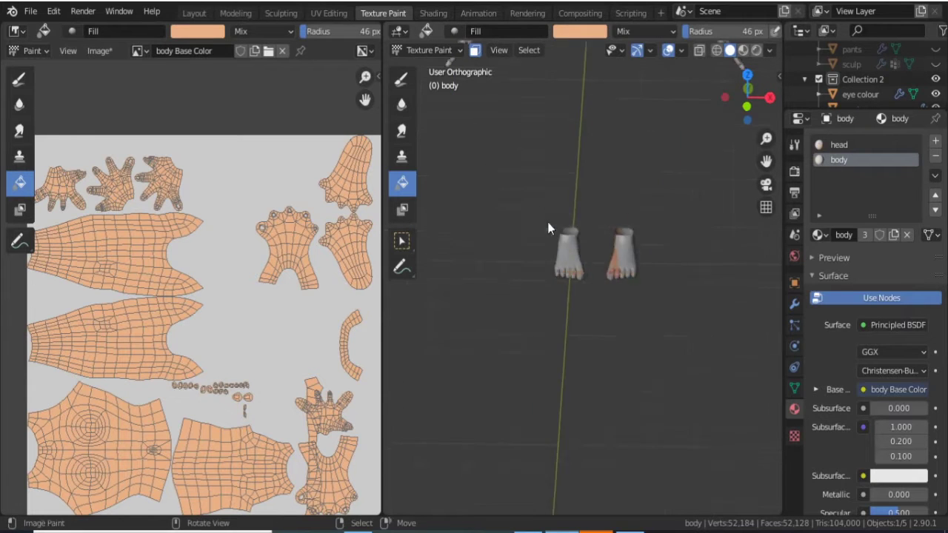
pyautogui.press('KP_1')
pyautogui.click(433, 12)
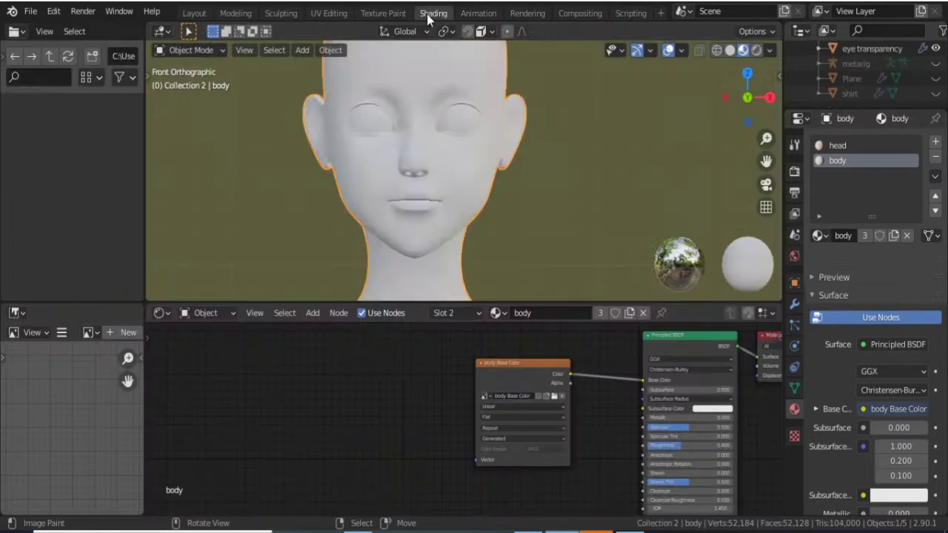
pyautogui.click(383, 12)
pyautogui.click(743, 50)
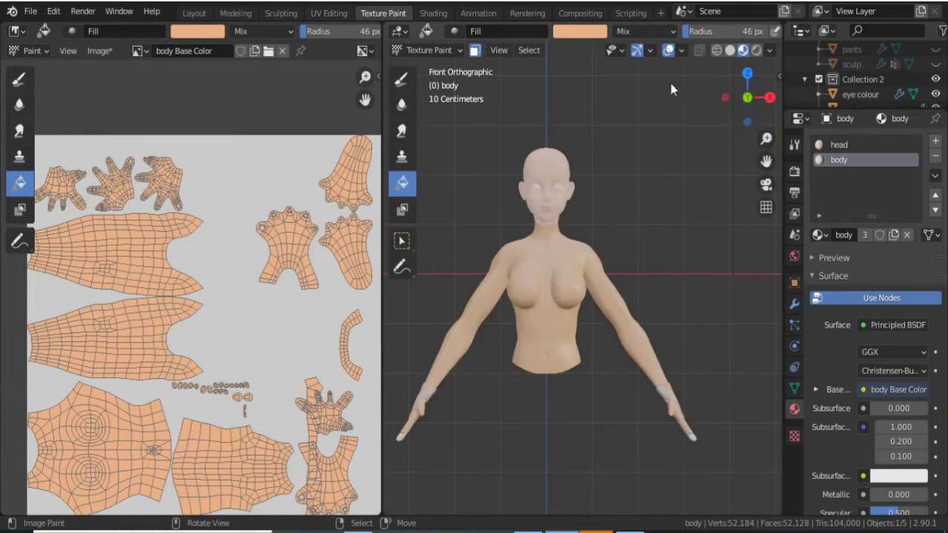
pyautogui.scroll(4, 593, 222)
pyautogui.click(794, 144)
pyautogui.scroll(-3, 874, 296)
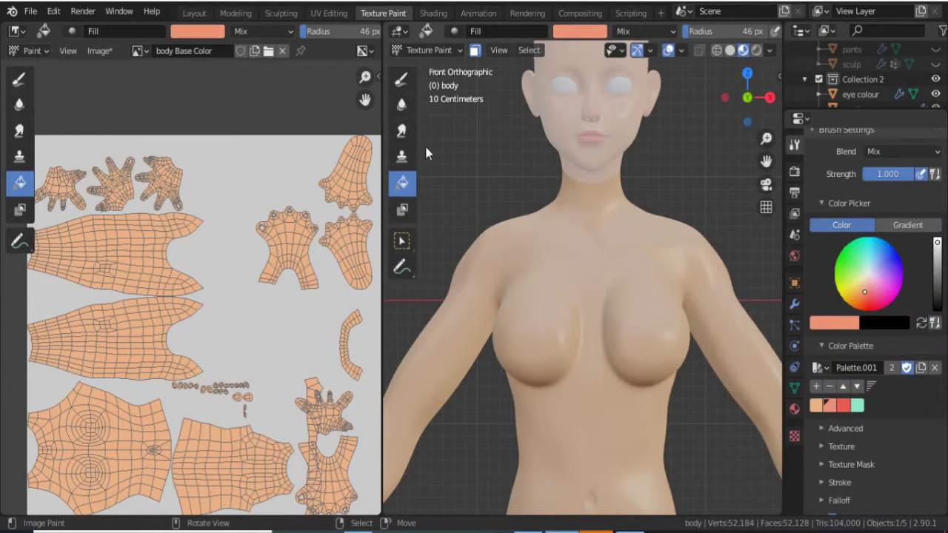
pyautogui.click(402, 79)
pyautogui.moveTo(655, 219)
pyautogui.mouseDown(button='middle')
pyautogui.moveTo(571, 262)
pyautogui.moveTo(609, 301)
pyautogui.moveTo(489, 323)
pyautogui.mouseUp(button='middle')
# Move a small UV island further left in UV Editing, then return to Texture Paint.
pyautogui.click(328, 13)
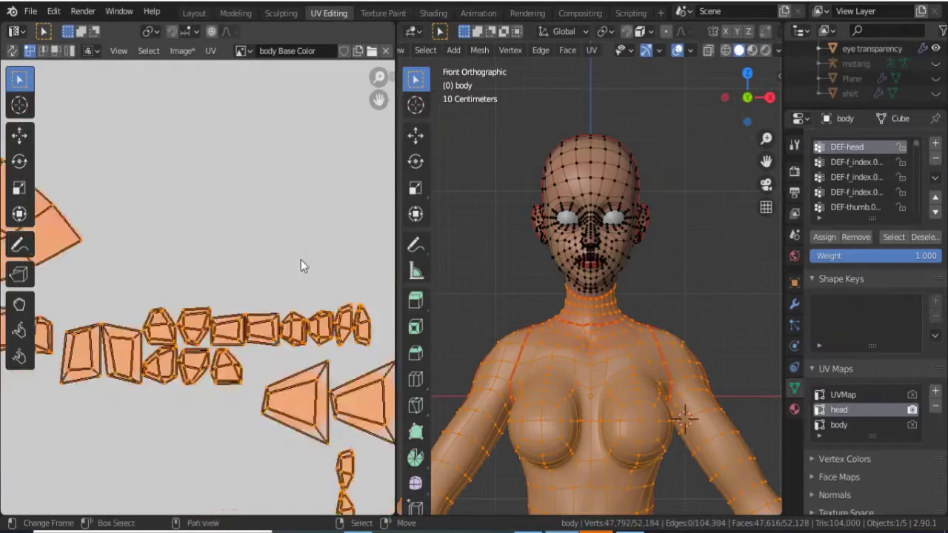
pyautogui.press('l')
pyautogui.press('g')
pyautogui.click(256, 296)
pyautogui.click(383, 12)
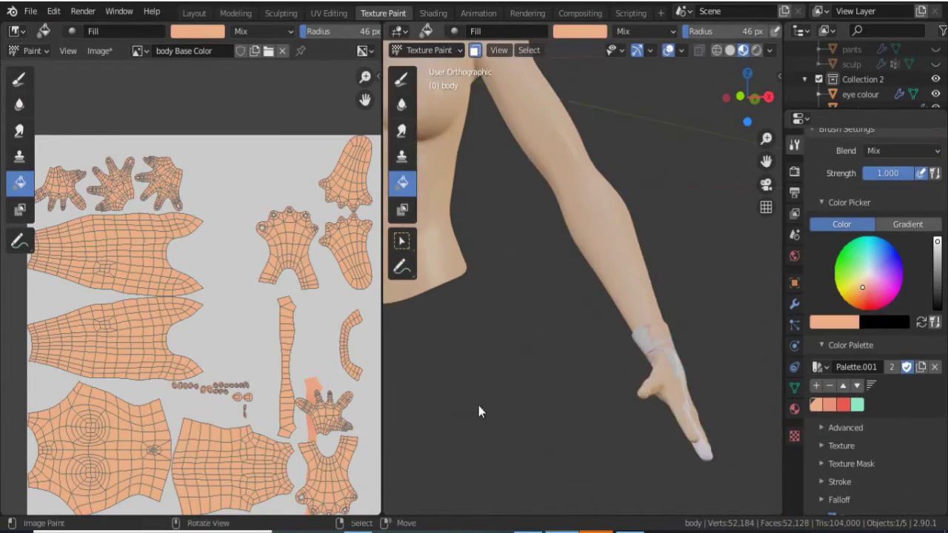
# Paint the chest and lower torso patches with a deeper salmon skin tone.
pyautogui.press('KP_1')
pyautogui.click(402, 79)
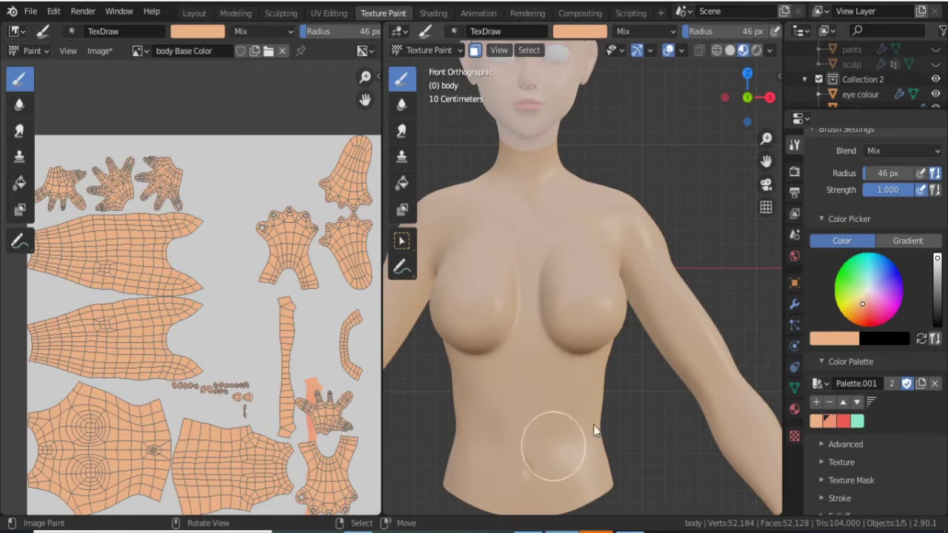
pyautogui.moveTo(533, 152); pyautogui.dragTo(621, 227)
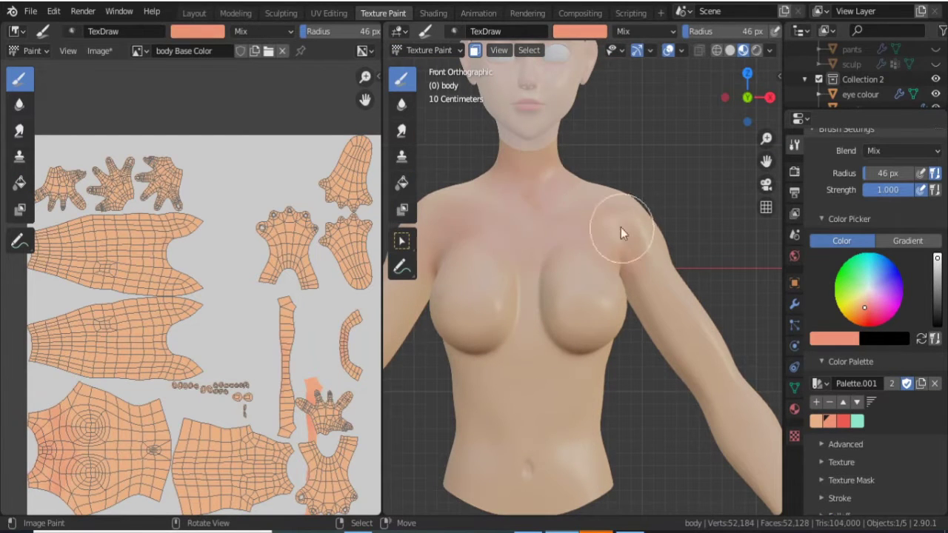
pyautogui.moveTo(603, 364); pyautogui.dragTo(604, 386, button='middle')
pyautogui.press('KP_1')
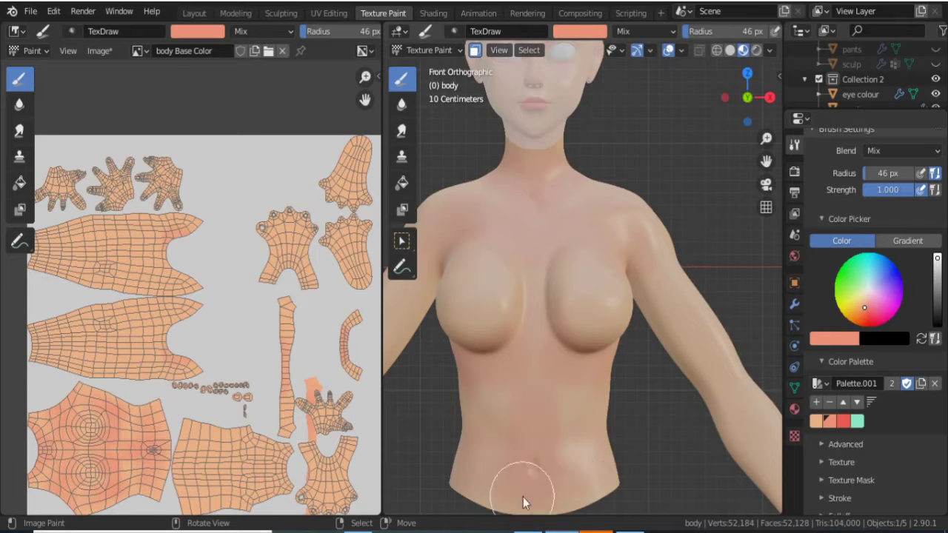
pyautogui.moveTo(523, 497); pyautogui.dragTo(570, 292)
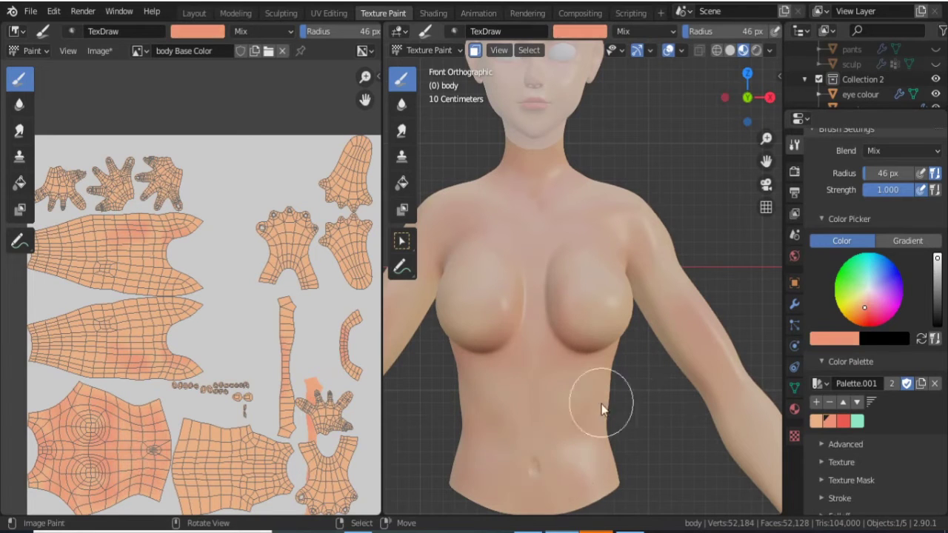
# Touch up the back of the body with a lighter peach colour.
pyautogui.moveTo(650, 260); pyautogui.dragTo(704, 330, button='middle')
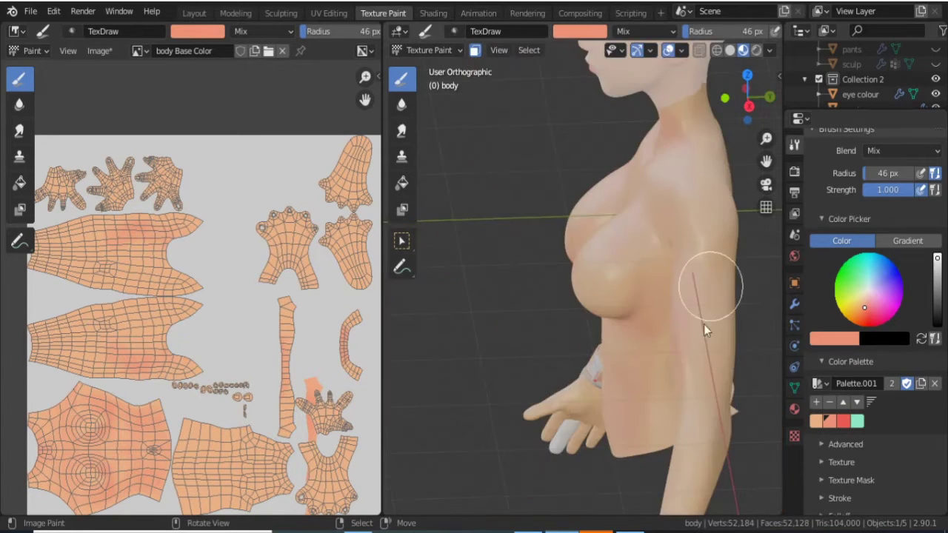
pyautogui.moveTo(677, 371); pyautogui.dragTo(569, 380, button='middle')
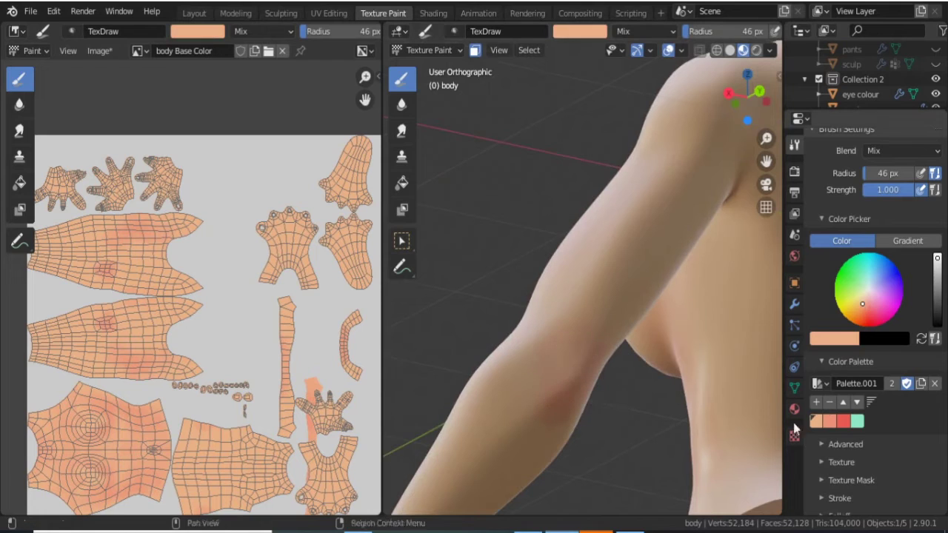
pyautogui.moveTo(561, 338); pyautogui.dragTo(586, 397, button='middle')
pyautogui.press('ctrl+KP_1')
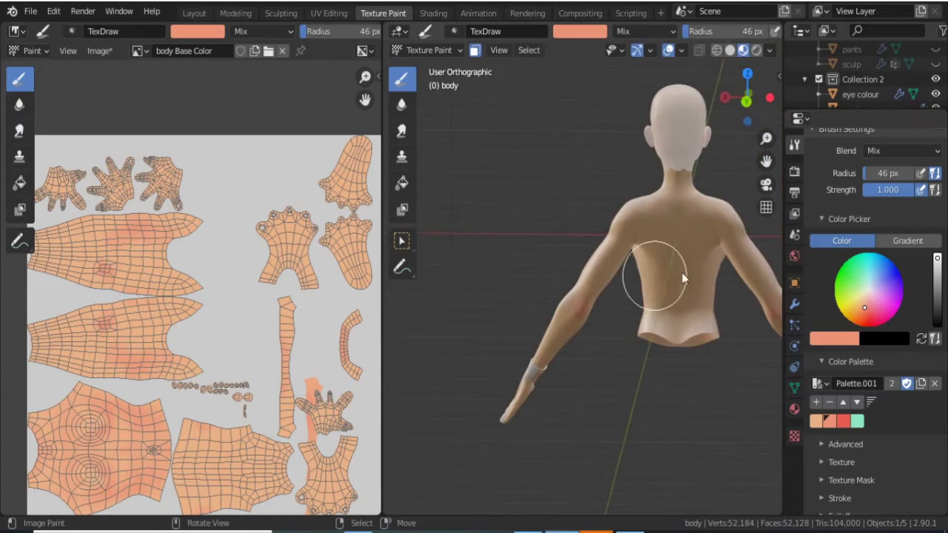
pyautogui.keyDown('ctrl'); pyautogui.moveTo(682, 272); pyautogui.dragTo(485, 423, button='middle'); pyautogui.keyUp('ctrl')
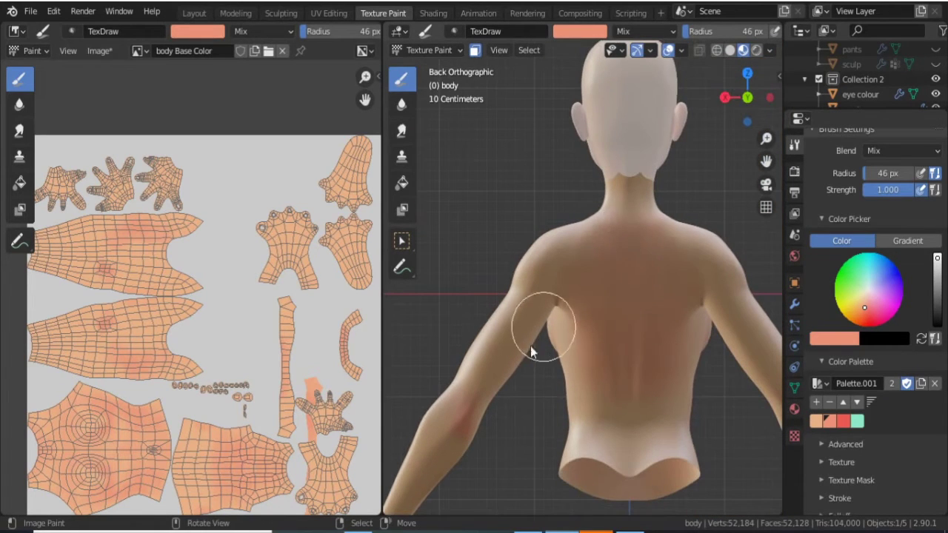
pyautogui.click(816, 421)
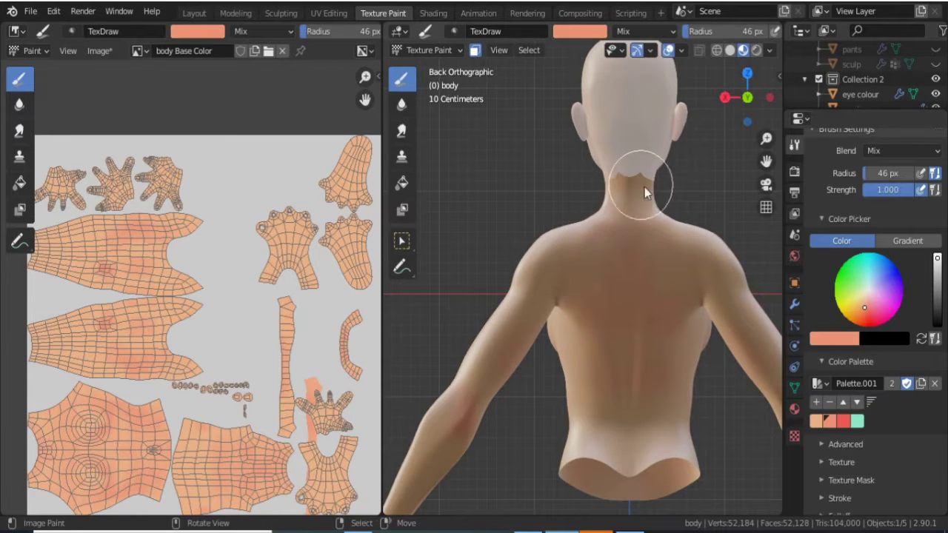
# Orbit and zoom the viewport in on the bandaged wrist and hand.
pyautogui.moveTo(644, 186)
pyautogui.mouseDown(button='middle')
pyautogui.moveTo(676, 212)
pyautogui.moveTo(600, 255)
pyautogui.mouseUp(button='middle')
pyautogui.moveTo(491, 264); pyautogui.dragTo(607, 358, button='middle')
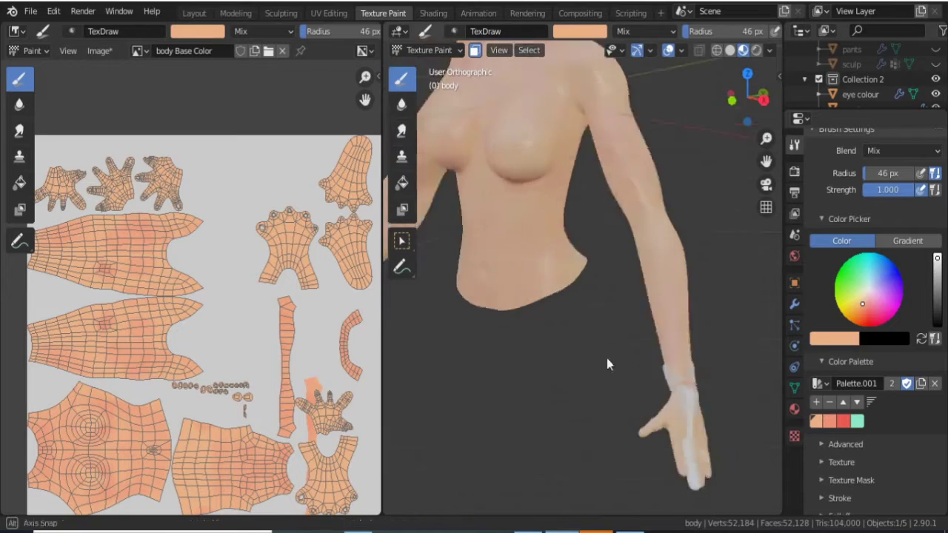
pyautogui.scroll(5, 607, 358)
pyautogui.keyDown('shift'); pyautogui.scroll(-5, 623, 354); pyautogui.keyUp('shift')
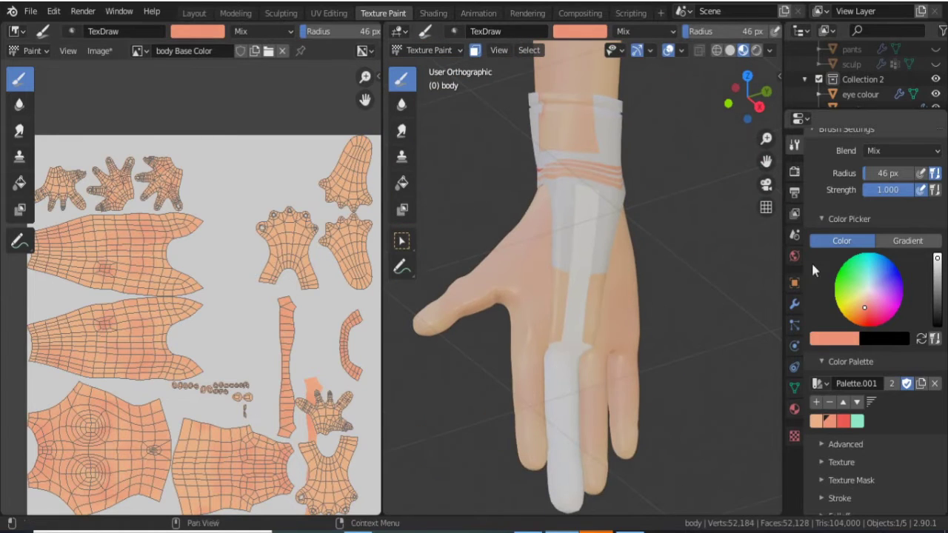
pyautogui.scroll(5, 312, 326)
pyautogui.scroll(3, 311, 326)
# Paint the first fingernail UV islands magenta in the Image Editor.
pyautogui.moveTo(296, 264)
pyautogui.mouseDown()
pyautogui.moveTo(311, 274)
pyautogui.moveTo(341, 222)
pyautogui.moveTo(159, 259)
pyautogui.mouseUp()
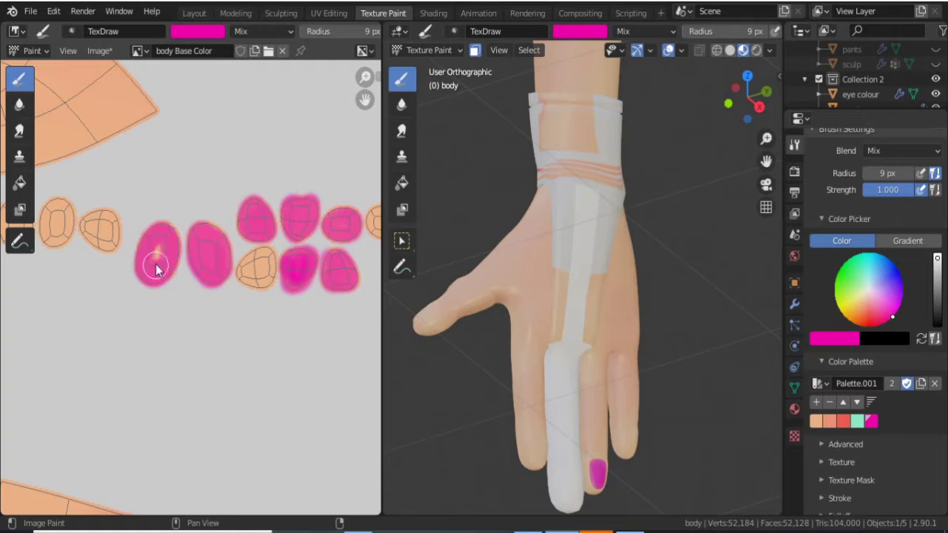
pyautogui.moveTo(163, 289); pyautogui.dragTo(252, 296, button='middle')
pyautogui.moveTo(252, 296)
pyautogui.mouseDown()
pyautogui.moveTo(123, 277)
pyautogui.moveTo(78, 289)
pyautogui.mouseUp()
pyautogui.moveTo(261, 320); pyautogui.dragTo(30, 333, button='middle')
pyautogui.moveTo(208, 345); pyautogui.dragTo(223, 363)
pyautogui.moveTo(222, 341); pyautogui.dragTo(245, 363, button='middle')
pyautogui.moveTo(289, 328); pyautogui.dragTo(258, 417)
# Paint the large bottom islands and the top-row nail islands magenta.
pyautogui.moveTo(354, 426); pyautogui.dragTo(239, 397, button='middle')
pyautogui.moveTo(239, 396); pyautogui.dragTo(252, 489)
pyautogui.moveTo(243, 514); pyautogui.dragTo(249, 423, button='middle')
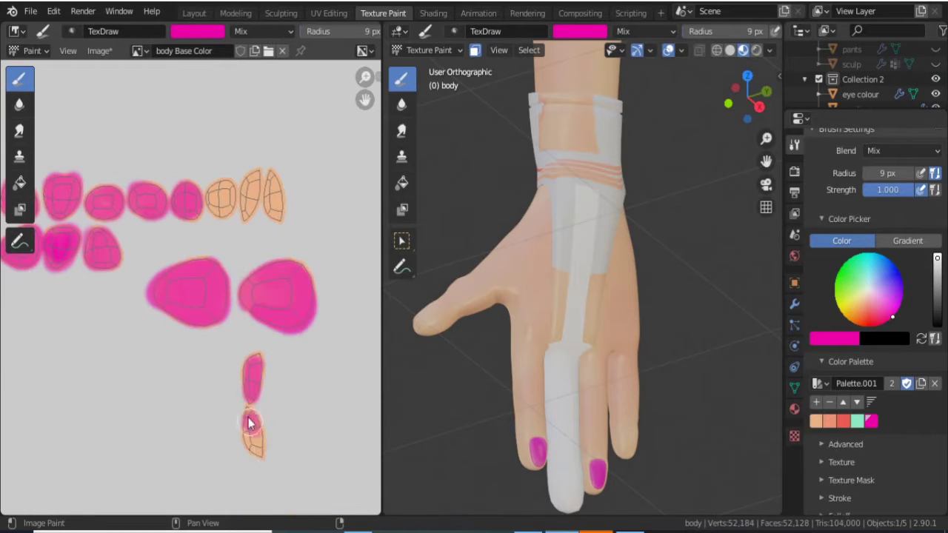
pyautogui.moveTo(250, 423); pyautogui.dragTo(248, 355)
pyautogui.moveTo(211, 199); pyautogui.dragTo(261, 190)
# Zoom out to a front view of the whole body and hide the gloves.
pyautogui.scroll(-2, 339, 348)
pyautogui.scroll(-3, 237, 313)
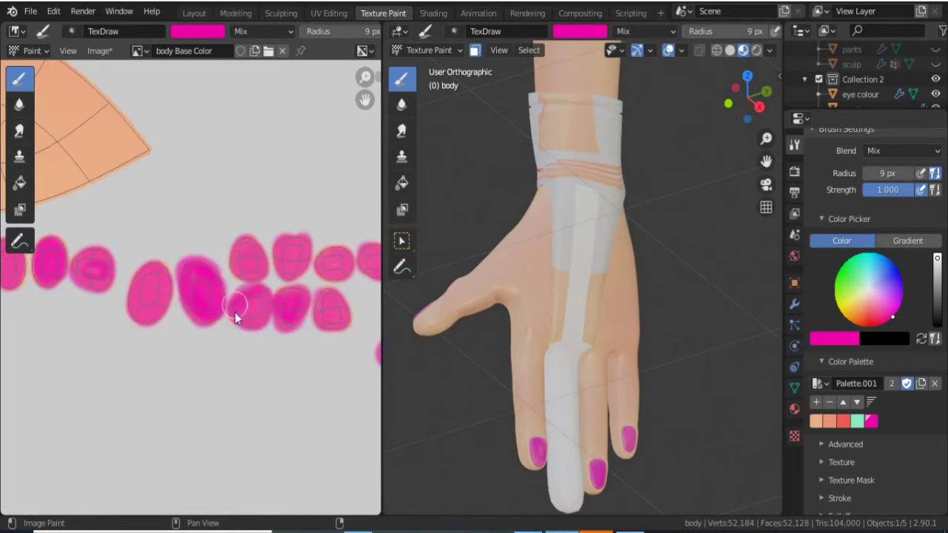
pyautogui.scroll(-2, 184, 318)
pyautogui.scroll(-3, 184, 318)
pyautogui.press('KP_1')
pyautogui.scroll(3, 599, 247)
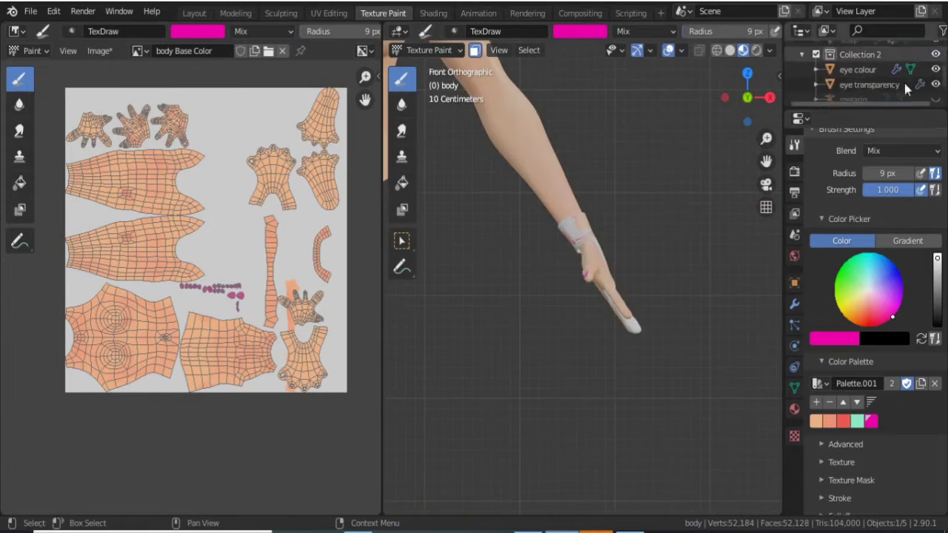
pyautogui.scroll(2, 905, 83)
pyautogui.click(936, 62)
# Test-paint red across the palm with a 50 px brush, then repaint it with skin tone.
pyautogui.moveTo(563, 222); pyautogui.dragTo(587, 343, button='middle')
pyautogui.press('s')
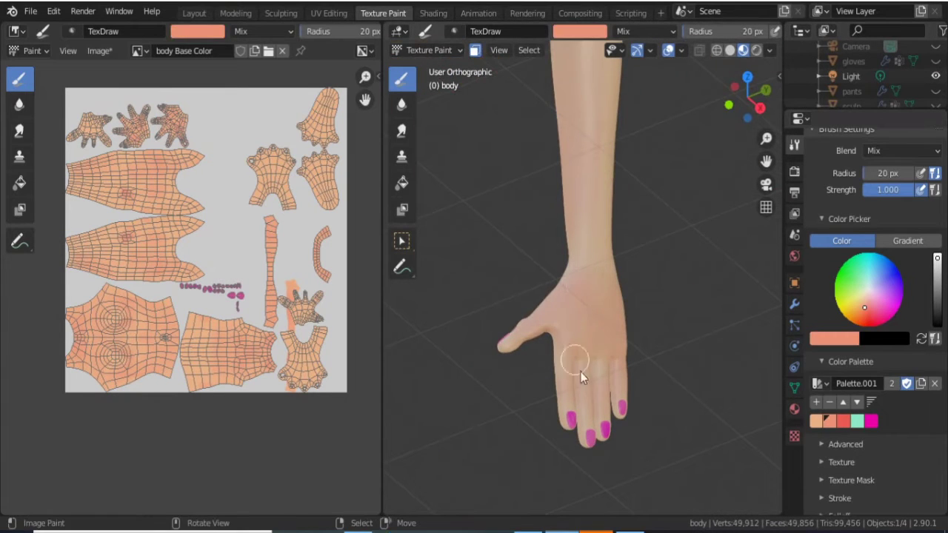
pyautogui.press('s')
pyautogui.press('f')
pyautogui.click(555, 383)
pyautogui.moveTo(556, 383); pyautogui.dragTo(563, 370, button='middle')
pyautogui.moveTo(563, 370); pyautogui.dragTo(627, 310)
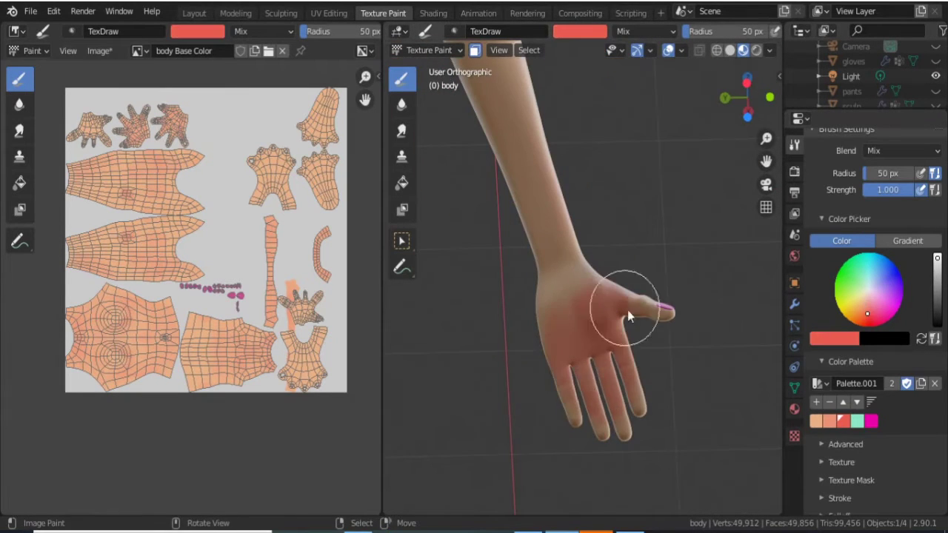
pyautogui.press('s')
pyautogui.moveTo(565, 345); pyautogui.dragTo(585, 399)
# Try magenta on the palm and revert it back to skin colour.
pyautogui.moveTo(622, 385)
pyautogui.mouseDown(button='middle')
pyautogui.moveTo(443, 481)
pyautogui.moveTo(755, 261)
pyautogui.mouseUp(button='middle')
pyautogui.scroll(3, 755, 261)
pyautogui.press('s')
pyautogui.moveTo(599, 417)
pyautogui.mouseDown()
pyautogui.moveTo(650, 365)
pyautogui.moveTo(559, 413)
pyautogui.mouseUp()
pyautogui.press('s')
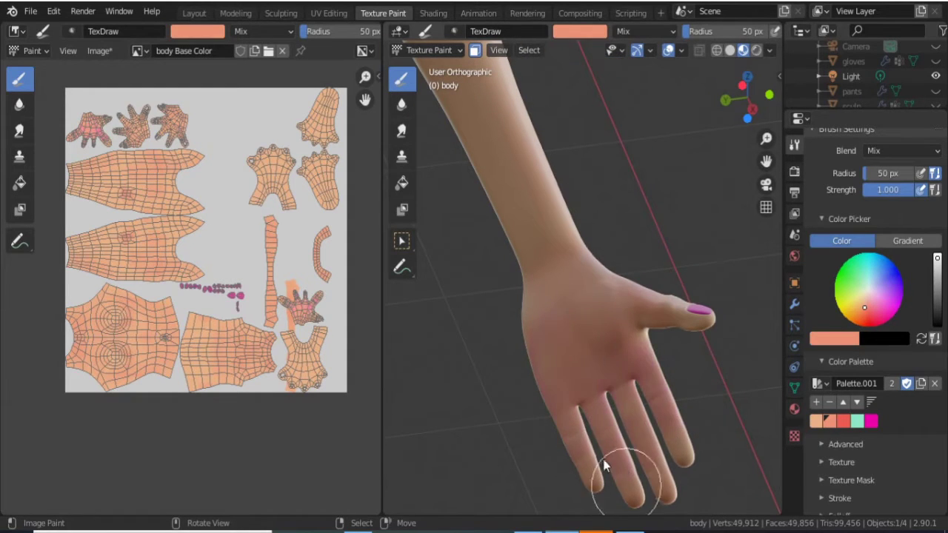
# Paint the toenail islands magenta with a 9 px brush.
pyautogui.moveTo(604, 465); pyautogui.dragTo(561, 295, button='middle')
pyautogui.scroll(-5, 635, 218)
pyautogui.moveTo(635, 218); pyautogui.dragTo(593, 307, button='middle')
pyautogui.scroll(4, 592, 307)
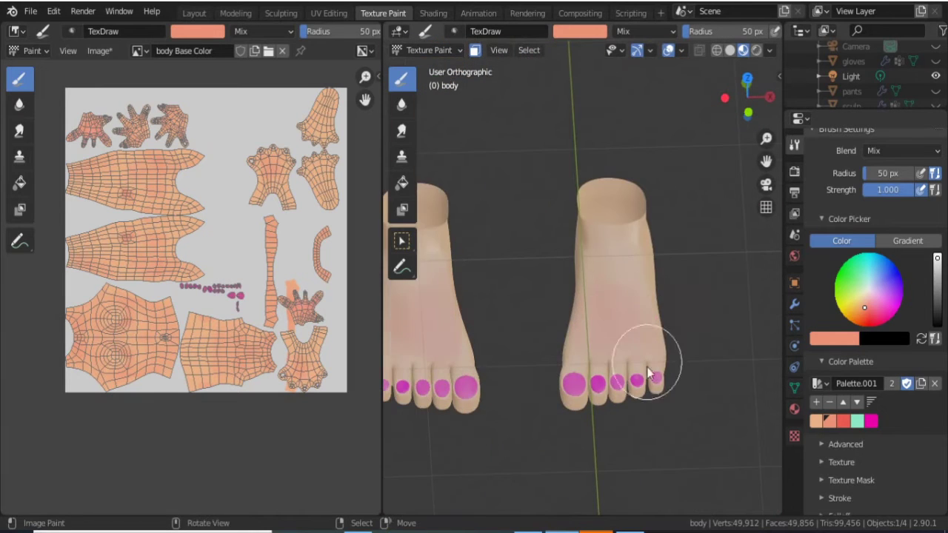
pyautogui.moveTo(623, 248)
pyautogui.mouseDown(button='middle')
pyautogui.moveTo(628, 295)
pyautogui.moveTo(482, 266)
pyautogui.mouseUp(button='middle')
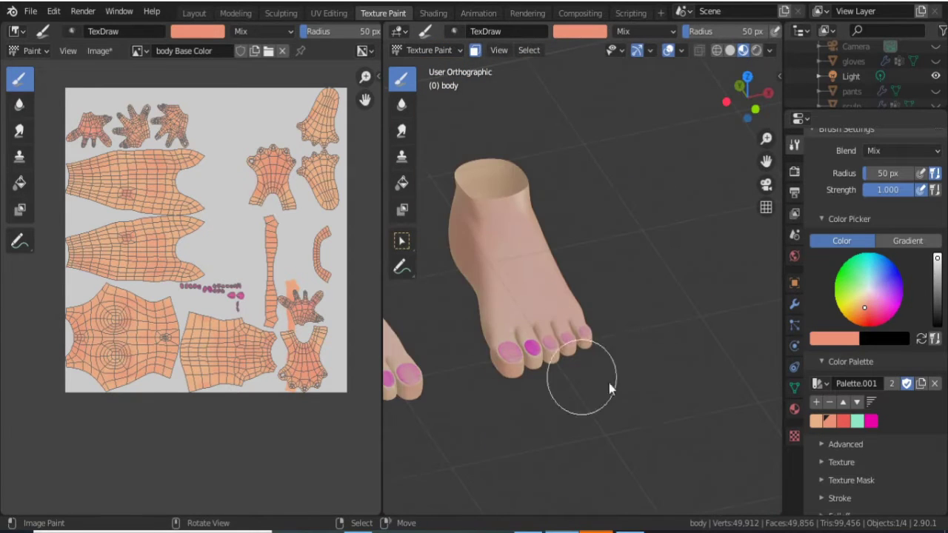
pyautogui.scroll(8, 215, 289)
pyautogui.press('s')
pyautogui.press('f')
pyautogui.click(192, 320)
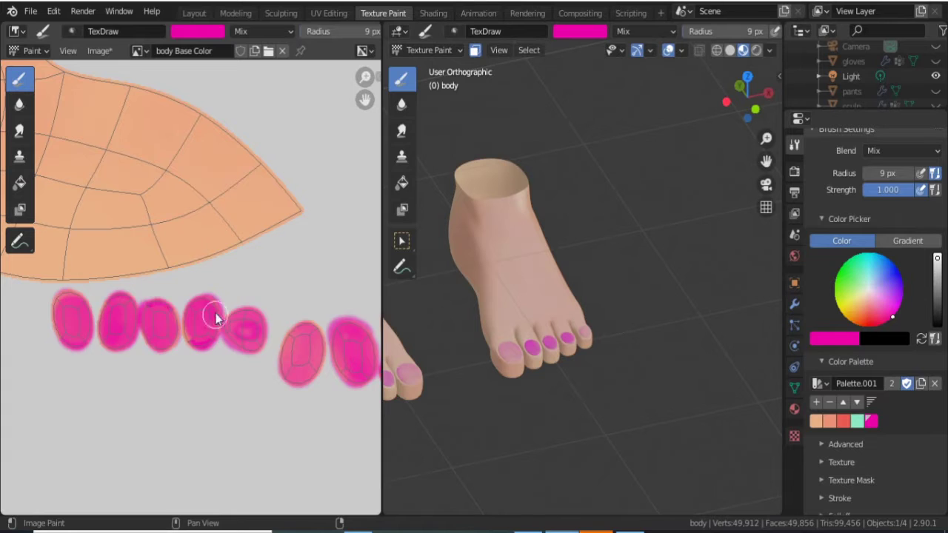
pyautogui.scroll(2, 355, 368)
pyautogui.scroll(3, 274, 419)
pyautogui.moveTo(275, 421); pyautogui.dragTo(269, 183, button='middle')
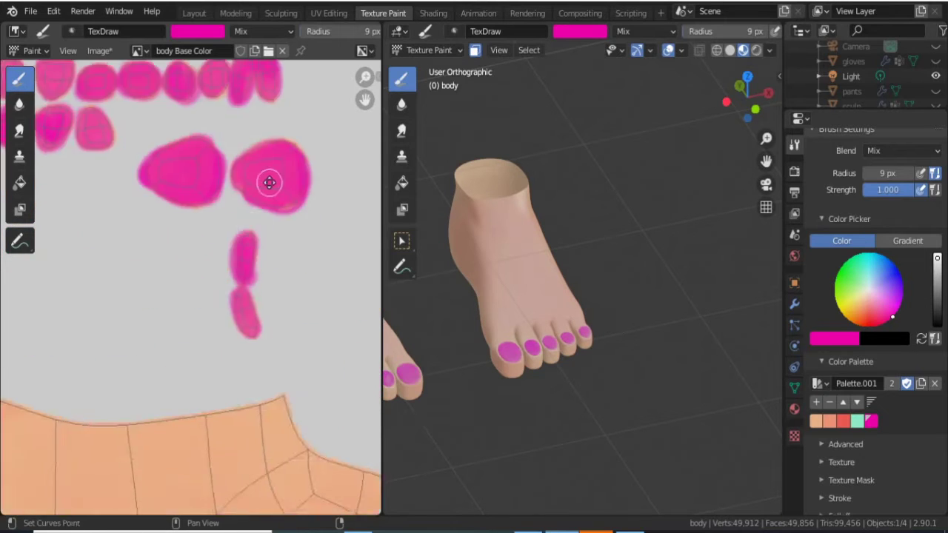
# Save the painted body Base Color texture image.
pyautogui.press('KP_1')
pyautogui.click(97, 51)
pyautogui.hotkey('alt', 's')
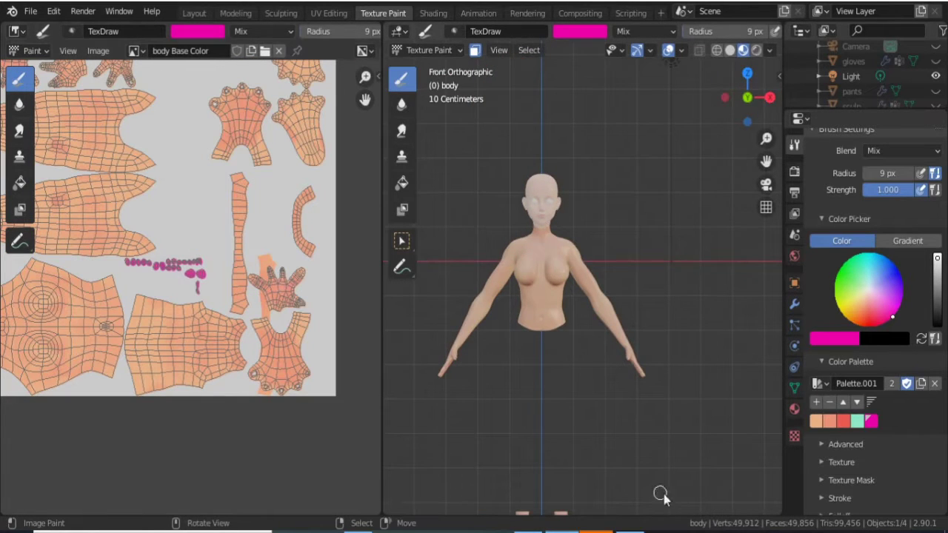
pyautogui.scroll(6, 661, 496)
# Pick peach skin, set brush size 28 px and strength 0.132, and softly blend the abdomen.
pyautogui.click(816, 421)
pyautogui.press('f')
pyautogui.click(542, 223)
pyautogui.moveTo(541, 223); pyautogui.dragTo(718, 365, button='middle')
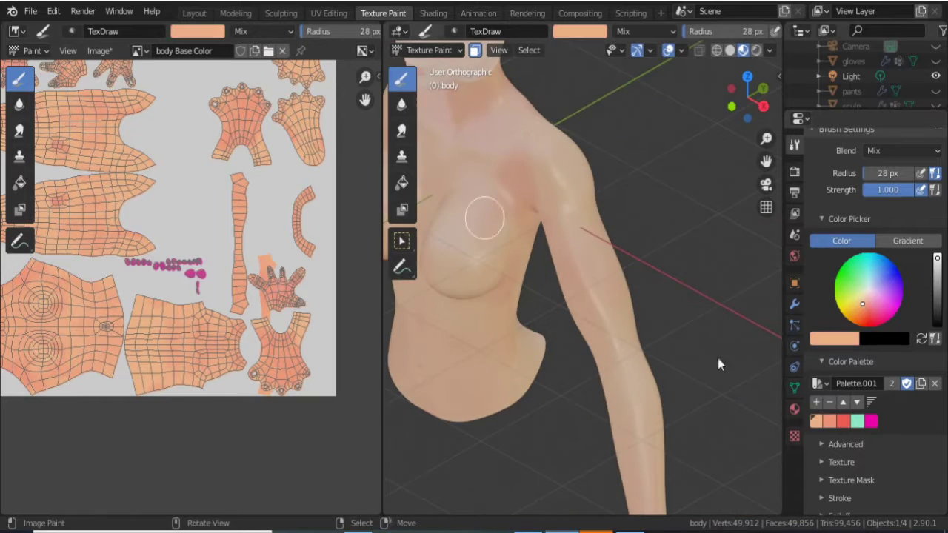
pyautogui.moveTo(540, 203)
pyautogui.mouseDown(button='middle')
pyautogui.moveTo(540, 303)
pyautogui.moveTo(621, 447)
pyautogui.moveTo(525, 235)
pyautogui.mouseUp(button='middle')
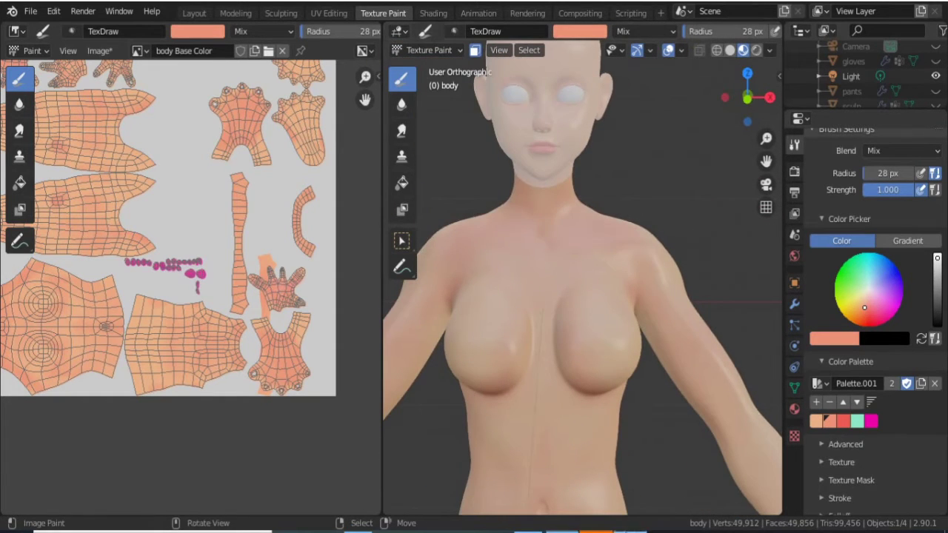
pyautogui.moveTo(888, 189); pyautogui.dragTo(852, 190)
pyautogui.keyDown('shift'); pyautogui.moveTo(577, 511); pyautogui.dragTo(578, 412, button='middle'); pyautogui.keyUp('shift')
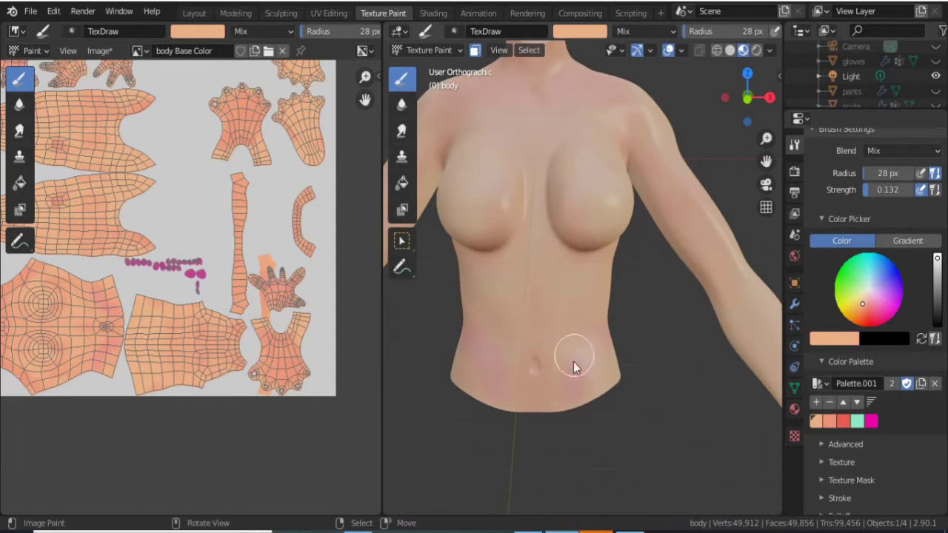
# Blend sampled skin tones over the back at restored full brush strength.
pyautogui.moveTo(536, 343)
pyautogui.mouseDown(button='middle')
pyautogui.moveTo(384, 327)
pyautogui.moveTo(613, 281)
pyautogui.moveTo(868, 199)
pyautogui.mouseUp(button='middle')
pyautogui.press('s')
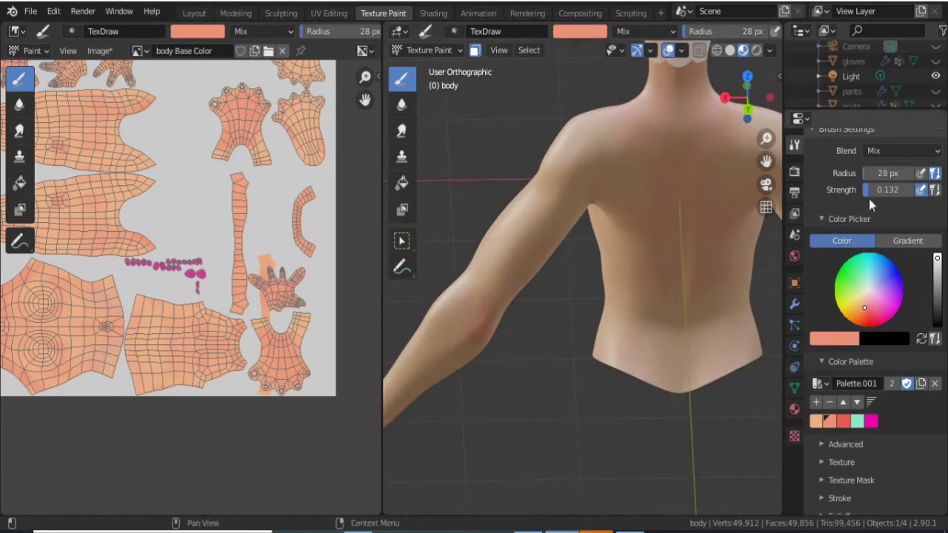
pyautogui.press('BackSpace')
pyautogui.moveTo(580, 376); pyautogui.dragTo(455, 337, button='middle')
pyautogui.press('s')
pyautogui.moveTo(496, 373); pyautogui.dragTo(622, 327, button='middle')
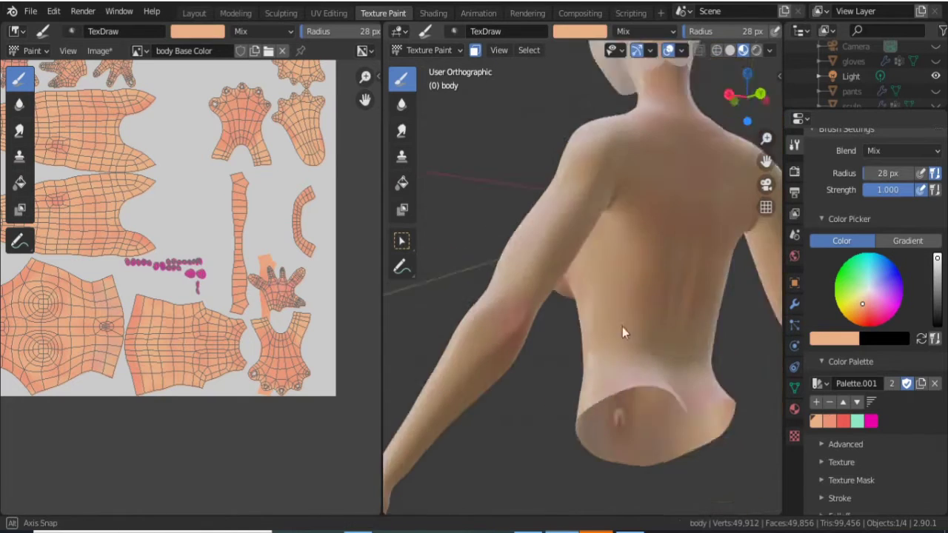
pyautogui.press('KP_1')
# Save the body texture image and make the pants visible again.
pyautogui.click(98, 51)
pyautogui.click(126, 155)
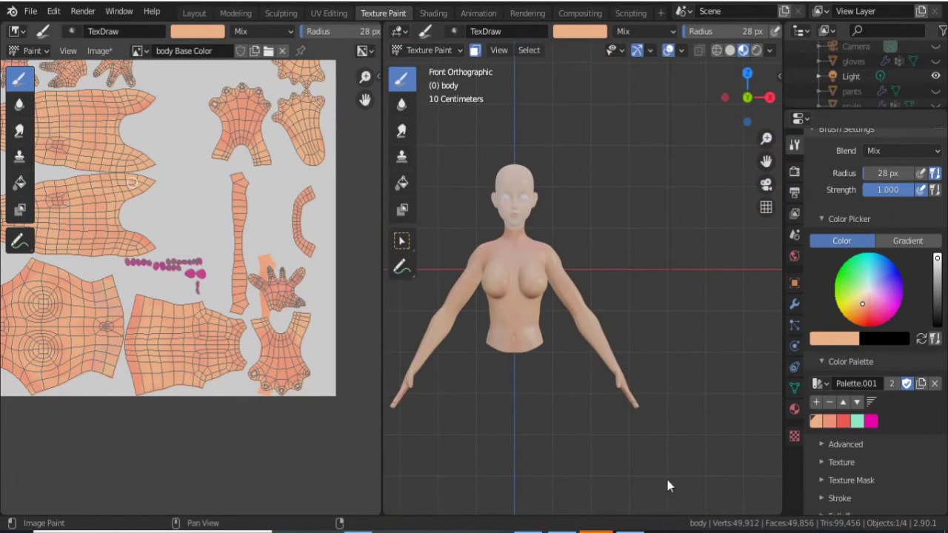
pyautogui.click(936, 92)
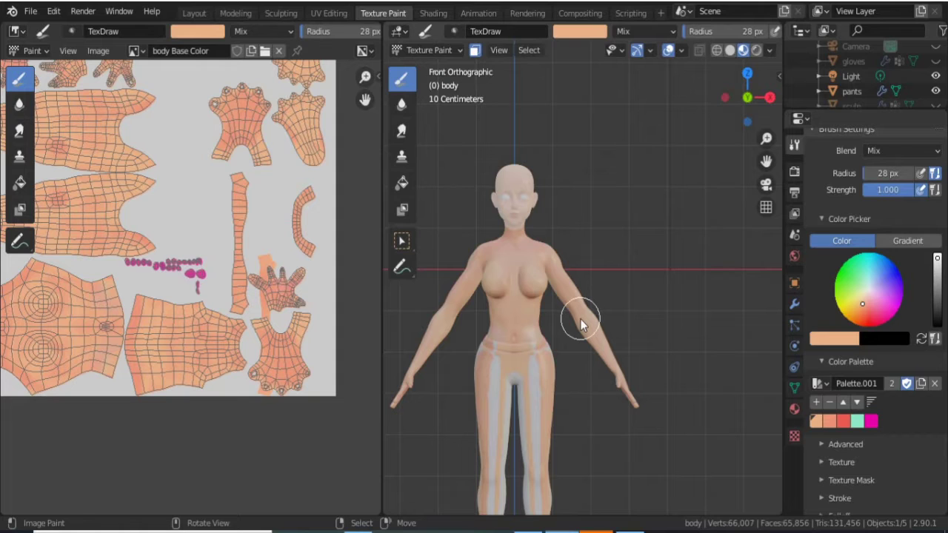
# Make the gloves visible again in the Outliner and select them.
pyautogui.scroll(-3, 625, 292)
pyautogui.scroll(5, 619, 297)
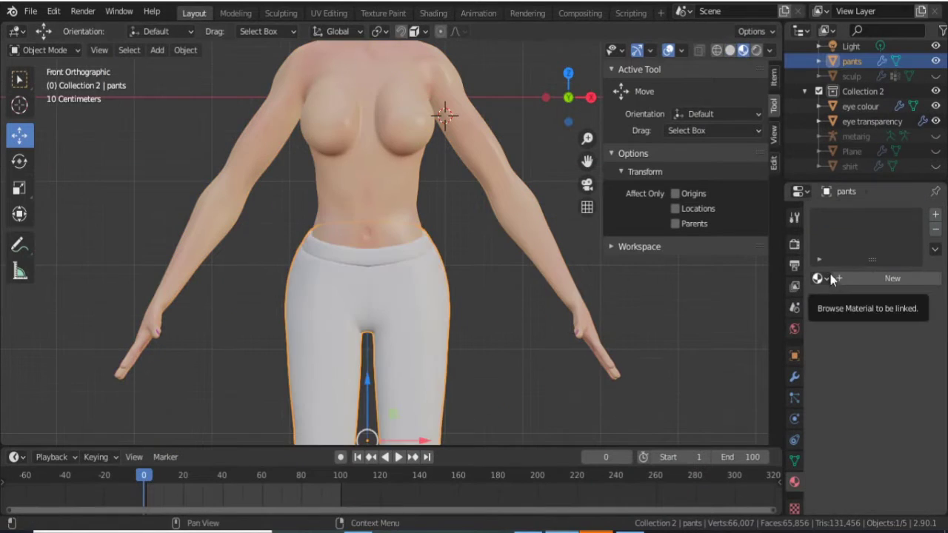
pyautogui.scroll(3, 877, 102)
pyautogui.click(934, 91)
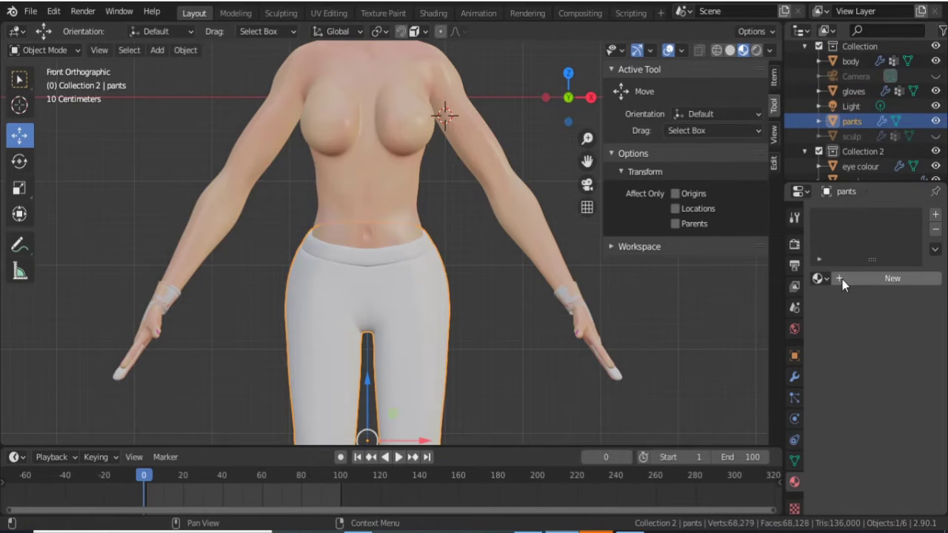
pyautogui.click(889, 90)
# Make the shirt visible again and select the shirt object.
pyautogui.keyDown('shift'); pyautogui.scroll(-5, 476, 359); pyautogui.keyUp('shift')
pyautogui.keyDown('shift'); pyautogui.scroll(5, 476, 360); pyautogui.keyUp('shift')
pyautogui.scroll(-3, 850, 148)
pyautogui.click(934, 169)
pyautogui.click(850, 169)
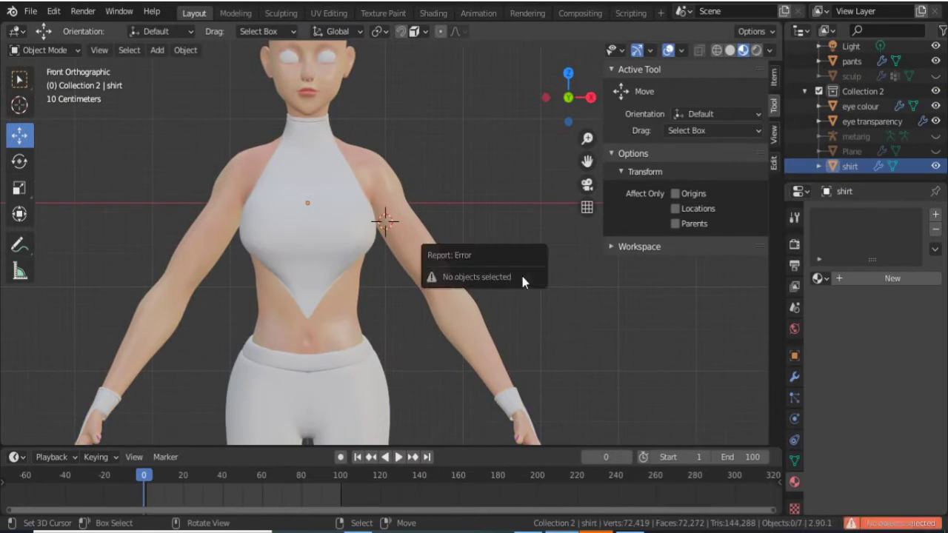
pyautogui.press('m')
pyautogui.scroll(3, 388, 224)
pyautogui.scroll(-2, 388, 224)
# Inspect the shirt and expand its Solidify modifier settings.
pyautogui.moveTo(455, 293); pyautogui.dragTo(380, 352, button='middle')
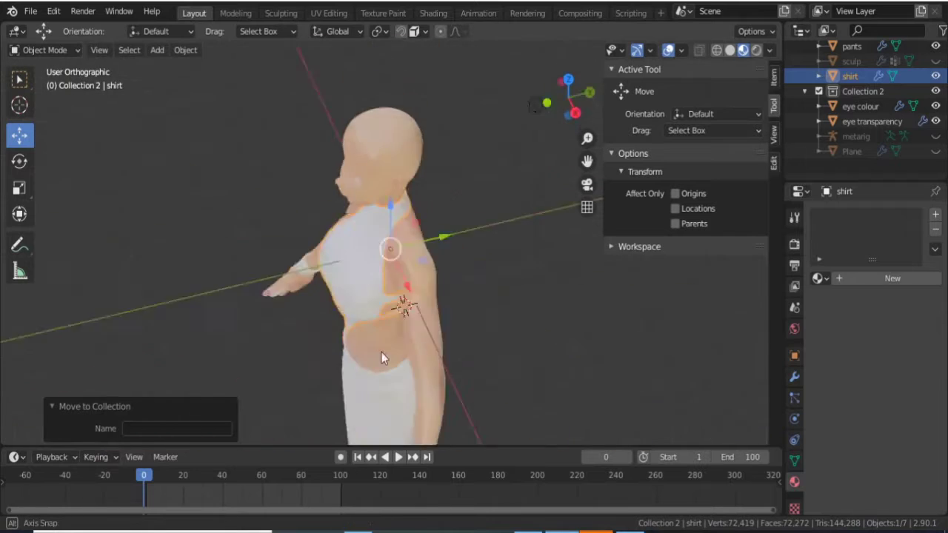
pyautogui.press('KP_1')
pyautogui.keyDown('shift'); pyautogui.scroll(-3, 505, 287); pyautogui.keyUp('shift')
pyautogui.click(795, 377)
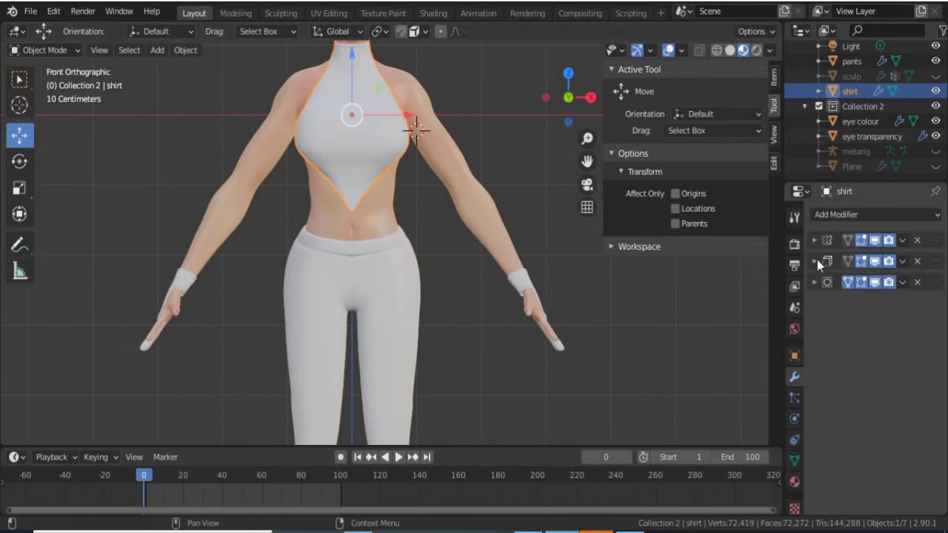
pyautogui.click(815, 261)
pyautogui.scroll(3, 413, 165)
# Enter Edit Mode on the shirt and look over its mesh from the front.
pyautogui.press('Tab')
pyautogui.moveTo(520, 217)
pyautogui.mouseDown(button='middle')
pyautogui.moveTo(497, 218)
pyautogui.moveTo(460, 145)
pyautogui.moveTo(474, 244)
pyautogui.moveTo(470, 364)
pyautogui.mouseUp(button='middle')
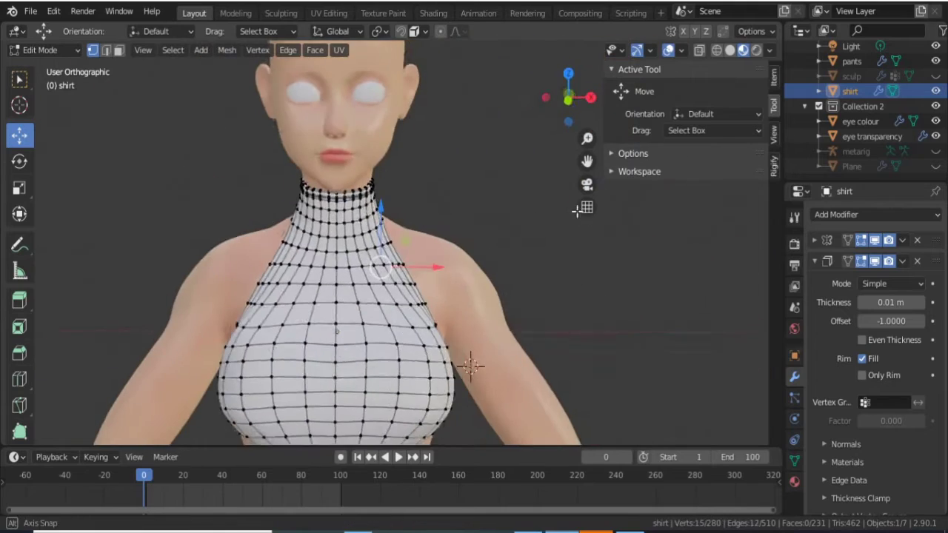
pyautogui.hotkey('shift', 'a')
pyautogui.press('Escape')
pyautogui.hotkey('ctrl', 'e')
pyautogui.moveTo(555, 206)
pyautogui.mouseDown(button='middle')
pyautogui.moveTo(381, 195)
pyautogui.moveTo(516, 299)
pyautogui.moveTo(430, 279)
pyautogui.moveTo(586, 302)
pyautogui.mouseUp(button='middle')
pyautogui.press('Escape')
pyautogui.press('KP_1')
# Select the whole shirt mesh, unwrap it, and move its UV islands in UV Editing.
pyautogui.press('a')
pyautogui.press('u')
pyautogui.click(429, 261)
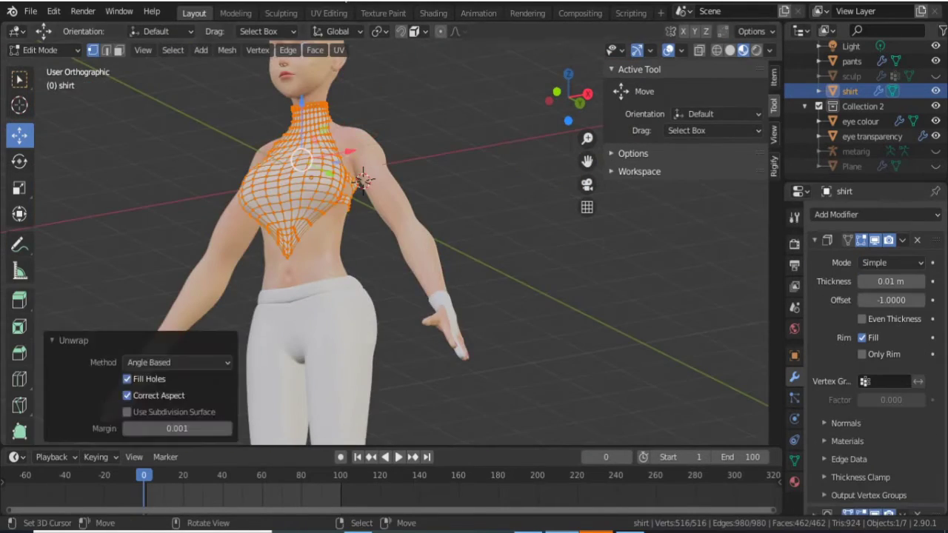
pyautogui.click(329, 13)
pyautogui.press('a')
pyautogui.press('g')
pyautogui.click(301, 299)
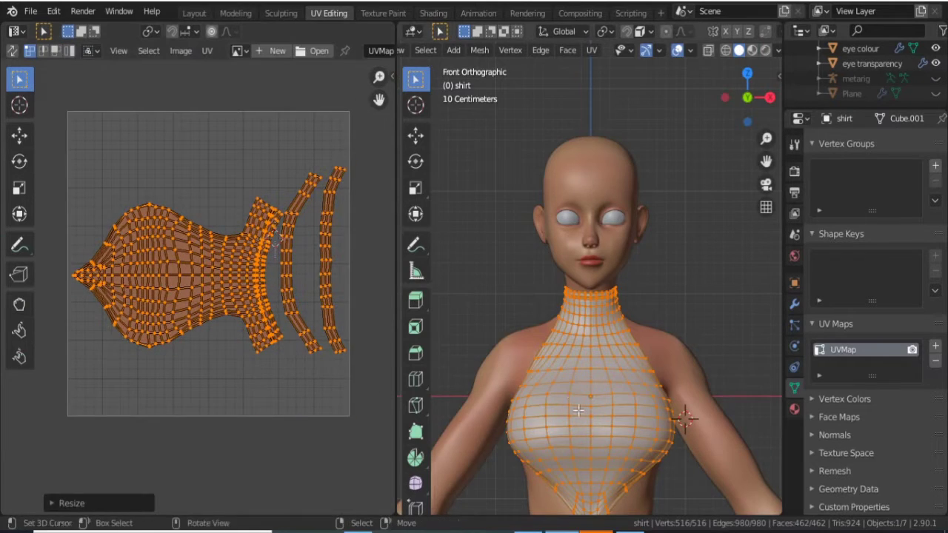
pyautogui.scroll(4, 545, 352)
pyautogui.click(516, 332)
# Show the shirt's UVs, return to Texture Paint, and confirm the shirt material name.
pyautogui.press('a')
pyautogui.click(382, 12)
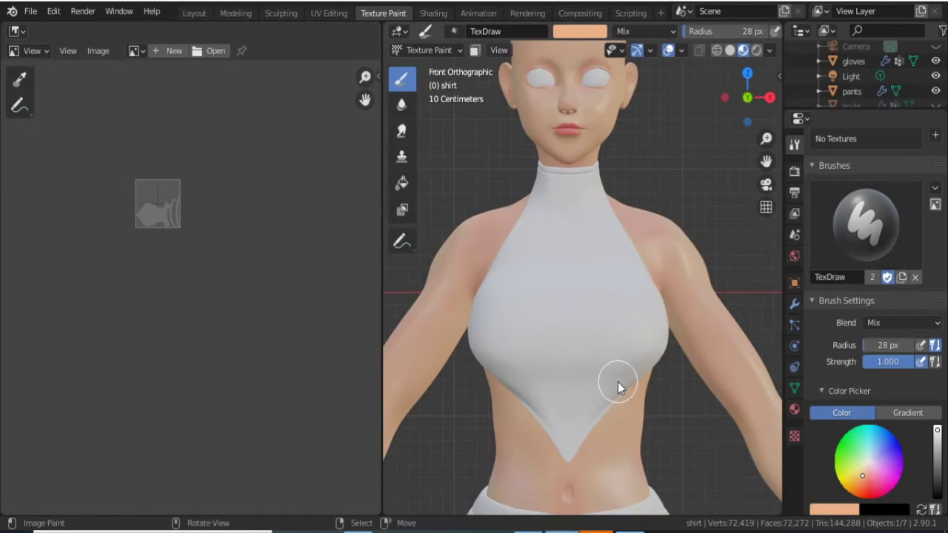
pyautogui.scroll(-5, 931, 423)
pyautogui.scroll(8, 932, 423)
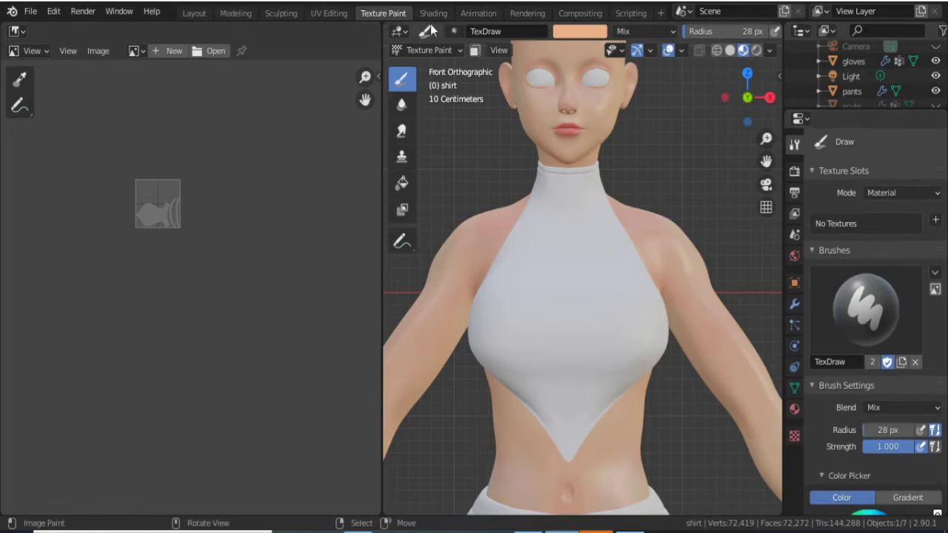
pyautogui.write('shirt')
pyautogui.press('Return')
# Add an Image Texture node and link it to the shirt's Base Color.
pyautogui.hotkey('shift', 'a')
pyautogui.write('ima')
pyautogui.press('Return')
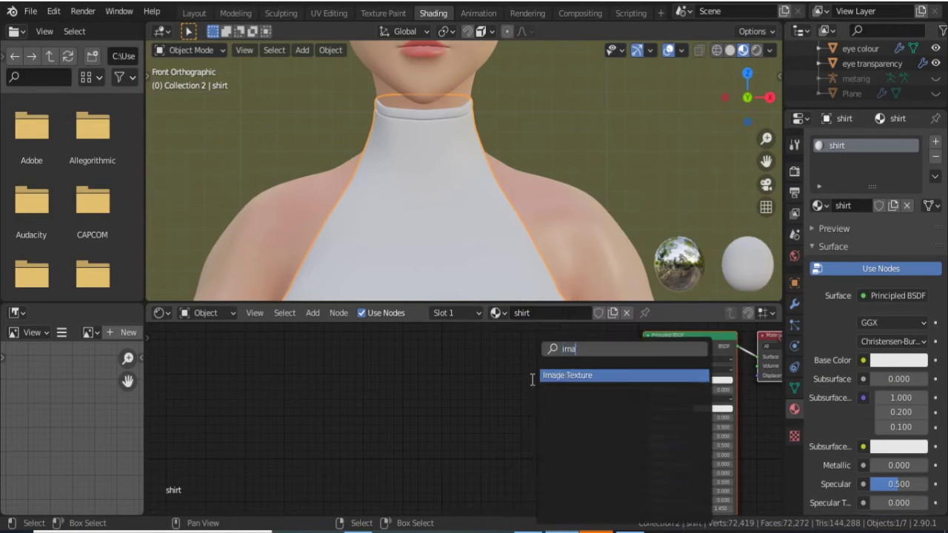
pyautogui.click(535, 369)
pyautogui.moveTo(583, 379); pyautogui.dragTo(643, 380)
# Add a Base Color paint texture to the shirt in Texture Paint.
pyautogui.click(383, 13)
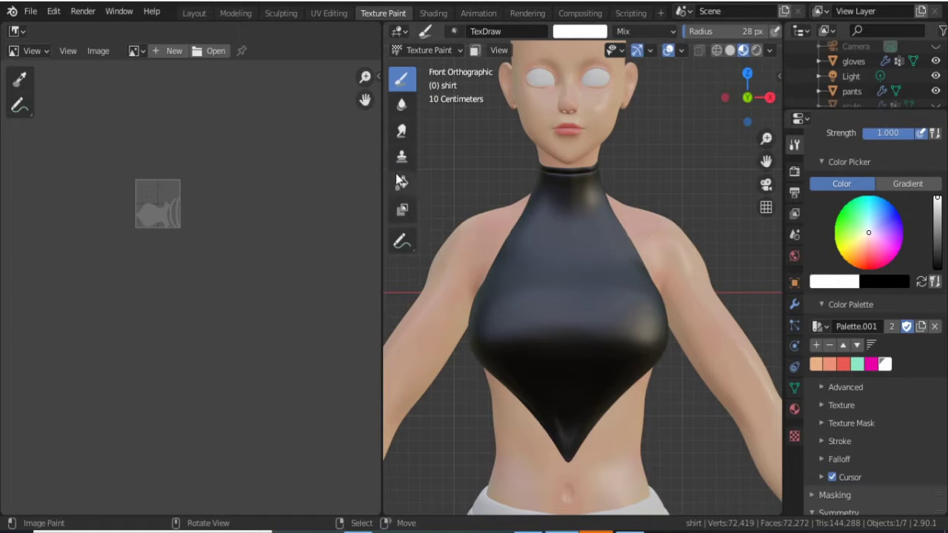
pyautogui.click(403, 184)
pyautogui.click(936, 221)
pyautogui.click(855, 236)
pyautogui.scroll(-5, 874, 296)
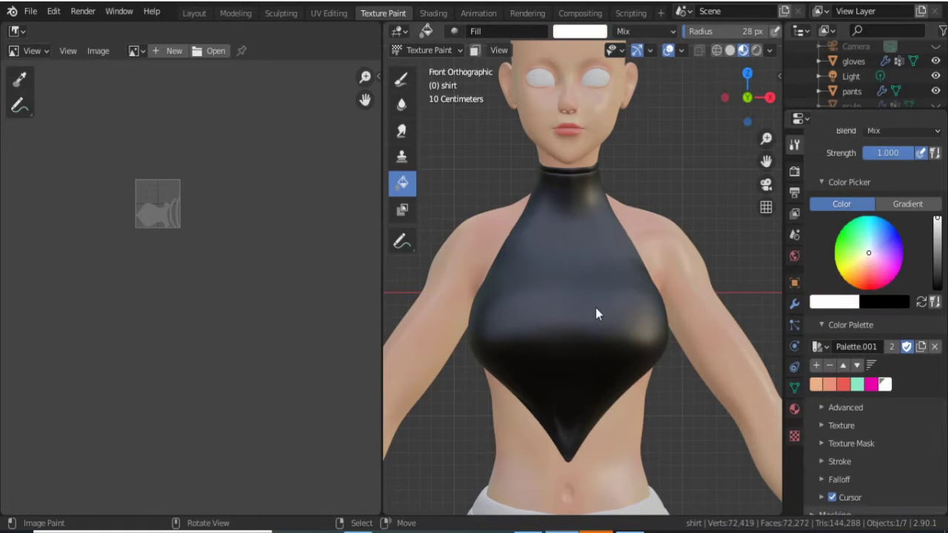
pyautogui.moveTo(568, 256); pyautogui.dragTo(440, 69, button='middle')
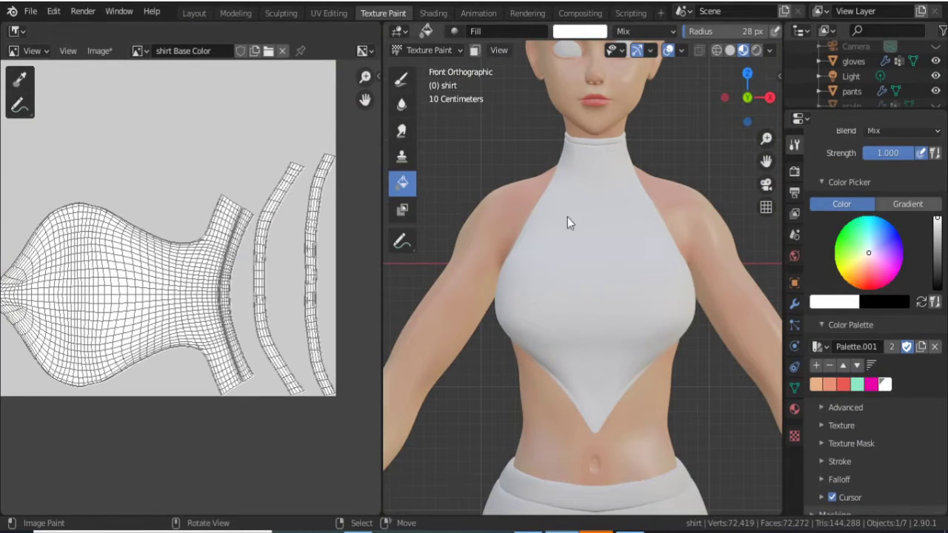
# In magenta, paint a J-shaped stroke on the chest with a looping hook below.
pyautogui.click(871, 384)
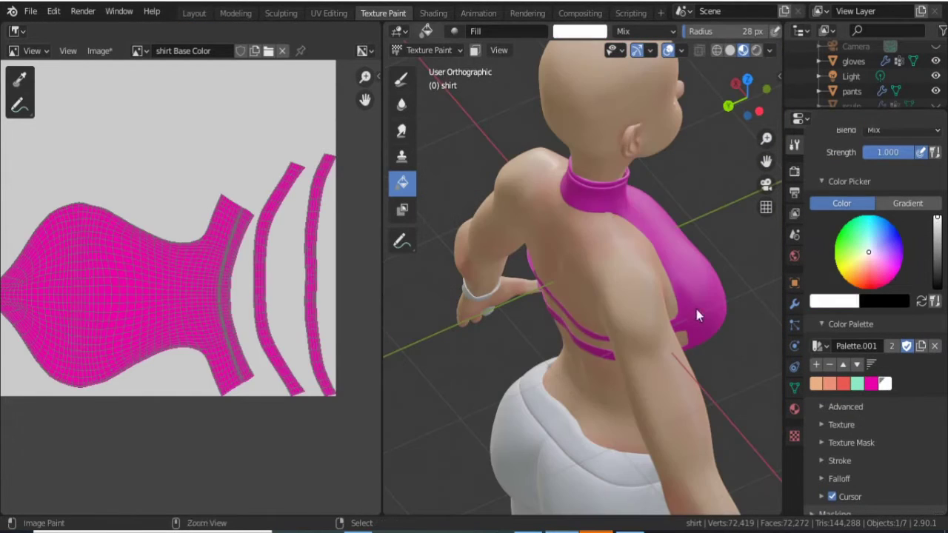
pyautogui.press('KP_1')
pyautogui.scroll(3, 577, 198)
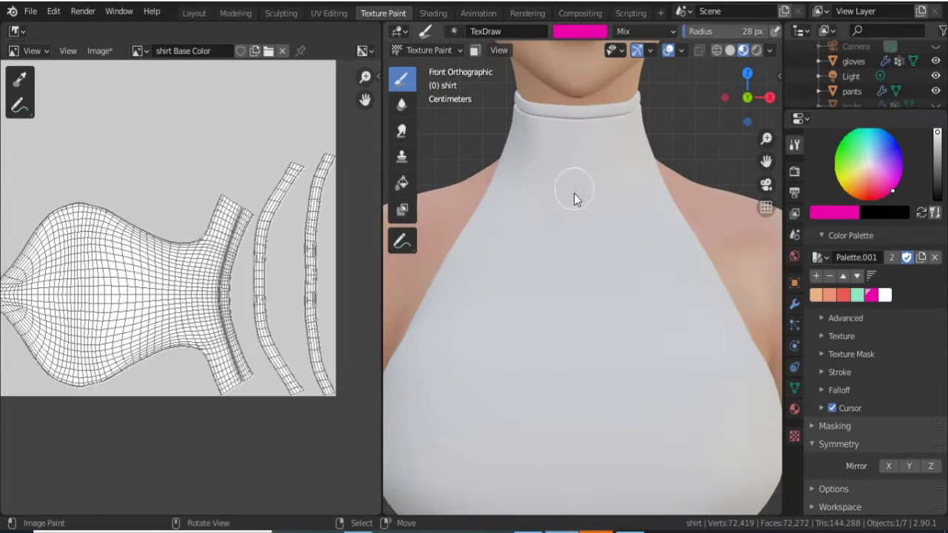
pyautogui.moveTo(583, 188); pyautogui.dragTo(597, 307)
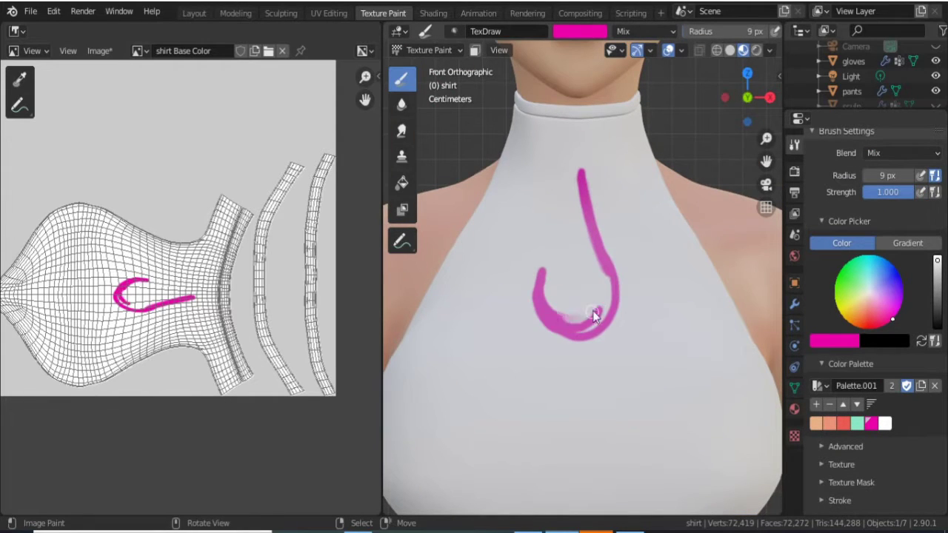
pyautogui.click(729, 52)
pyautogui.moveTo(579, 160); pyautogui.dragTo(577, 335)
pyautogui.moveTo(591, 299); pyautogui.dragTo(593, 230)
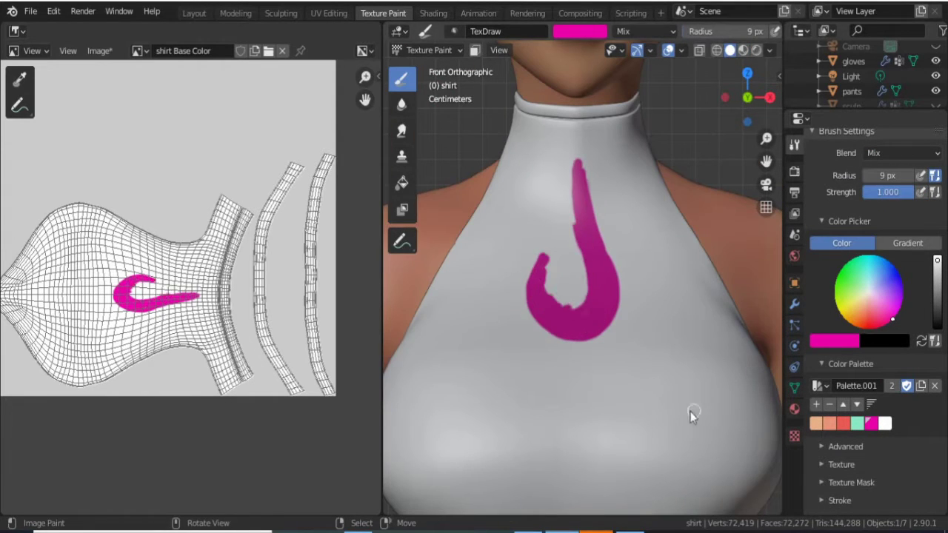
pyautogui.moveTo(546, 337)
pyautogui.mouseDown()
pyautogui.moveTo(561, 400)
pyautogui.moveTo(620, 379)
pyautogui.moveTo(608, 376)
pyautogui.mouseUp()
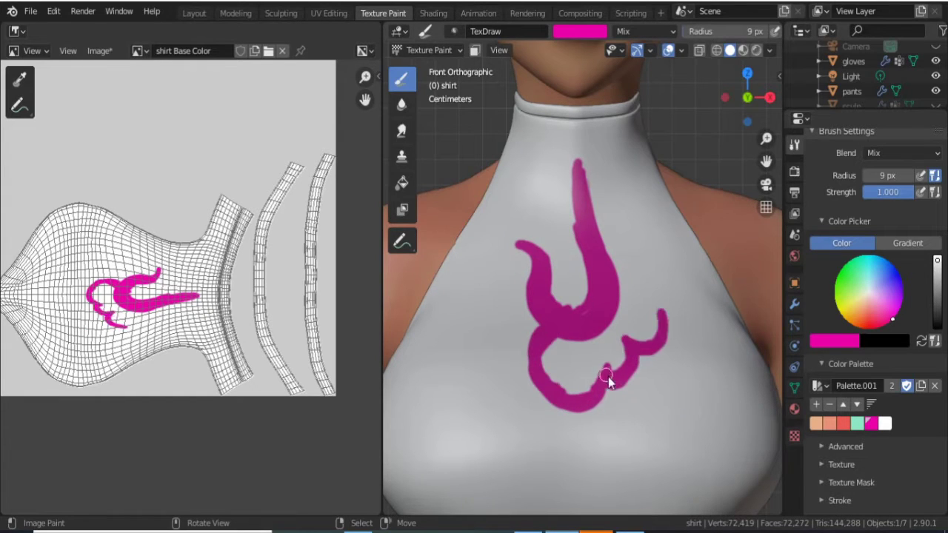
# Thicken the lower loop and add a hooked stroke and downward stem, swapping magenta and white.
pyautogui.press('s')
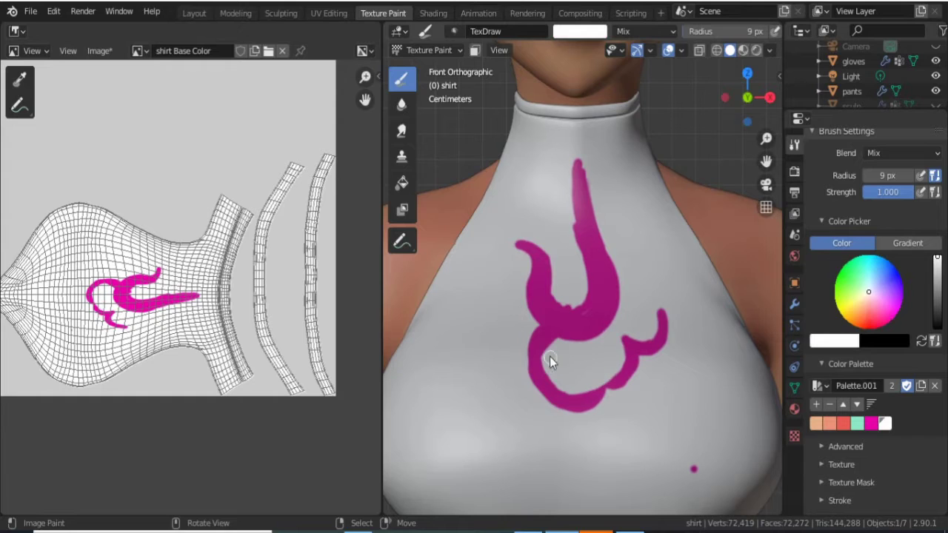
pyautogui.press('s')
pyautogui.moveTo(622, 367); pyautogui.dragTo(552, 381)
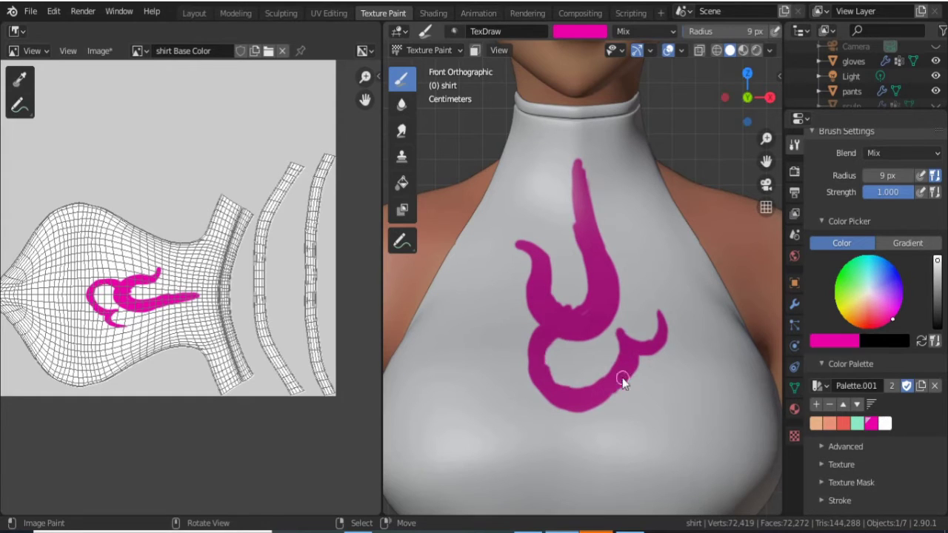
pyautogui.press('s')
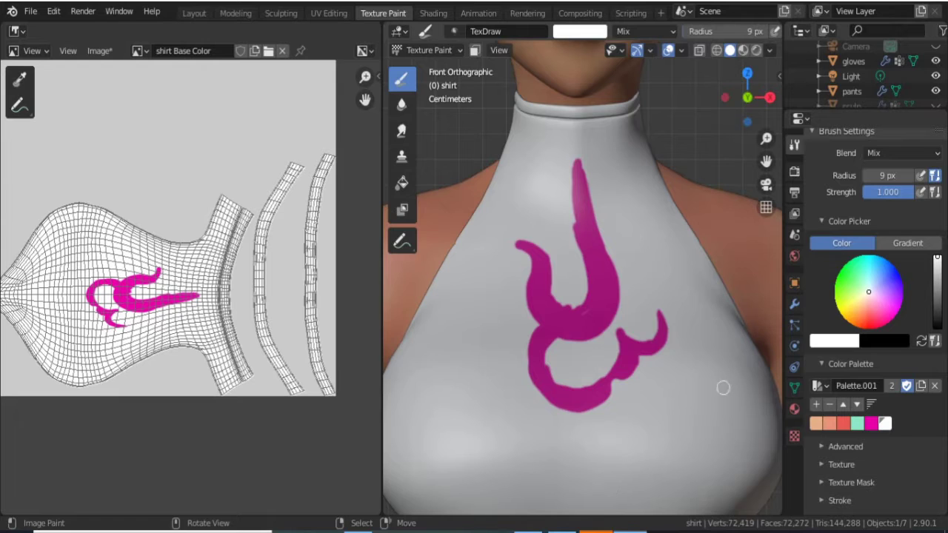
pyautogui.keyDown('shift'); pyautogui.moveTo(539, 384); pyautogui.dragTo(538, 215, button='middle'); pyautogui.keyUp('shift')
pyautogui.press('s')
pyautogui.moveTo(548, 233)
pyautogui.mouseDown()
pyautogui.moveTo(546, 332)
pyautogui.moveTo(500, 311)
pyautogui.moveTo(526, 333)
pyautogui.moveTo(526, 349)
pyautogui.mouseUp()
pyautogui.press('s')
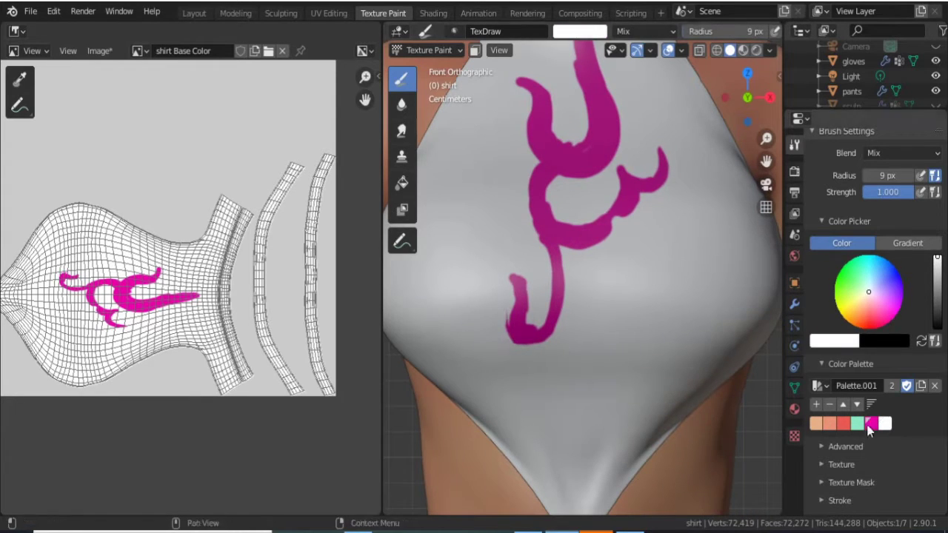
pyautogui.click(871, 423)
pyautogui.moveTo(562, 248); pyautogui.dragTo(565, 421)
# Paint a curl, filled blob and upward hook lower down, whitening the right flame tip.
pyautogui.press('s')
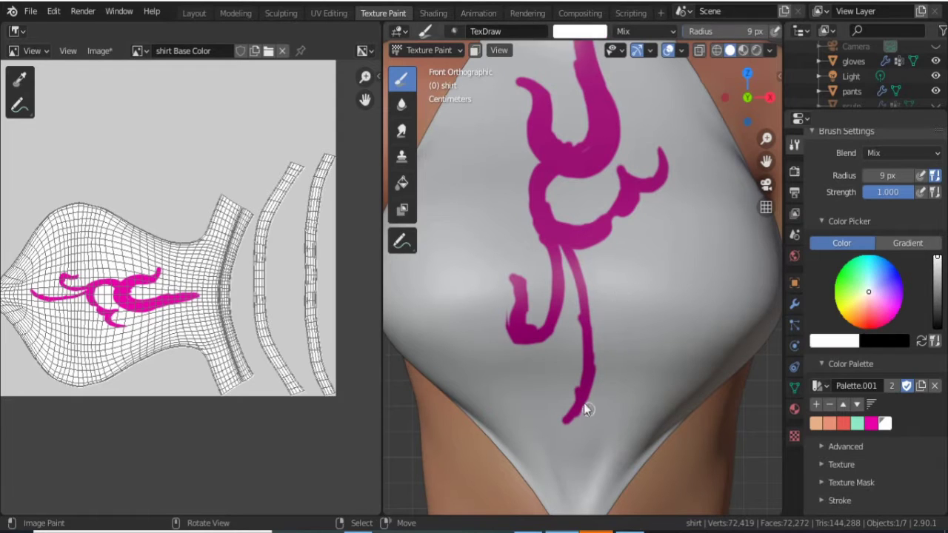
pyautogui.press('s')
pyautogui.moveTo(563, 422)
pyautogui.mouseDown()
pyautogui.moveTo(651, 361)
pyautogui.moveTo(614, 429)
pyautogui.moveTo(626, 396)
pyautogui.moveTo(632, 450)
pyautogui.mouseUp()
pyautogui.moveTo(586, 285); pyautogui.dragTo(597, 454)
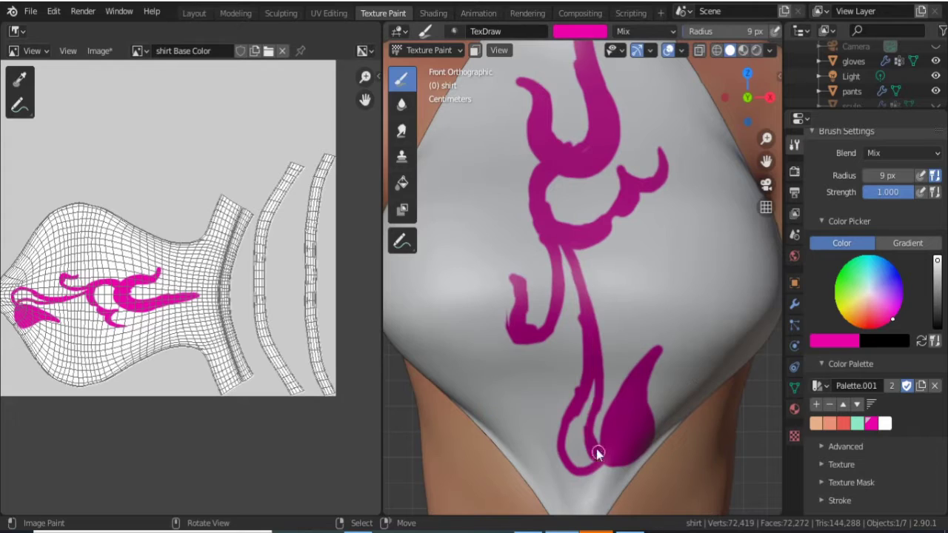
pyautogui.moveTo(586, 315)
pyautogui.mouseDown()
pyautogui.moveTo(635, 254)
pyautogui.moveTo(624, 275)
pyautogui.mouseUp()
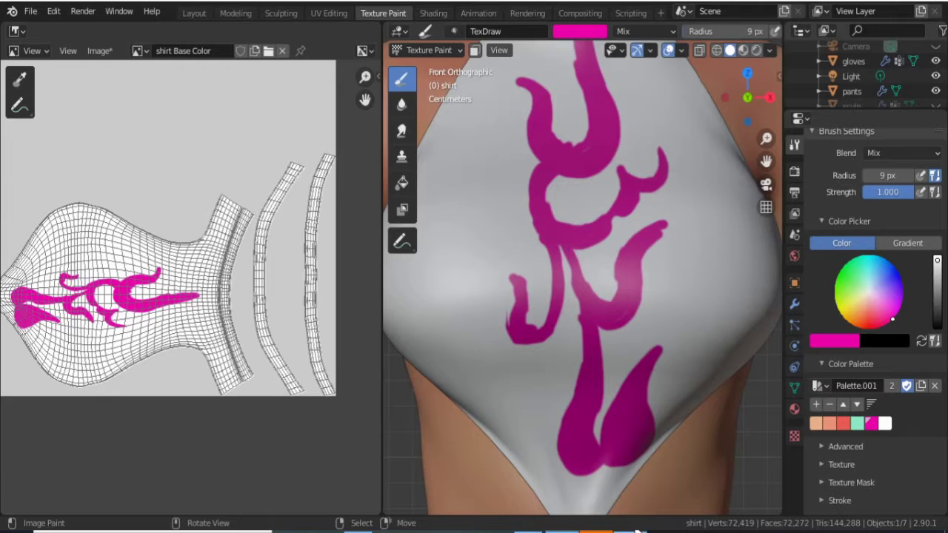
pyautogui.click(885, 423)
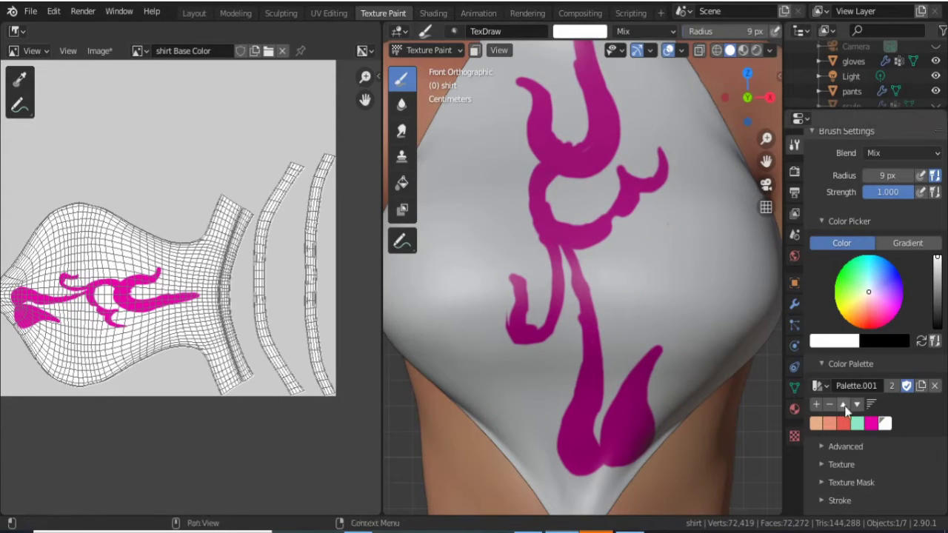
pyautogui.click(871, 423)
pyautogui.click(885, 423)
pyautogui.moveTo(666, 370)
pyautogui.mouseDown()
pyautogui.moveTo(628, 364)
pyautogui.moveTo(651, 452)
pyautogui.mouseUp()
pyautogui.click(871, 422)
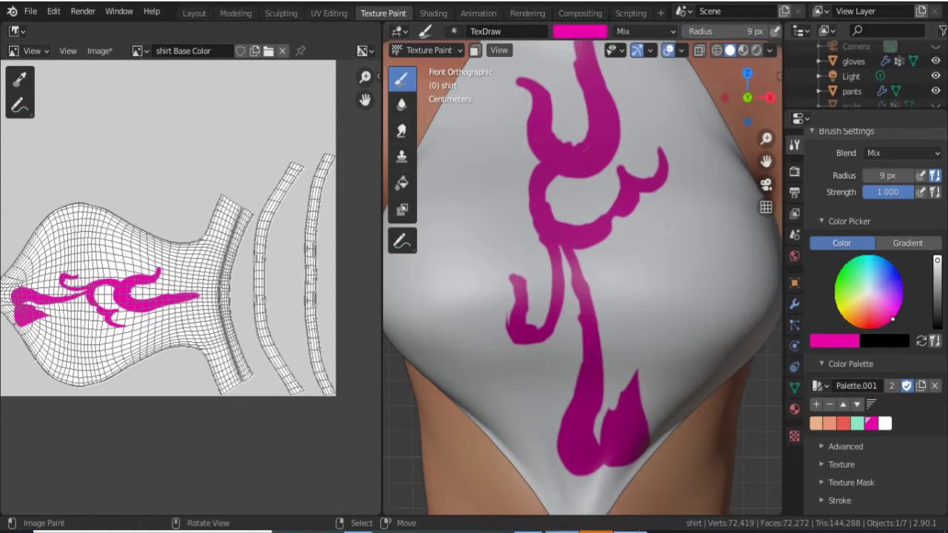
# Undo the lower curls and repaint magenta curls down and right of the design.
pyautogui.hotkey('ctrl', 'z')
pyautogui.hotkey('ctrl', 'z')
pyautogui.hotkey('ctrl', 'z')
pyautogui.hotkey('ctrl', 'z')
pyautogui.hotkey('ctrl', 'z')
pyautogui.hotkey('ctrl', 'z')
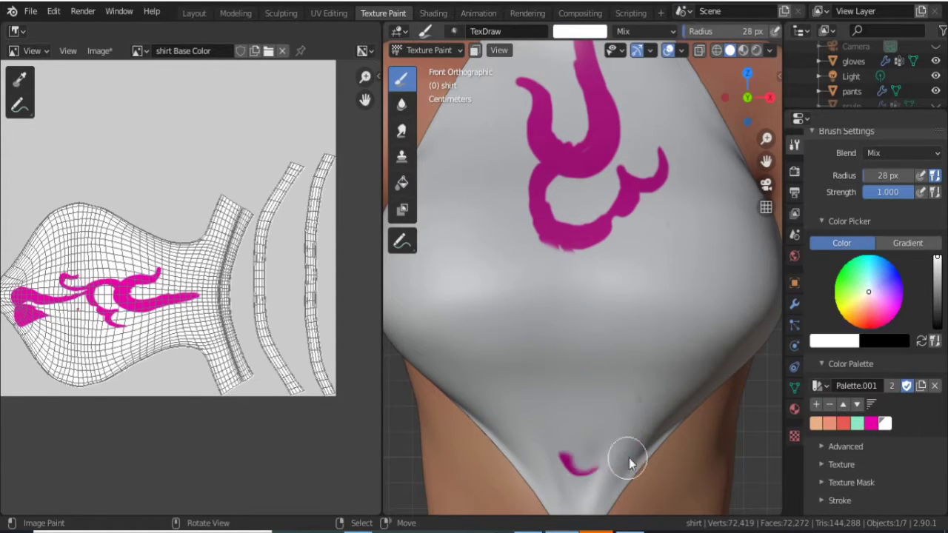
pyautogui.hotkey('ctrl', 'z')
pyautogui.hotkey('ctrl', 'z')
pyautogui.hotkey('ctrl', 'z')
pyautogui.hotkey('ctrl', 'z')
pyautogui.hotkey('ctrl', 'z')
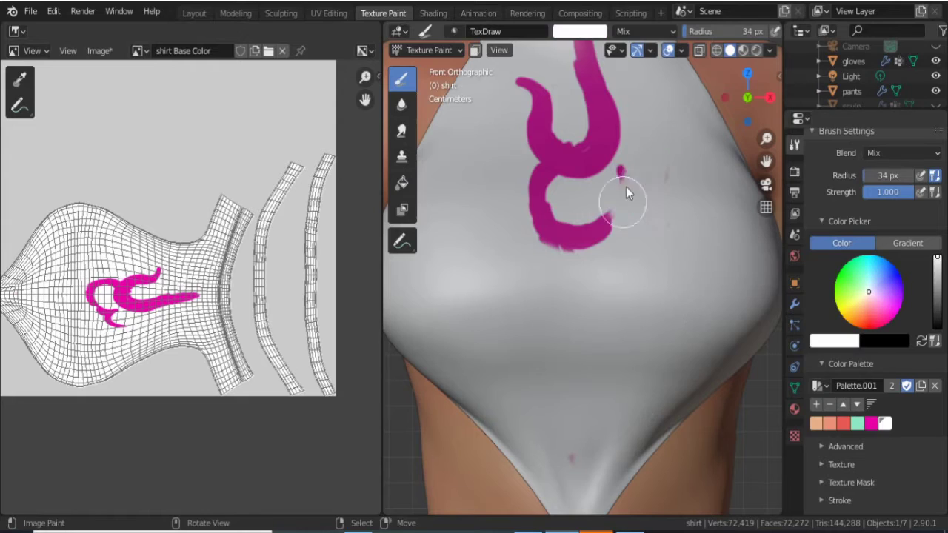
pyautogui.hotkey('ctrl', 'z')
pyautogui.hotkey('ctrl', 'z')
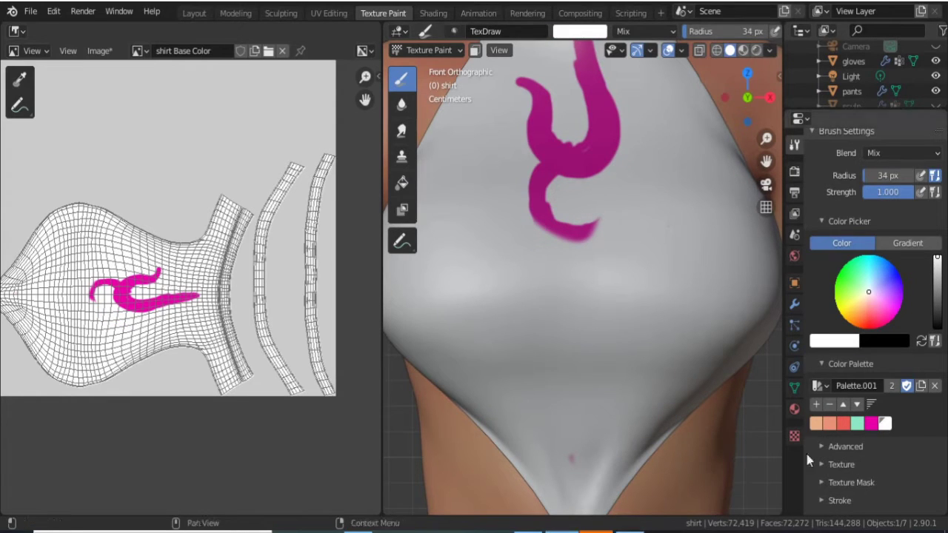
pyautogui.click(872, 423)
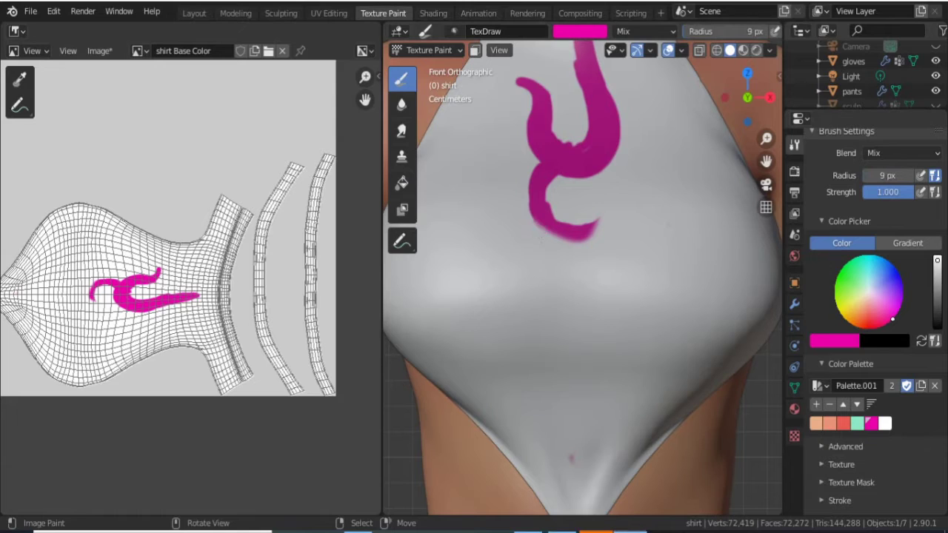
pyautogui.click(673, 150)
pyautogui.moveTo(534, 217); pyautogui.dragTo(560, 267)
pyautogui.moveTo(596, 222)
pyautogui.mouseDown()
pyautogui.moveTo(640, 157)
pyautogui.moveTo(635, 146)
pyautogui.moveTo(613, 207)
pyautogui.moveTo(563, 237)
pyautogui.mouseUp()
# Clean up the curl with white and paint a magenta hook stroke below the motif.
pyautogui.click(885, 423)
pyautogui.click(871, 423)
pyautogui.click(885, 423)
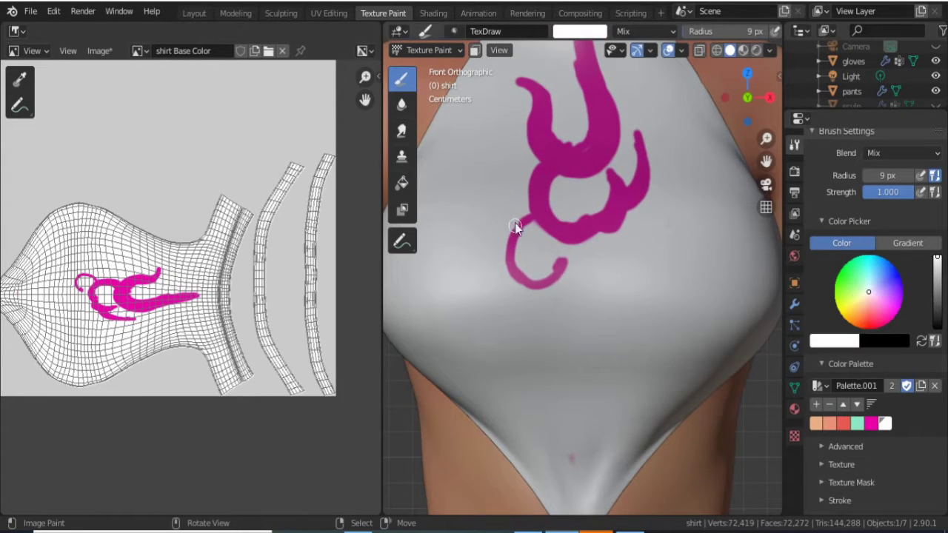
pyautogui.click(528, 234)
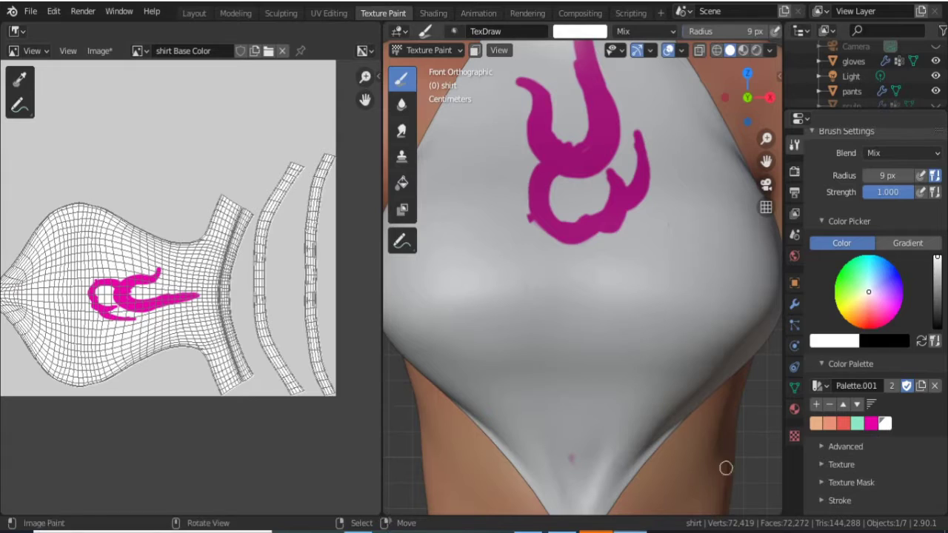
pyautogui.click(871, 423)
pyautogui.moveTo(552, 231)
pyautogui.mouseDown()
pyautogui.moveTo(502, 282)
pyautogui.moveTo(552, 310)
pyautogui.mouseUp()
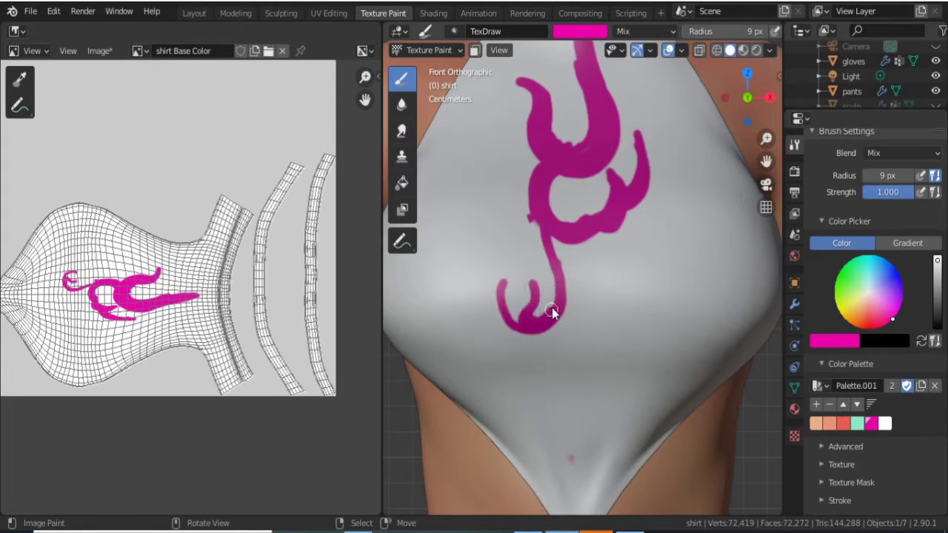
# Undo and redo the lower hook stroke to settle on the final loop.
pyautogui.hotkey('ctrl', 'z')
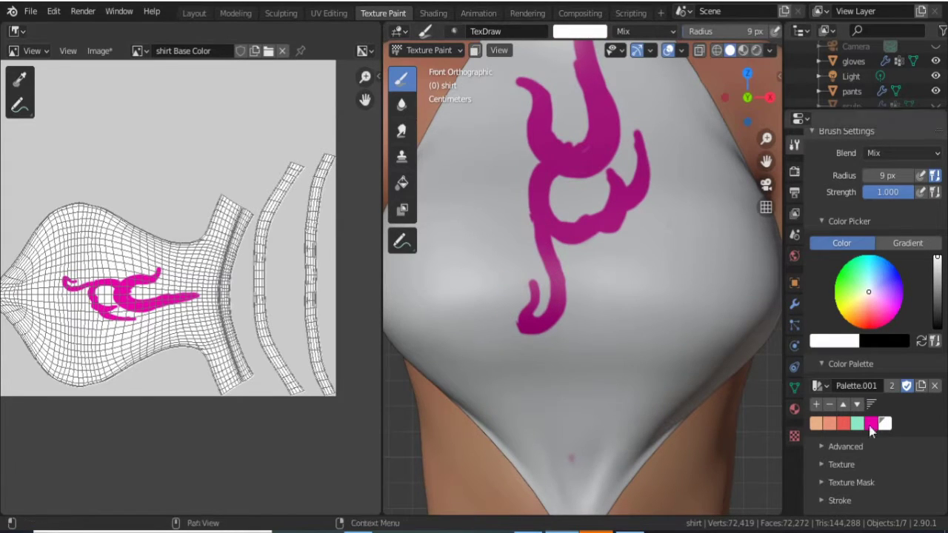
pyautogui.hotkey('ctrl', 'shift', 'z')
pyautogui.hotkey('ctrl', 'shift', 'z')
pyautogui.hotkey('ctrl', 'shift', 'z')
pyautogui.hotkey('ctrl', 'shift', 'z')
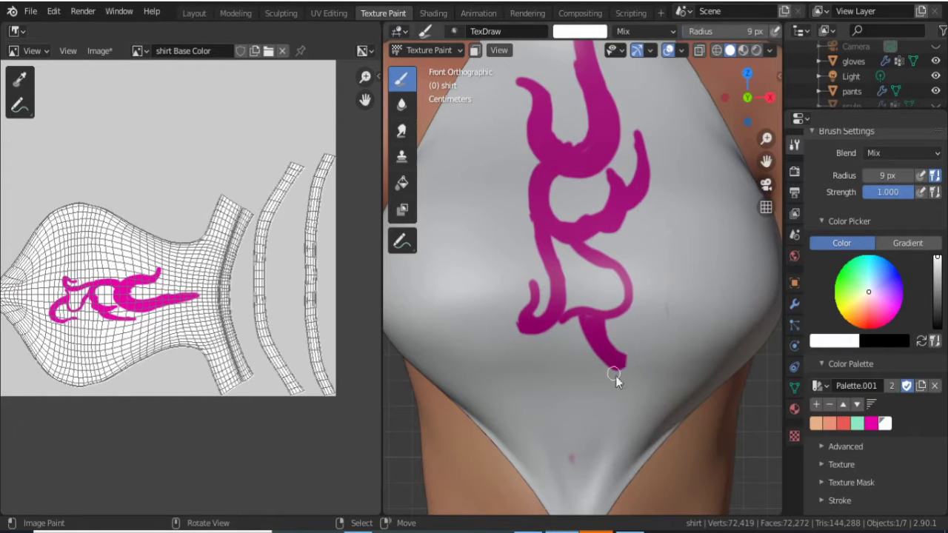
pyautogui.hotkey('ctrl', 'shift', 'z')
pyautogui.hotkey('ctrl', 'shift', 'z')
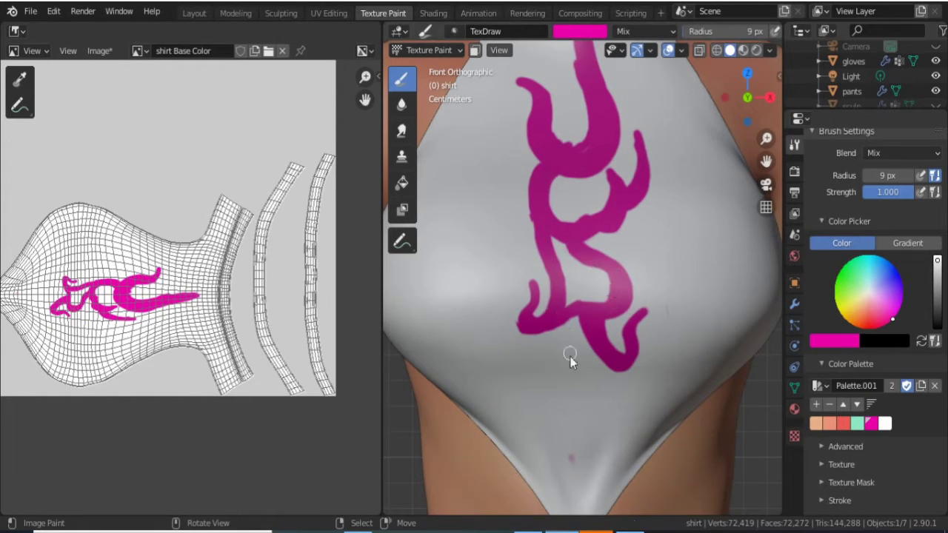
pyautogui.hotkey('ctrl', 'z')
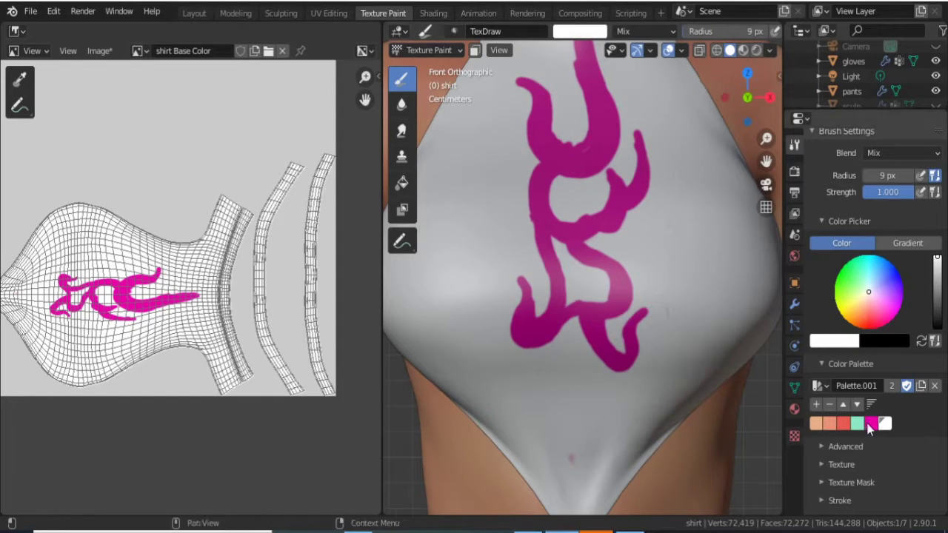
pyautogui.hotkey('ctrl', 'shift', 'z')
pyautogui.hotkey('ctrl', 'shift', 'z')
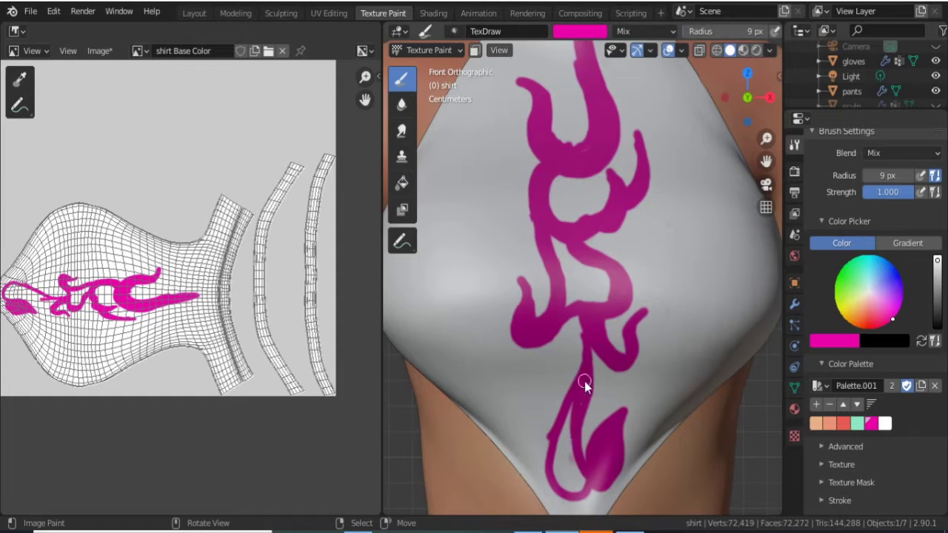
pyautogui.scroll(-2, 834, 444)
# Expand the brush Stroke settings and paint a smoothed magenta curl on the motif.
pyautogui.click(834, 444)
pyautogui.scroll(-5, 834, 440)
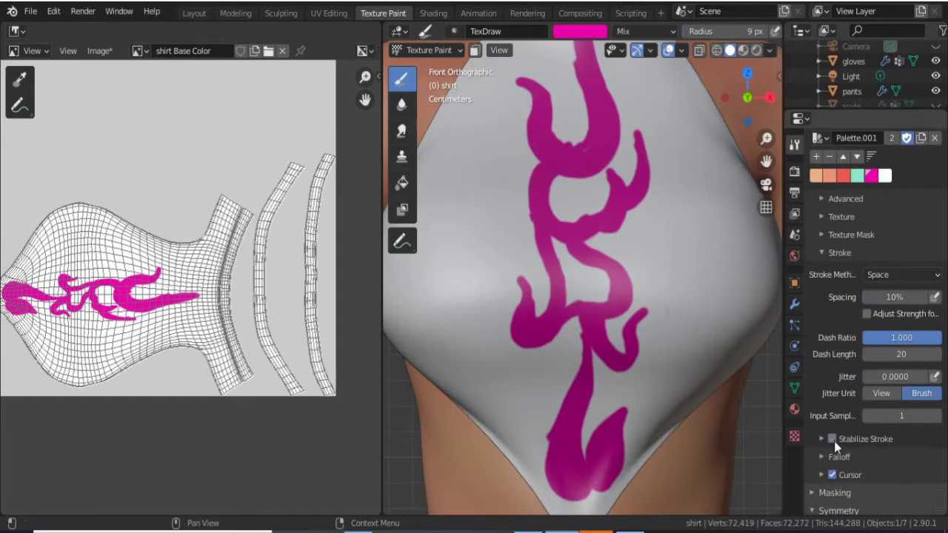
pyautogui.scroll(5, 530, 326)
pyautogui.press('F3')
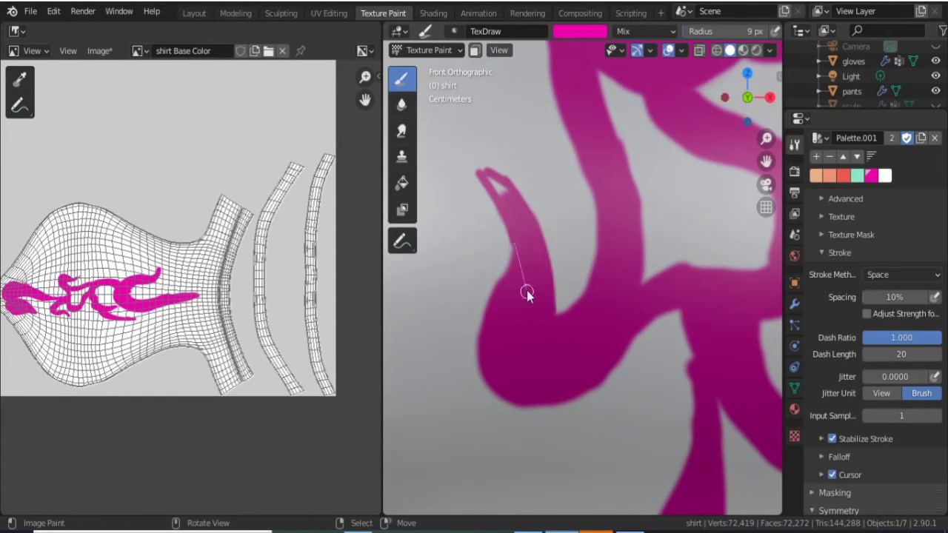
pyautogui.click(871, 176)
pyautogui.moveTo(500, 189); pyautogui.dragTo(534, 254)
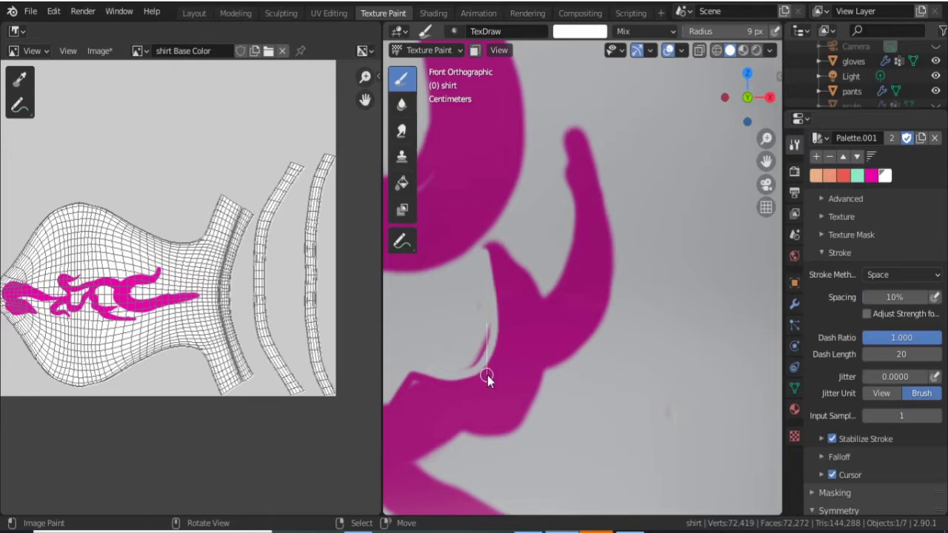
# Toggle stroke smoothing and trim the edge of the flame curl.
pyautogui.click(832, 439)
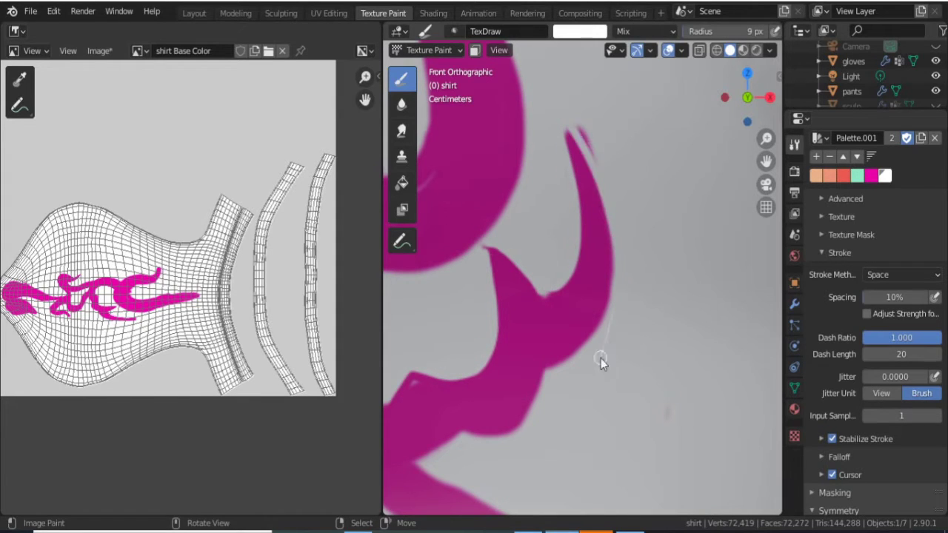
pyautogui.press('s')
pyautogui.moveTo(406, 394); pyautogui.dragTo(384, 433)
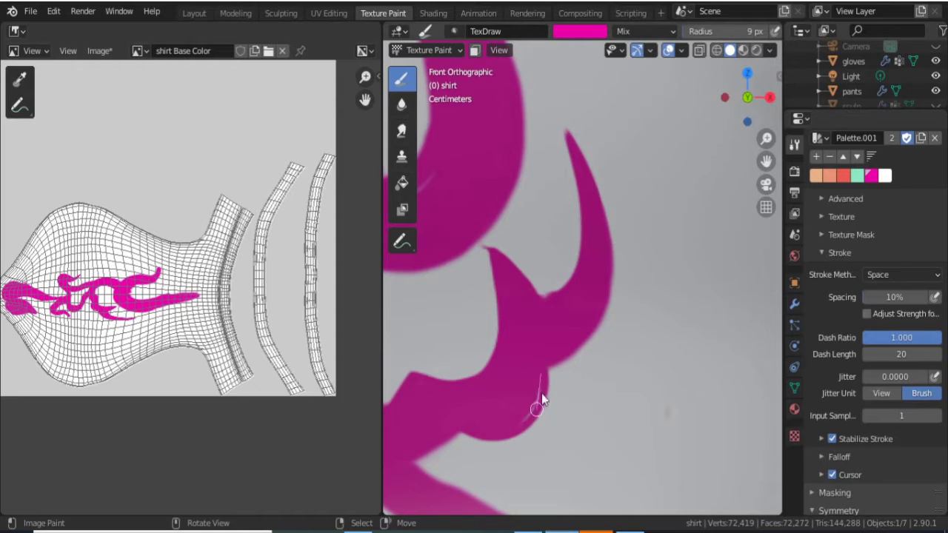
pyautogui.click(832, 439)
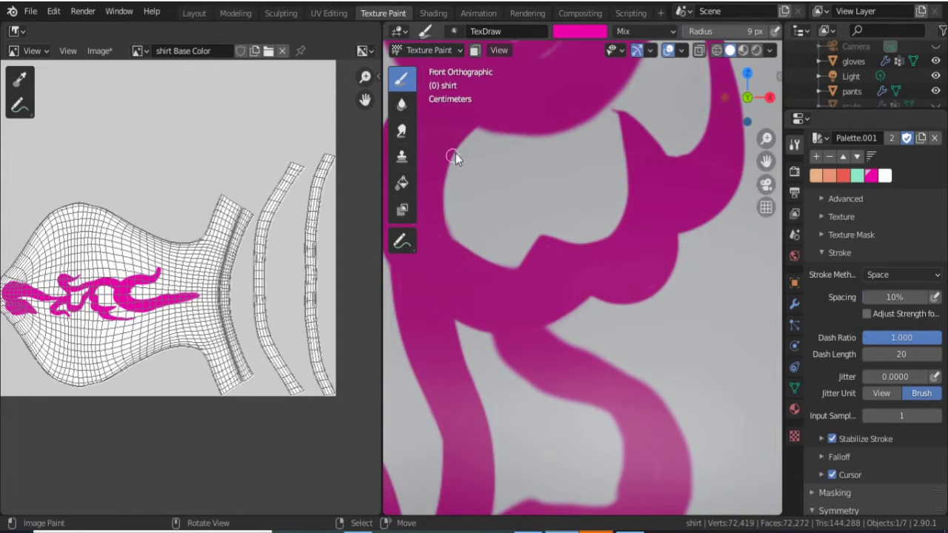
pyautogui.keyDown('shift'); pyautogui.scroll(-3, 562, 275); pyautogui.keyUp('shift')
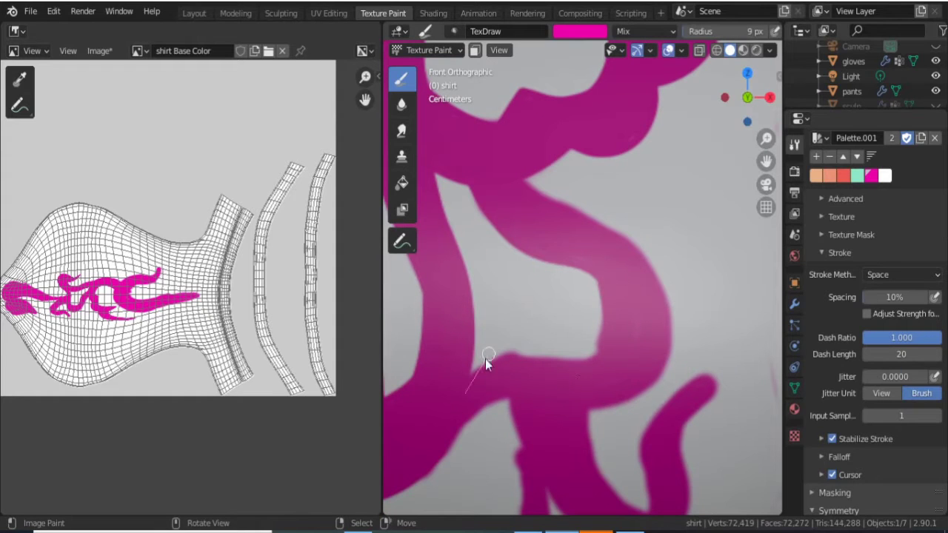
pyautogui.press('F3')
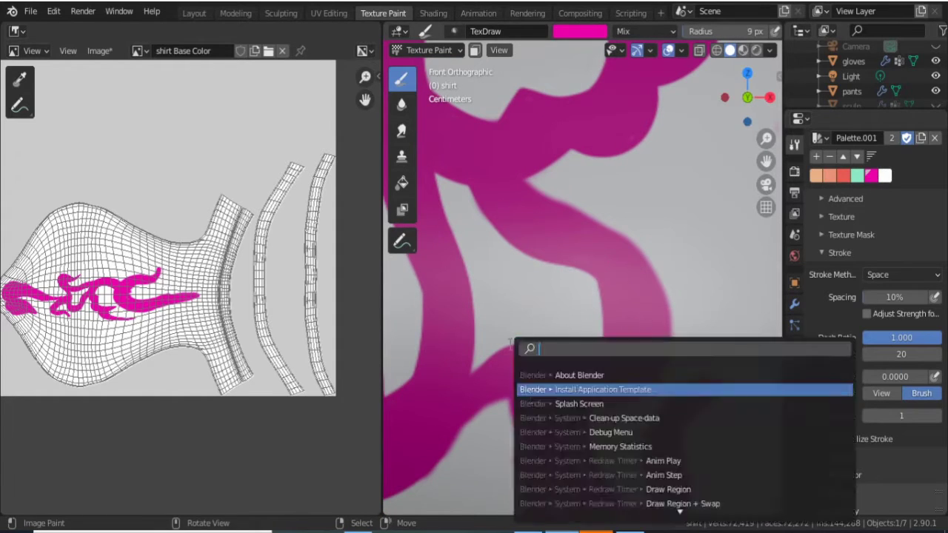
pyautogui.press('Escape')
pyautogui.keyDown('shift'); pyautogui.scroll(-3, 564, 372); pyautogui.keyUp('shift')
pyautogui.click(884, 176)
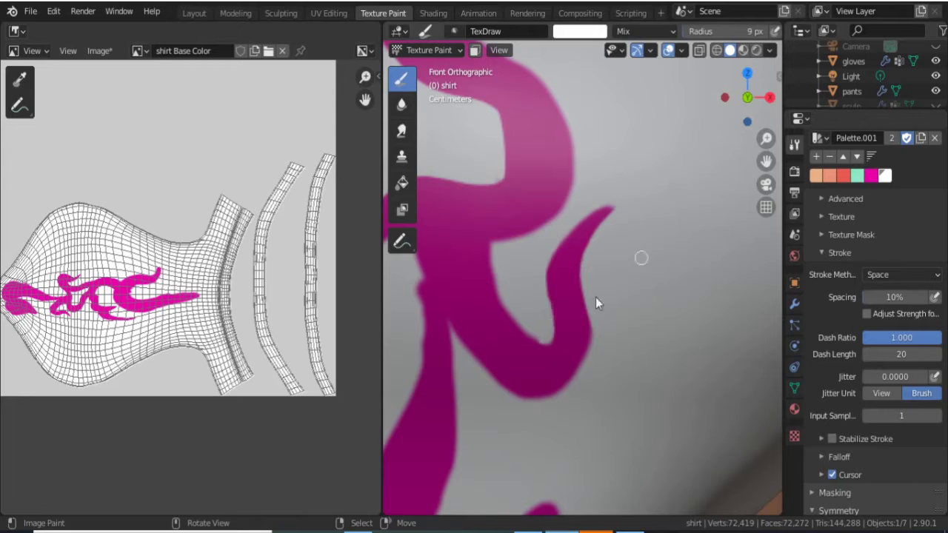
# Zoom in, swap the brush colour to magenta, and move along the flame motif.
pyautogui.keyDown('shift'); pyautogui.scroll(-3, 531, 387); pyautogui.keyUp('shift')
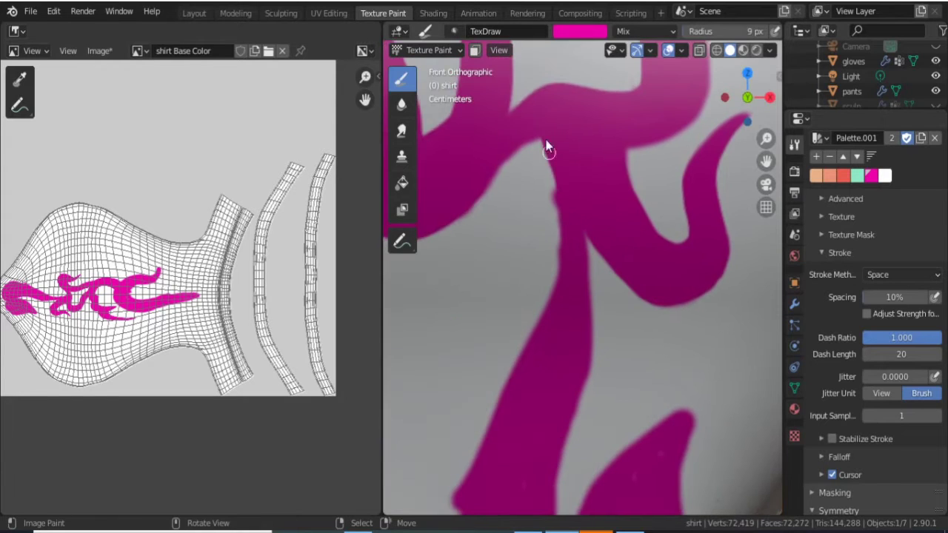
pyautogui.keyDown('shift'); pyautogui.scroll(-2, 574, 150); pyautogui.keyUp('shift')
pyautogui.keyDown('shift'); pyautogui.scroll(-3, 577, 131); pyautogui.keyUp('shift')
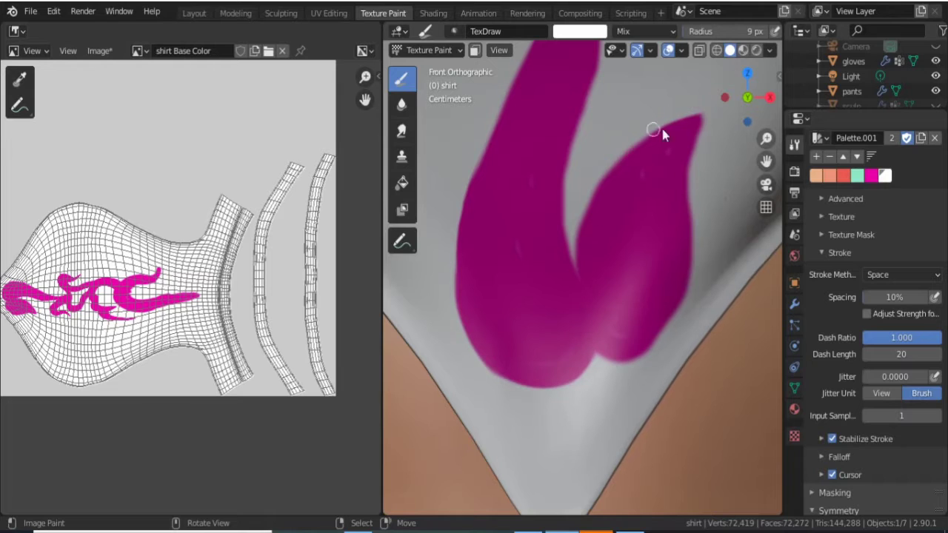
pyautogui.press('x')
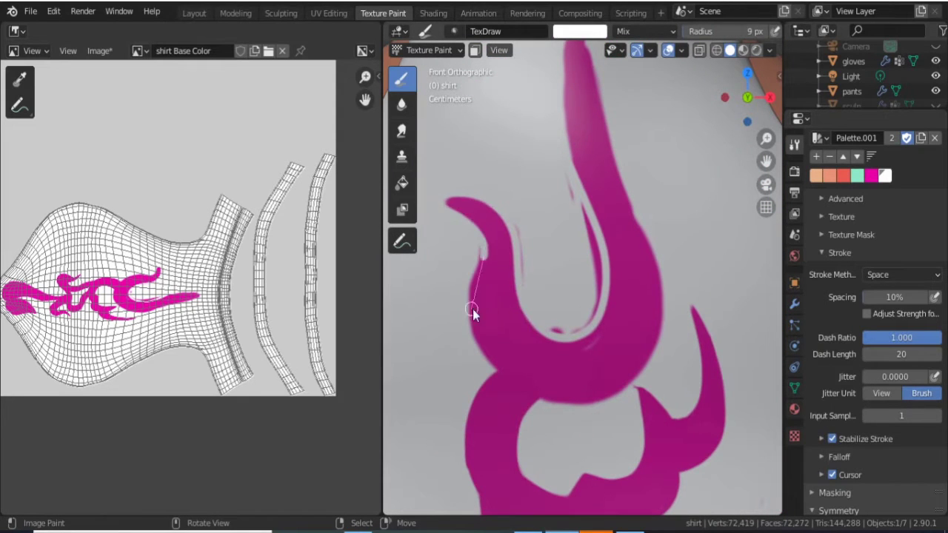
pyautogui.keyDown('shift'); pyautogui.moveTo(557, 206); pyautogui.dragTo(485, 341, button='middle'); pyautogui.keyUp('shift')
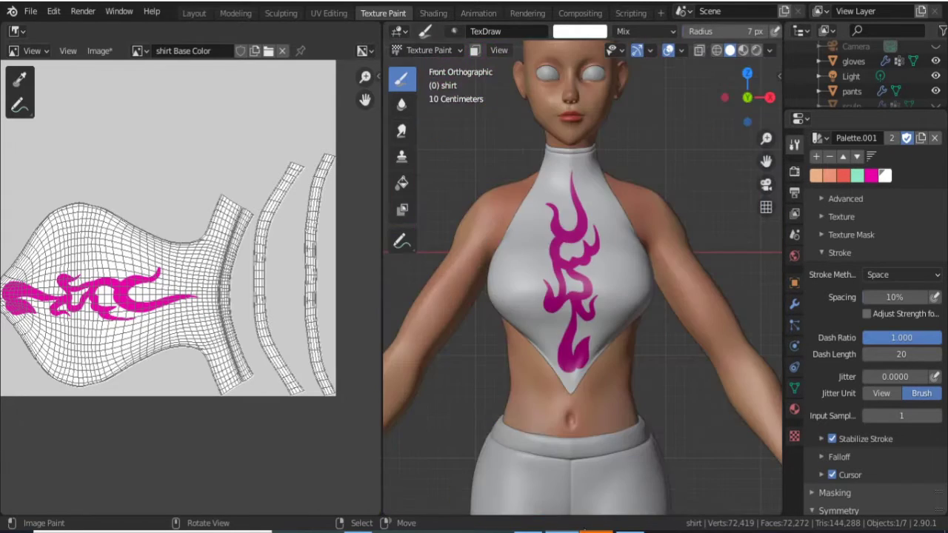
# Save the painted shirt texture, then in Shading feed a Fabric039_2K_Displacement.jpg Image Texture into the Bump node.
pyautogui.click(99, 51)
pyautogui.click(125, 185)
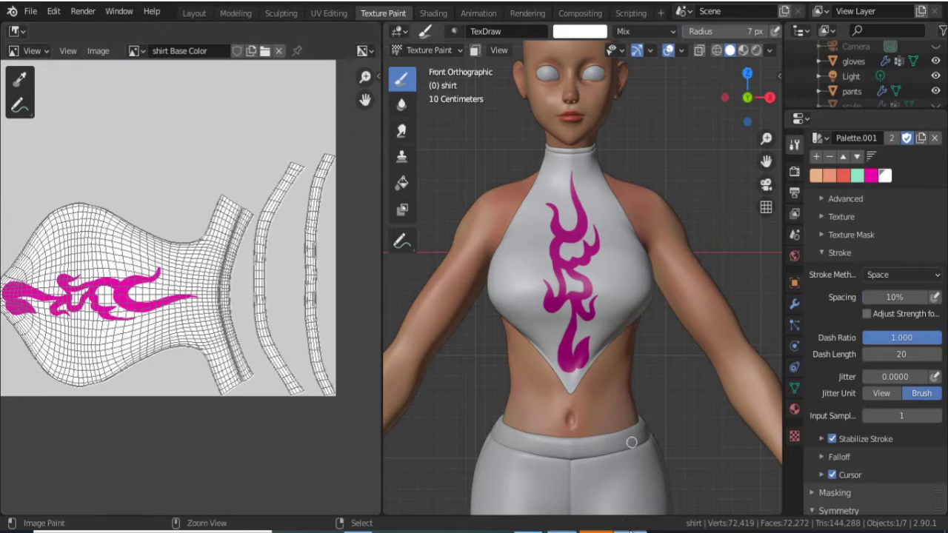
pyautogui.click(434, 12)
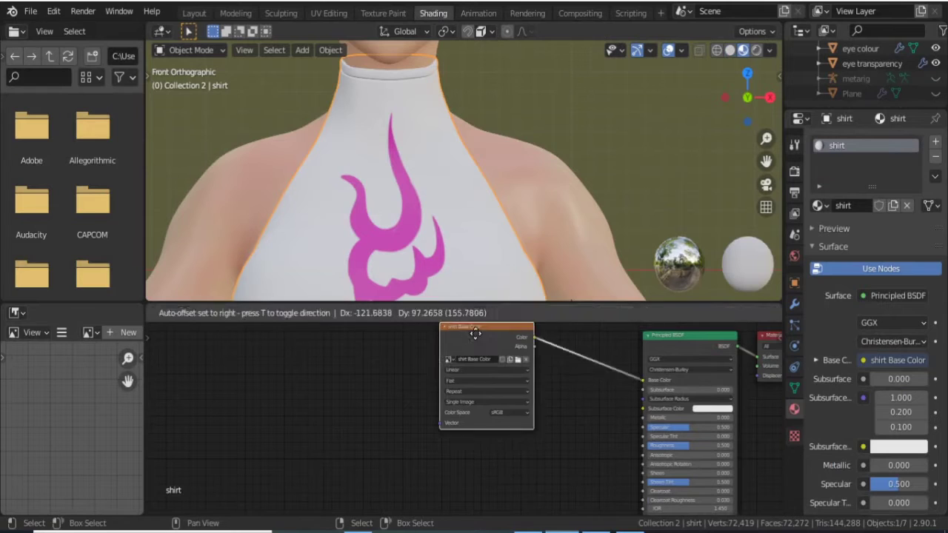
pyautogui.hotkey('shift', 'a')
pyautogui.hotkey('shift', 'a')
pyautogui.click(511, 437)
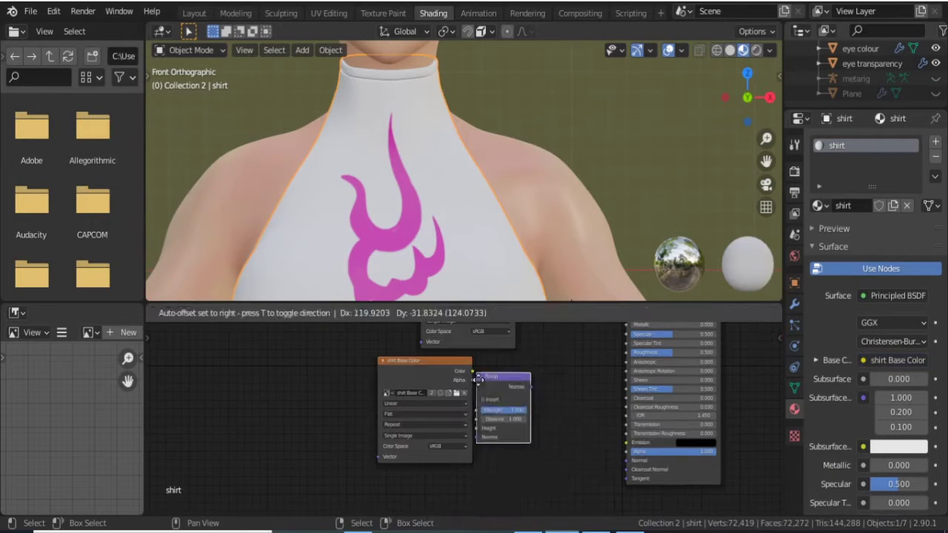
pyautogui.click(429, 382)
pyautogui.click(387, 393)
pyautogui.click(435, 416)
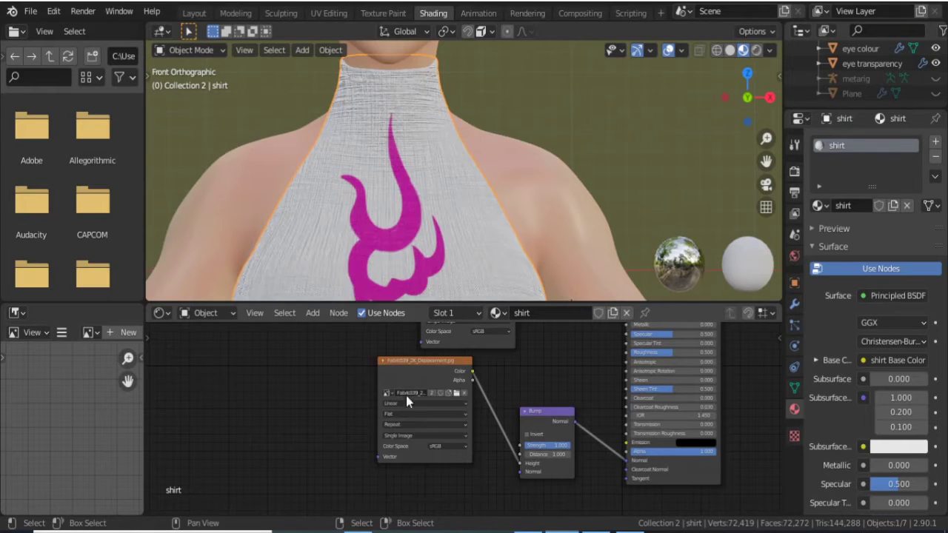
# Reduce the Bump distance and lower the Bump strength to 0.292.
pyautogui.scroll(2, 444, 420)
pyautogui.moveTo(559, 452); pyautogui.dragTo(577, 480)
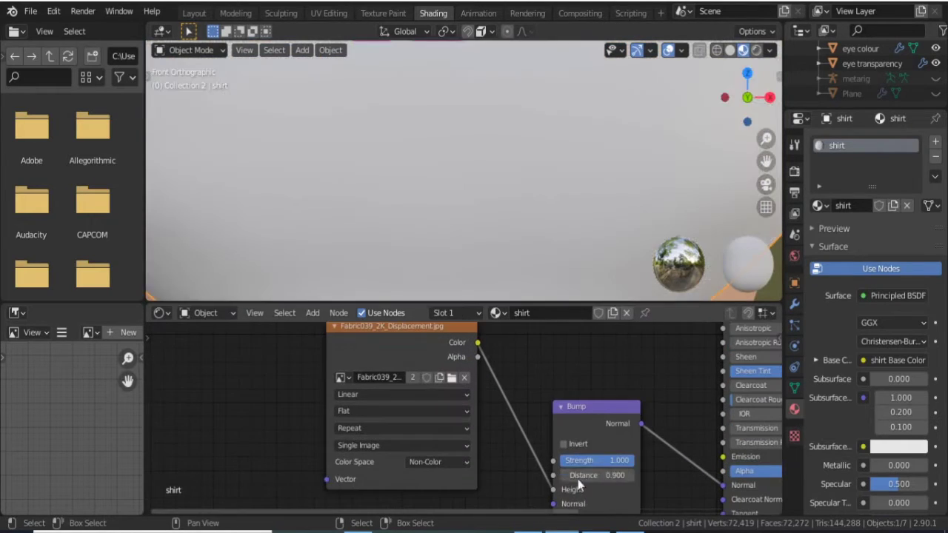
pyautogui.scroll(2, 617, 415)
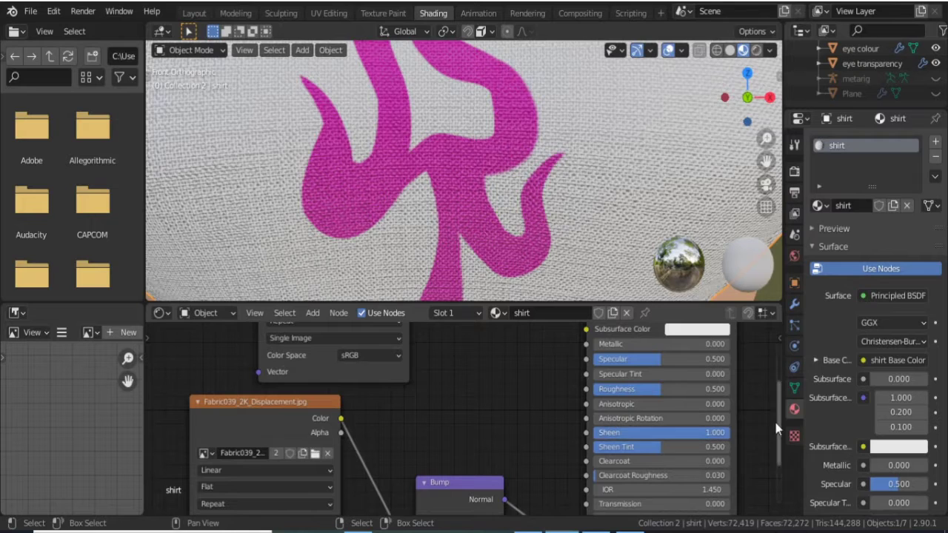
pyautogui.scroll(-5, 465, 263)
pyautogui.moveTo(434, 517); pyautogui.dragTo(456, 410, button='middle')
pyautogui.scroll(2, 407, 239)
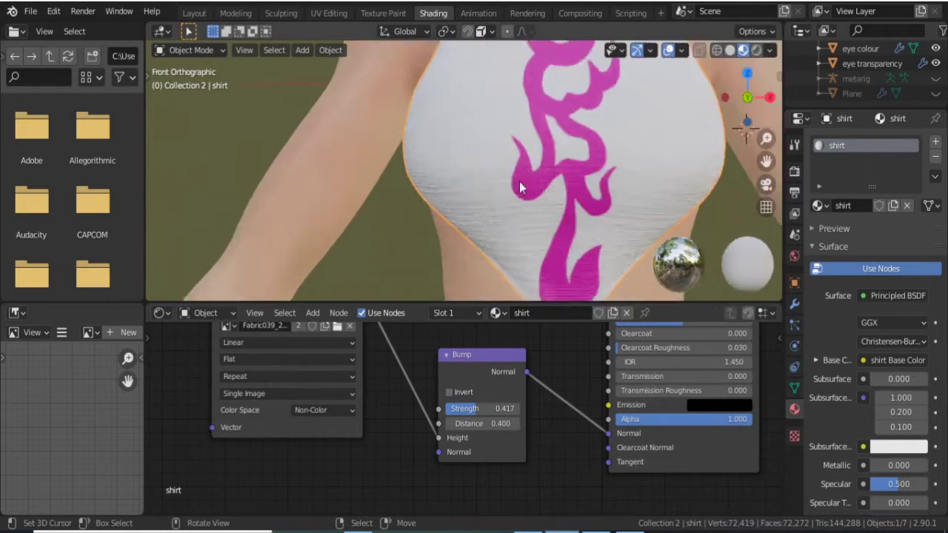
pyautogui.moveTo(489, 409); pyautogui.dragTo(461, 412)
# Reveal the Mapping and Texture Coordinate nodes, reselect the shirt, and preview the displacement image on it.
pyautogui.keyDown('shift'); pyautogui.moveTo(415, 223); pyautogui.dragTo(493, 227, button='middle'); pyautogui.keyUp('shift')
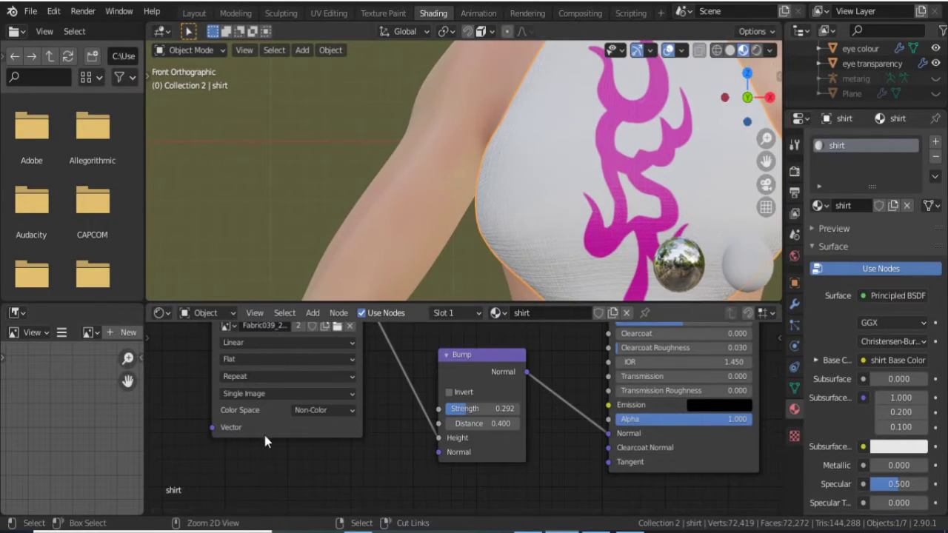
pyautogui.moveTo(265, 438); pyautogui.dragTo(451, 461, button='middle')
pyautogui.scroll(2, 588, 175)
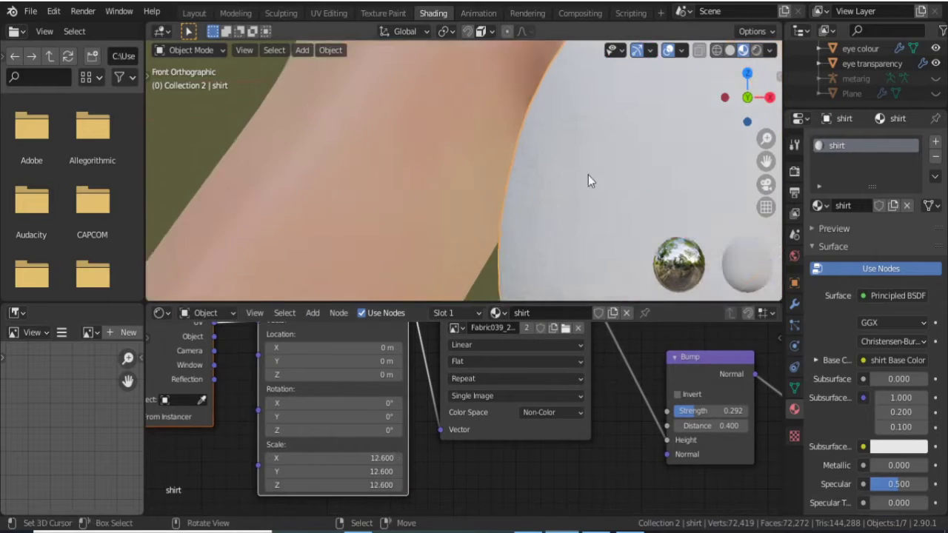
pyautogui.click(441, 258)
pyautogui.scroll(-4, 389, 245)
pyautogui.scroll(-1, 389, 244)
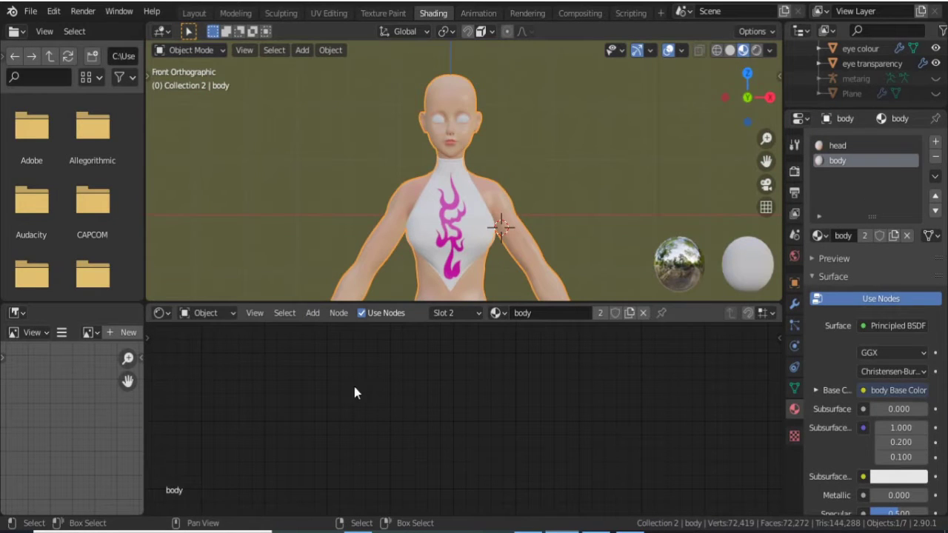
pyautogui.click(445, 222)
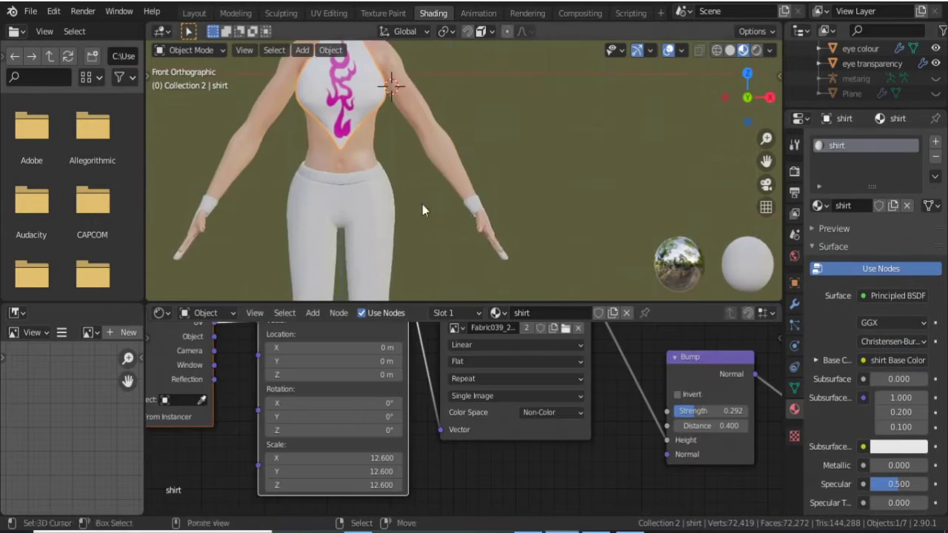
pyautogui.scroll(3, 445, 172)
pyautogui.scroll(1, 444, 171)
pyautogui.scroll(-2, 254, 363)
pyautogui.scroll(-1, 254, 364)
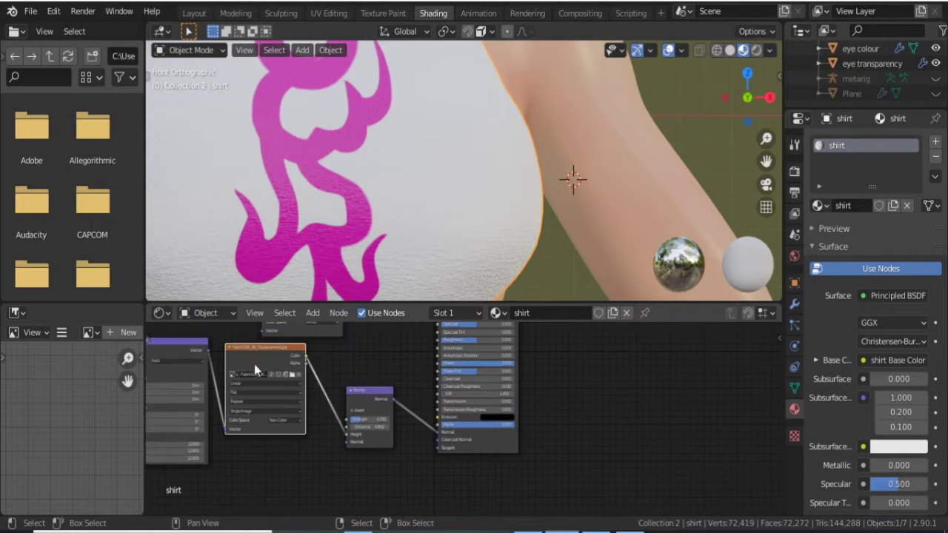
pyautogui.keyDown('ctrl'); pyautogui.keyDown('shift'); pyautogui.click(254, 364); pyautogui.keyUp('shift'); pyautogui.keyUp('ctrl')
pyautogui.scroll(-3, 444, 185)
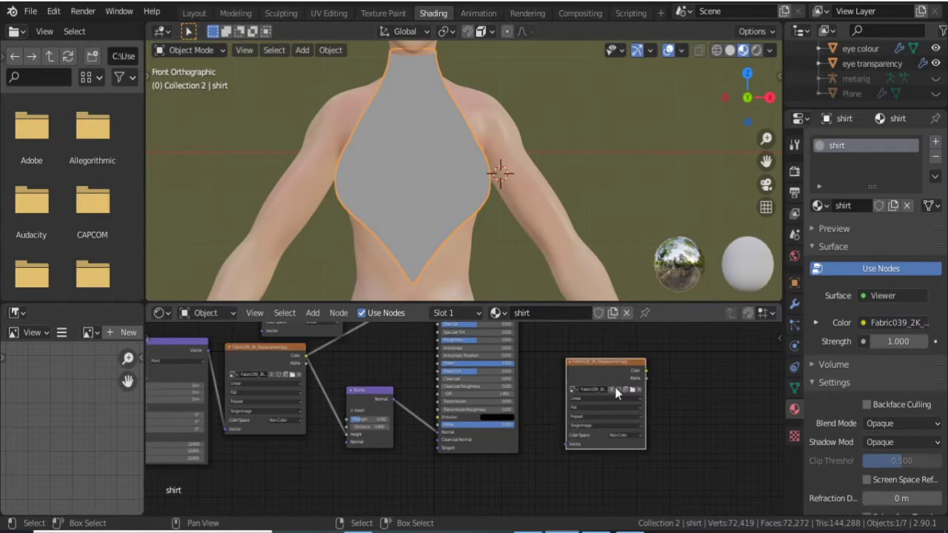
# Create a new 2048 px shirt bump image in the image texture node.
pyautogui.click(621, 379)
pyautogui.write('2048')
pyautogui.click(615, 376)
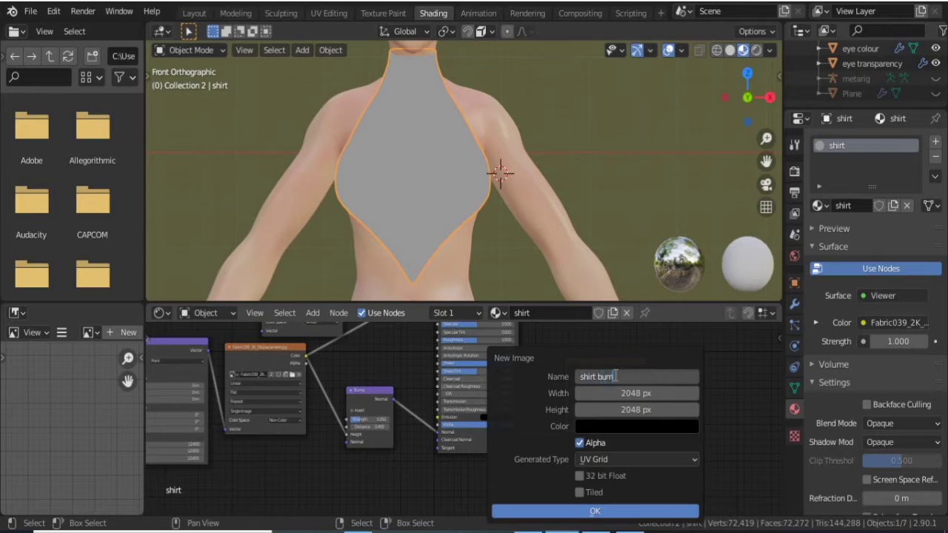
pyautogui.write('p')
pyautogui.click(595, 511)
# Switch the render engine to Cycles, adjust the performance tile size, and move the bump image node left.
pyautogui.click(794, 172)
pyautogui.click(908, 147)
pyautogui.click(908, 181)
pyautogui.scroll(-1, 823, 396)
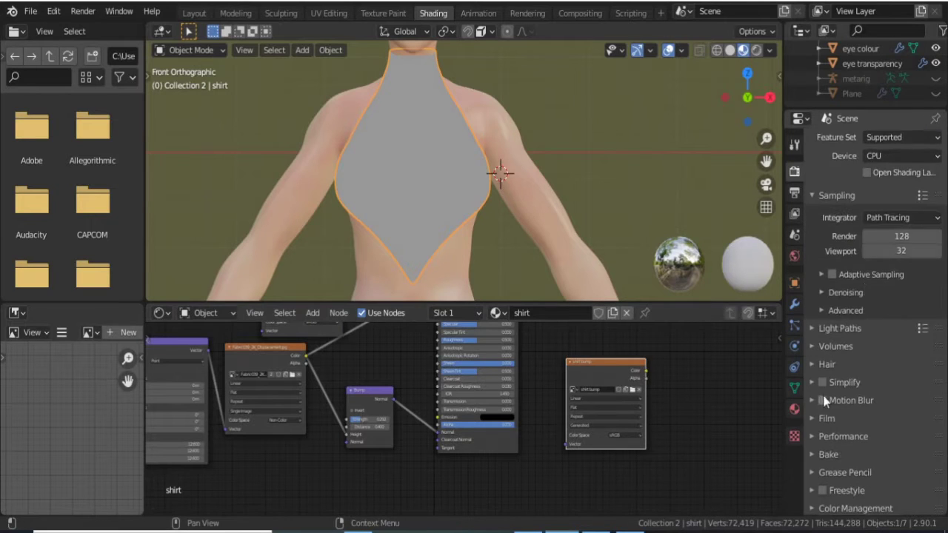
pyautogui.scroll(-5, 876, 372)
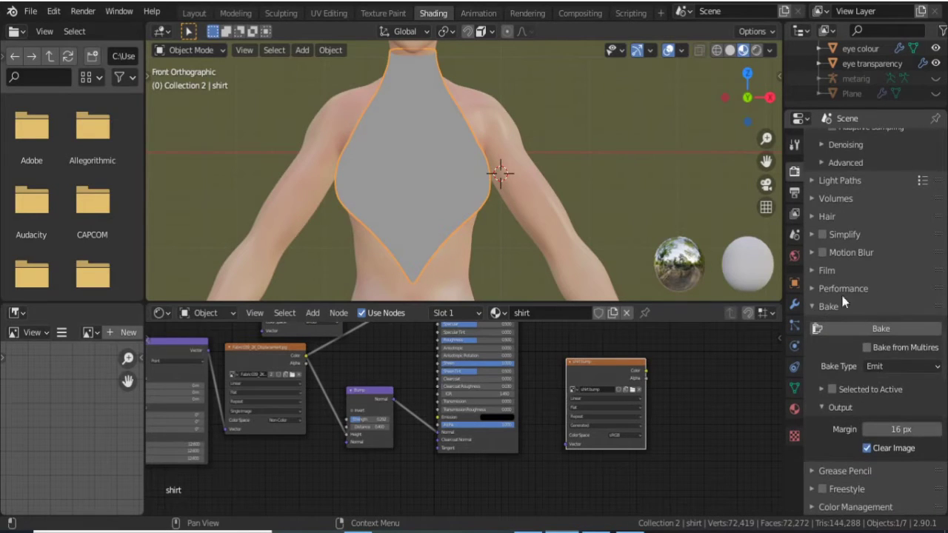
pyautogui.click(843, 290)
pyautogui.click(896, 391)
pyautogui.scroll(-5, 885, 371)
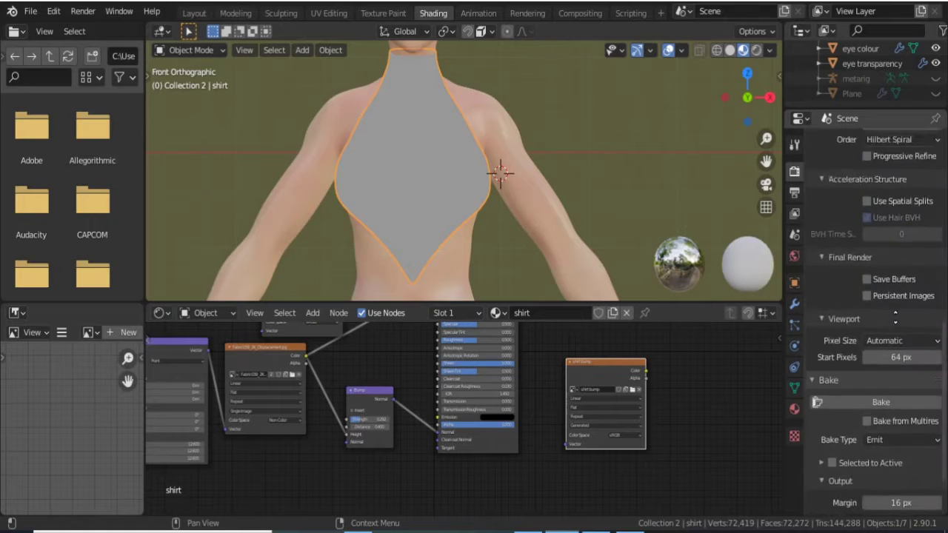
pyautogui.scroll(-7, 871, 332)
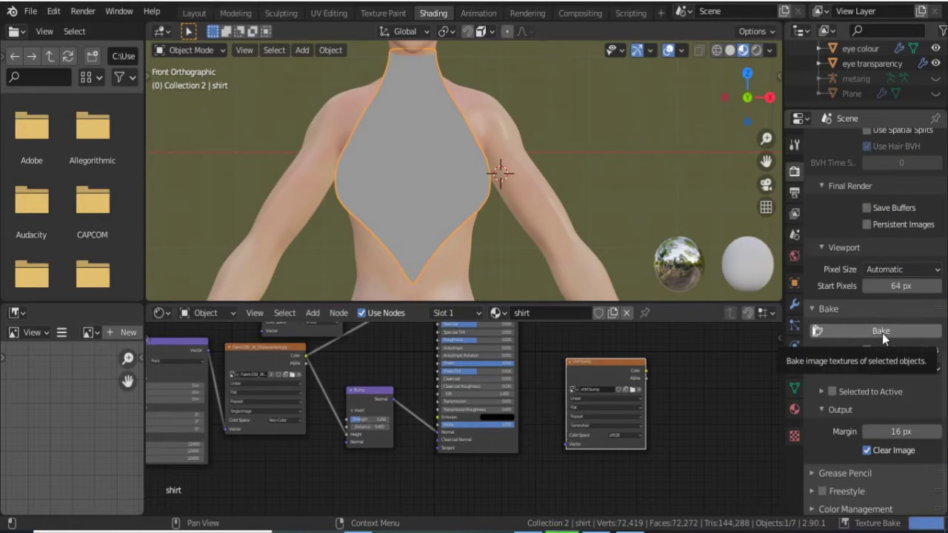
pyautogui.moveTo(582, 370)
pyautogui.mouseDown()
pyautogui.moveTo(312, 361)
pyautogui.moveTo(320, 370)
pyautogui.mouseUp()
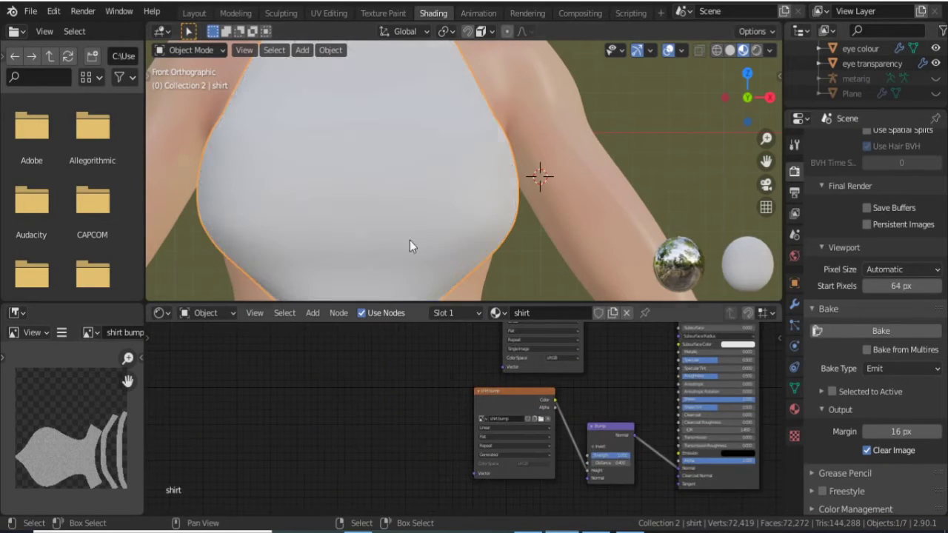
# Mark the pants waistband edge loop as a UV seam.
pyautogui.click(385, 13)
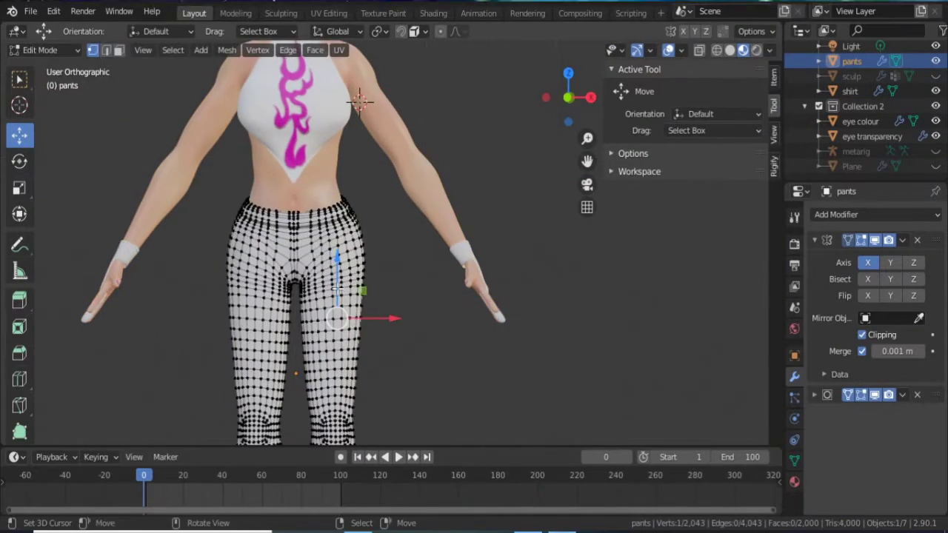
pyautogui.scroll(3, 337, 285)
pyautogui.moveTo(508, 152); pyautogui.dragTo(348, 327, button='middle')
pyautogui.scroll(2, 348, 327)
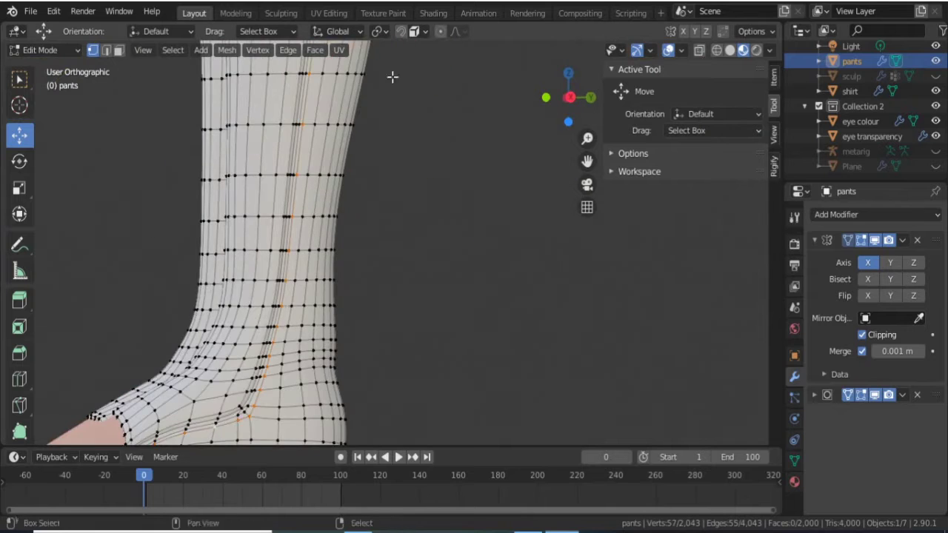
pyautogui.moveTo(393, 77)
pyautogui.mouseDown(button='middle')
pyautogui.moveTo(360, 322)
pyautogui.moveTo(247, 225)
pyautogui.mouseUp(button='middle')
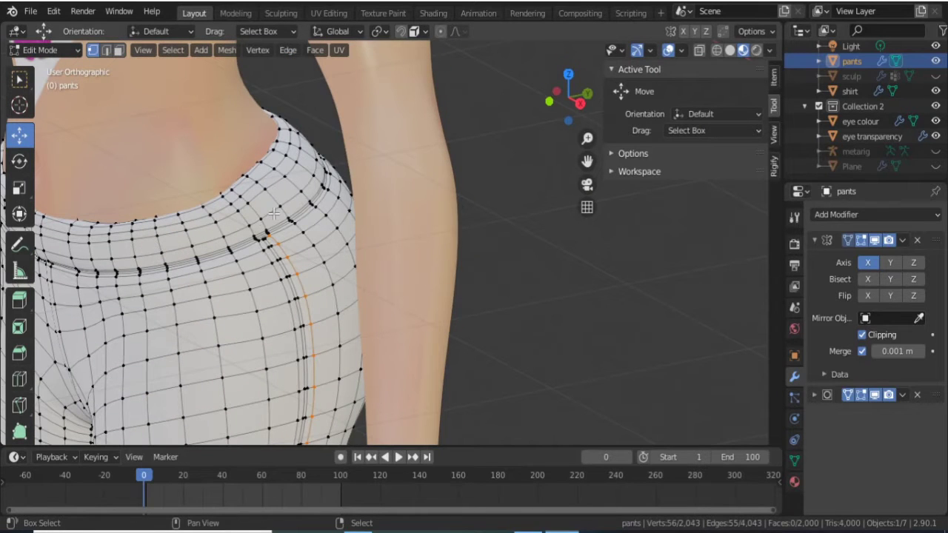
pyautogui.hotkey('ctrl', 'e')
pyautogui.moveTo(251, 215)
pyautogui.mouseDown(button='middle')
pyautogui.moveTo(362, 220)
pyautogui.moveTo(353, 171)
pyautogui.mouseUp(button='middle')
pyautogui.scroll(2, 354, 170)
pyautogui.keyDown('alt'); pyautogui.moveTo(587, 271); pyautogui.dragTo(412, 301, button='middle'); pyautogui.keyUp('alt')
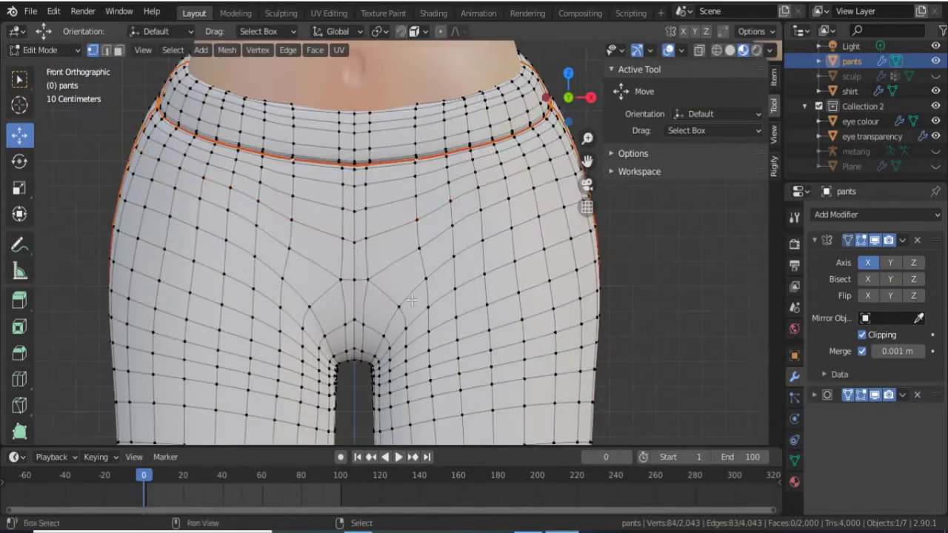
pyautogui.moveTo(355, 182)
pyautogui.mouseDown(button='middle')
pyautogui.moveTo(381, 201)
pyautogui.moveTo(331, 120)
pyautogui.moveTo(326, 181)
pyautogui.mouseUp(button='middle')
pyautogui.scroll(3, 330, 120)
pyautogui.press('2')
pyautogui.moveTo(364, 214); pyautogui.dragTo(209, 284, button='middle')
pyautogui.click(287, 50)
pyautogui.click(299, 277)
pyautogui.keyDown('alt'); pyautogui.moveTo(299, 277); pyautogui.dragTo(393, 332, button='middle'); pyautogui.keyUp('alt')
pyautogui.scroll(-5, 393, 332)
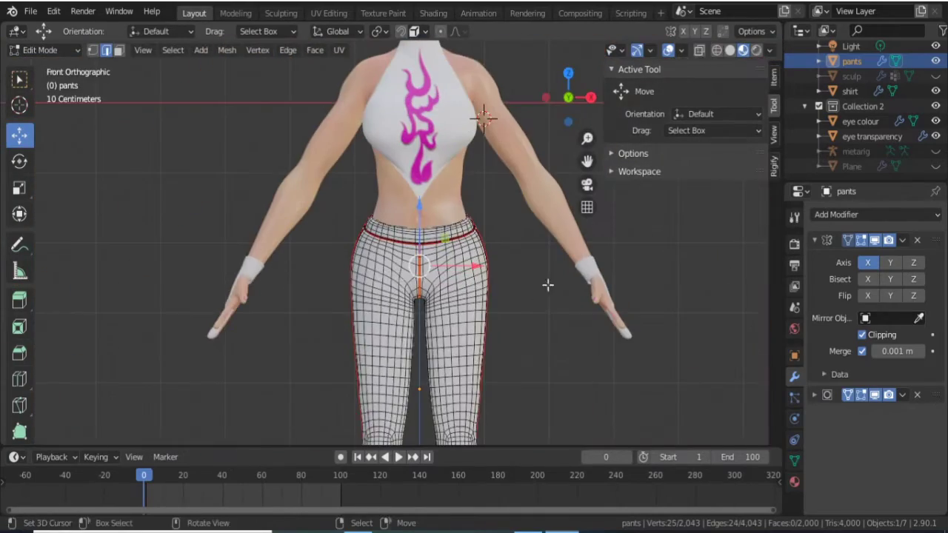
# Mark the edges around the pants' foot opening as a seam.
pyautogui.press('Tab')
# Mark seam edges on the gloves.
pyautogui.press('Tab')
pyautogui.moveTo(573, 290); pyautogui.dragTo(434, 233, button='middle')
pyautogui.scroll(6, 434, 233)
pyautogui.scroll(-3, 402, 301)
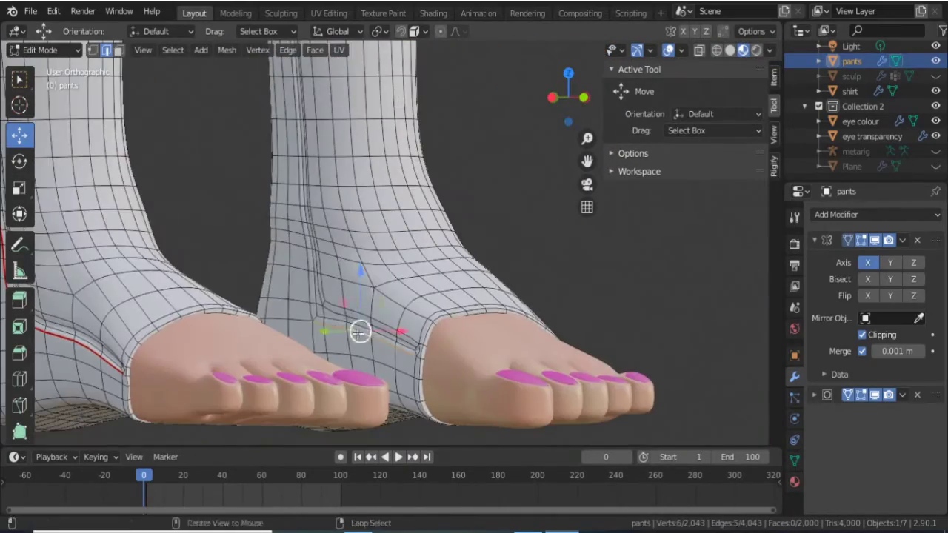
pyautogui.click(287, 50)
pyautogui.click(334, 271)
pyautogui.scroll(-4, 334, 271)
pyautogui.scroll(5, 480, 254)
pyautogui.press('Tab')
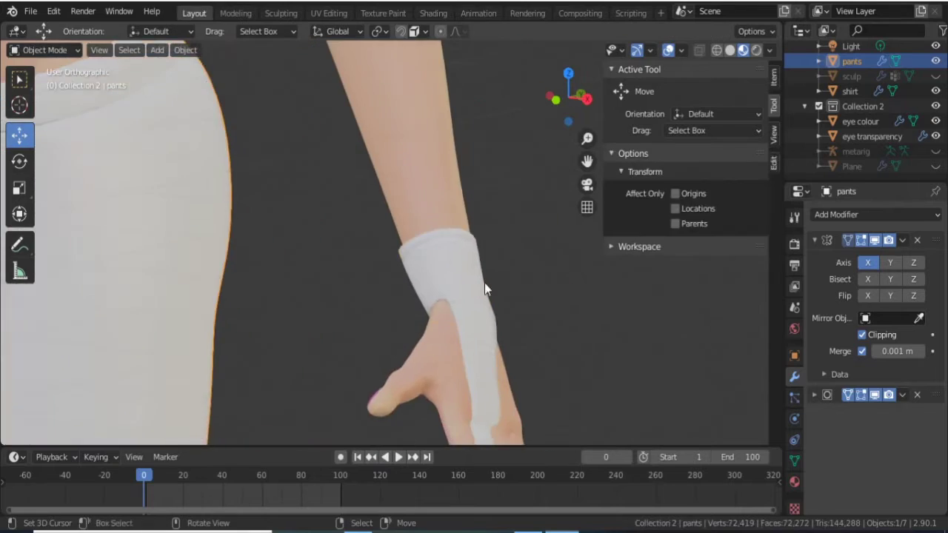
pyautogui.click(486, 285)
pyautogui.press('Tab')
pyautogui.moveTo(349, 250); pyautogui.dragTo(312, 222, button='middle')
pyautogui.click(288, 49)
pyautogui.click(250, 292)
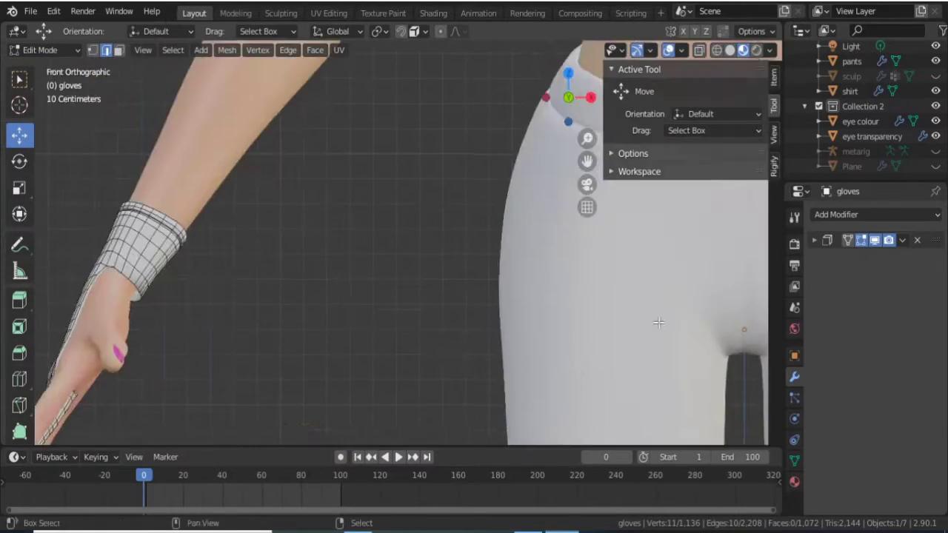
pyautogui.scroll(4, 474, 259)
pyautogui.scroll(-4, 474, 259)
# Apply the Mirror modifier on the pants and put the pants back into Edit Mode.
pyautogui.press('Tab')
pyautogui.click(851, 61)
pyautogui.hotkey('ctrl', 'a')
pyautogui.scroll(-4, 385, 244)
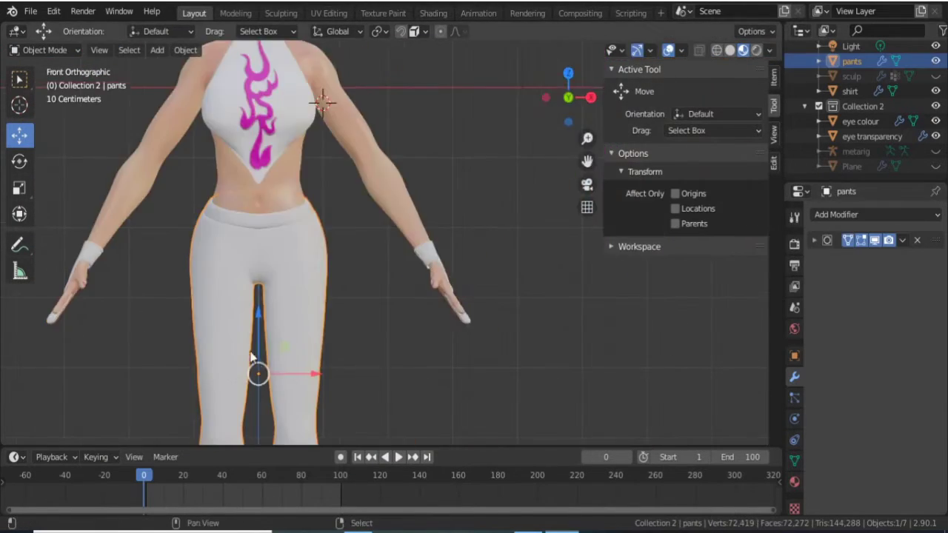
pyautogui.click(303, 356)
pyautogui.click(340, 296)
pyautogui.scroll(3, 281, 188)
pyautogui.moveTo(282, 188); pyautogui.dragTo(269, 214, button='middle')
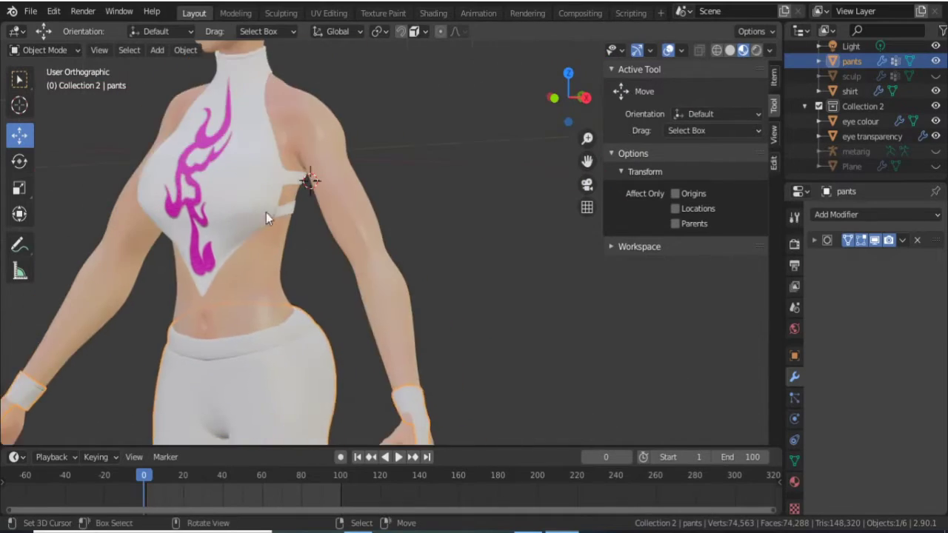
pyautogui.keyDown('shift'); pyautogui.scroll(-5, 322, 303); pyautogui.keyUp('shift')
pyautogui.press('Tab')
pyautogui.click(328, 14)
# Unwrap the pants along their seams with U > Unwrap.
pyautogui.press('u')
pyautogui.click(208, 209)
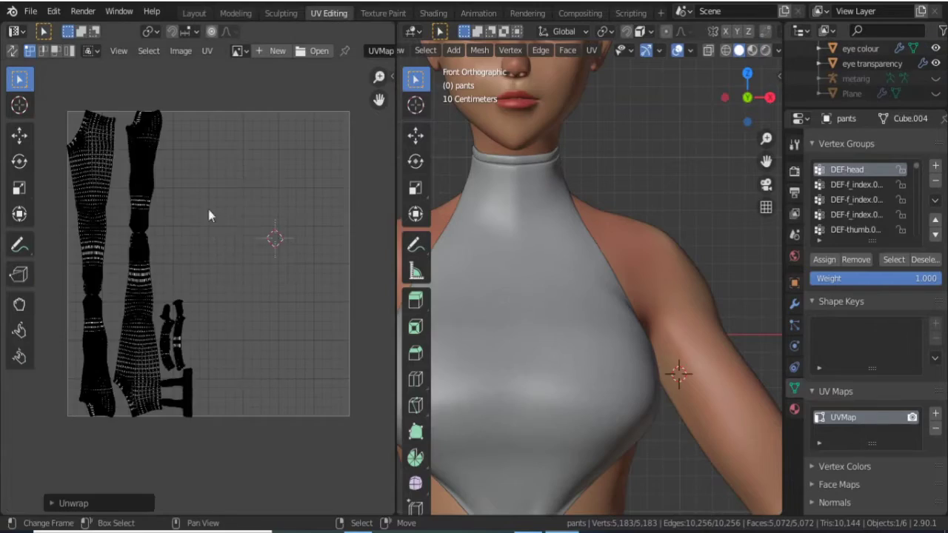
pyautogui.scroll(4, 223, 296)
pyautogui.scroll(2, 215, 186)
pyautogui.scroll(-3, 191, 95)
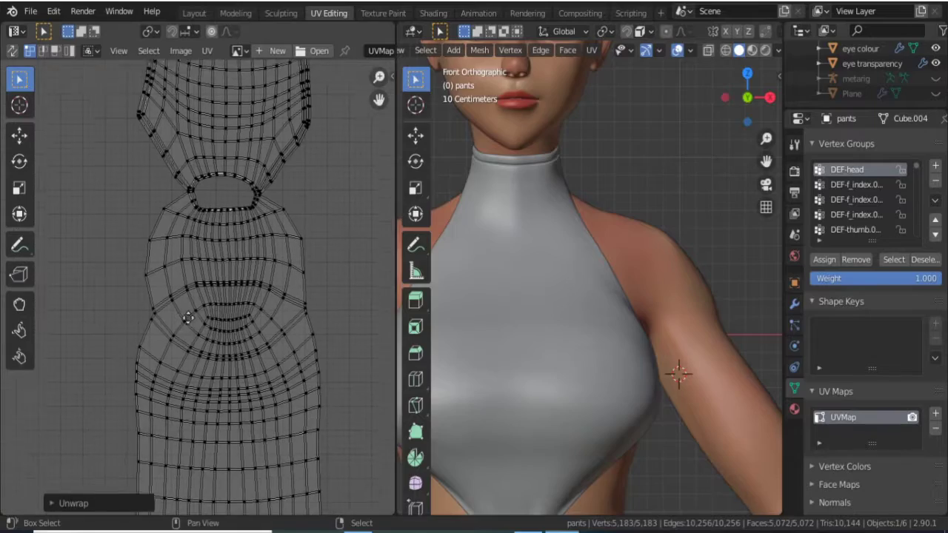
pyautogui.keyDown('shift'); pyautogui.scroll(-5, 593, 296); pyautogui.keyUp('shift')
# Mark the ankle edge loop as a seam.
pyautogui.moveTo(593, 297); pyautogui.dragTo(520, 121, button='middle')
pyautogui.scroll(4, 521, 121)
pyautogui.click(538, 315)
pyautogui.scroll(-3, 539, 314)
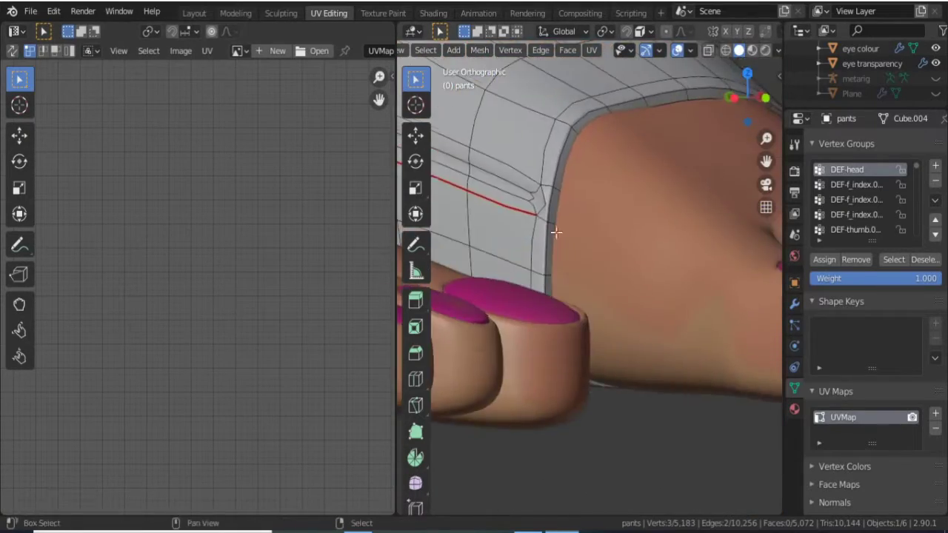
pyautogui.hotkey('ctrl', 'e')
pyautogui.click(563, 281)
pyautogui.moveTo(563, 282); pyautogui.dragTo(500, 282, button='middle')
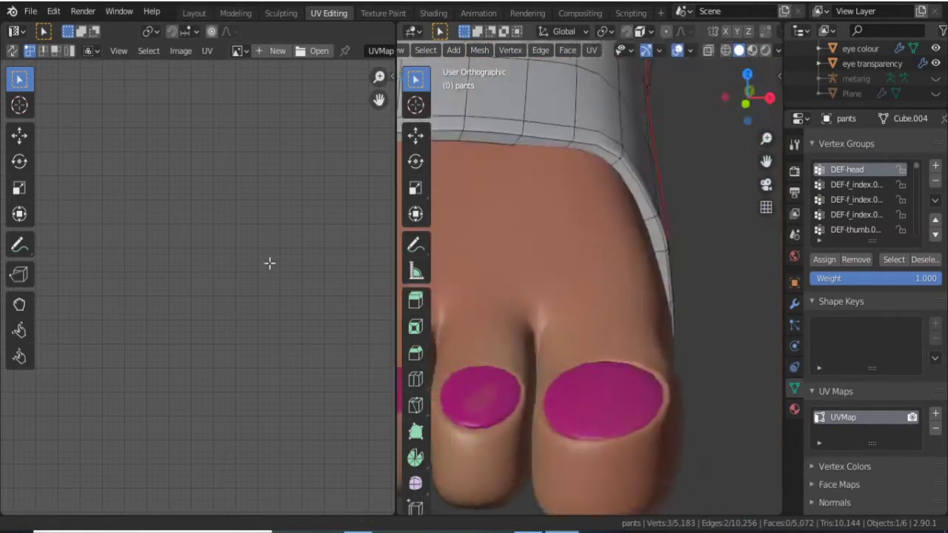
pyautogui.press('KP_1')
# Select the whole pants mesh and re-unwrap it with the new ankle seam.
pyautogui.press('a')
pyautogui.press('u')
pyautogui.click(229, 232)
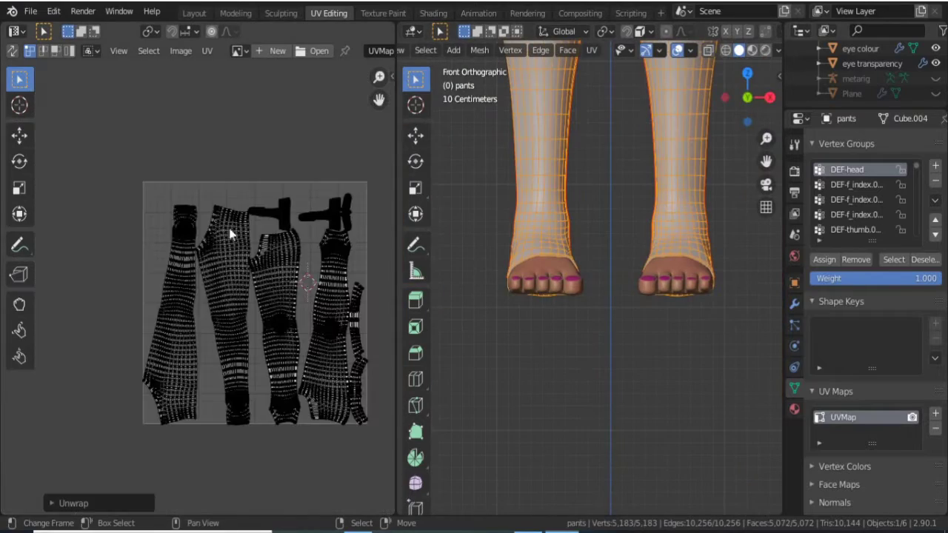
pyautogui.scroll(3, 333, 222)
pyautogui.scroll(-2, 180, 245)
pyautogui.scroll(-2, 329, 213)
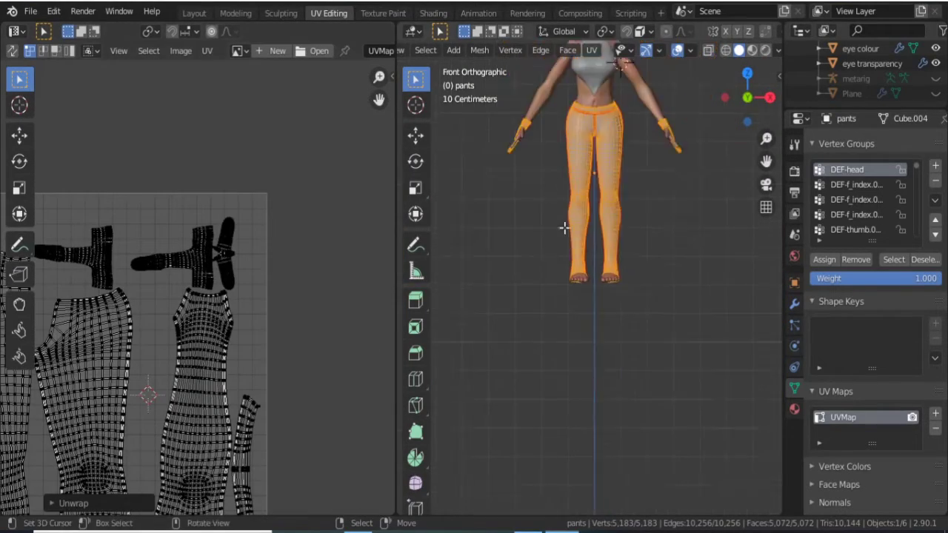
pyautogui.click(434, 13)
# Create a new pants material named 'pants and gloves'.
pyautogui.click(493, 313)
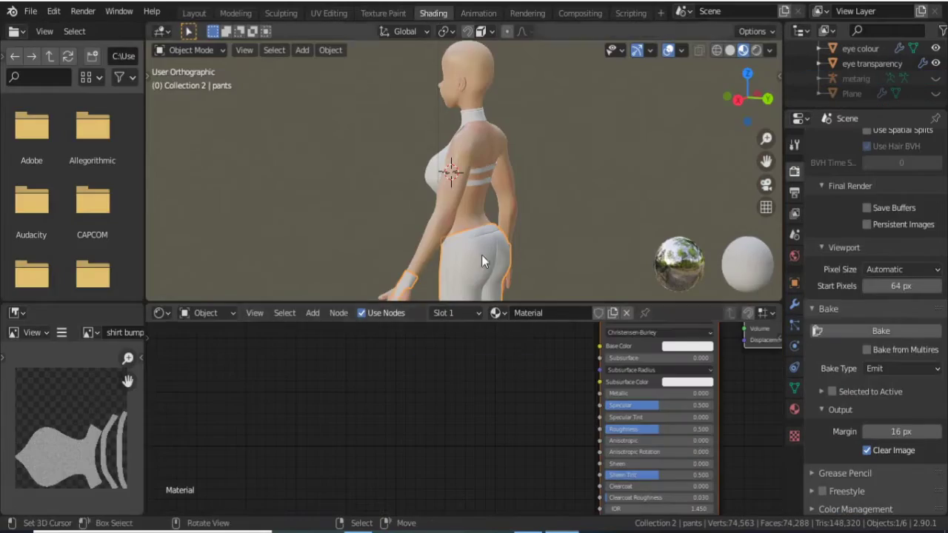
pyautogui.doubleClick(559, 313)
pyautogui.write('pants and gloves')
pyautogui.press('Return')
# In Texture Paint, add a 2048 px Base Color texture slot.
pyautogui.click(383, 13)
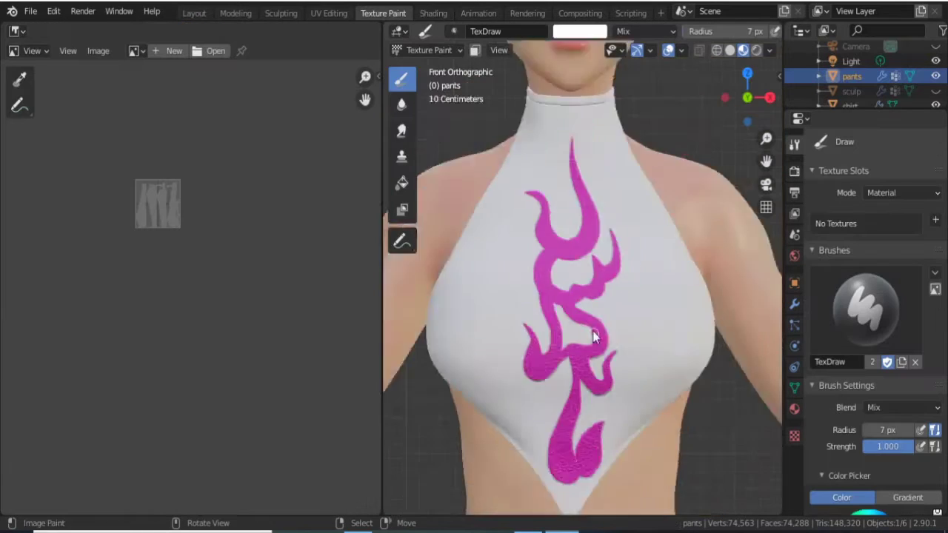
pyautogui.press('Home')
pyautogui.click(936, 222)
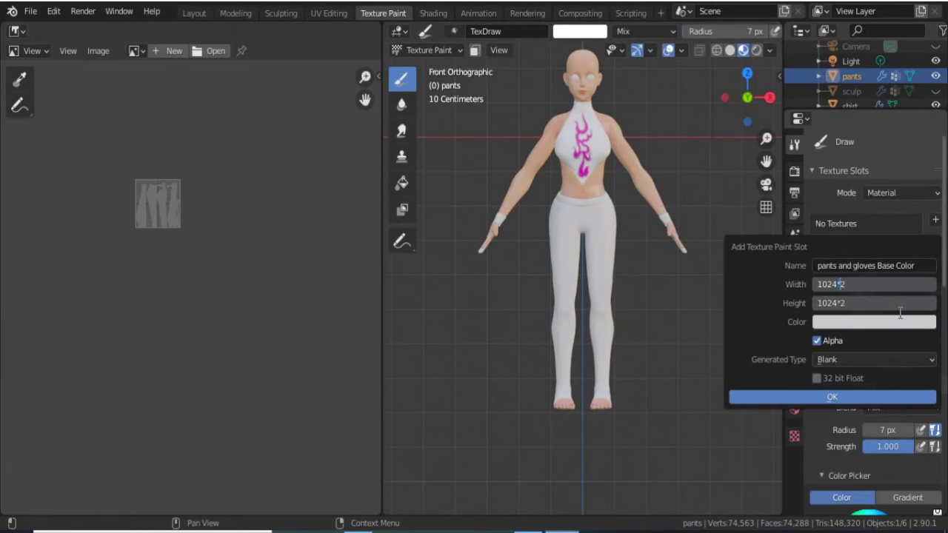
pyautogui.press('Return')
pyautogui.click(834, 398)
# Set the brush colour to black and fill the pants with it.
pyautogui.scroll(-10, 872, 259)
pyautogui.click(882, 258)
pyautogui.moveTo(848, 66); pyautogui.dragTo(850, 168)
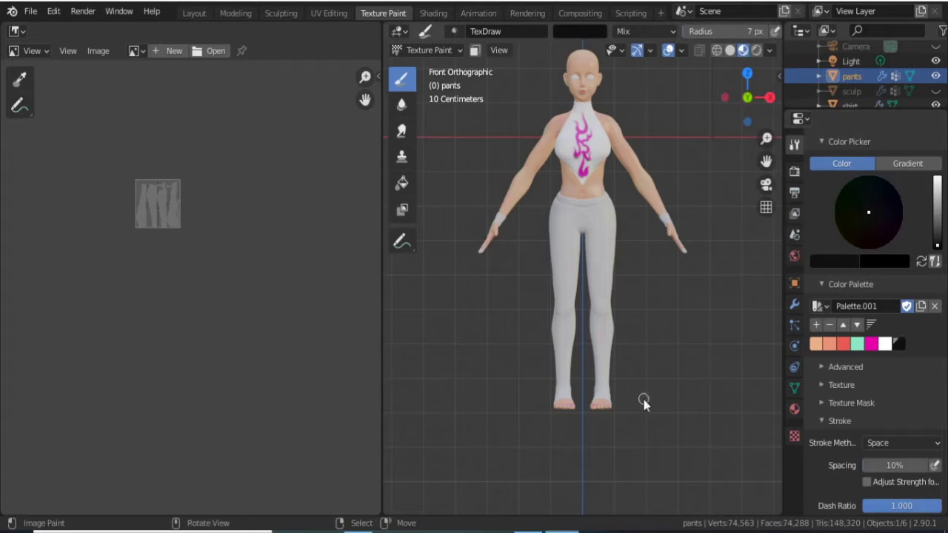
pyautogui.click(402, 183)
pyautogui.click(605, 260)
# Show the pants and gloves Base Color image, limit painting to selected faces, and return to the draw brush.
pyautogui.scroll(5, 604, 260)
pyautogui.click(134, 50)
pyautogui.click(197, 116)
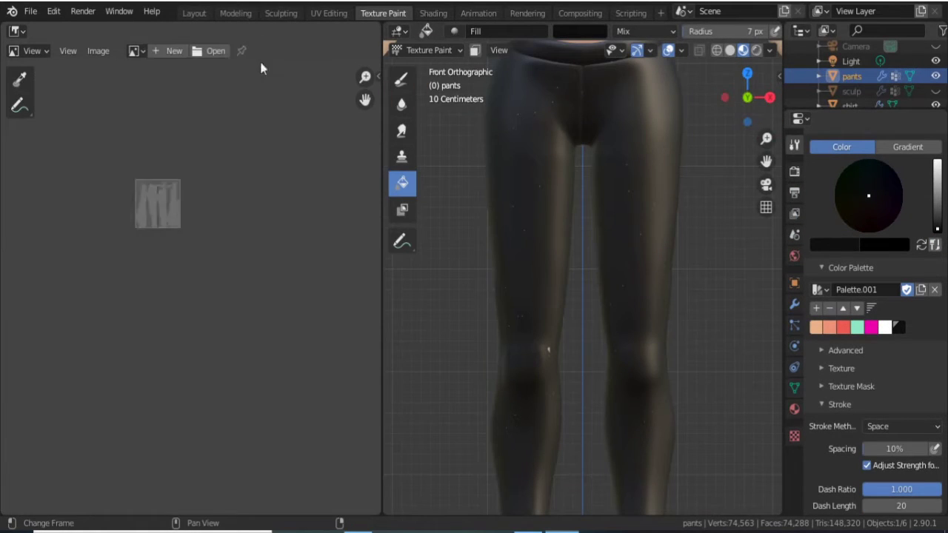
pyautogui.click(475, 50)
pyautogui.scroll(5, 269, 275)
pyautogui.scroll(-3, 270, 275)
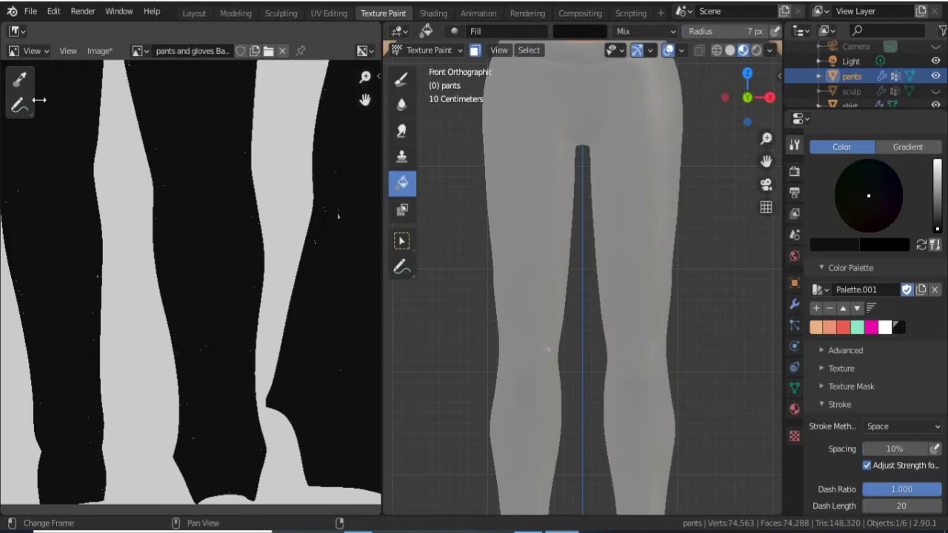
pyautogui.click(32, 50)
pyautogui.click(40, 78)
pyautogui.scroll(1, 207, 273)
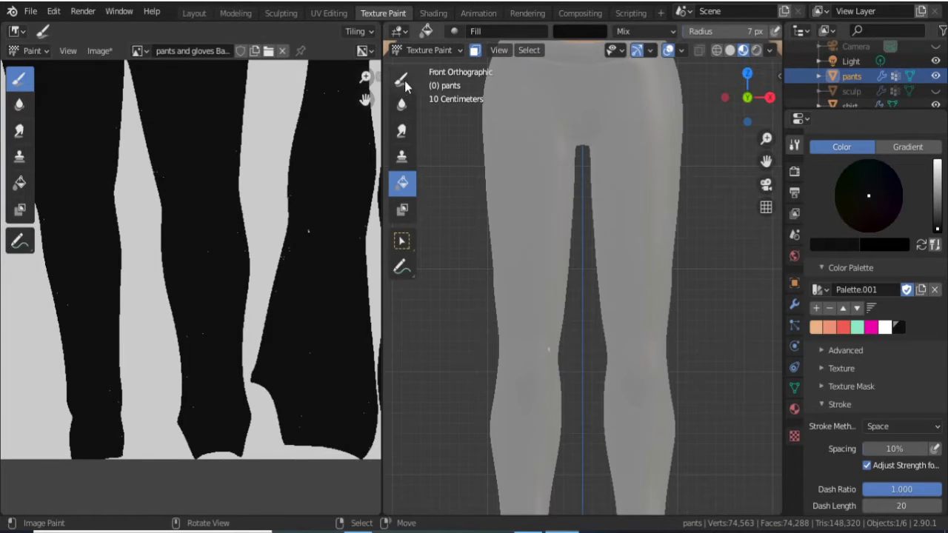
pyautogui.click(241, 250)
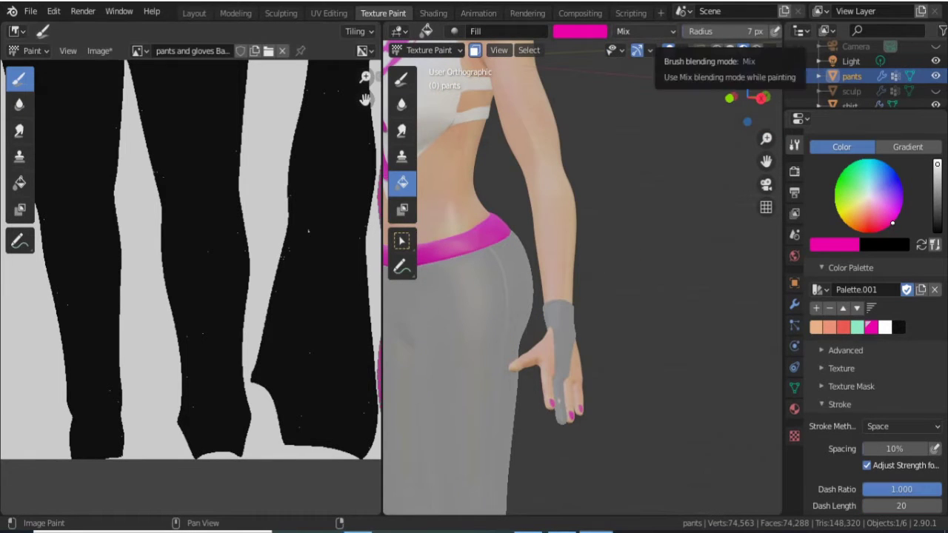
# Circle-select the side-strip faces down the pants leg, then deselect the upper strip faces.
pyautogui.moveTo(534, 281)
pyautogui.mouseDown(button='middle')
pyautogui.moveTo(537, 191)
pyautogui.moveTo(529, 213)
pyautogui.mouseUp(button='middle')
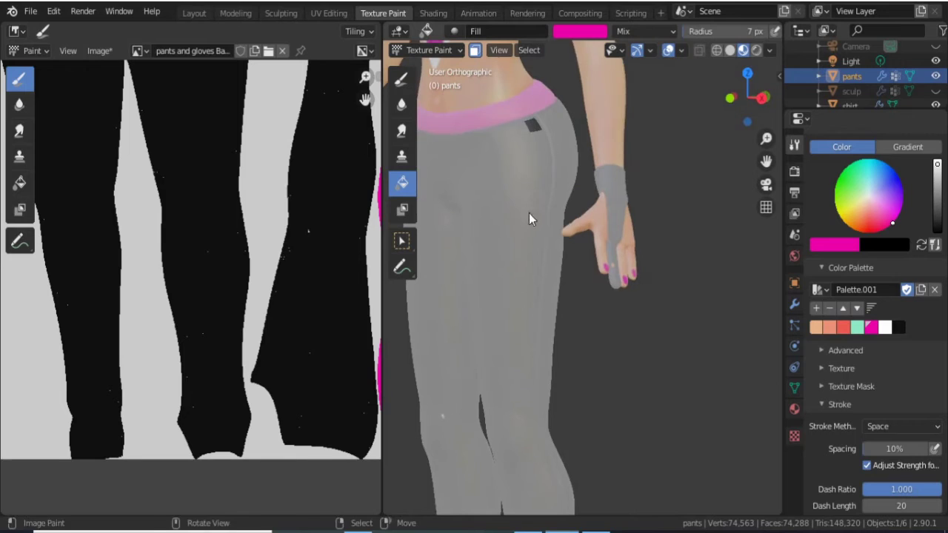
pyautogui.press('c')
pyautogui.moveTo(529, 130); pyautogui.dragTo(522, 368)
pyautogui.moveTo(504, 157); pyautogui.dragTo(530, 203, button='middle')
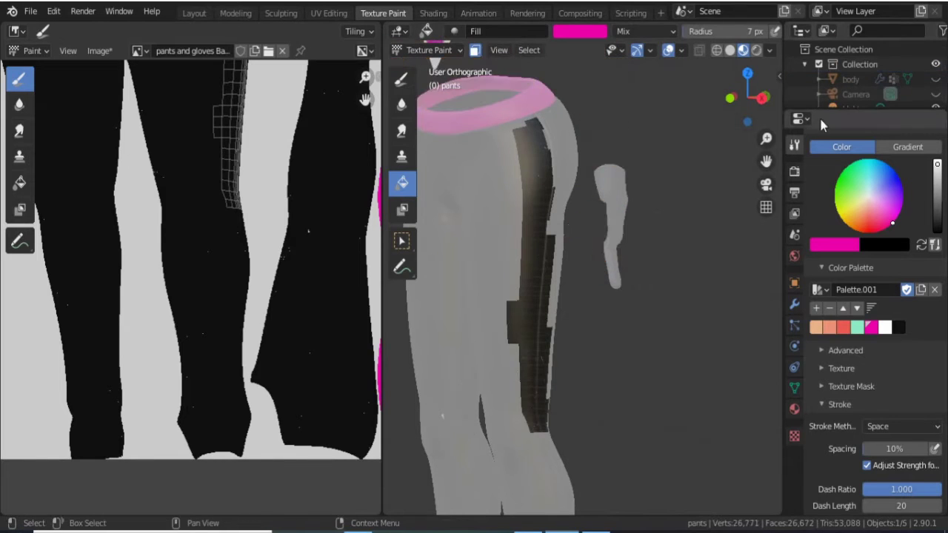
pyautogui.moveTo(501, 154)
pyautogui.mouseDown()
pyautogui.moveTo(487, 319)
pyautogui.moveTo(529, 419)
pyautogui.moveTo(528, 355)
pyautogui.mouseUp()
pyautogui.keyDown('shift'); pyautogui.moveTo(528, 354); pyautogui.dragTo(530, 258, button='middle'); pyautogui.keyUp('shift')
pyautogui.moveTo(529, 257); pyautogui.dragTo(503, 441)
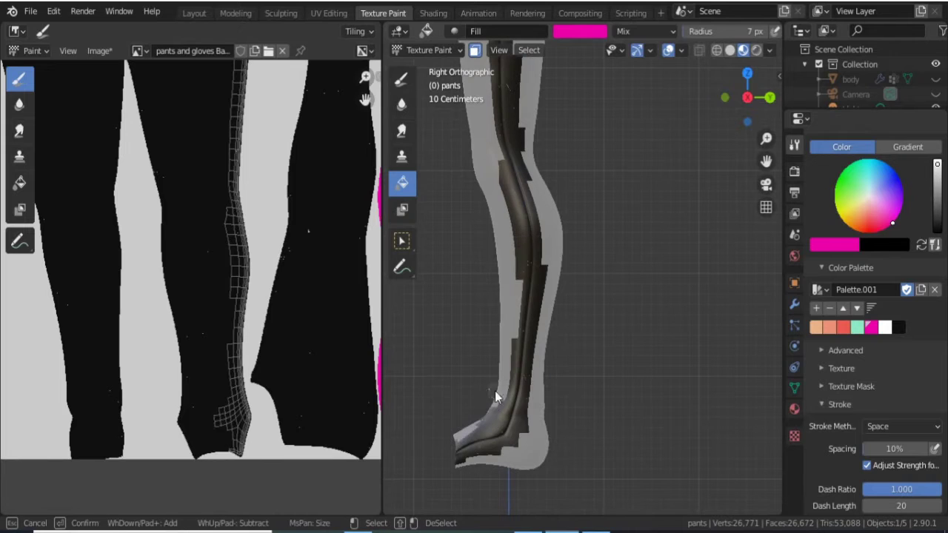
pyautogui.keyDown('shift'); pyautogui.moveTo(516, 211); pyautogui.dragTo(501, 143, button='middle'); pyautogui.keyUp('shift')
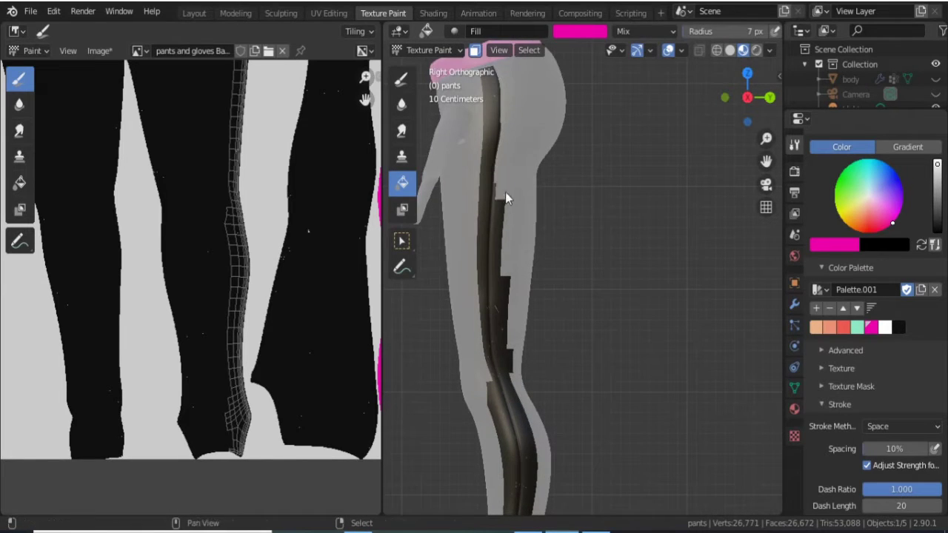
pyautogui.press('c')
pyautogui.moveTo(505, 192); pyautogui.dragTo(500, 286, button='middle')
# Clear the face mask and preview the pants in Rendered shading before returning to Material Preview.
pyautogui.keyDown('shift'); pyautogui.moveTo(536, 466); pyautogui.dragTo(522, 234, button='middle'); pyautogui.keyUp('shift')
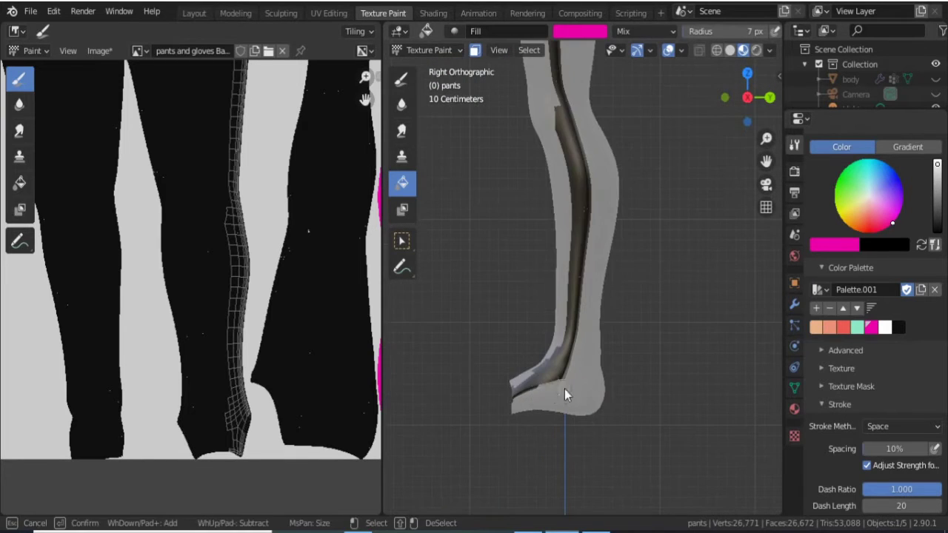
pyautogui.moveTo(565, 389)
pyautogui.keyDown('ctrl'); pyautogui.mouseDown(button='middle')
pyautogui.moveTo(555, 365)
pyautogui.moveTo(573, 240)
pyautogui.mouseUp(button='middle'); pyautogui.keyUp('ctrl')
pyautogui.hotkey('alt', 'a')
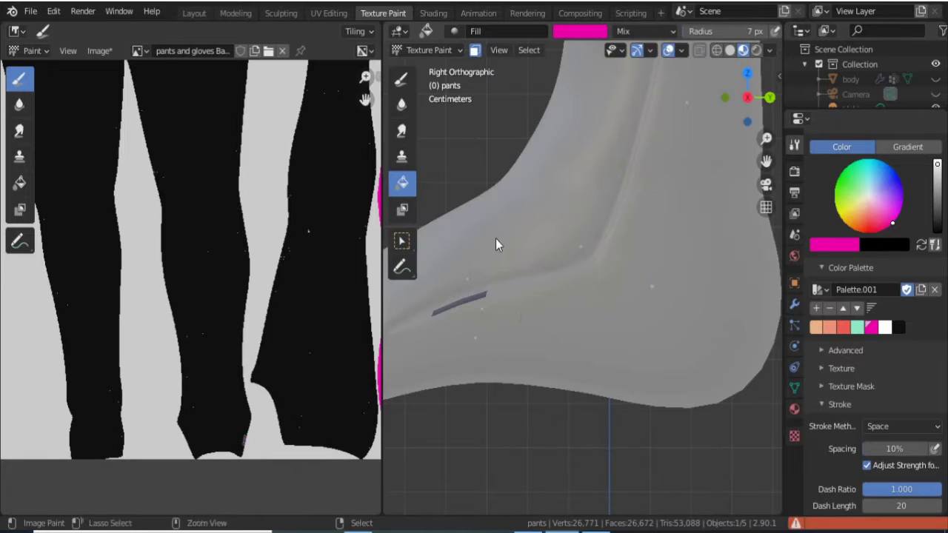
pyautogui.press('z')
pyautogui.click(547, 161)
pyautogui.click(725, 52)
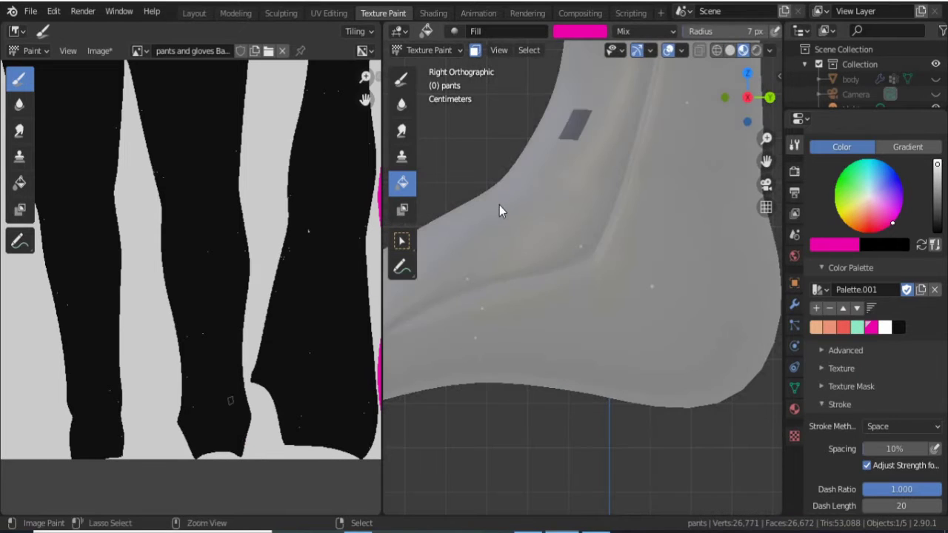
pyautogui.scroll(-3, 500, 206)
pyautogui.scroll(-5, 571, 254)
# With white and the Draw brush, paint a stripe from the hip down the leg's side.
pyautogui.click(886, 328)
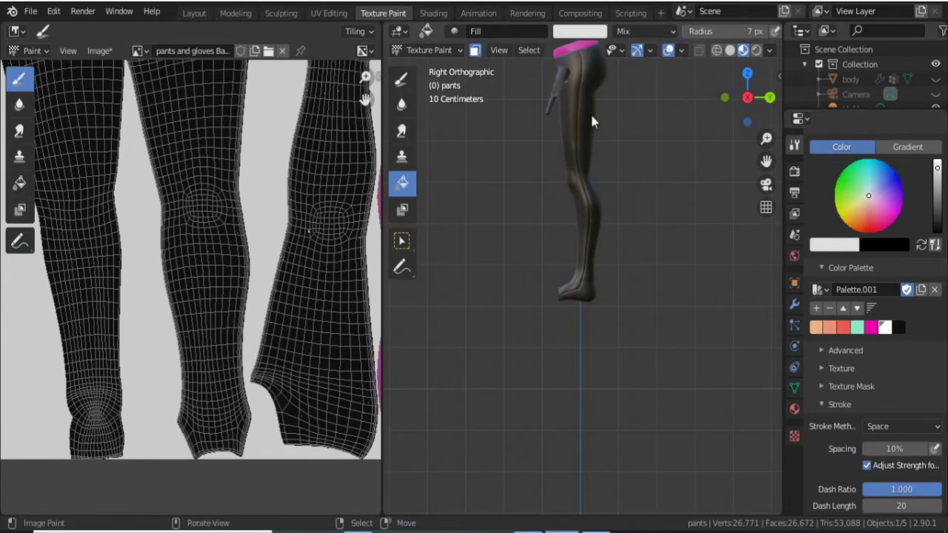
pyautogui.scroll(6, 591, 111)
pyautogui.click(549, 93)
pyautogui.press('d')
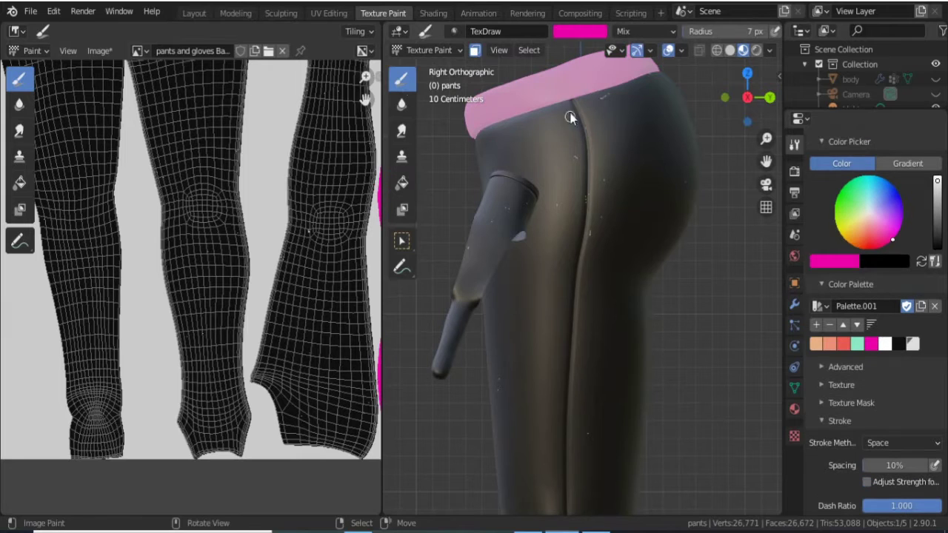
pyautogui.moveTo(561, 108); pyautogui.dragTo(569, 161)
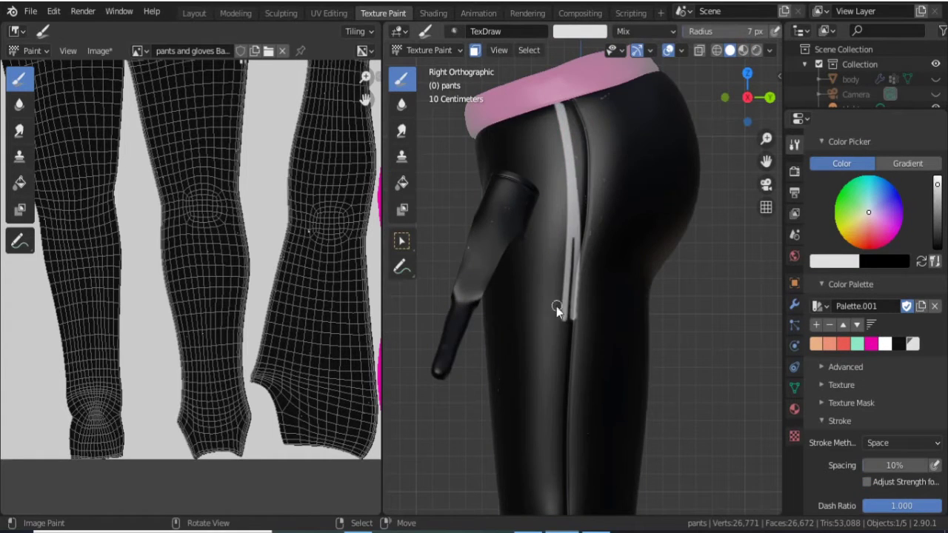
pyautogui.scroll(2, 556, 306)
pyautogui.moveTo(545, 119)
pyautogui.mouseDown()
pyautogui.moveTo(537, 322)
pyautogui.moveTo(530, 201)
pyautogui.mouseUp()
pyautogui.scroll(-4, 562, 175)
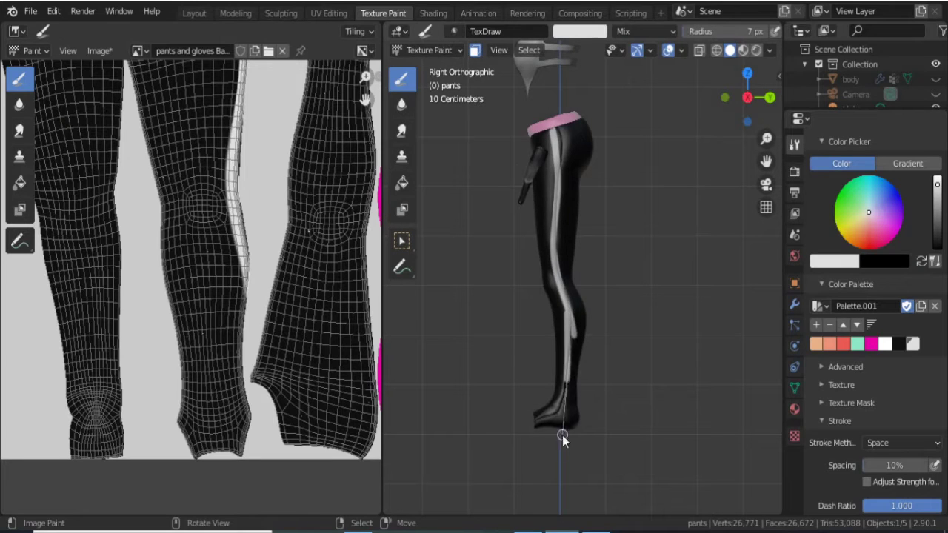
pyautogui.moveTo(562, 440); pyautogui.dragTo(565, 393)
pyautogui.hotkey('ctrl', 'z')
pyautogui.moveTo(508, 447); pyautogui.dragTo(511, 444)
pyautogui.scroll(3, 563, 386)
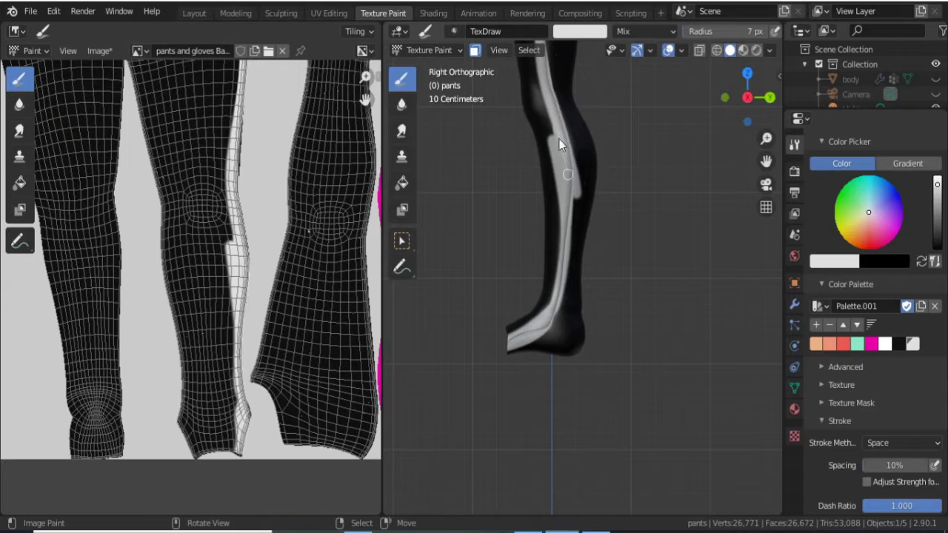
# Swap the paint colour between white and black, and enable stroke stabilizing.
pyautogui.press('s')
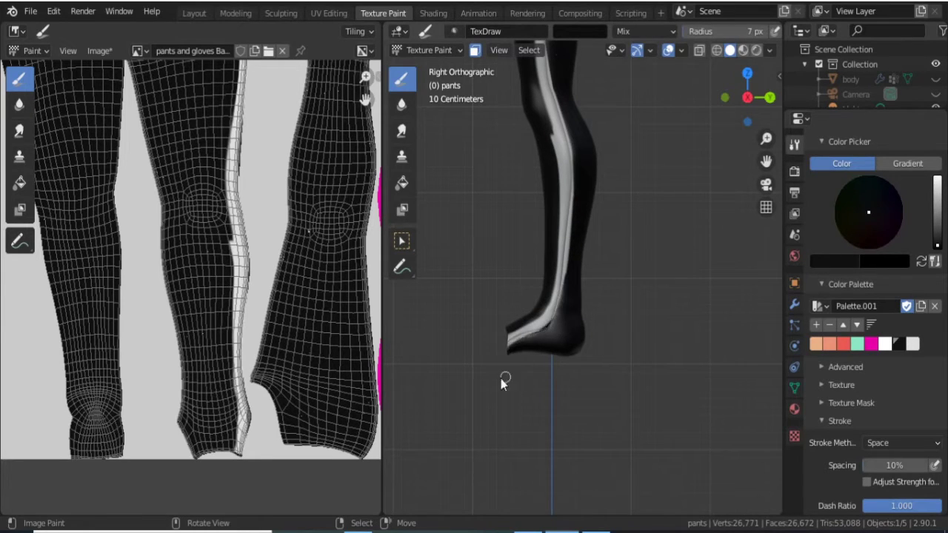
pyautogui.scroll(6, 534, 344)
pyautogui.press('s')
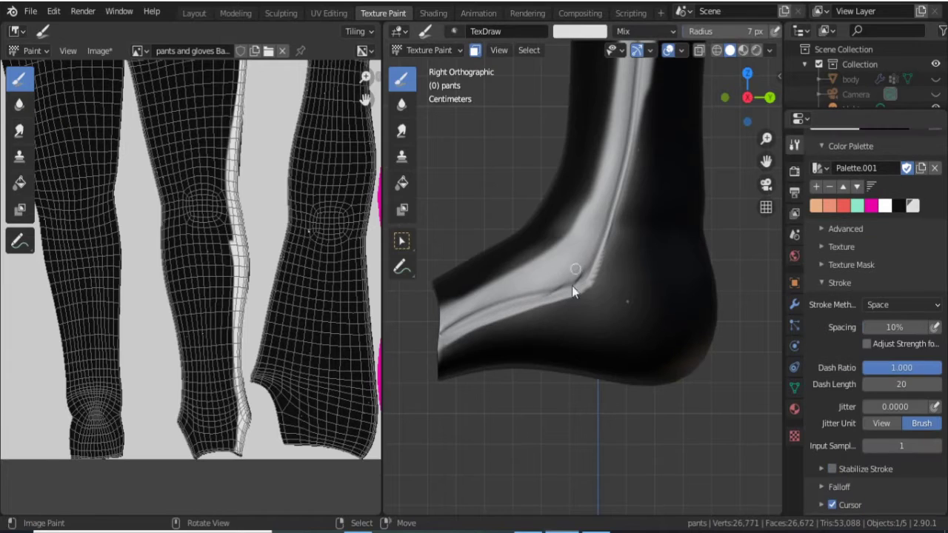
pyautogui.keyDown('shift'); pyautogui.scroll(5, 572, 286); pyautogui.keyUp('shift')
pyautogui.keyDown('shift'); pyautogui.scroll(-5, 526, 358); pyautogui.keyUp('shift')
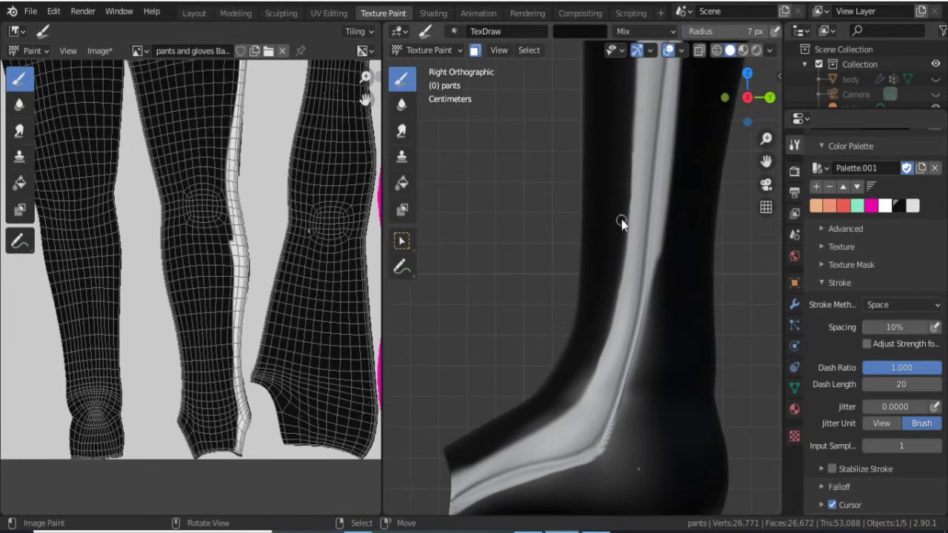
pyautogui.scroll(3, 620, 265)
pyautogui.press('s')
pyautogui.click(832, 469)
# Invert the face selection, revert it, then undo and swap the paint colour.
pyautogui.click(529, 49)
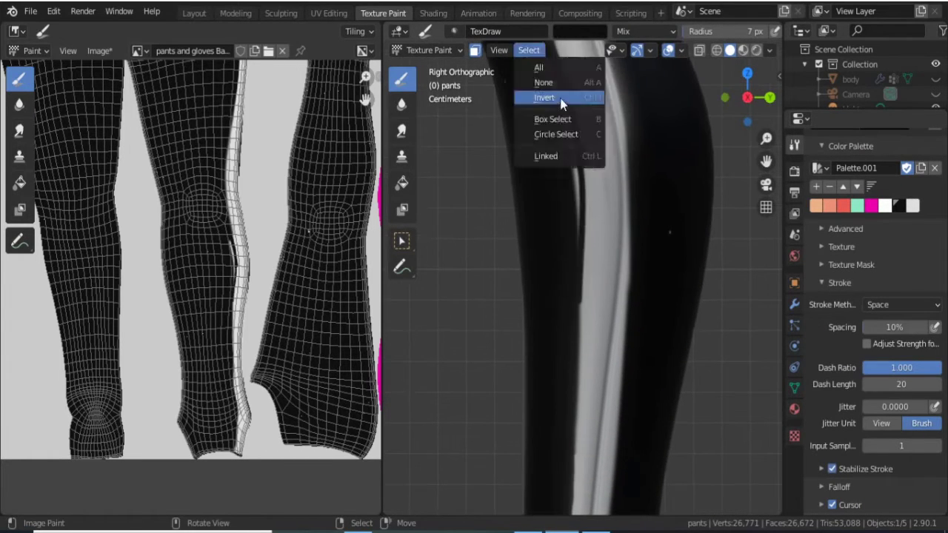
pyautogui.click(560, 98)
pyautogui.click(529, 50)
pyautogui.click(560, 98)
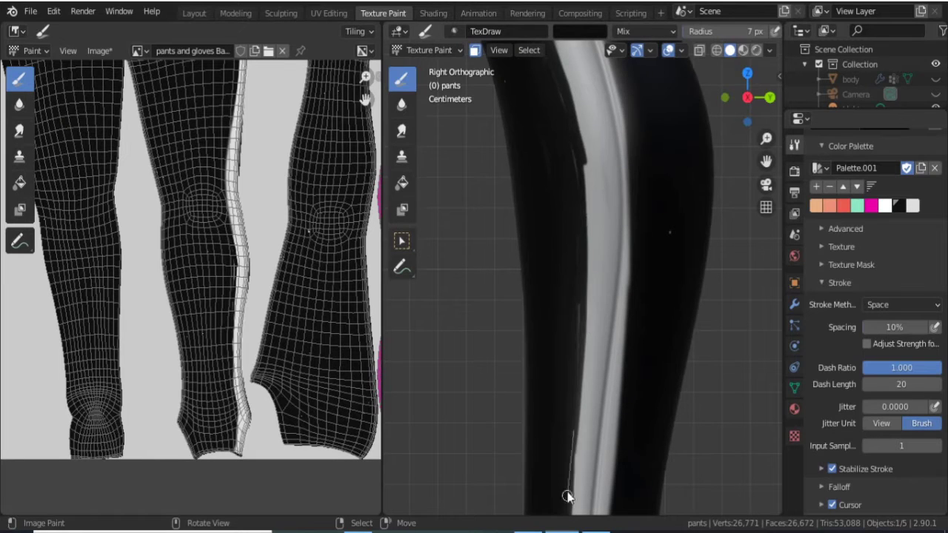
pyautogui.scroll(-5, 565, 474)
pyautogui.scroll(6, 548, 185)
pyautogui.hotkey('ctrl', 'z')
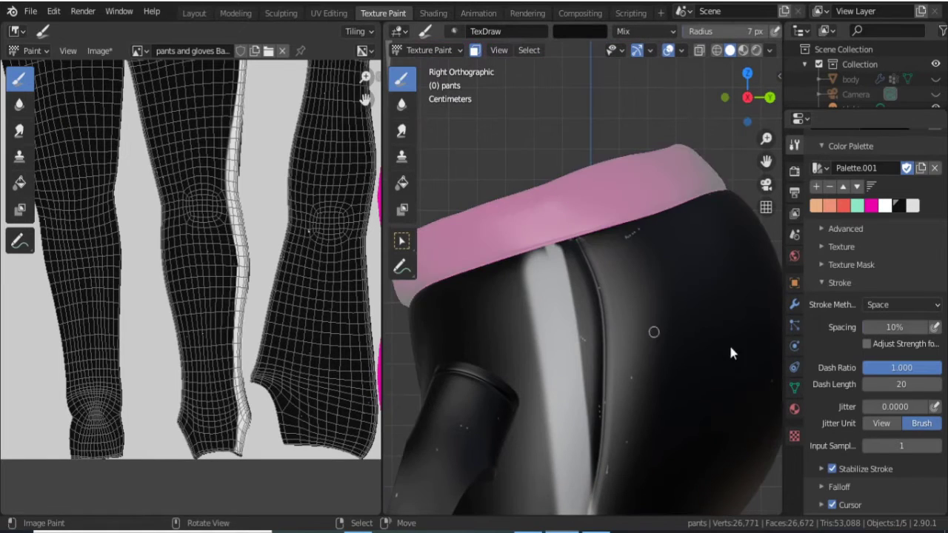
pyautogui.press('s')
pyautogui.scroll(-5, 590, 324)
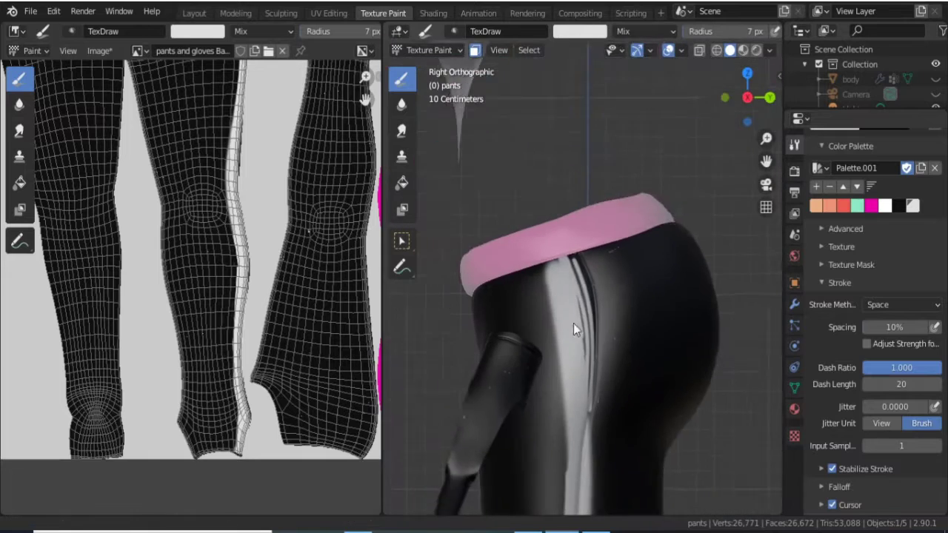
pyautogui.scroll(2, 573, 324)
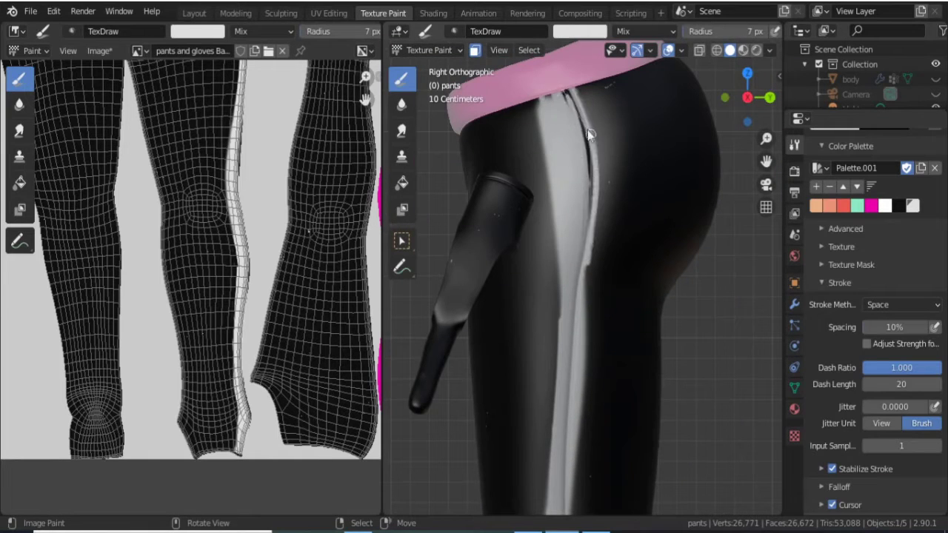
# Paint black along the white stripe's edge, then clear the mask and circle-select the stripe's top faces.
pyautogui.press('x')
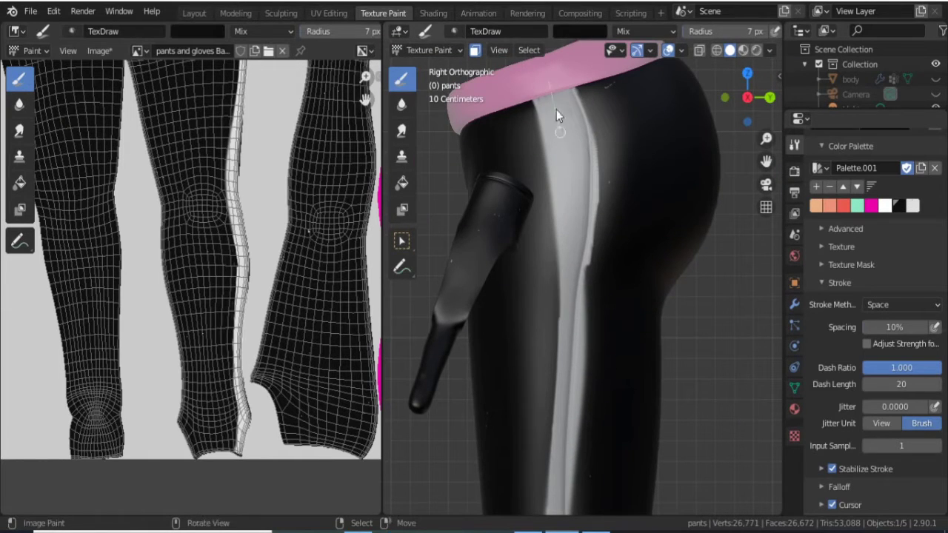
pyautogui.moveTo(564, 467)
pyautogui.mouseDown()
pyautogui.moveTo(570, 189)
pyautogui.moveTo(536, 100)
pyautogui.mouseUp()
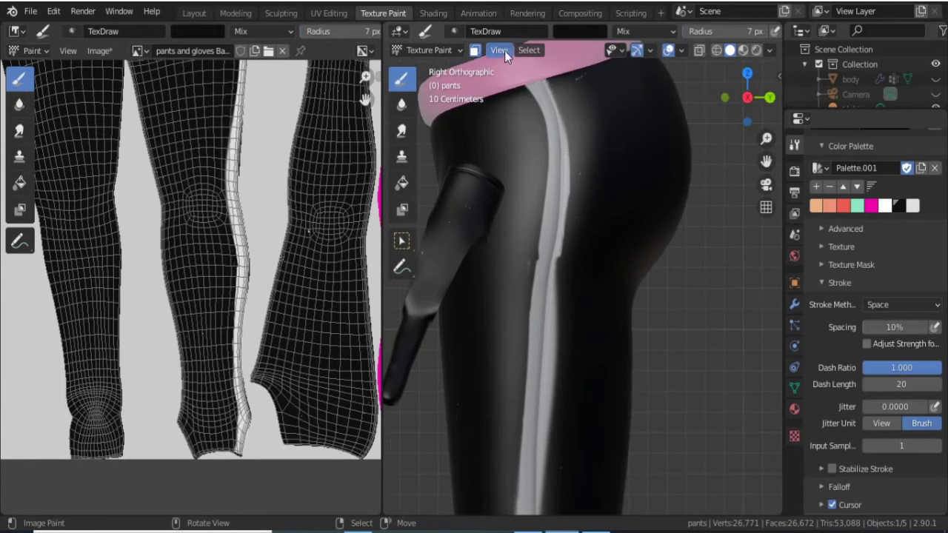
pyautogui.hotkey('alt', 'a')
pyautogui.press('c')
pyautogui.moveTo(538, 89)
pyautogui.mouseDown()
pyautogui.moveTo(546, 183)
pyautogui.moveTo(571, 248)
pyautogui.mouseUp()
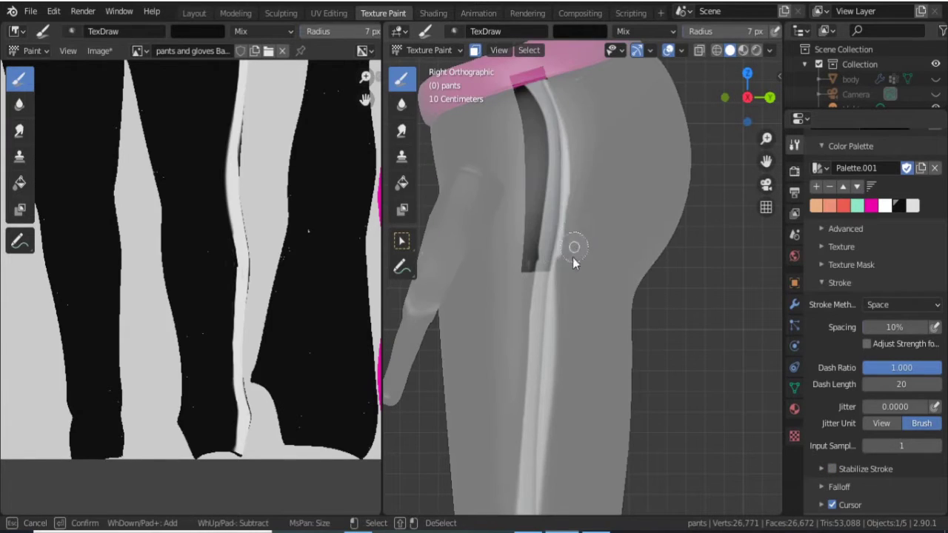
# Extend the face mask down the white stripe, removing stray selected patches.
pyautogui.scroll(2, 571, 247)
pyautogui.moveTo(540, 158)
pyautogui.mouseDown()
pyautogui.moveTo(571, 165)
pyautogui.moveTo(515, 216)
pyautogui.mouseUp()
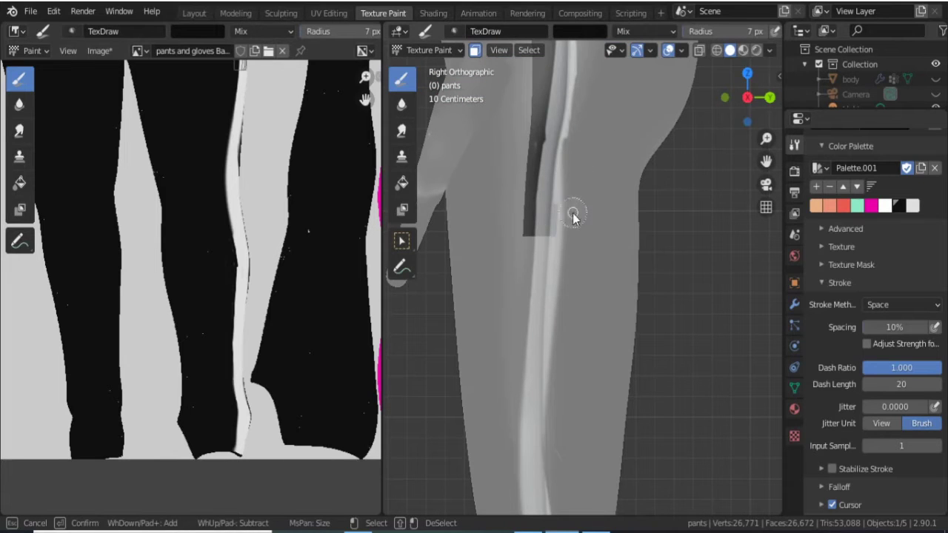
pyautogui.keyDown('shift'); pyautogui.moveTo(572, 212); pyautogui.dragTo(585, 133, button='middle'); pyautogui.keyUp('shift')
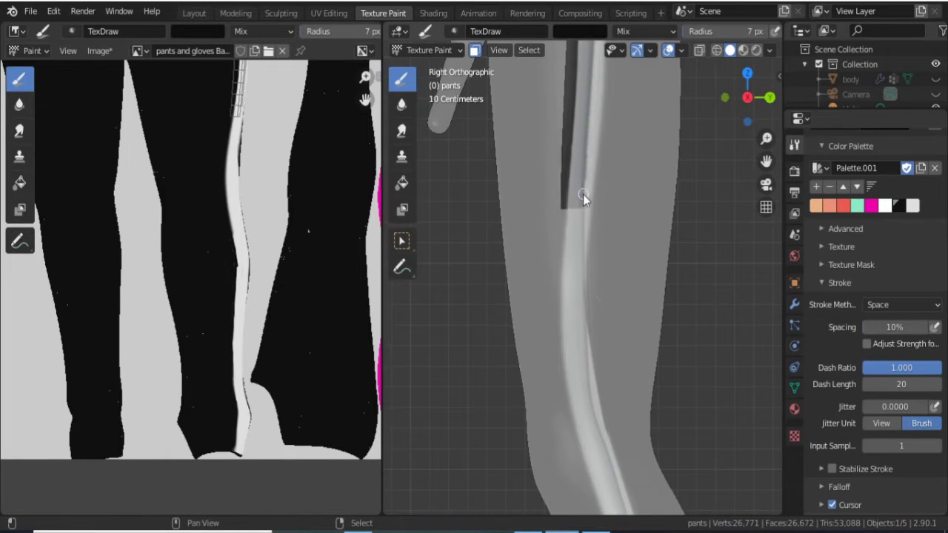
pyautogui.keyDown('shift'); pyautogui.moveTo(583, 194); pyautogui.dragTo(534, 108, button='middle'); pyautogui.keyUp('shift')
pyautogui.press('c')
pyautogui.moveTo(541, 241)
pyautogui.mouseDown()
pyautogui.moveTo(510, 347)
pyautogui.moveTo(573, 275)
pyautogui.moveTo(586, 360)
pyautogui.moveTo(544, 265)
pyautogui.moveTo(582, 317)
pyautogui.moveTo(578, 345)
pyautogui.mouseUp()
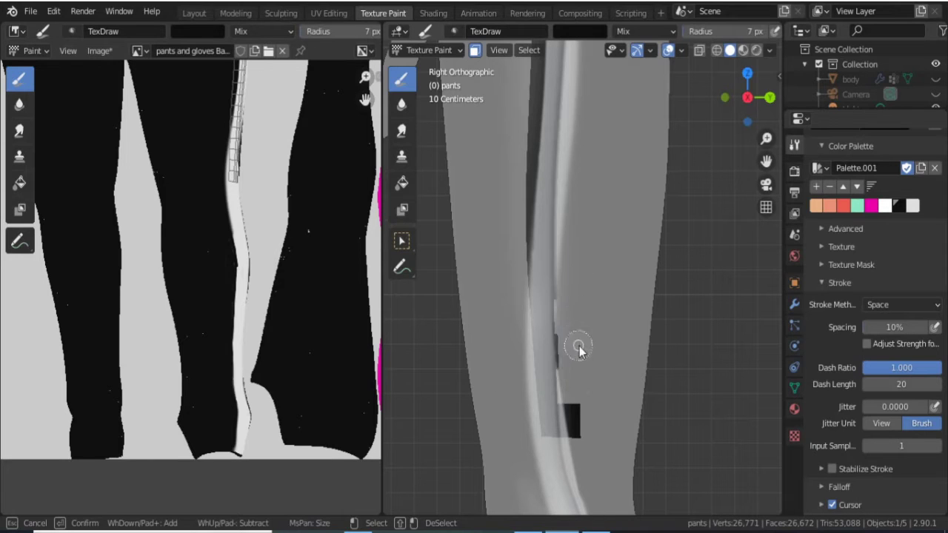
pyautogui.keyDown('shift'); pyautogui.moveTo(578, 345); pyautogui.dragTo(529, 144, button='middle'); pyautogui.keyUp('shift')
pyautogui.keyDown('shift'); pyautogui.moveTo(529, 144); pyautogui.dragTo(502, 180); pyautogui.keyUp('shift')
pyautogui.press('Escape')
# Add and then deselect face patches along the leg, clearing the selection.
pyautogui.press('c')
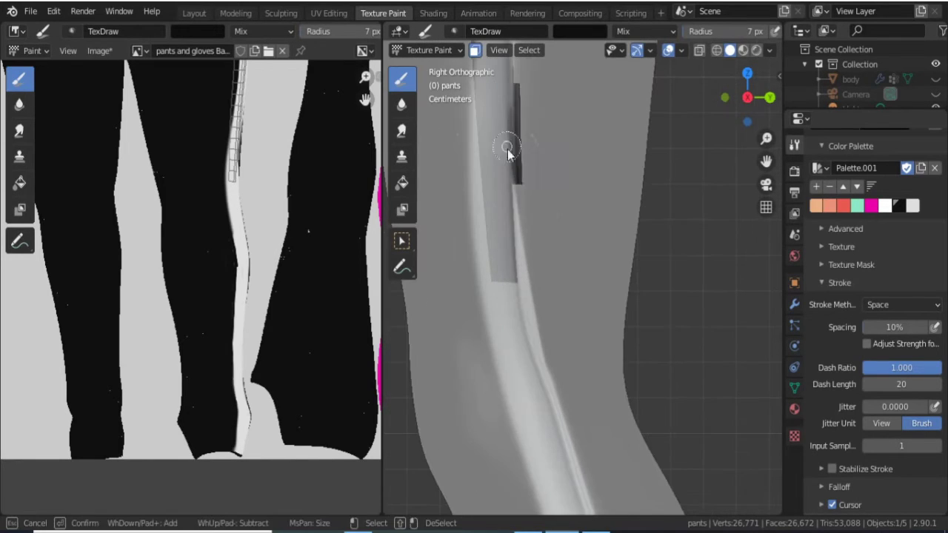
pyautogui.moveTo(512, 133)
pyautogui.mouseDown()
pyautogui.moveTo(544, 243)
pyautogui.moveTo(554, 403)
pyautogui.moveTo(530, 116)
pyautogui.mouseUp()
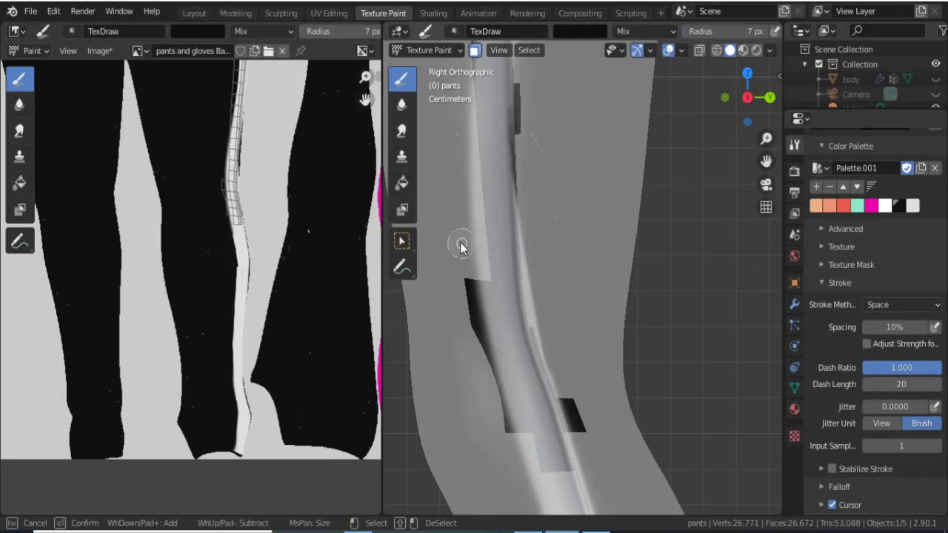
pyautogui.keyDown('shift'); pyautogui.moveTo(461, 243); pyautogui.dragTo(567, 340); pyautogui.keyUp('shift')
pyautogui.press('Escape')
pyautogui.hotkey('alt', 'a')
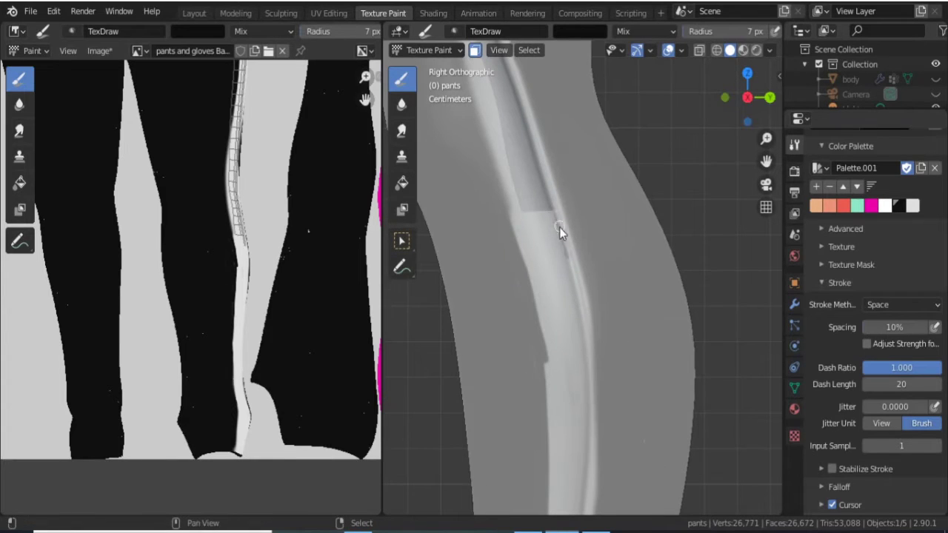
# Look over the leg from hip to foot and switch to the Fill tool.
pyautogui.keyDown('shift'); pyautogui.moveTo(559, 228); pyautogui.dragTo(534, 126, button='middle'); pyautogui.keyUp('shift')
pyautogui.keyDown('shift'); pyautogui.moveTo(547, 234); pyautogui.dragTo(534, 176, button='middle'); pyautogui.keyUp('shift')
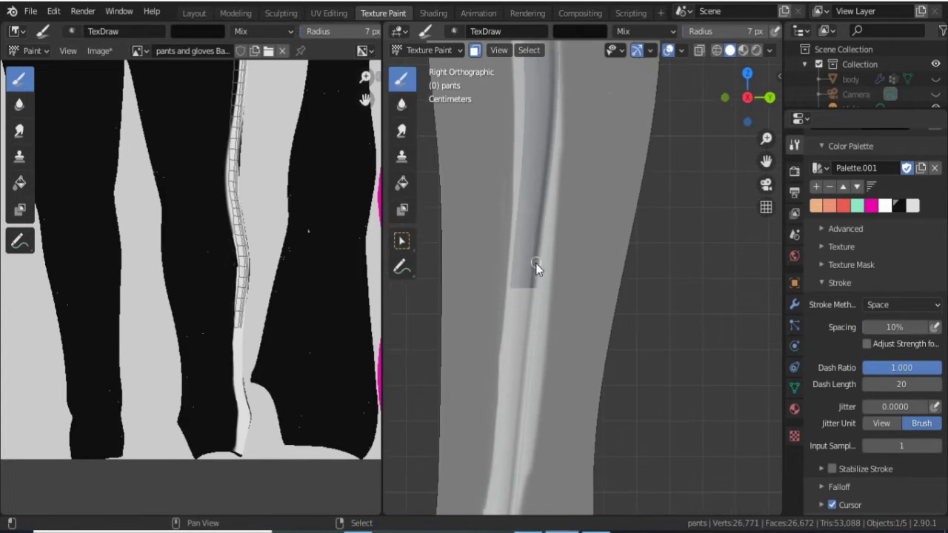
pyautogui.moveTo(536, 263)
pyautogui.keyDown('shift'); pyautogui.mouseDown(button='middle')
pyautogui.moveTo(561, 185)
pyautogui.moveTo(545, 272)
pyautogui.mouseUp(button='middle'); pyautogui.keyUp('shift')
pyautogui.keyDown('shift'); pyautogui.moveTo(537, 323); pyautogui.dragTo(600, 181, button='middle'); pyautogui.keyUp('shift')
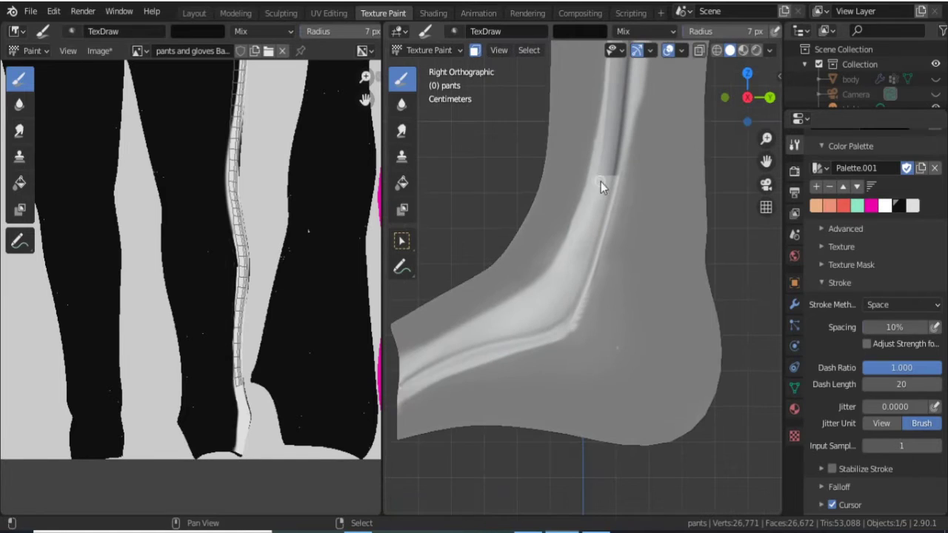
pyautogui.keyDown('shift'); pyautogui.moveTo(586, 271); pyautogui.dragTo(616, 165, button='middle'); pyautogui.keyUp('shift')
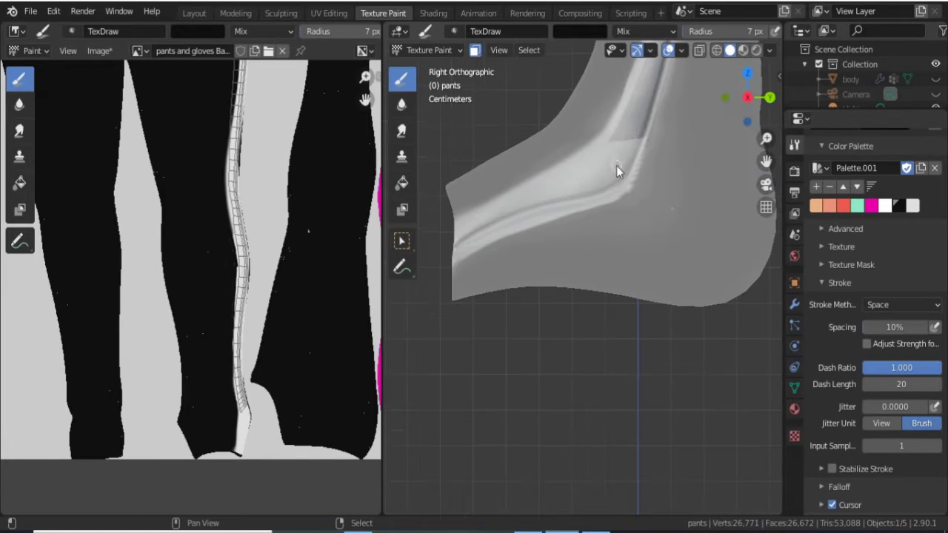
pyautogui.keyDown('shift'); pyautogui.moveTo(477, 208); pyautogui.dragTo(517, 185, button='middle'); pyautogui.keyUp('shift')
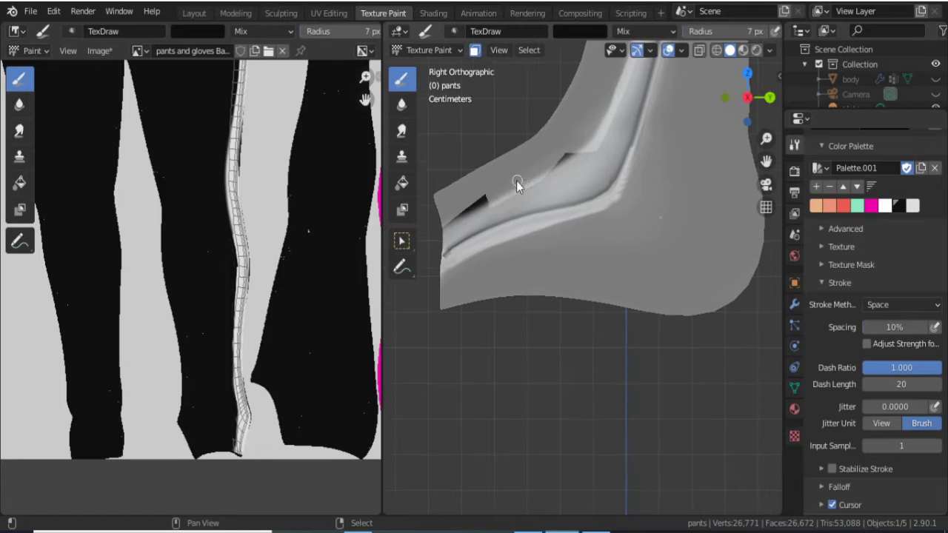
pyautogui.click(402, 183)
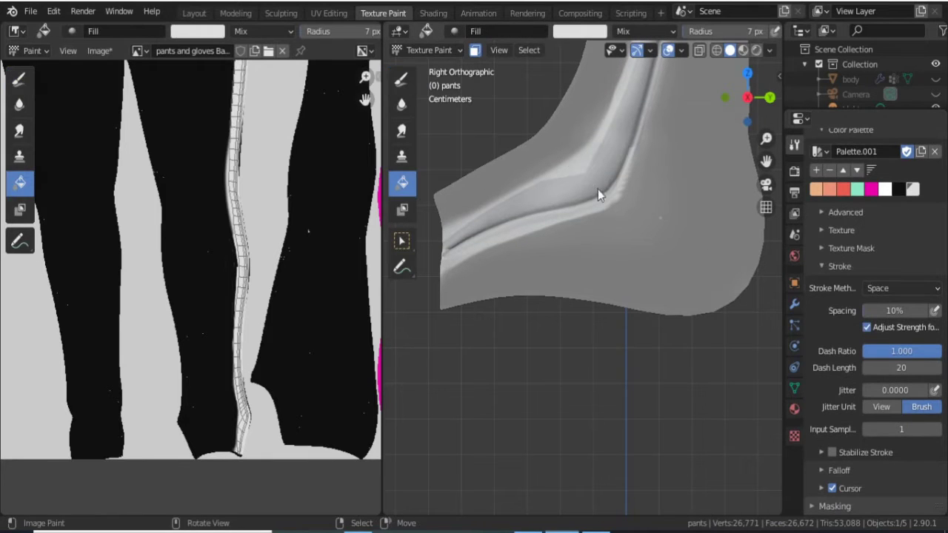
# Circle-select the side-stripe faces along the upper part of the leg.
pyautogui.scroll(5, 598, 189)
pyautogui.scroll(-4, 629, 243)
pyautogui.scroll(-2, 564, 184)
pyautogui.click(573, 100)
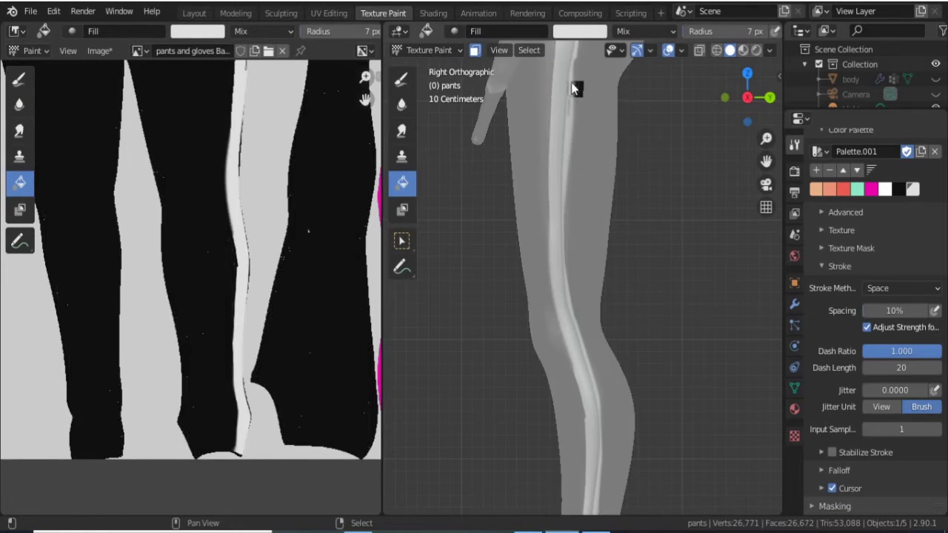
pyautogui.scroll(6, 570, 181)
pyautogui.scroll(3, 570, 182)
pyautogui.press('c')
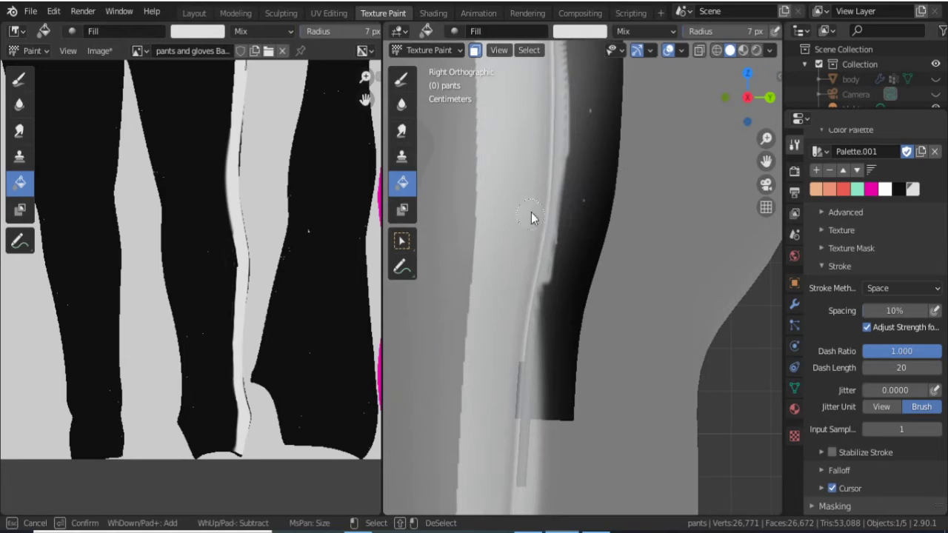
pyautogui.keyDown('shift'); pyautogui.moveTo(566, 232); pyautogui.dragTo(556, 113, button='middle'); pyautogui.keyUp('shift')
pyautogui.moveTo(525, 377)
pyautogui.keyDown('shift'); pyautogui.mouseDown(button='middle')
pyautogui.moveTo(555, 120)
pyautogui.moveTo(536, 332)
pyautogui.moveTo(525, 78)
pyautogui.moveTo(521, 212)
pyautogui.moveTo(572, 311)
pyautogui.moveTo(546, 152)
pyautogui.mouseUp(button='middle'); pyautogui.keyUp('shift')
pyautogui.moveTo(545, 152)
pyautogui.mouseDown()
pyautogui.moveTo(635, 413)
pyautogui.moveTo(662, 346)
pyautogui.mouseUp()
# Extend the stripe selection further down the leg, trimming any overshoot.
pyautogui.moveTo(536, 116)
pyautogui.mouseDown()
pyautogui.moveTo(522, 178)
pyautogui.moveTo(580, 247)
pyautogui.mouseUp()
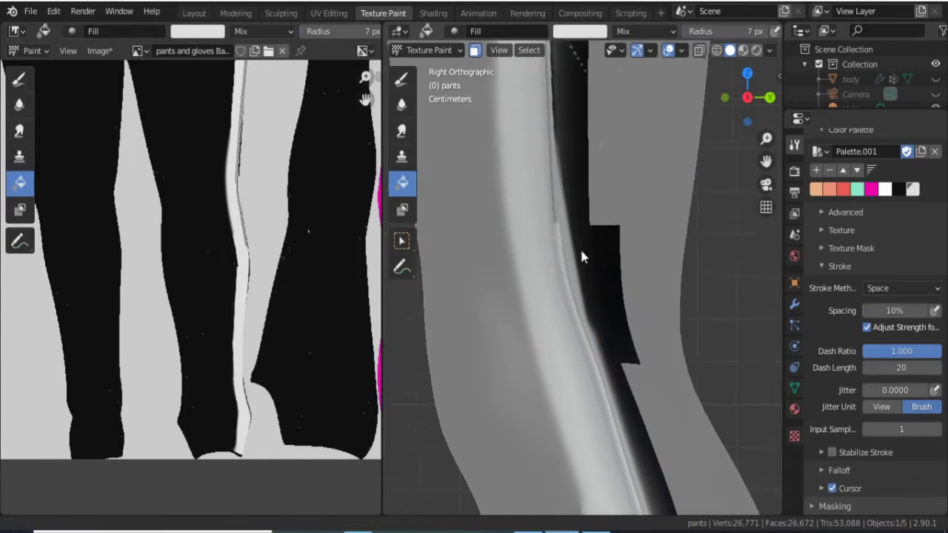
pyautogui.keyDown('shift'); pyautogui.moveTo(580, 247); pyautogui.dragTo(547, 92, button='middle'); pyautogui.keyUp('shift')
pyautogui.keyDown('shift'); pyautogui.moveTo(593, 393); pyautogui.dragTo(540, 187, button='middle'); pyautogui.keyUp('shift')
pyautogui.scroll(2, 535, 168)
pyautogui.press('c')
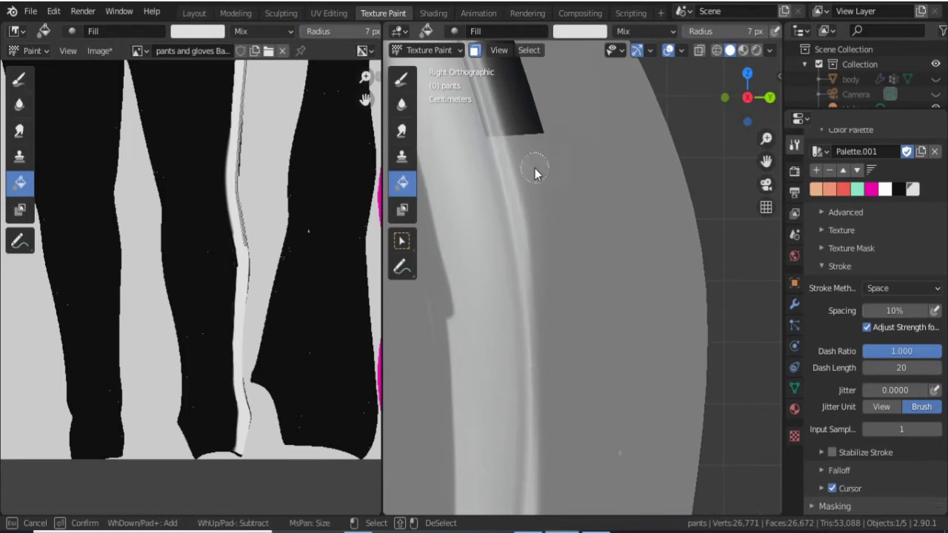
pyautogui.moveTo(534, 168); pyautogui.dragTo(548, 369)
pyautogui.keyDown('shift'); pyautogui.moveTo(548, 368); pyautogui.dragTo(616, 134, button='middle'); pyautogui.keyUp('shift')
pyautogui.press('c')
pyautogui.moveTo(614, 131)
pyautogui.mouseDown()
pyautogui.moveTo(598, 306)
pyautogui.moveTo(593, 95)
pyautogui.moveTo(594, 259)
pyautogui.mouseUp()
# Continue selecting stripe faces down to the hem and along its lower edge.
pyautogui.press('c')
pyautogui.keyDown('shift'); pyautogui.moveTo(559, 324); pyautogui.dragTo(605, 157, button='middle'); pyautogui.keyUp('shift')
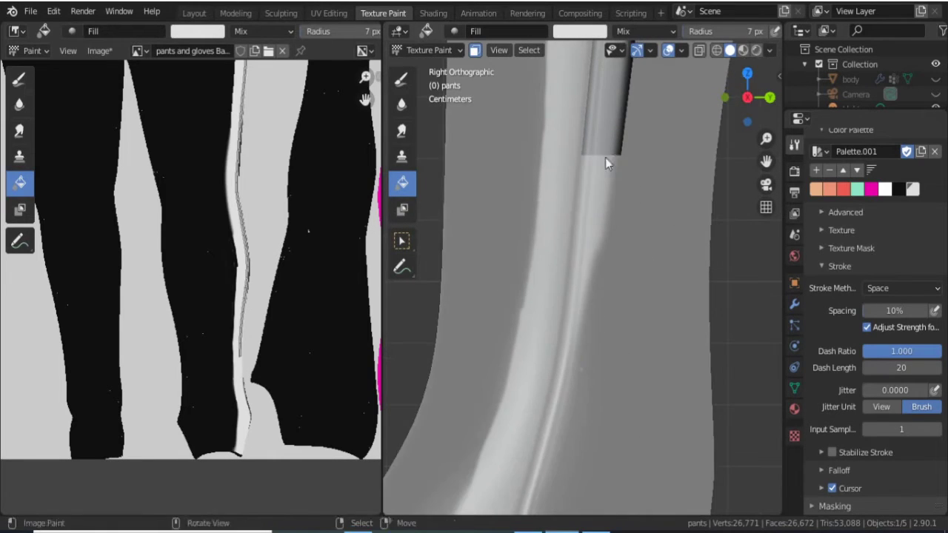
pyautogui.press('c')
pyautogui.moveTo(606, 158)
pyautogui.mouseDown()
pyautogui.moveTo(642, 148)
pyautogui.moveTo(571, 356)
pyautogui.mouseUp()
pyautogui.keyDown('shift'); pyautogui.moveTo(571, 356); pyautogui.dragTo(630, 165, button='middle'); pyautogui.keyUp('shift')
pyautogui.press('c')
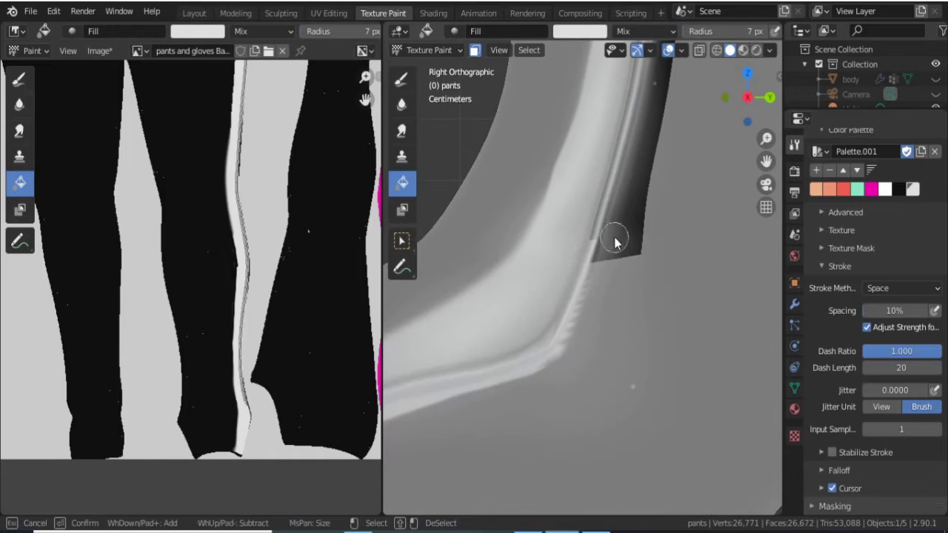
pyautogui.moveTo(630, 164)
pyautogui.mouseDown()
pyautogui.moveTo(567, 360)
pyautogui.moveTo(629, 408)
pyautogui.mouseUp()
pyautogui.press('c')
pyautogui.keyDown('shift'); pyautogui.moveTo(583, 379); pyautogui.dragTo(682, 227, button='middle'); pyautogui.keyUp('shift')
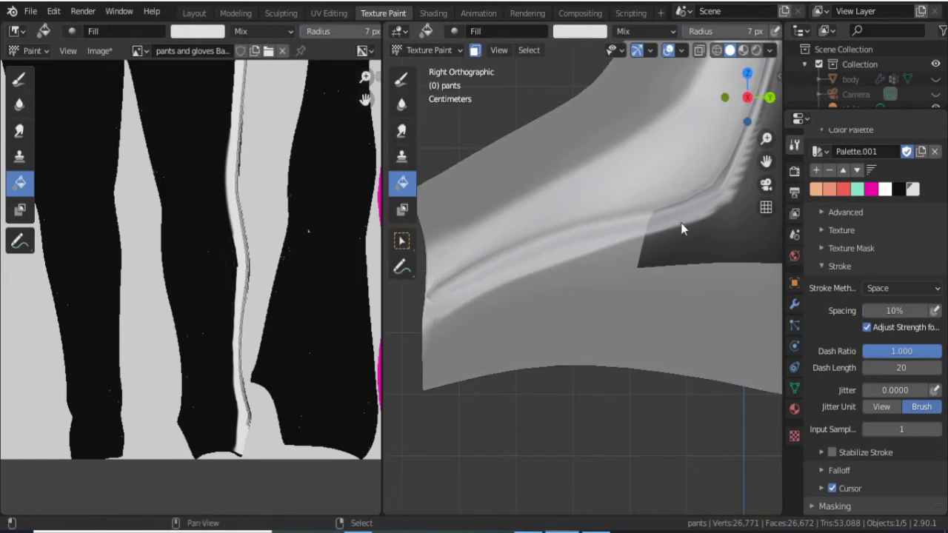
pyautogui.press('c')
pyautogui.moveTo(681, 227); pyautogui.dragTo(455, 318)
pyautogui.keyDown('shift'); pyautogui.moveTo(455, 318); pyautogui.dragTo(459, 269, button='middle'); pyautogui.keyUp('shift')
pyautogui.keyDown('shift'); pyautogui.moveTo(643, 260); pyautogui.dragTo(649, 252, button='middle'); pyautogui.keyUp('shift')
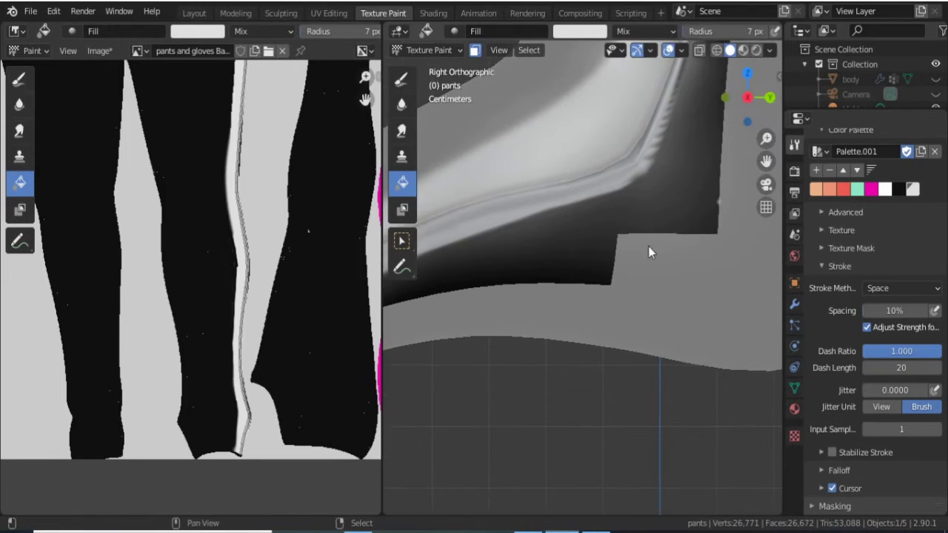
# Fill the masked side stripe with magenta.
pyautogui.scroll(-5, 655, 252)
pyautogui.click(872, 189)
pyautogui.click(638, 127)
pyautogui.scroll(5, 554, 333)
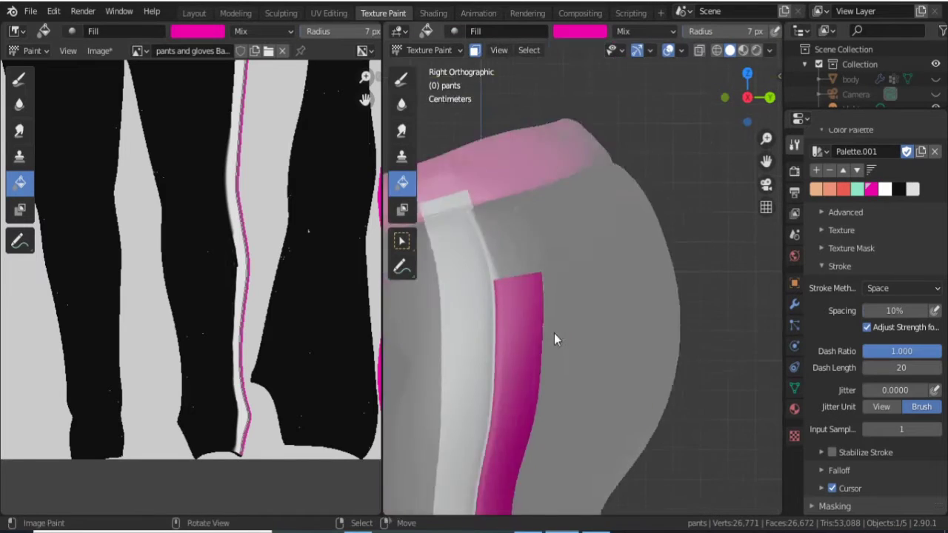
pyautogui.scroll(2, 578, 281)
# Fill the grey patch by the waistband with magenta and orbit to check the pants.
pyautogui.keyDown('shift'); pyautogui.moveTo(590, 194); pyautogui.dragTo(563, 256, button='middle'); pyautogui.keyUp('shift')
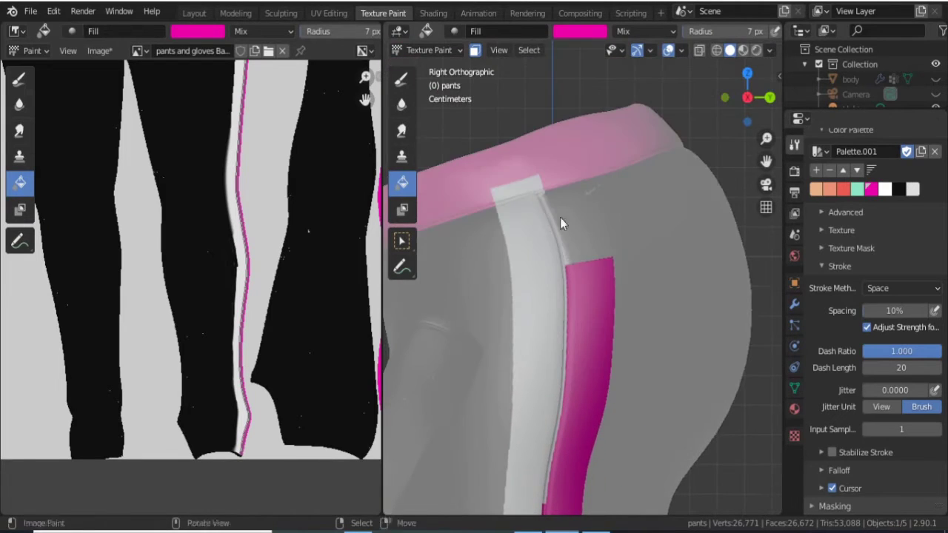
pyautogui.click(560, 223)
pyautogui.scroll(5, 569, 374)
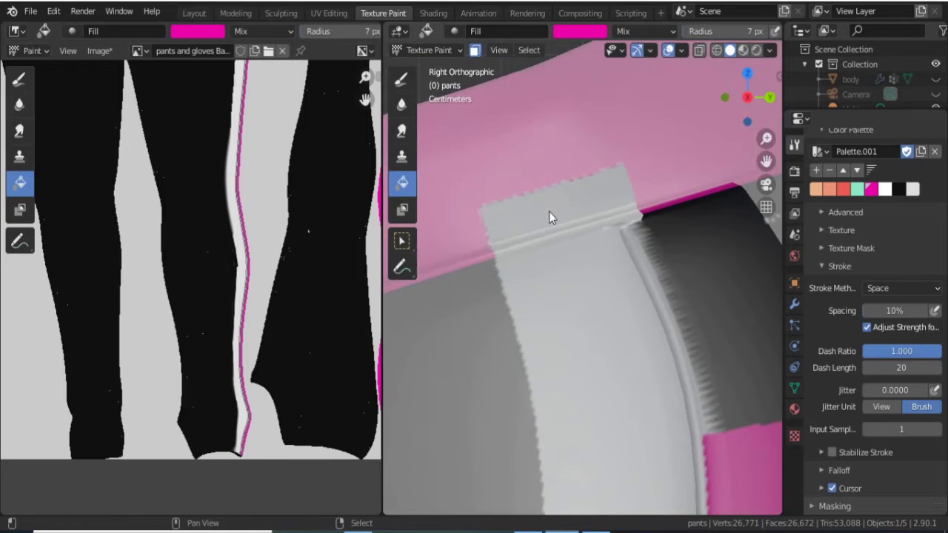
pyautogui.click(571, 215)
pyautogui.click(636, 219)
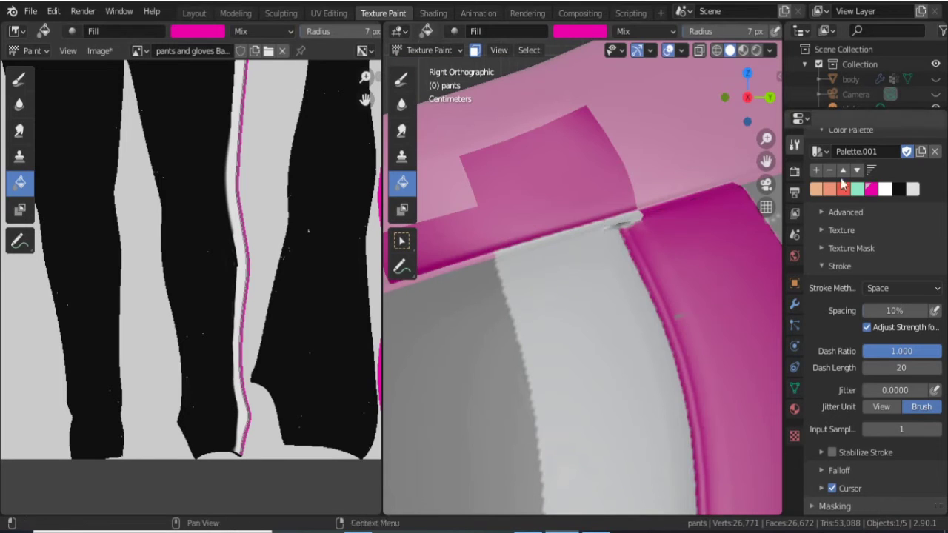
pyautogui.scroll(-6, 599, 398)
pyautogui.scroll(-3, 604, 314)
pyautogui.moveTo(604, 315)
pyautogui.mouseDown(button='middle')
pyautogui.moveTo(639, 261)
pyautogui.moveTo(590, 288)
pyautogui.mouseUp(button='middle')
pyautogui.keyDown('shift'); pyautogui.scroll(-3, 557, 229); pyautogui.keyUp('shift')
pyautogui.moveTo(559, 239)
pyautogui.mouseDown(button='middle')
pyautogui.moveTo(527, 174)
pyautogui.moveTo(570, 186)
pyautogui.mouseUp(button='middle')
pyautogui.scroll(4, 527, 173)
# Select the side stripe faces on the other leg and fill them magenta.
pyautogui.scroll(2, 569, 186)
pyautogui.press('f')
pyautogui.click(557, 415)
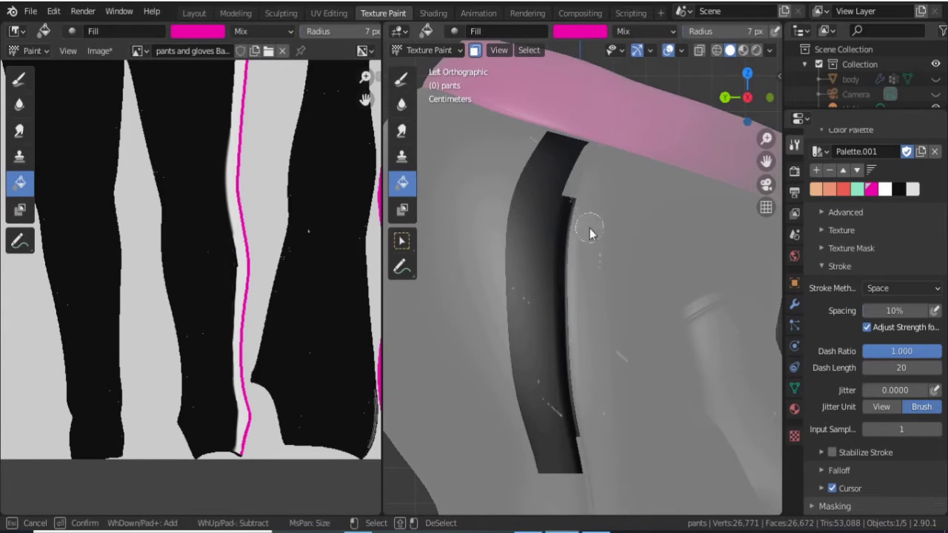
pyautogui.scroll(4, 563, 177)
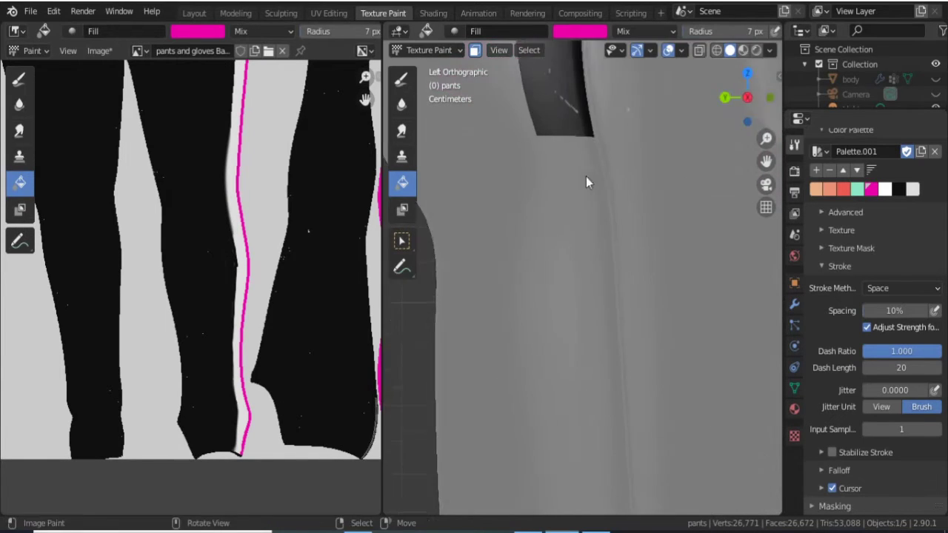
pyautogui.moveTo(586, 176)
pyautogui.keyDown('shift'); pyautogui.mouseDown(button='middle')
pyautogui.moveTo(569, 442)
pyautogui.moveTo(546, 131)
pyautogui.moveTo(550, 381)
pyautogui.mouseUp(button='middle'); pyautogui.keyUp('shift')
pyautogui.scroll(-3, 567, 229)
pyautogui.moveTo(567, 229)
pyautogui.keyDown('shift'); pyautogui.mouseDown(button='middle')
pyautogui.moveTo(574, 262)
pyautogui.moveTo(494, 334)
pyautogui.moveTo(559, 234)
pyautogui.mouseUp(button='middle'); pyautogui.keyUp('shift')
pyautogui.moveTo(521, 371)
pyautogui.keyDown('shift'); pyautogui.mouseDown(button='middle')
pyautogui.moveTo(574, 191)
pyautogui.moveTo(540, 229)
pyautogui.mouseUp(button='middle'); pyautogui.keyUp('shift')
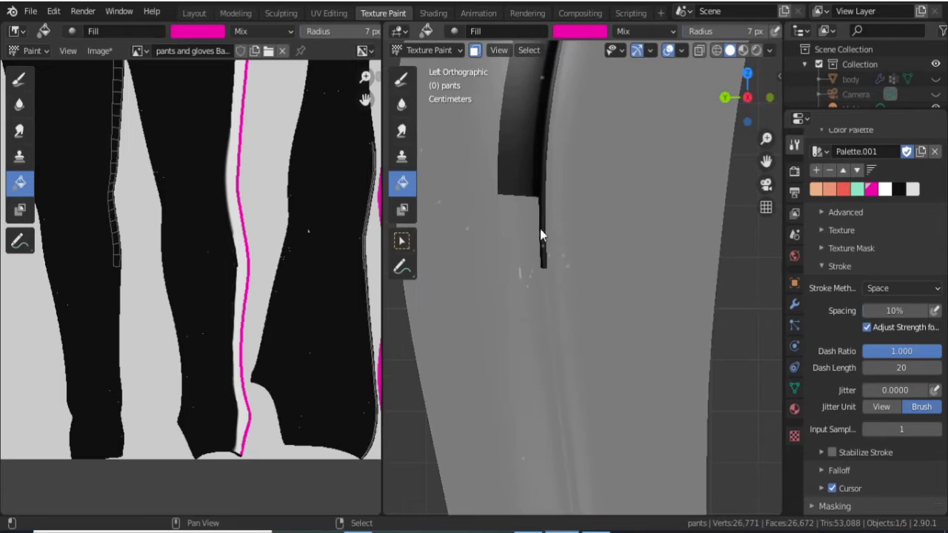
pyautogui.scroll(-1, 527, 304)
pyautogui.scroll(-1, 519, 300)
pyautogui.scroll(-1, 524, 285)
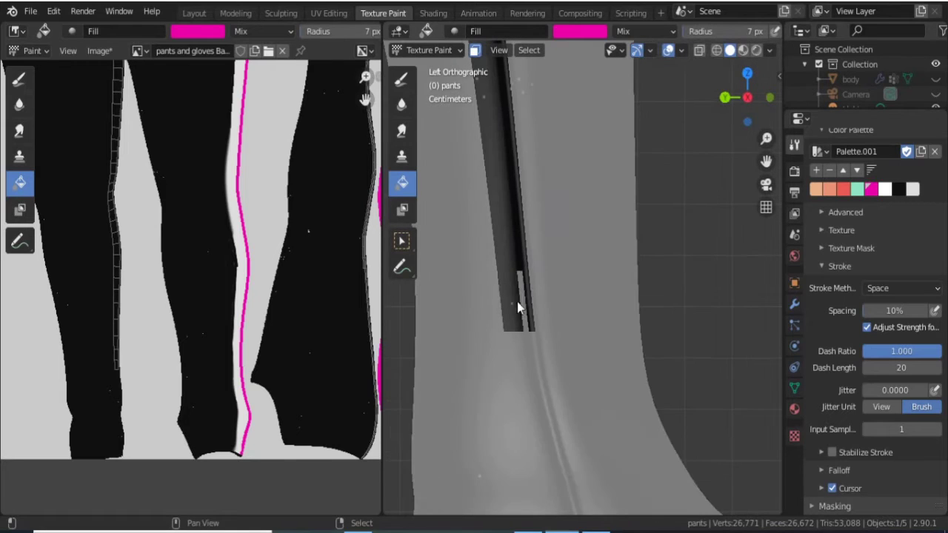
pyautogui.scroll(-1, 517, 296)
pyautogui.keyDown('shift'); pyautogui.moveTo(560, 387); pyautogui.dragTo(548, 220, button='middle'); pyautogui.keyUp('shift')
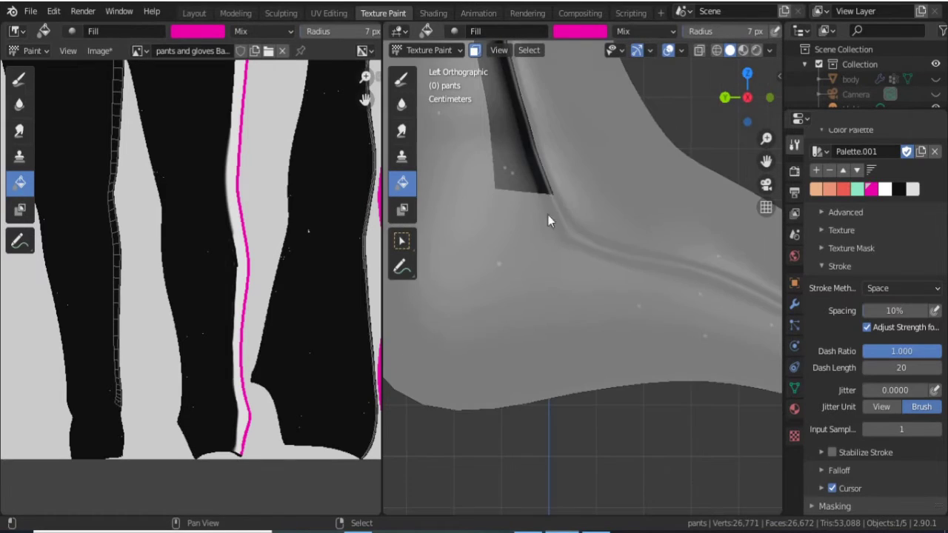
pyautogui.keyDown('shift'); pyautogui.moveTo(606, 262); pyautogui.dragTo(598, 187, button='middle'); pyautogui.keyUp('shift')
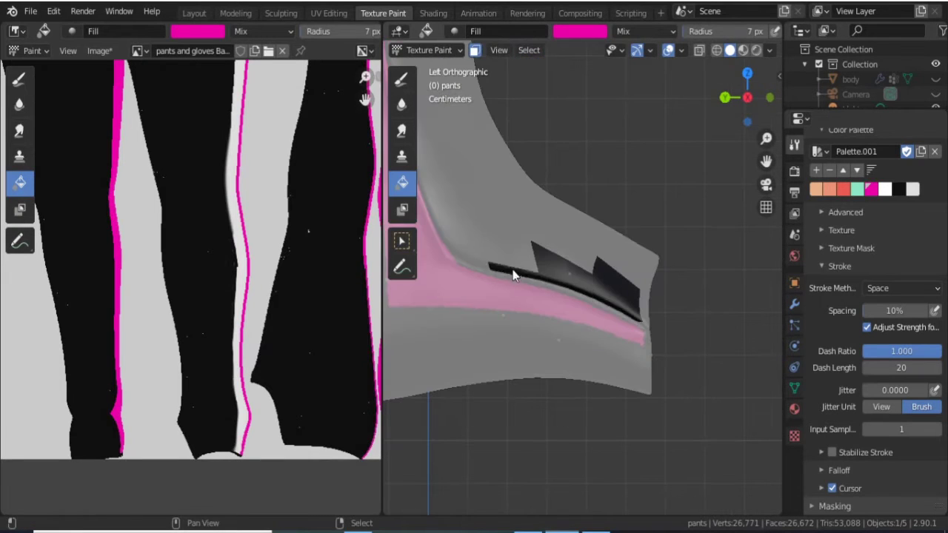
pyautogui.keyDown('shift'); pyautogui.moveTo(513, 263); pyautogui.dragTo(556, 322, button='middle'); pyautogui.keyUp('shift')
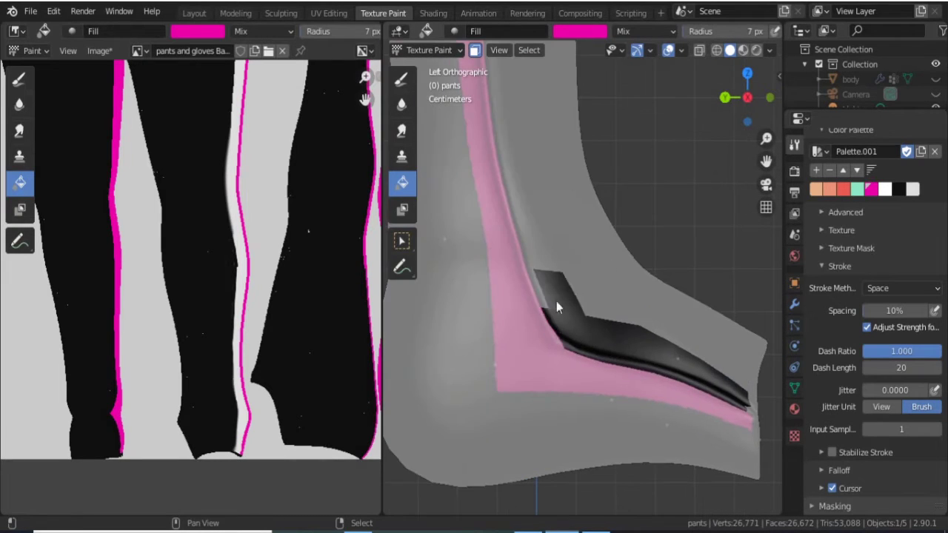
pyautogui.moveTo(517, 218)
pyautogui.keyDown('shift'); pyautogui.mouseDown(button='middle')
pyautogui.moveTo(521, 275)
pyautogui.moveTo(545, 212)
pyautogui.moveTo(500, 266)
pyautogui.moveTo(458, 288)
pyautogui.mouseUp(button='middle'); pyautogui.keyUp('shift')
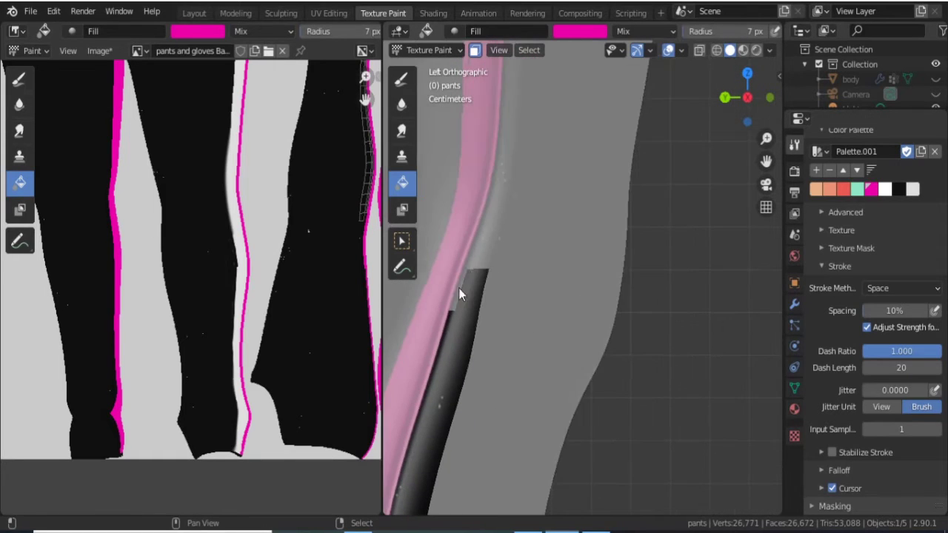
pyautogui.moveTo(509, 109)
pyautogui.keyDown('shift'); pyautogui.mouseDown(button='middle')
pyautogui.moveTo(496, 191)
pyautogui.moveTo(462, 131)
pyautogui.moveTo(450, 210)
pyautogui.moveTo(471, 317)
pyautogui.moveTo(470, 249)
pyautogui.moveTo(461, 297)
pyautogui.moveTo(497, 255)
pyautogui.moveTo(525, 178)
pyautogui.moveTo(529, 192)
pyautogui.mouseUp(button='middle'); pyautogui.keyUp('shift')
pyautogui.scroll(2, 489, 191)
pyautogui.scroll(1, 492, 191)
# Fill the adjacent black band white, then switch the paint colour back to magenta.
pyautogui.press('x')
pyautogui.click(500, 327)
pyautogui.press('x')
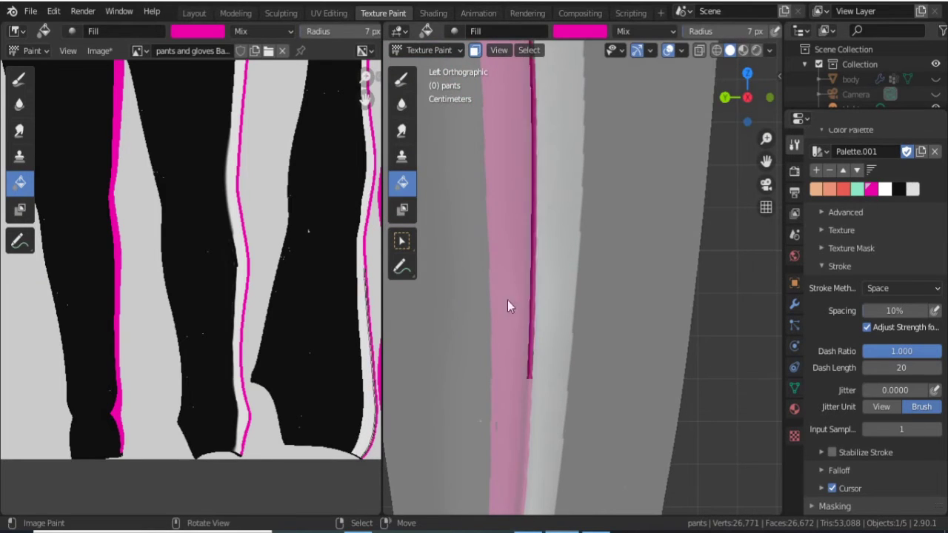
pyautogui.scroll(-5, 508, 301)
pyautogui.moveTo(622, 309)
pyautogui.mouseDown(button='middle')
pyautogui.moveTo(442, 130)
pyautogui.moveTo(550, 377)
pyautogui.mouseUp(button='middle')
# Go to the right side view, return to the freehand brush and enable Stabilize Stroke.
pyautogui.press('KP_3')
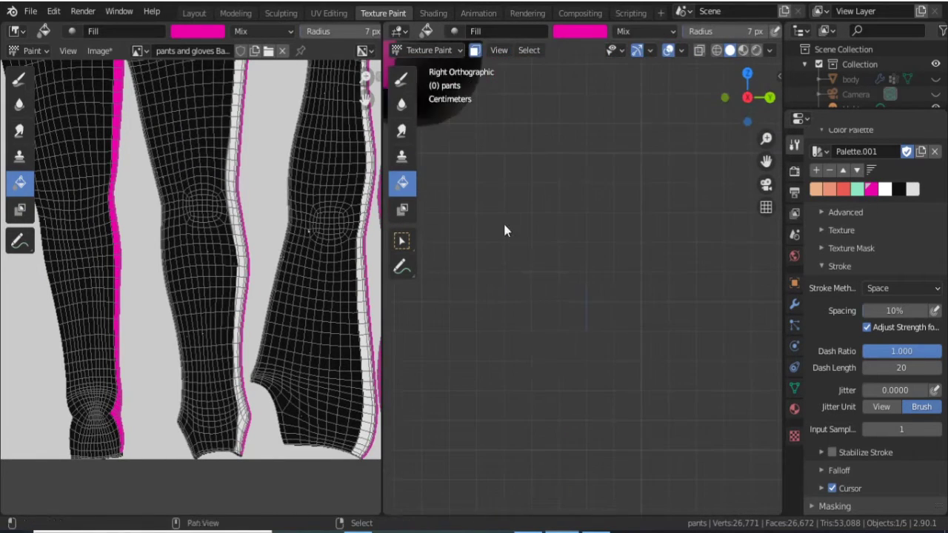
pyautogui.scroll(6, 503, 220)
pyautogui.press('d')
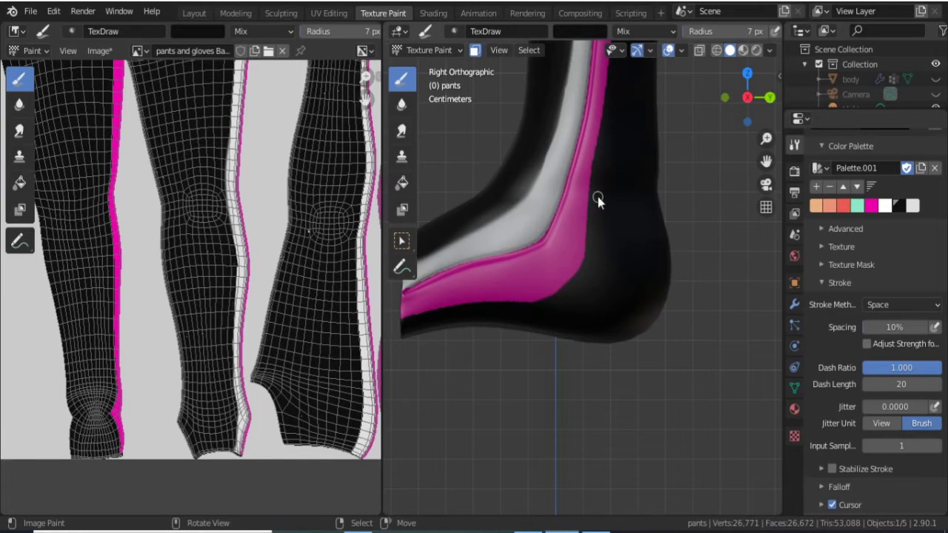
pyautogui.hotkey('shift', 's')
# Sample the magenta, black and white colours, then paint a thin white line down the leg.
pyautogui.moveTo(525, 321)
pyautogui.keyDown('shift'); pyautogui.mouseDown(button='middle')
pyautogui.moveTo(690, 256)
pyautogui.moveTo(598, 334)
pyautogui.mouseUp(button='middle'); pyautogui.keyUp('shift')
pyautogui.moveTo(553, 380)
pyautogui.keyDown('shift'); pyautogui.mouseDown(button='middle')
pyautogui.moveTo(576, 294)
pyautogui.moveTo(647, 144)
pyautogui.mouseUp(button='middle'); pyautogui.keyUp('shift')
pyautogui.press('s')
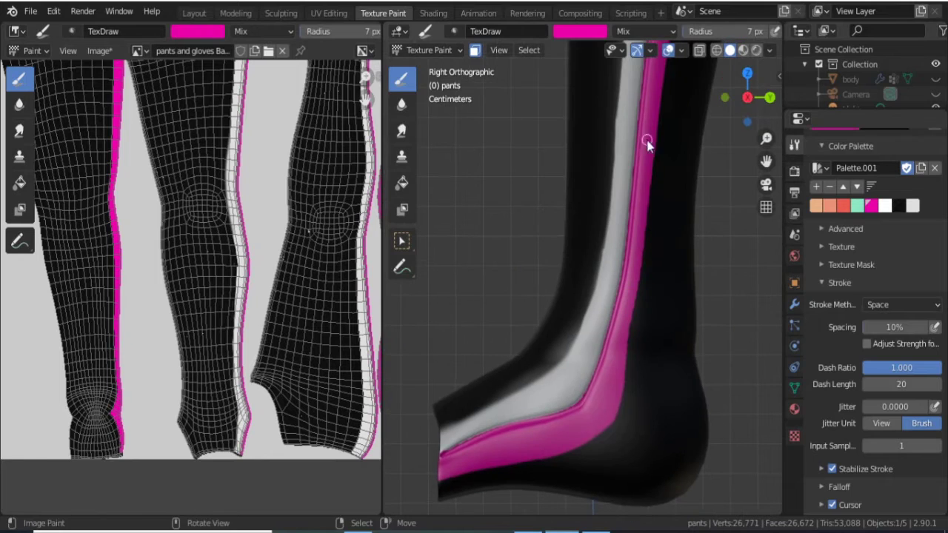
pyautogui.scroll(2, 615, 414)
pyautogui.keyDown('shift'); pyautogui.moveTo(625, 440); pyautogui.dragTo(605, 221, button='middle'); pyautogui.keyUp('shift')
pyautogui.press('s')
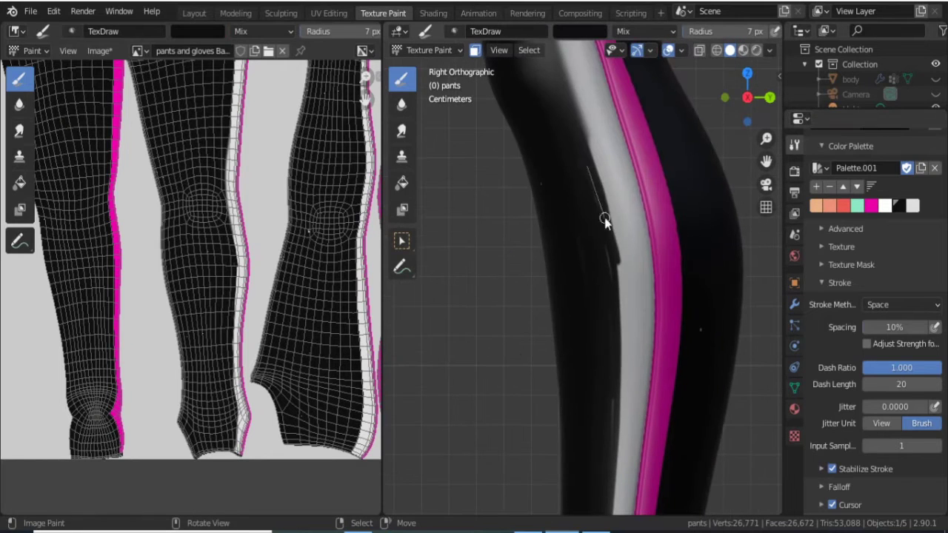
pyautogui.press('s')
pyautogui.moveTo(629, 284)
pyautogui.keyDown('shift'); pyautogui.mouseDown(button='middle')
pyautogui.moveTo(546, 248)
pyautogui.moveTo(633, 261)
pyautogui.moveTo(839, 257)
pyautogui.mouseUp(button='middle'); pyautogui.keyUp('shift')
pyautogui.scroll(-2, 839, 258)
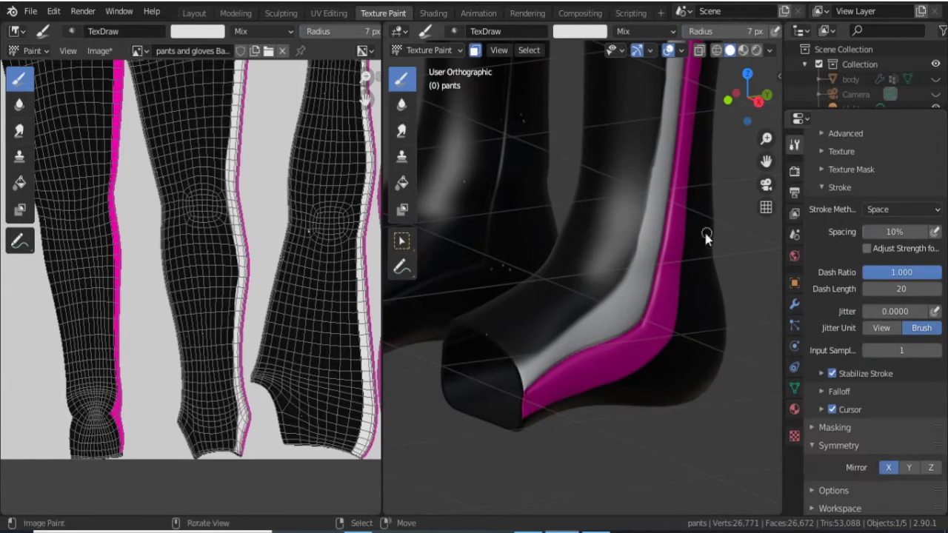
pyautogui.scroll(4, 839, 257)
pyautogui.scroll(3, 485, 383)
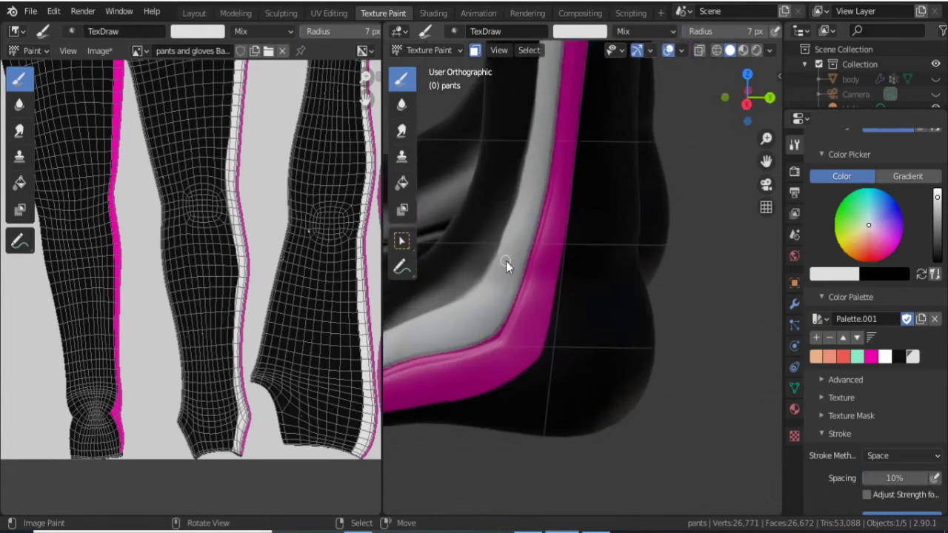
pyautogui.moveTo(506, 261); pyautogui.dragTo(637, 157, button='middle')
pyautogui.moveTo(637, 157); pyautogui.dragTo(628, 215)
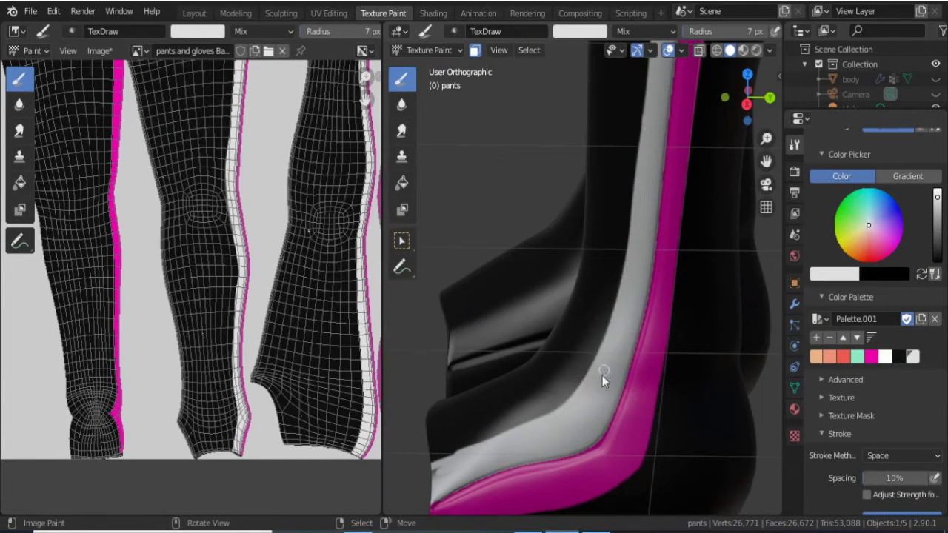
# Sample black, then the light grey stripe colour, and paint a thin light stroke along the leg.
pyautogui.moveTo(640, 186); pyautogui.dragTo(544, 231, button='middle')
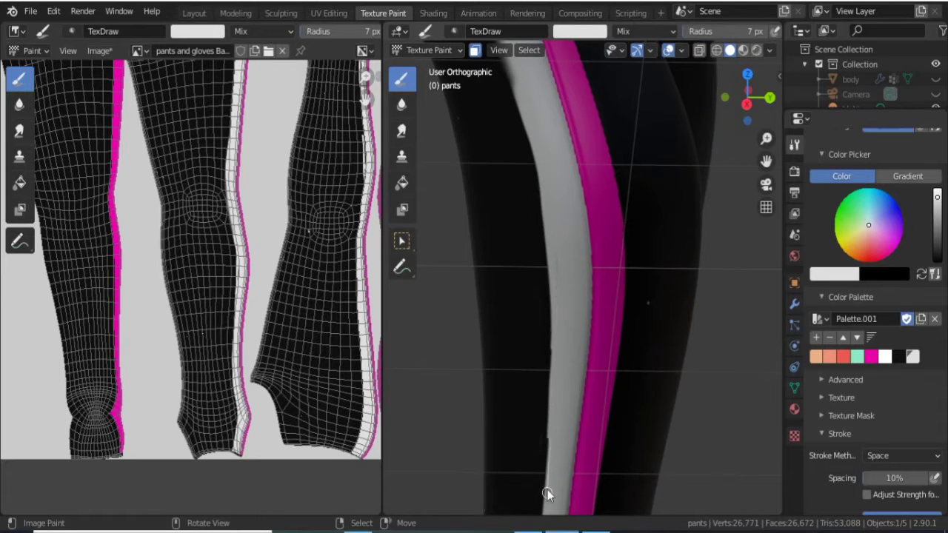
pyautogui.moveTo(547, 494)
pyautogui.mouseDown(button='middle')
pyautogui.moveTo(645, 356)
pyautogui.moveTo(609, 225)
pyautogui.mouseUp(button='middle')
pyautogui.press('s')
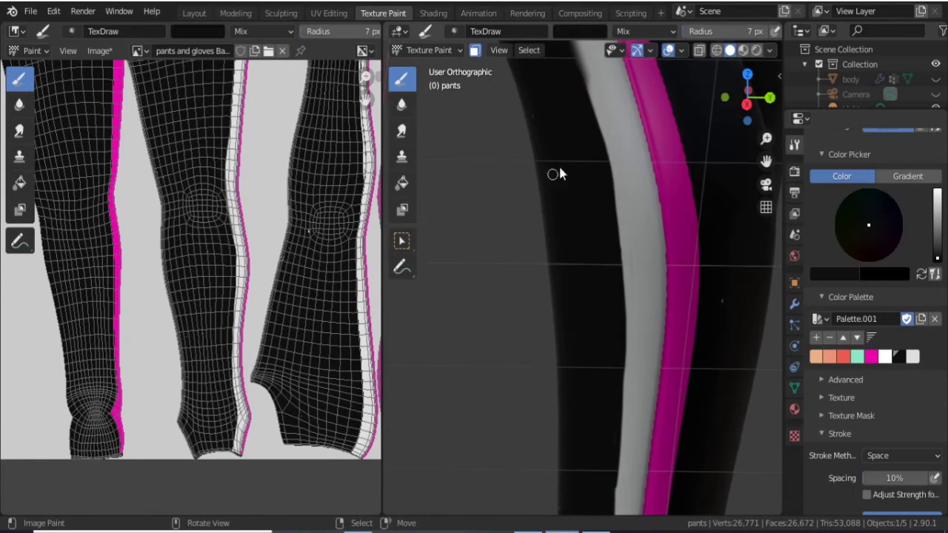
pyautogui.moveTo(557, 174); pyautogui.dragTo(495, 97, button='middle')
pyautogui.press('s')
pyautogui.moveTo(494, 126); pyautogui.dragTo(563, 352)
# Resample the grey stripe colour and paint a grey stroke down the lower leg toward the boot.
pyautogui.moveTo(524, 215); pyautogui.dragTo(550, 474, button='middle')
pyautogui.press('s')
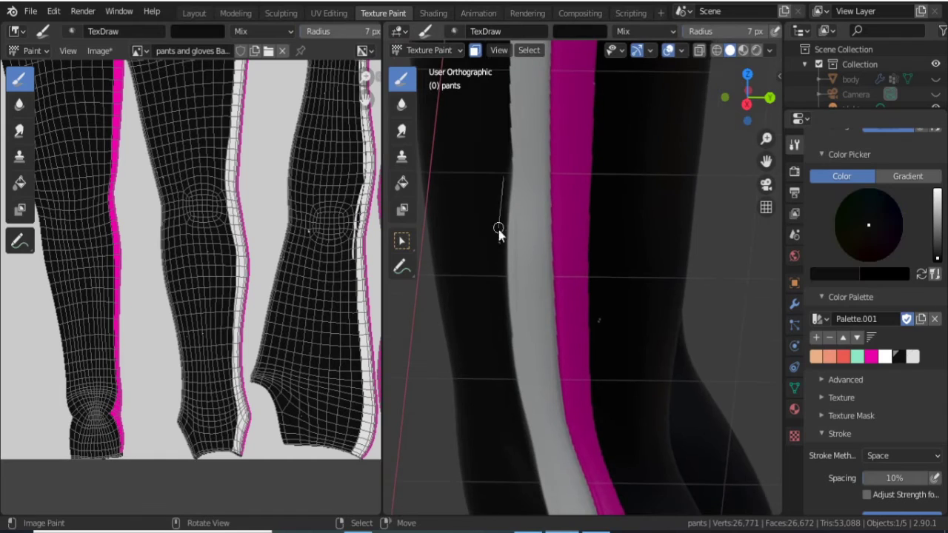
pyautogui.moveTo(513, 412)
pyautogui.mouseDown(button='middle')
pyautogui.moveTo(541, 309)
pyautogui.moveTo(488, 128)
pyautogui.mouseUp(button='middle')
pyautogui.press('s')
pyautogui.moveTo(491, 448); pyautogui.dragTo(543, 168, button='middle')
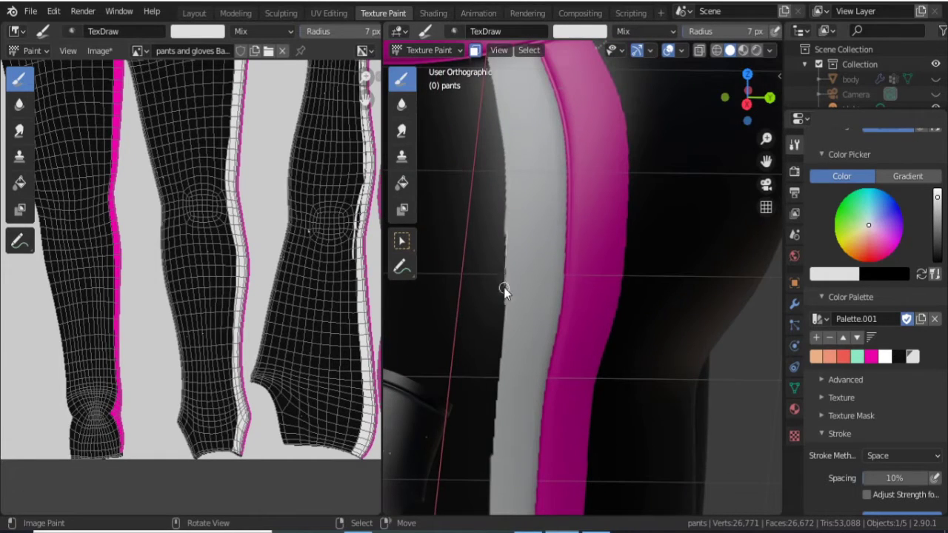
pyautogui.moveTo(504, 287)
pyautogui.mouseDown(button='middle')
pyautogui.moveTo(503, 405)
pyautogui.moveTo(515, 252)
pyautogui.moveTo(504, 361)
pyautogui.moveTo(658, 126)
pyautogui.mouseUp(button='middle')
pyautogui.moveTo(689, 185); pyautogui.dragTo(645, 360)
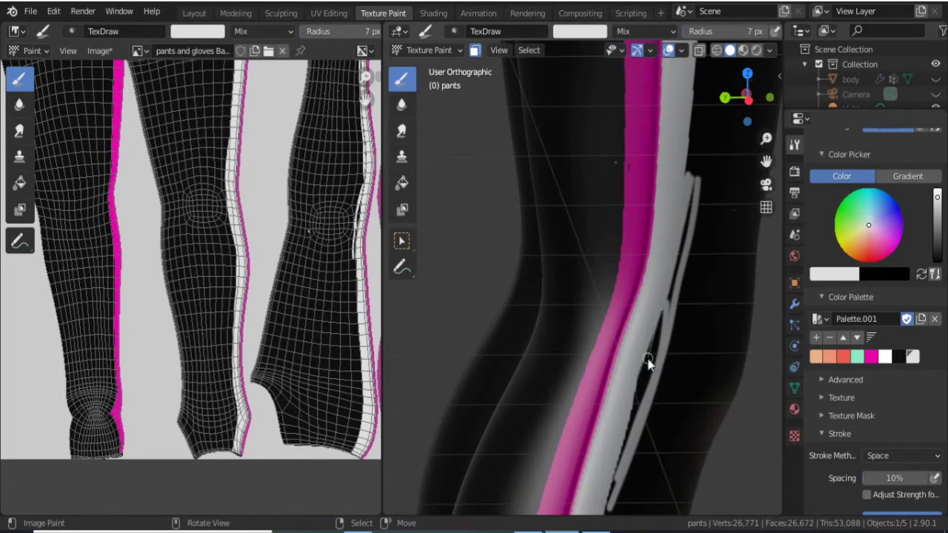
pyautogui.moveTo(645, 360); pyautogui.dragTo(656, 173, button='middle')
pyautogui.scroll(-5, 874, 296)
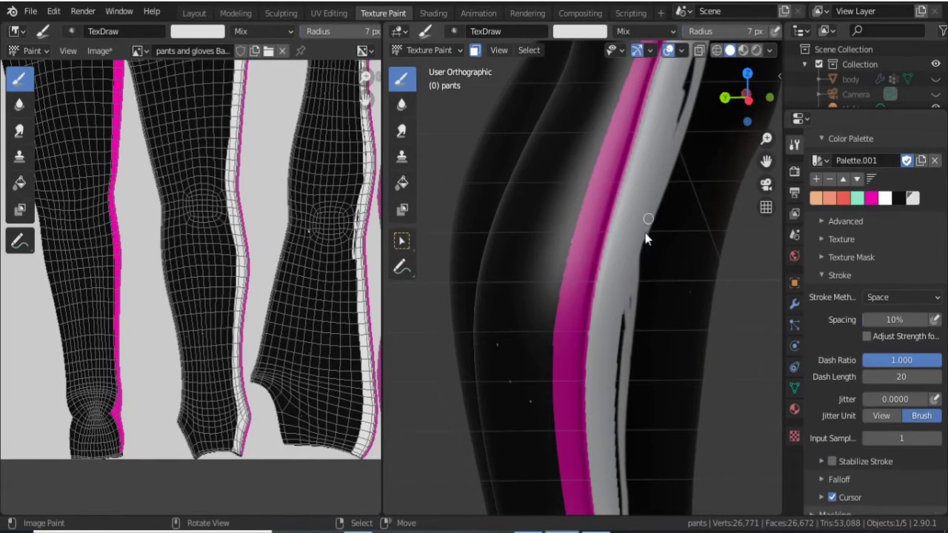
pyautogui.moveTo(646, 237)
pyautogui.mouseDown(button='middle')
pyautogui.moveTo(582, 242)
pyautogui.moveTo(575, 185)
pyautogui.moveTo(564, 176)
pyautogui.mouseUp(button='middle')
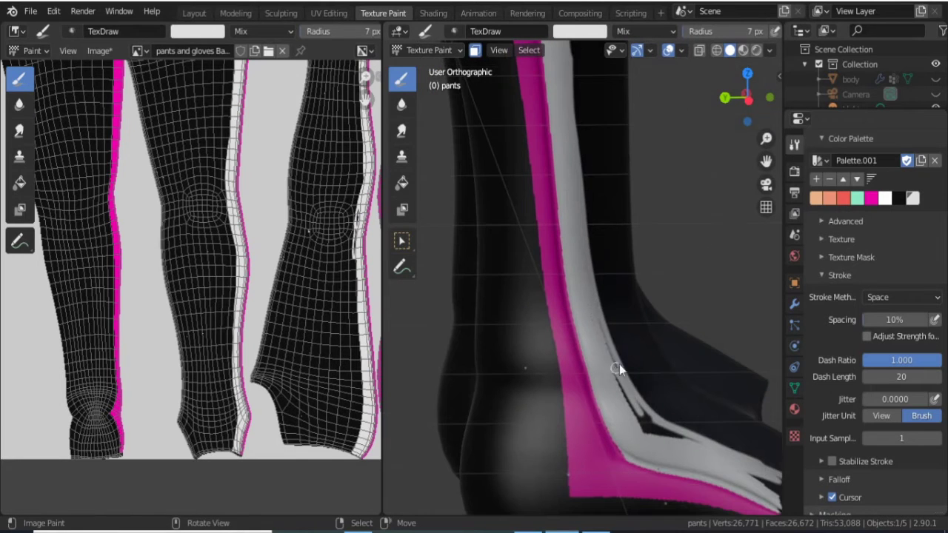
pyautogui.moveTo(673, 446)
pyautogui.mouseDown(button='middle')
pyautogui.moveTo(670, 294)
pyautogui.moveTo(681, 393)
pyautogui.moveTo(644, 459)
pyautogui.moveTo(597, 163)
pyautogui.moveTo(522, 360)
pyautogui.mouseUp(button='middle')
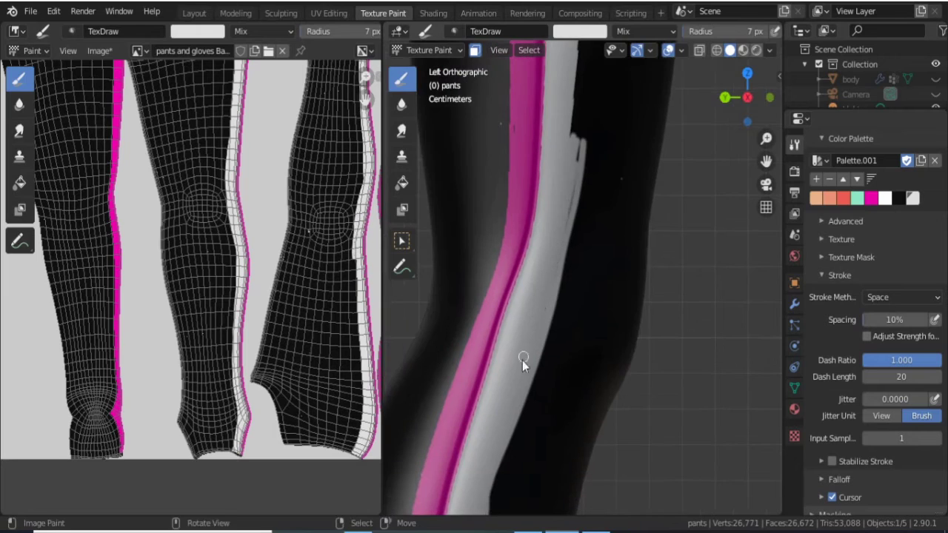
pyautogui.keyDown('shift'); pyautogui.moveTo(560, 224); pyautogui.dragTo(579, 155, button='middle'); pyautogui.keyUp('shift')
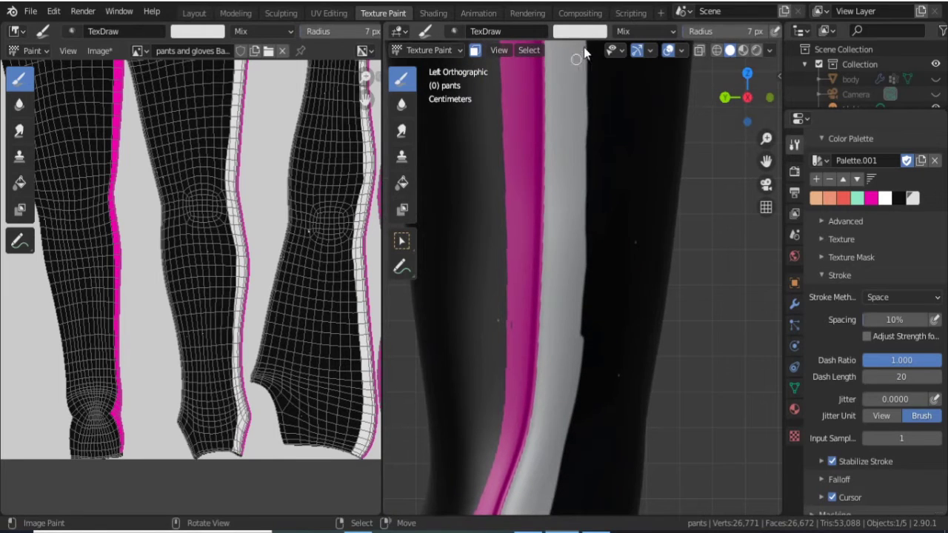
# Paint pink along the edge of the magenta side stripe.
pyautogui.scroll(-3, 583, 237)
pyautogui.click(871, 198)
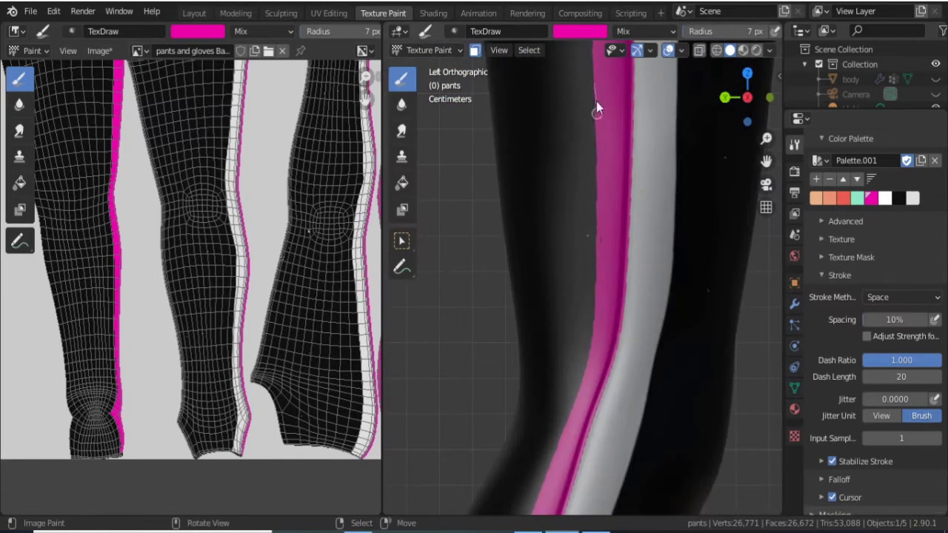
pyautogui.keyDown('shift'); pyautogui.moveTo(596, 101); pyautogui.dragTo(676, 151, button='middle'); pyautogui.keyUp('shift')
pyautogui.moveTo(623, 278)
pyautogui.mouseDown(button='middle')
pyautogui.moveTo(529, 272)
pyautogui.moveTo(509, 229)
pyautogui.mouseUp(button='middle')
pyautogui.keyDown('shift'); pyautogui.moveTo(609, 523); pyautogui.dragTo(567, 215, button='middle'); pyautogui.keyUp('shift')
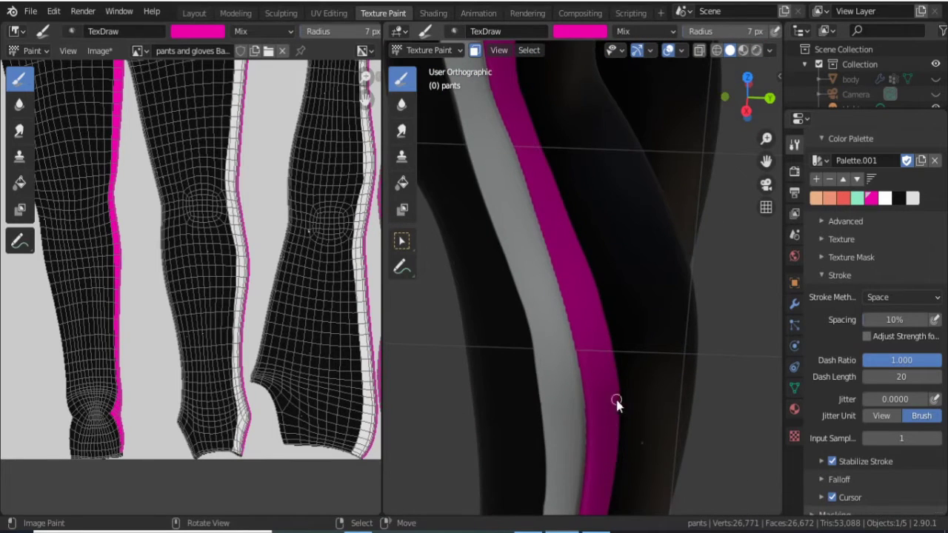
pyautogui.moveTo(617, 404)
pyautogui.mouseDown(button='middle')
pyautogui.moveTo(568, 349)
pyautogui.moveTo(555, 360)
pyautogui.moveTo(573, 203)
pyautogui.mouseUp(button='middle')
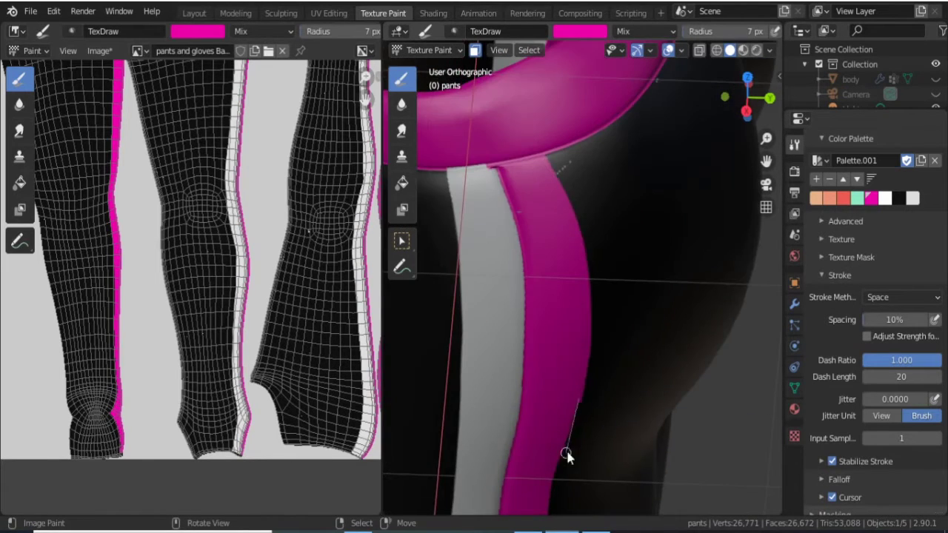
# Paint black along the stripe's outer edge.
pyautogui.click(898, 198)
pyautogui.moveTo(578, 214); pyautogui.dragTo(595, 265)
pyautogui.moveTo(584, 427); pyautogui.dragTo(645, 250, button='middle')
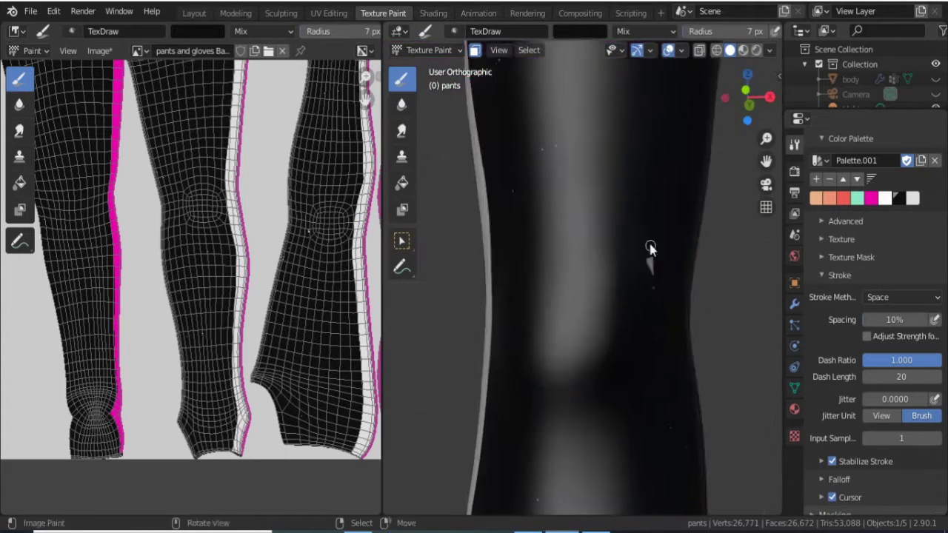
pyautogui.scroll(-5, 521, 349)
pyautogui.scroll(5, 526, 203)
pyautogui.moveTo(527, 203); pyautogui.dragTo(468, 177, button='middle')
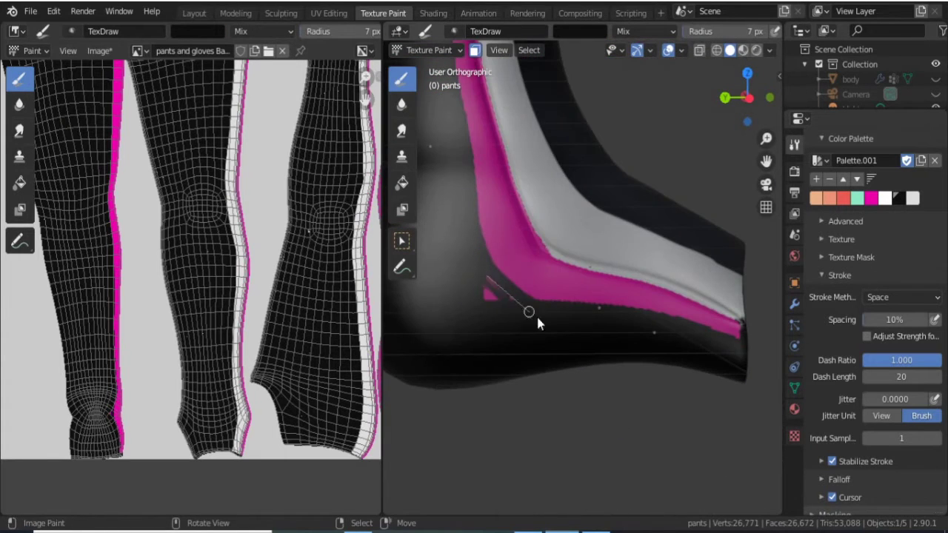
# Paint pink along the stripe's edges down to the ankle cuff.
pyautogui.click(871, 198)
pyautogui.moveTo(749, 222)
pyautogui.mouseDown(button='middle')
pyautogui.moveTo(728, 259)
pyautogui.moveTo(536, 210)
pyautogui.mouseUp(button='middle')
pyautogui.moveTo(546, 414); pyautogui.dragTo(555, 465)
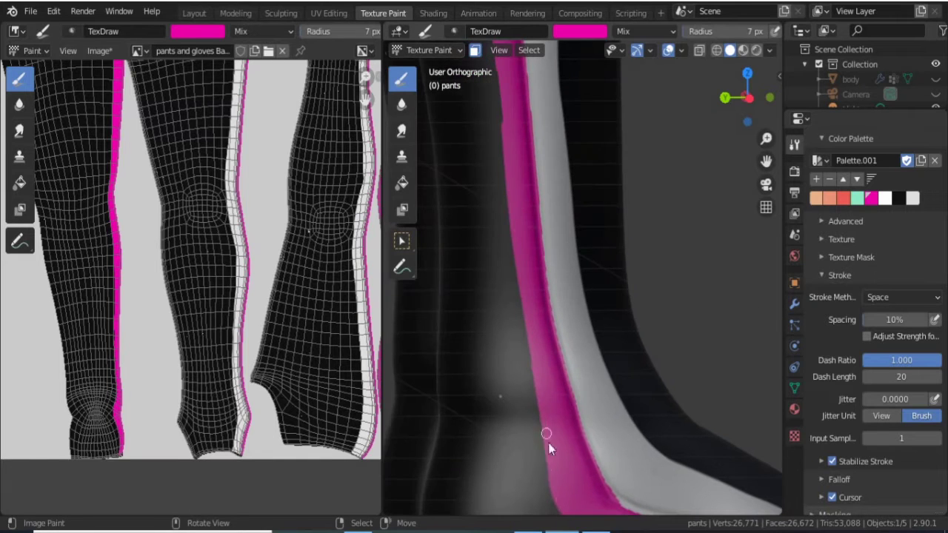
pyautogui.moveTo(548, 443); pyautogui.dragTo(507, 280, button='middle')
pyautogui.moveTo(507, 280); pyautogui.dragTo(514, 331)
pyautogui.moveTo(521, 411); pyautogui.dragTo(573, 215, button='middle')
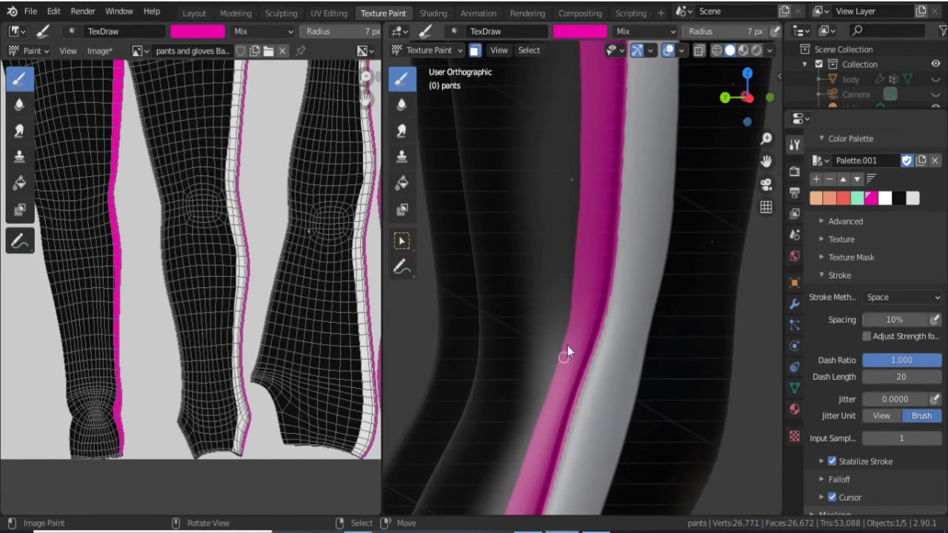
pyautogui.moveTo(567, 347); pyautogui.dragTo(590, 223, button='middle')
pyautogui.moveTo(591, 222); pyautogui.dragTo(572, 291)
pyautogui.moveTo(588, 222)
pyautogui.mouseDown(button='middle')
pyautogui.moveTo(584, 178)
pyautogui.moveTo(559, 148)
pyautogui.mouseUp(button='middle')
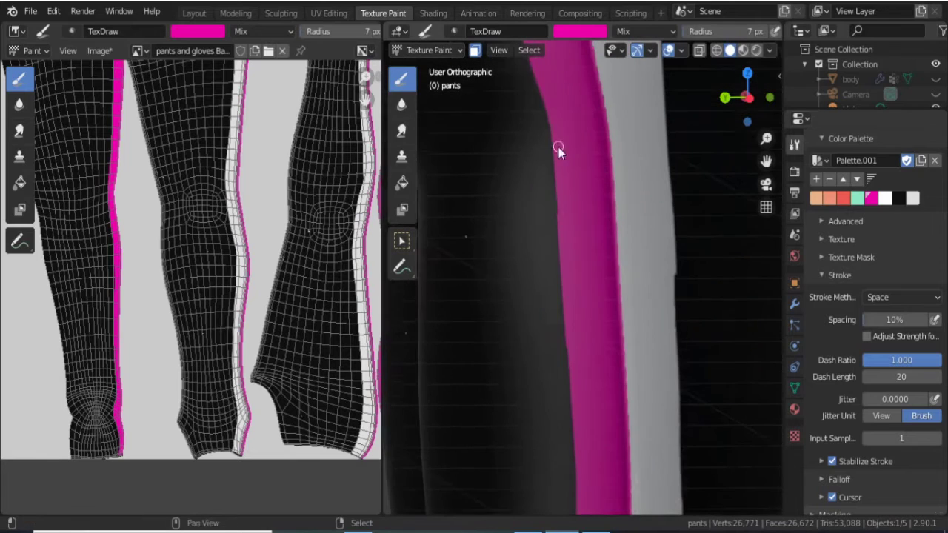
# Sample black from the pants as the paint colour and look over the striped leg.
pyautogui.press('s')
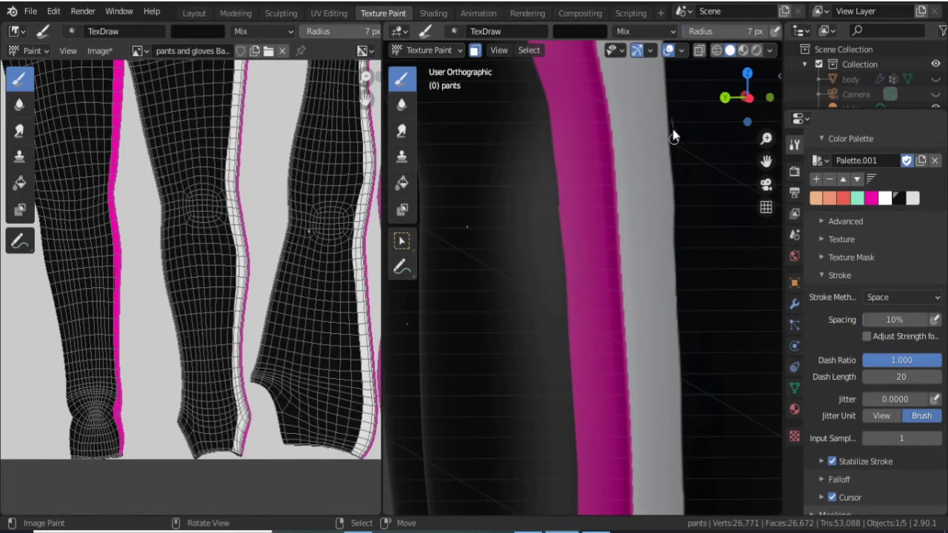
pyautogui.scroll(-10, 416, 291)
pyautogui.scroll(6, 628, 196)
pyautogui.scroll(3, 593, 258)
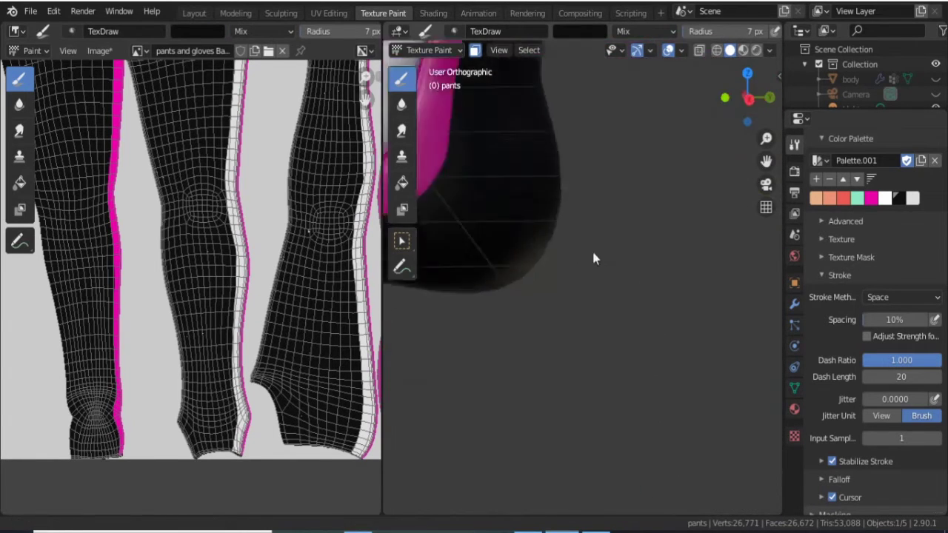
pyautogui.moveTo(593, 258); pyautogui.dragTo(609, 158, button='middle')
pyautogui.scroll(-5, 563, 196)
pyautogui.moveTo(563, 196); pyautogui.dragTo(586, 170, button='middle')
# Inspect the painted stripes from the front and back of the pants legs.
pyautogui.press('KP_1')
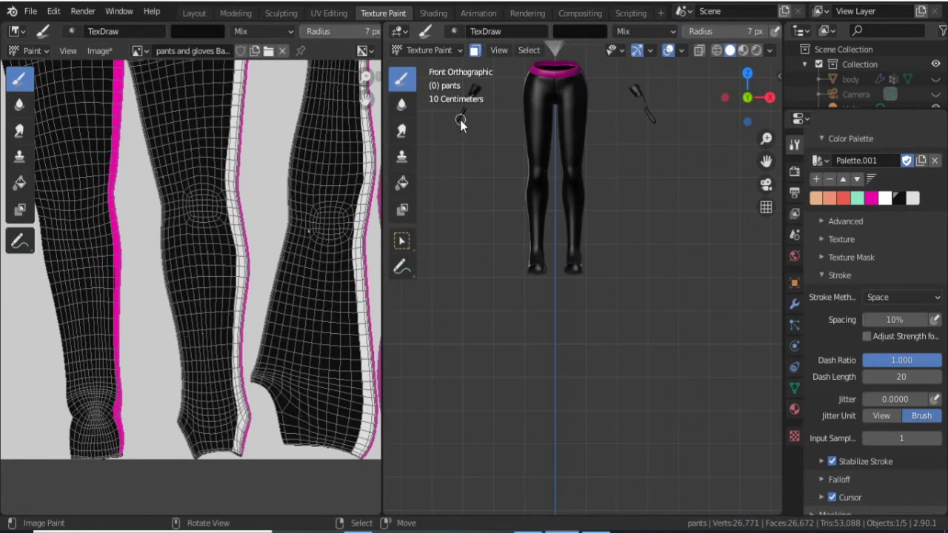
pyautogui.scroll(5, 460, 123)
pyautogui.keyDown('shift'); pyautogui.scroll(5, 615, 134); pyautogui.keyUp('shift')
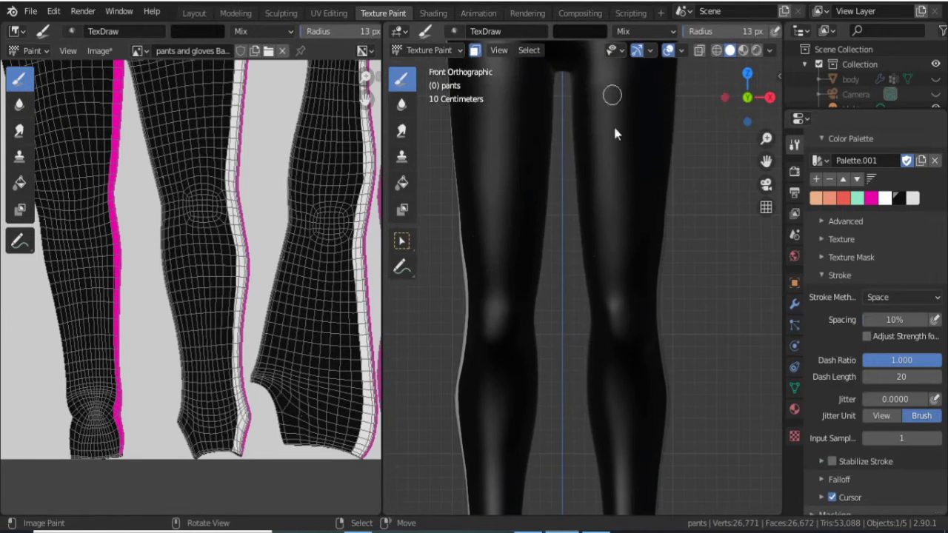
pyautogui.keyDown('shift'); pyautogui.scroll(5, 483, 275); pyautogui.keyUp('shift')
pyautogui.scroll(-3, 586, 289)
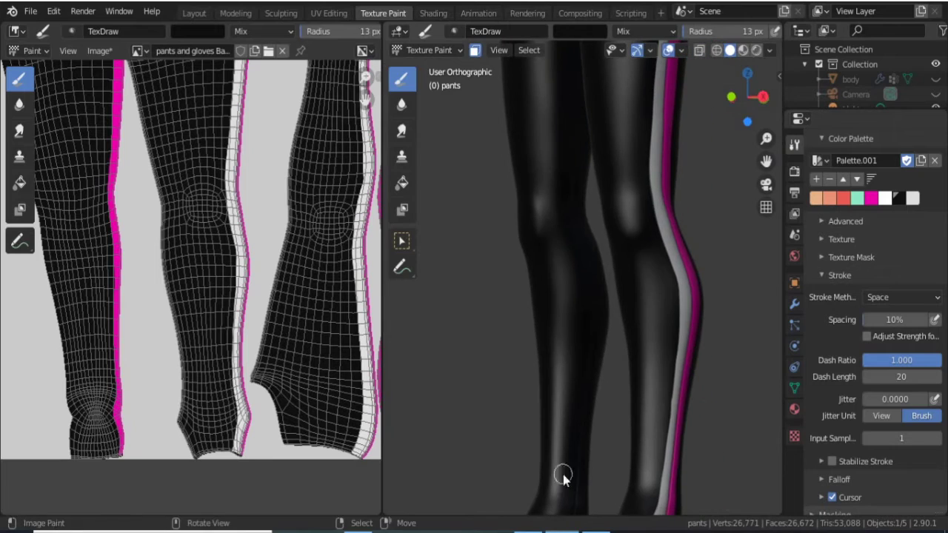
pyautogui.moveTo(563, 478); pyautogui.dragTo(437, 245, button='middle')
pyautogui.moveTo(548, 403)
pyautogui.keyDown('shift'); pyautogui.mouseDown(button='middle')
pyautogui.moveTo(497, 241)
pyautogui.moveTo(600, 169)
pyautogui.moveTo(417, 314)
pyautogui.moveTo(495, 154)
pyautogui.moveTo(745, 274)
pyautogui.moveTo(557, 163)
pyautogui.mouseUp(button='middle'); pyautogui.keyUp('shift')
pyautogui.scroll(3, 611, 367)
pyautogui.scroll(2, 519, 286)
pyautogui.scroll(3, 491, 371)
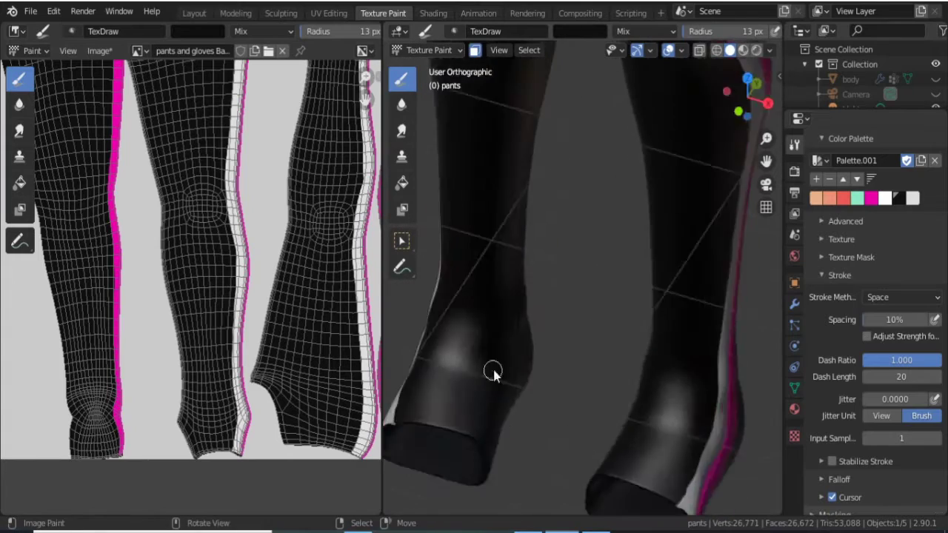
pyautogui.press('KP_1')
# Open the painted image's options, check the Shading workspace, then return to Texture Paint.
pyautogui.click(103, 51)
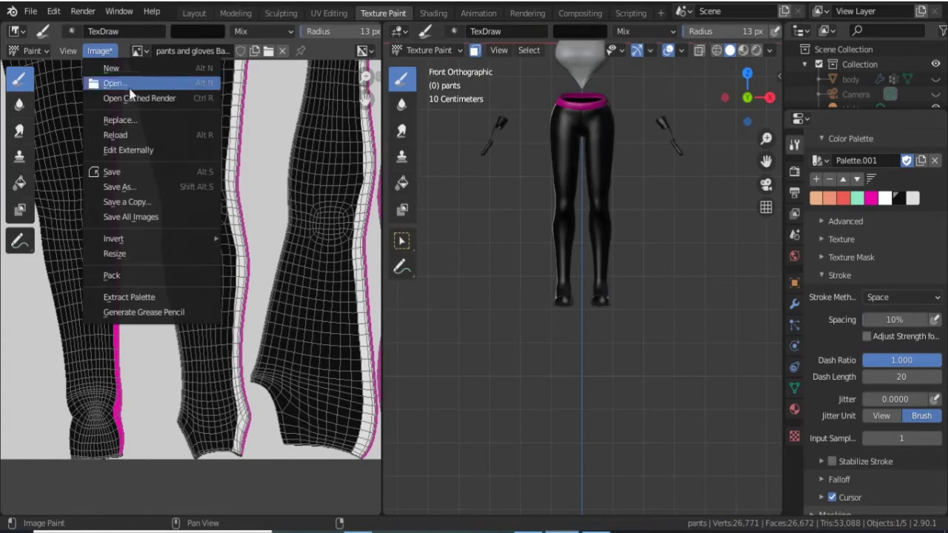
pyautogui.click(434, 12)
pyautogui.click(383, 13)
pyautogui.scroll(4, 563, 185)
pyautogui.moveTo(548, 222)
pyautogui.mouseDown(button='middle')
pyautogui.moveTo(565, 190)
pyautogui.moveTo(614, 296)
pyautogui.moveTo(491, 313)
pyautogui.moveTo(586, 316)
pyautogui.moveTo(601, 295)
pyautogui.mouseUp(button='middle')
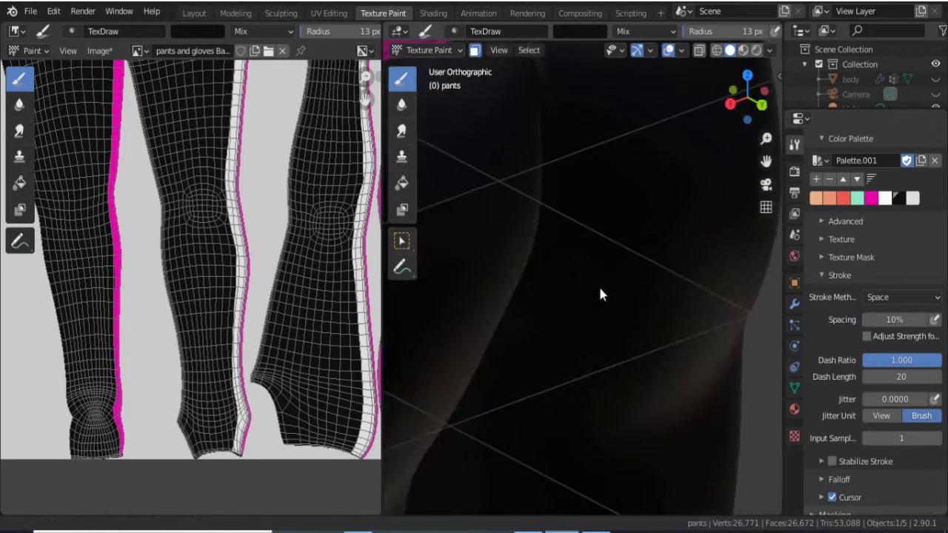
pyautogui.scroll(-8, 601, 295)
# In the Shading workspace, add a Bump node and link the image's Color to its Height.
pyautogui.click(433, 13)
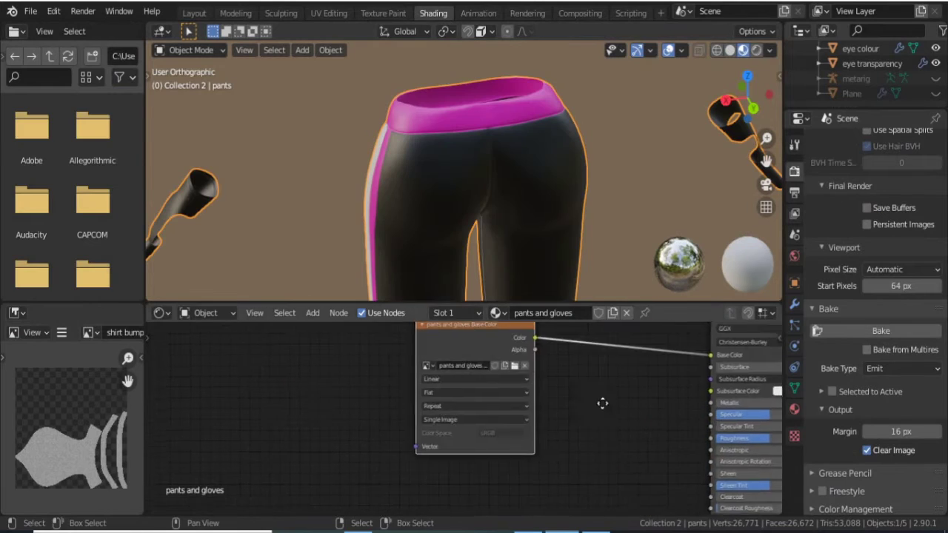
pyautogui.hotkey('shift', 'a')
pyautogui.click(466, 354)
pyautogui.write('bump')
pyautogui.press('Return')
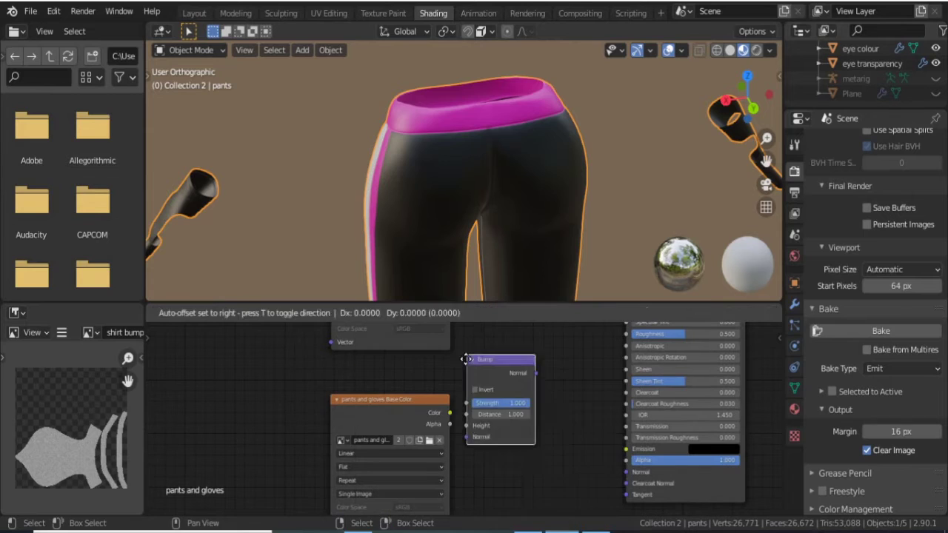
pyautogui.click(500, 414)
pyautogui.moveTo(450, 412); pyautogui.dragTo(500, 481)
# Load Fabric039_2K_Displacement.jpg into the texture and set its colour space to Non-Color.
pyautogui.click(341, 440)
pyautogui.click(377, 337)
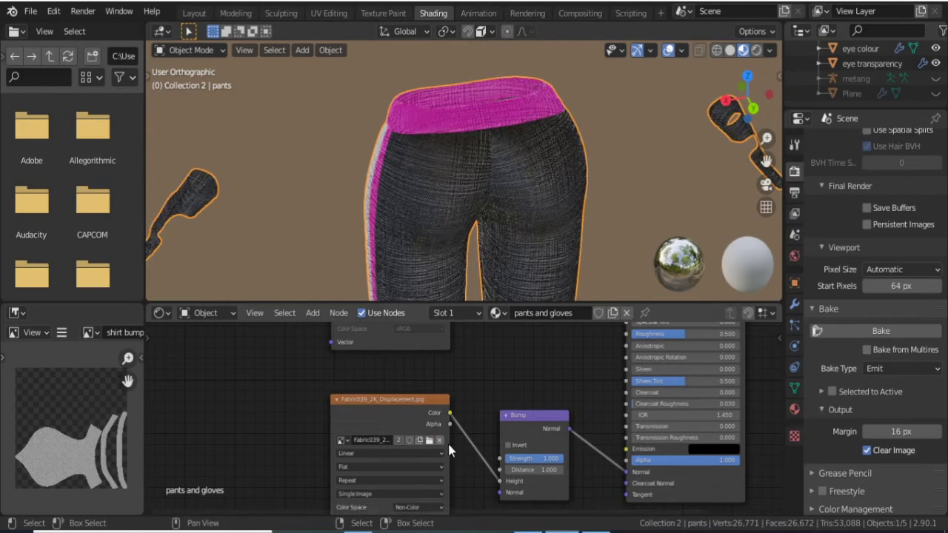
pyautogui.moveTo(474, 185); pyautogui.dragTo(551, 119, button='middle')
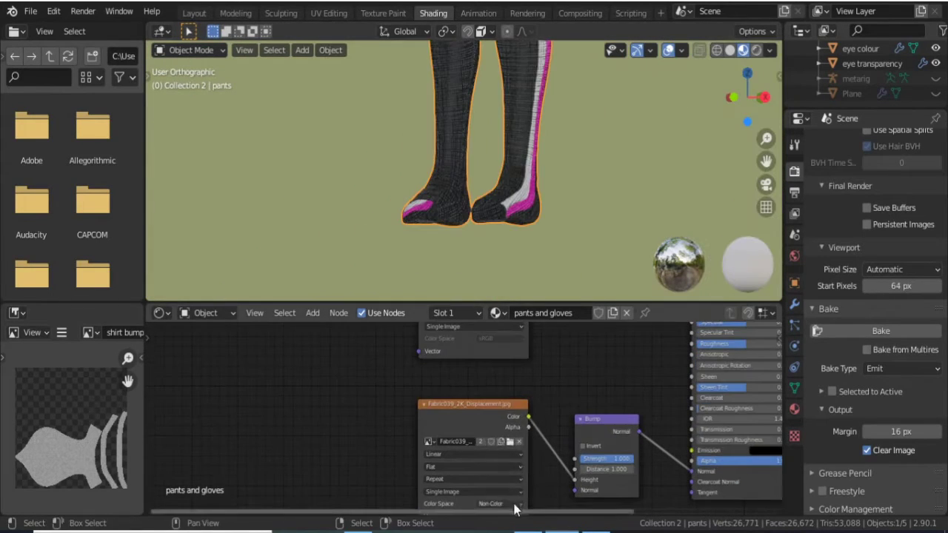
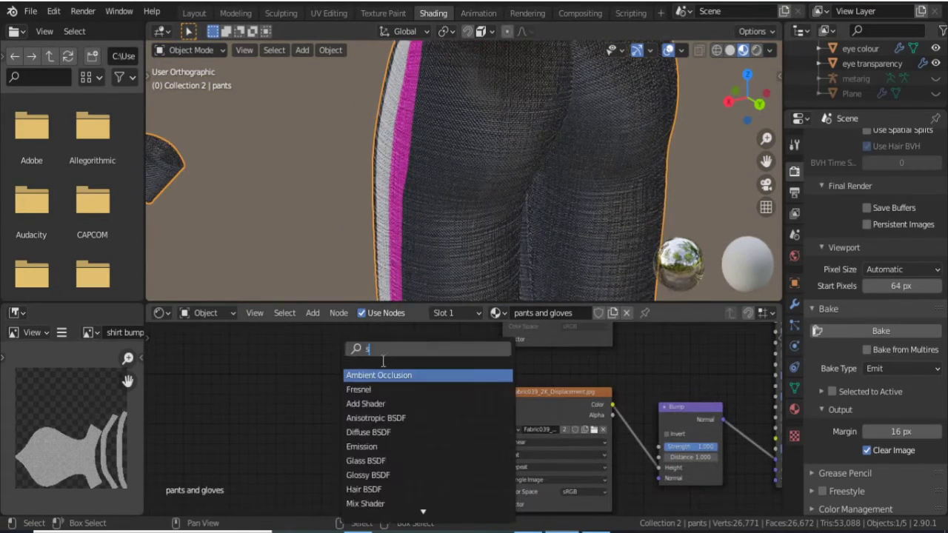
# Raise the Mapping node Scale X/Y/Z to about 15.6 and check the finer fabric tiling on the pants.
pyautogui.moveTo(441, 403); pyautogui.dragTo(390, 449)
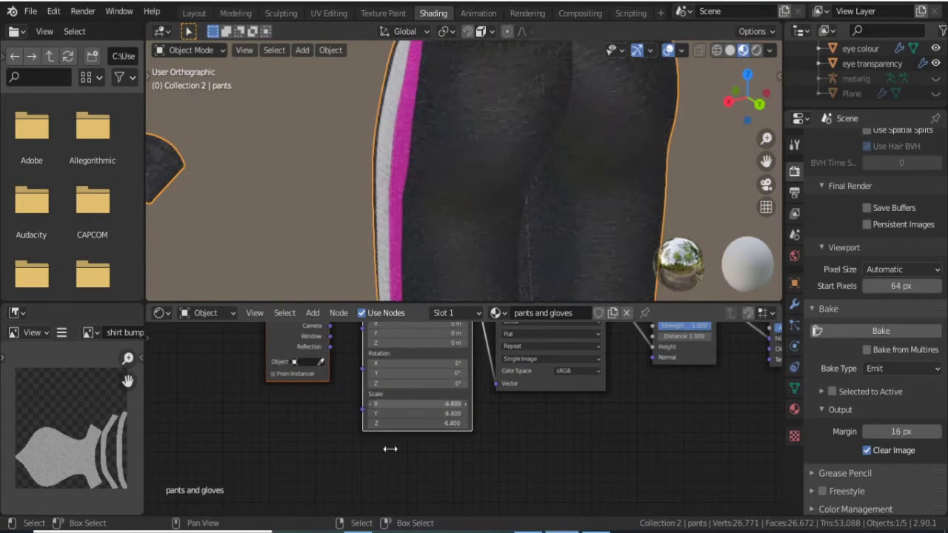
pyautogui.moveTo(565, 402); pyautogui.dragTo(518, 397)
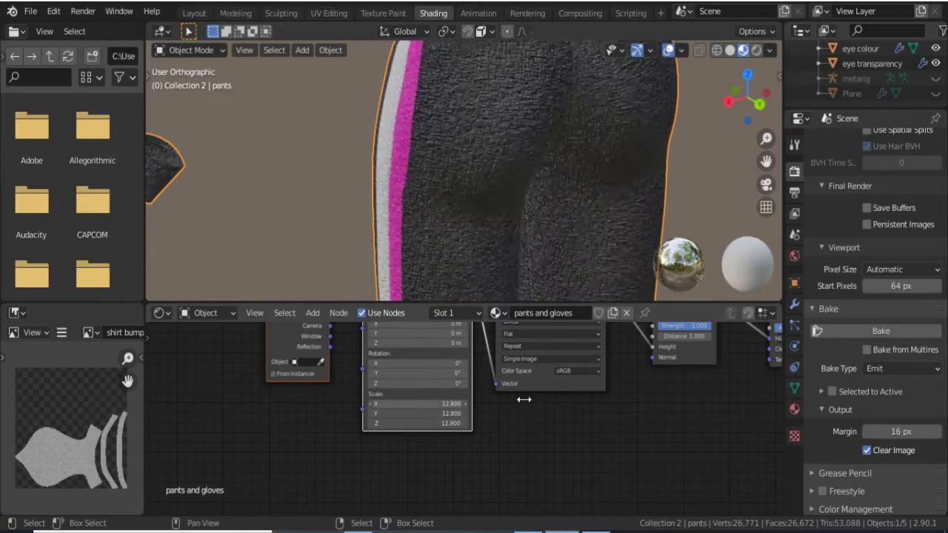
pyautogui.moveTo(519, 282)
pyautogui.mouseDown(button='middle')
pyautogui.moveTo(547, 290)
pyautogui.moveTo(215, 281)
pyautogui.mouseUp(button='middle')
pyautogui.moveTo(668, 336); pyautogui.dragTo(614, 397, button='middle')
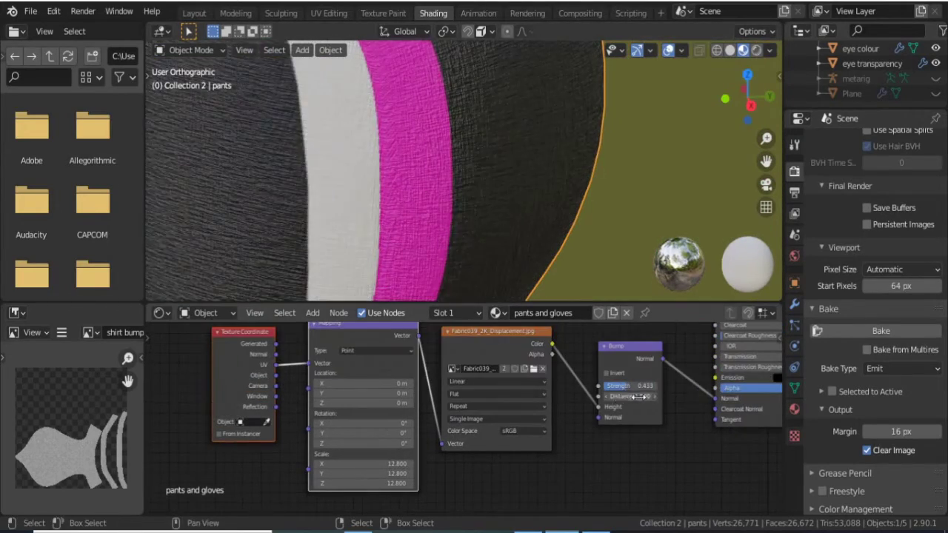
pyautogui.scroll(-5, 518, 223)
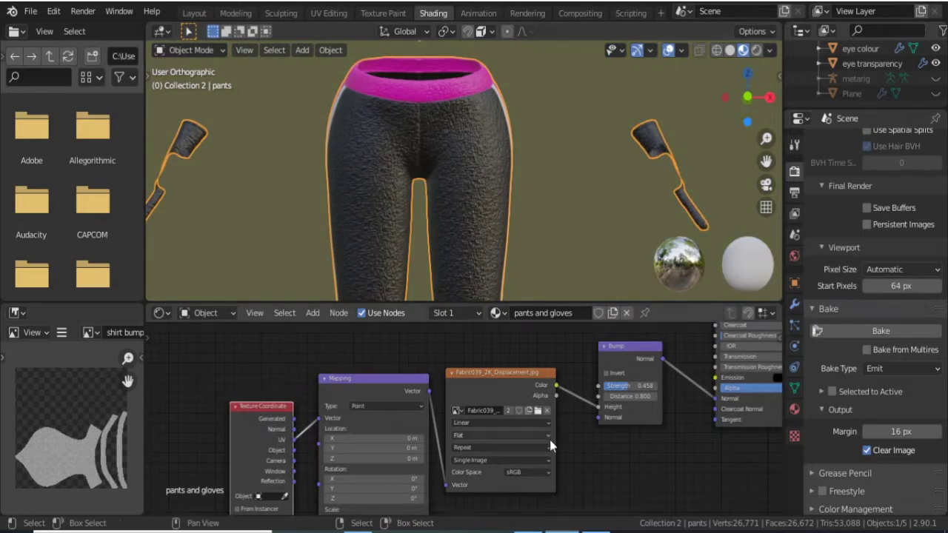
pyautogui.scroll(3, 414, 414)
pyautogui.moveTo(422, 426); pyautogui.dragTo(464, 456)
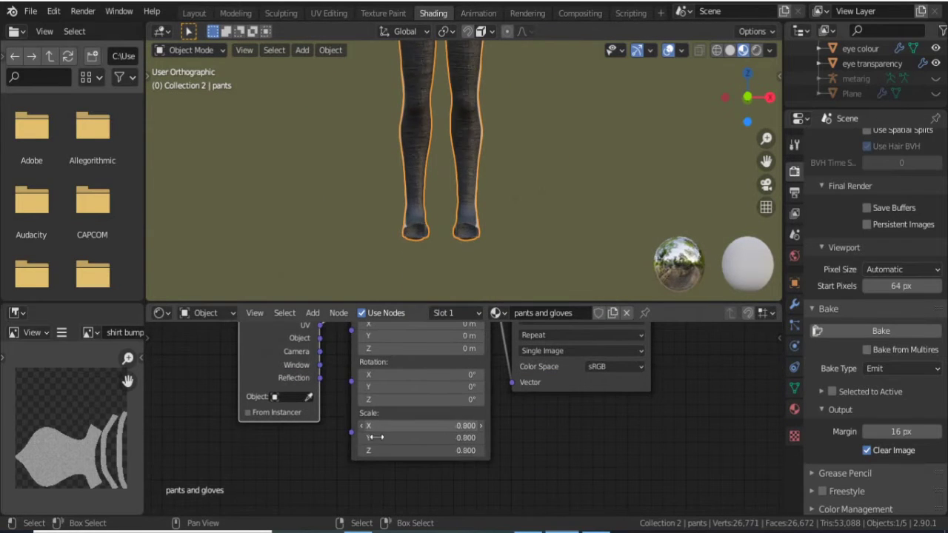
pyautogui.scroll(6, 474, 185)
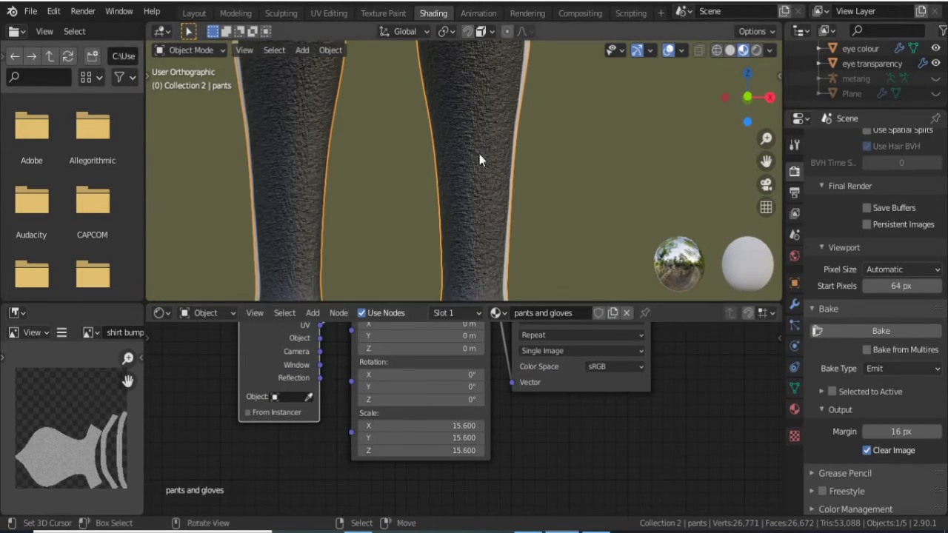
pyautogui.moveTo(666, 333); pyautogui.dragTo(522, 448, button='middle')
# Set the fabric Bump strength to 0.25 and move the base colour image node aside.
pyautogui.press('Return')
pyautogui.scroll(-3, 519, 222)
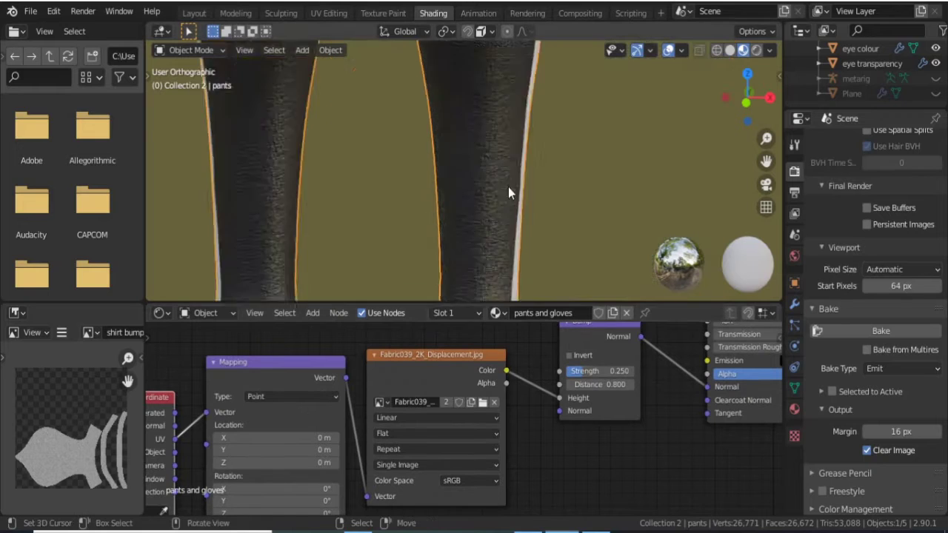
pyautogui.scroll(-3, 519, 222)
pyautogui.moveTo(741, 334); pyautogui.dragTo(554, 480, button='middle')
pyautogui.moveTo(532, 223)
pyautogui.mouseDown(button='middle')
pyautogui.moveTo(519, 122)
pyautogui.moveTo(658, 125)
pyautogui.moveTo(416, 361)
pyautogui.mouseUp(button='middle')
pyautogui.moveTo(402, 360); pyautogui.dragTo(394, 414)
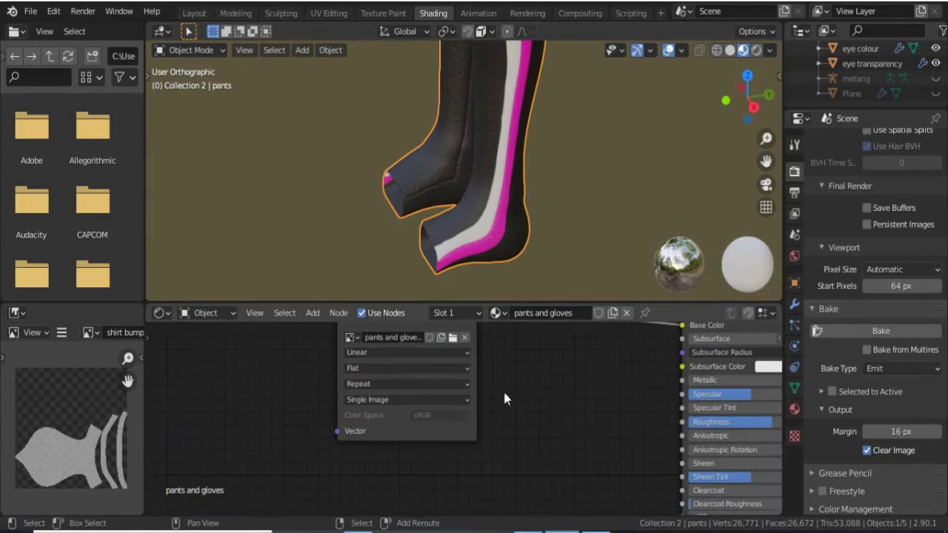
# Add a Bump node fed by the pants' colour image and plug its Normal into the Mix node.
pyautogui.hotkey('shift', 'a')
pyautogui.click(385, 356)
pyautogui.write('bump')
pyautogui.press('Return')
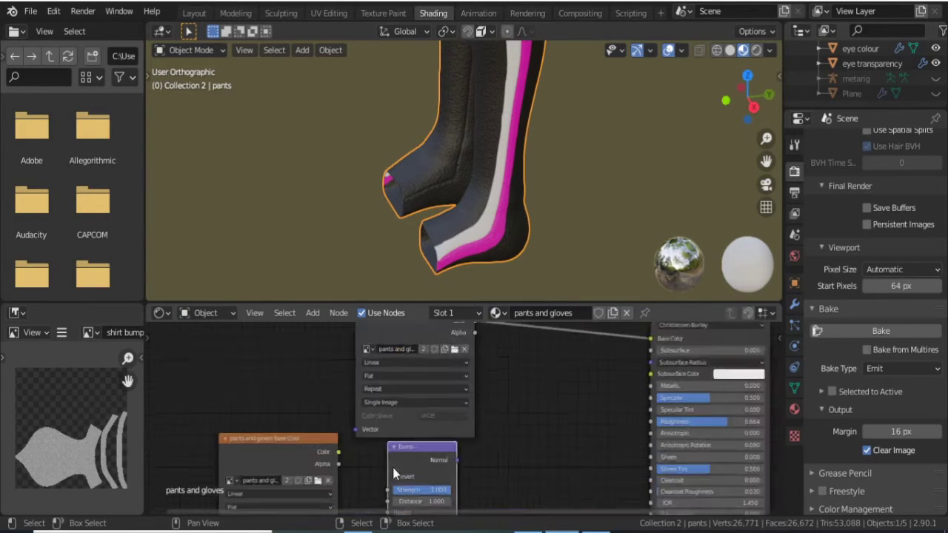
pyautogui.click(437, 363)
pyautogui.moveTo(474, 349); pyautogui.dragTo(510, 400)
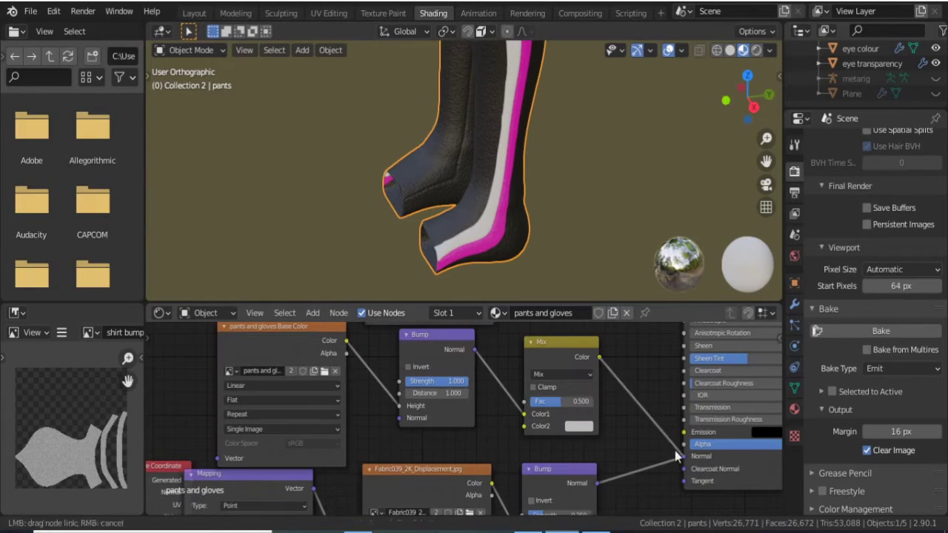
pyautogui.moveTo(676, 456); pyautogui.dragTo(683, 456)
# Orbit around the legs to inspect the combined bump, then switch to the Texture Paint workspace.
pyautogui.moveTo(518, 185)
pyautogui.mouseDown(button='middle')
pyautogui.moveTo(557, 172)
pyautogui.moveTo(474, 282)
pyautogui.mouseUp(button='middle')
pyautogui.scroll(5, 557, 172)
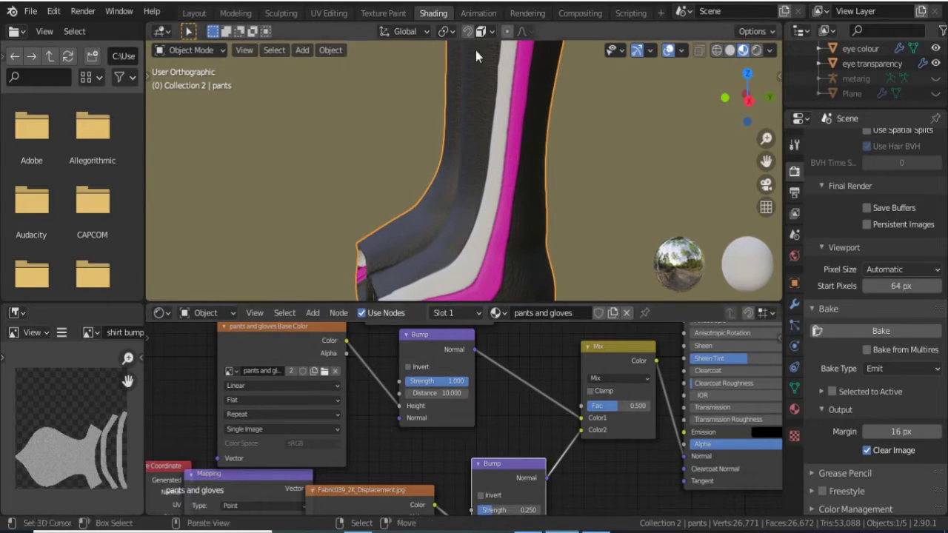
pyautogui.moveTo(474, 244); pyautogui.dragTo(462, 153, button='middle')
pyautogui.moveTo(541, 413)
pyautogui.mouseDown(button='middle')
pyautogui.moveTo(627, 327)
pyautogui.moveTo(610, 359)
pyautogui.mouseUp(button='middle')
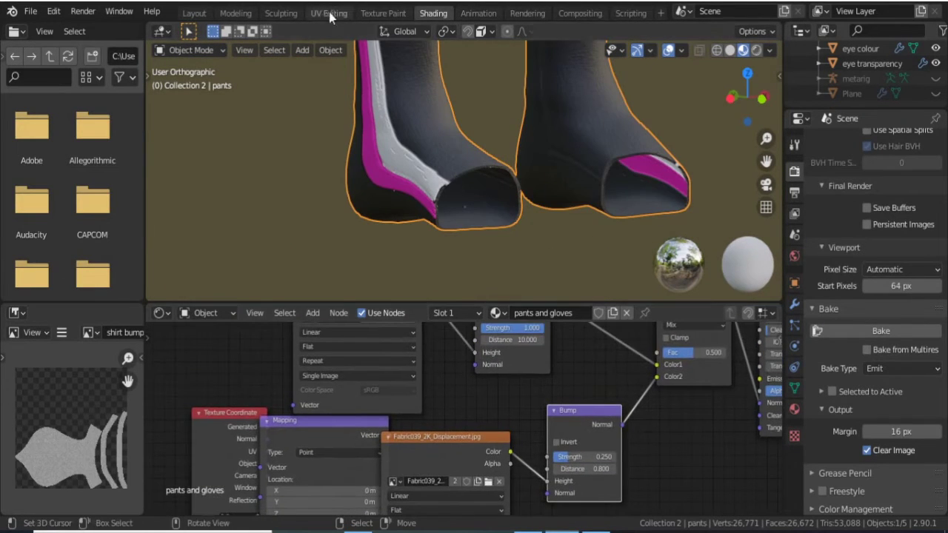
pyautogui.moveTo(460, 171); pyautogui.dragTo(445, 204, button='middle')
pyautogui.hotkey('ctrl', 'pageup')
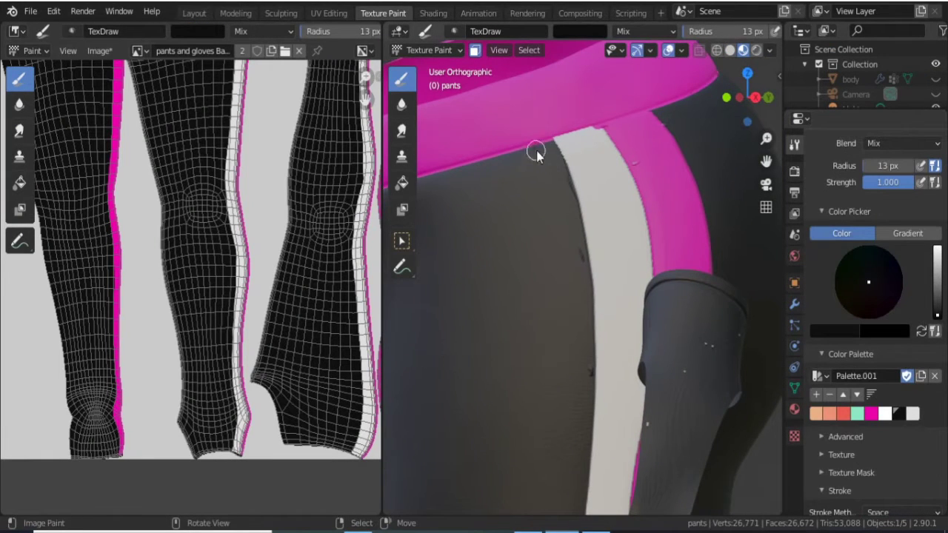
# Line up the leg stripe and paint white along it beside the magenta.
pyautogui.moveTo(536, 152)
pyautogui.mouseDown(button='middle')
pyautogui.moveTo(582, 254)
pyautogui.moveTo(545, 237)
pyautogui.mouseUp(button='middle')
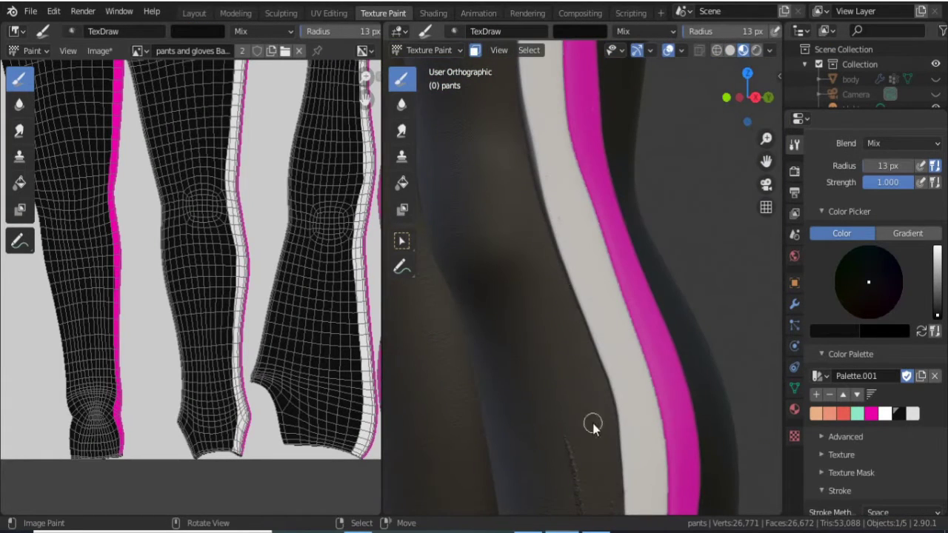
pyautogui.moveTo(592, 424)
pyautogui.mouseDown(button='middle')
pyautogui.moveTo(616, 414)
pyautogui.moveTo(629, 324)
pyautogui.moveTo(696, 335)
pyautogui.mouseUp(button='middle')
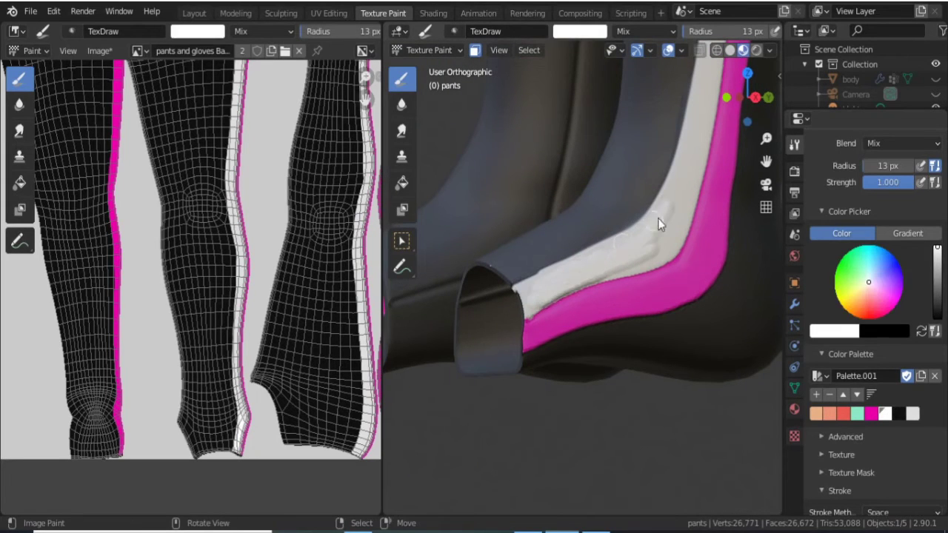
pyautogui.keyDown('shift'); pyautogui.moveTo(552, 296); pyautogui.dragTo(606, 317, button='middle'); pyautogui.keyUp('shift')
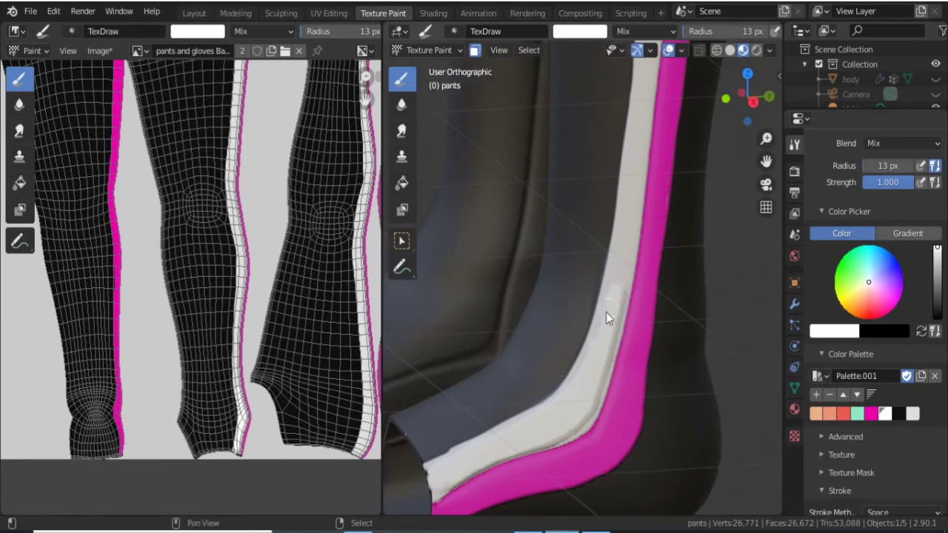
pyautogui.moveTo(585, 374); pyautogui.dragTo(593, 198, button='middle')
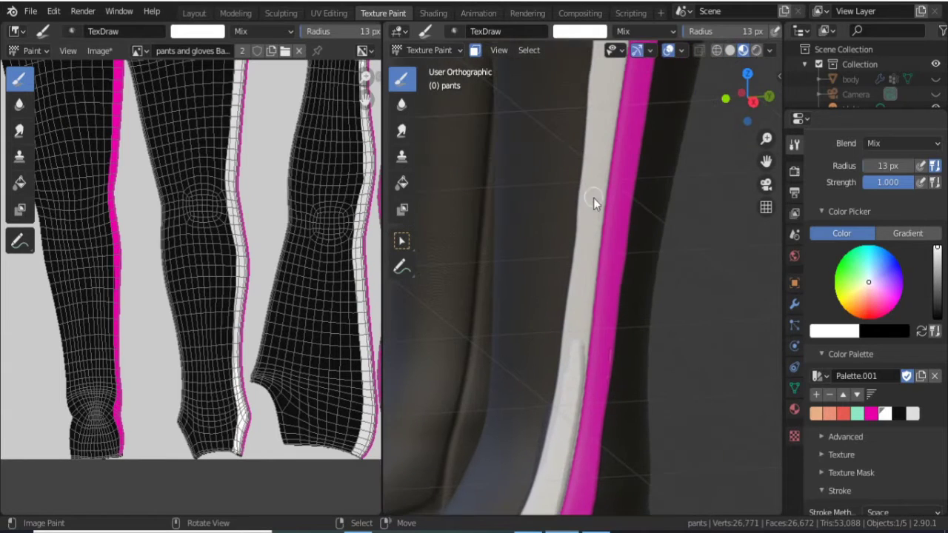
pyautogui.moveTo(585, 300); pyautogui.dragTo(573, 217, button='middle')
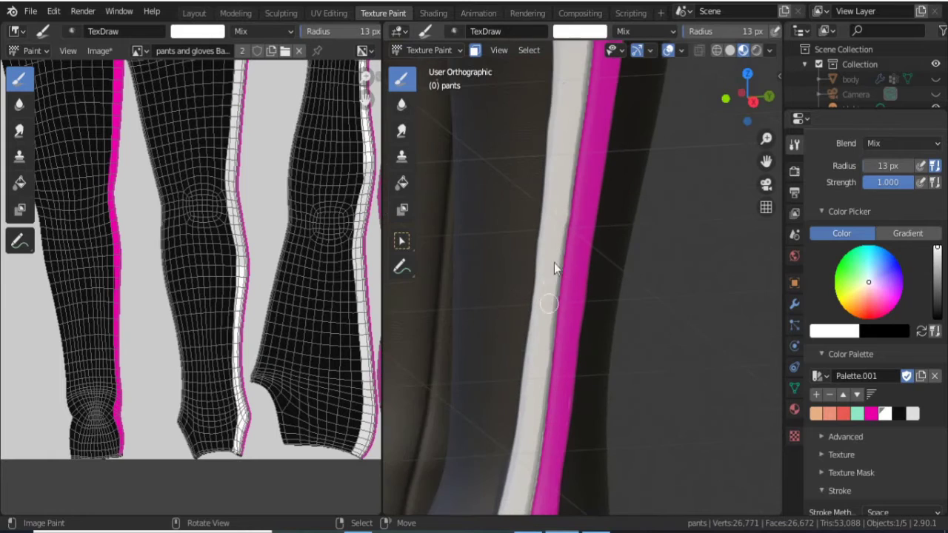
pyautogui.moveTo(554, 263)
pyautogui.mouseDown(button='middle')
pyautogui.moveTo(558, 378)
pyautogui.moveTo(560, 163)
pyautogui.mouseUp(button='middle')
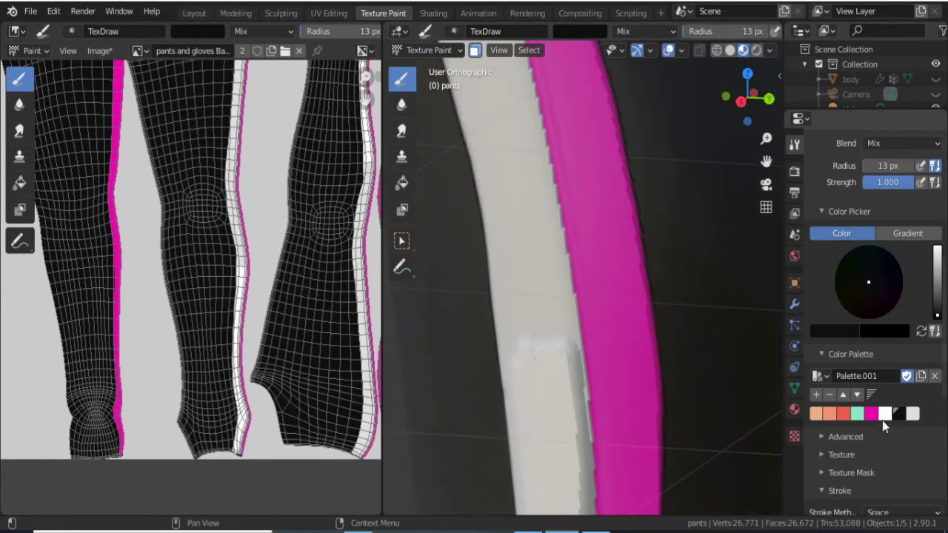
pyautogui.press('x')
pyautogui.moveTo(520, 280); pyautogui.dragTo(575, 355, button='middle')
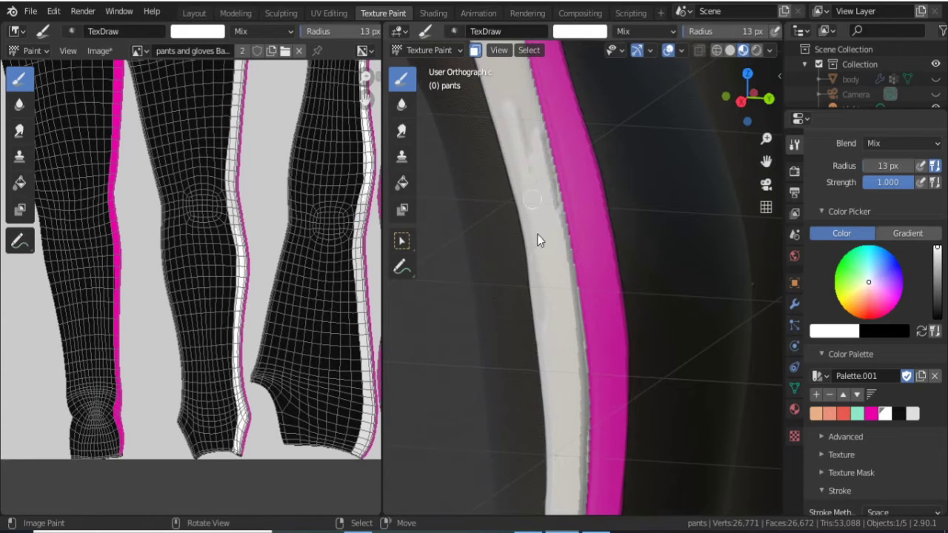
pyautogui.moveTo(487, 79); pyautogui.dragTo(547, 261, button='middle')
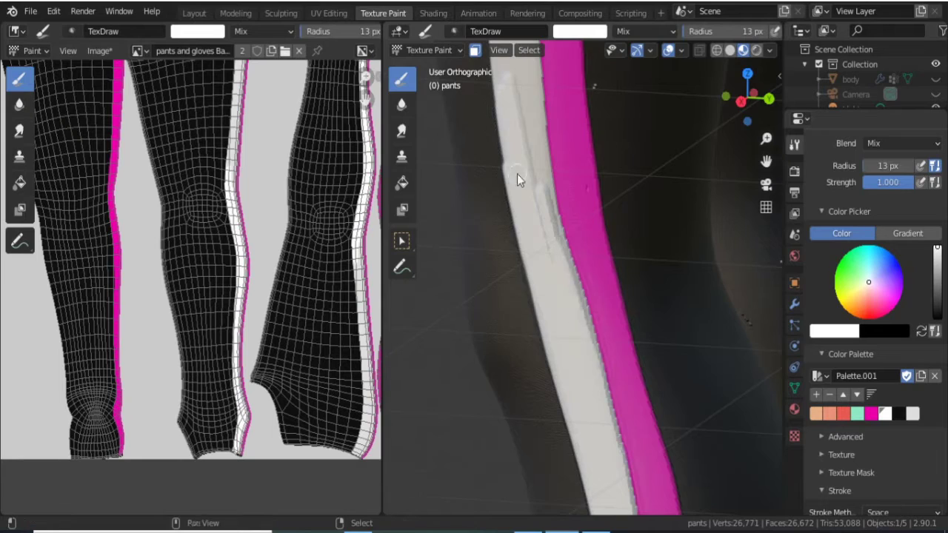
pyautogui.moveTo(517, 173); pyautogui.dragTo(522, 265, button='middle')
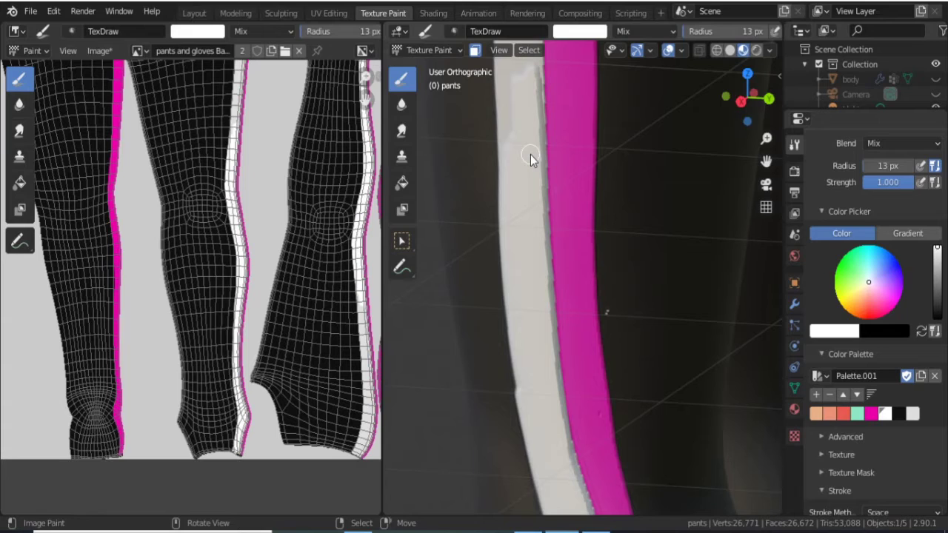
pyautogui.moveTo(530, 154)
pyautogui.mouseDown(button='middle')
pyautogui.moveTo(557, 270)
pyautogui.moveTo(509, 402)
pyautogui.mouseUp(button='middle')
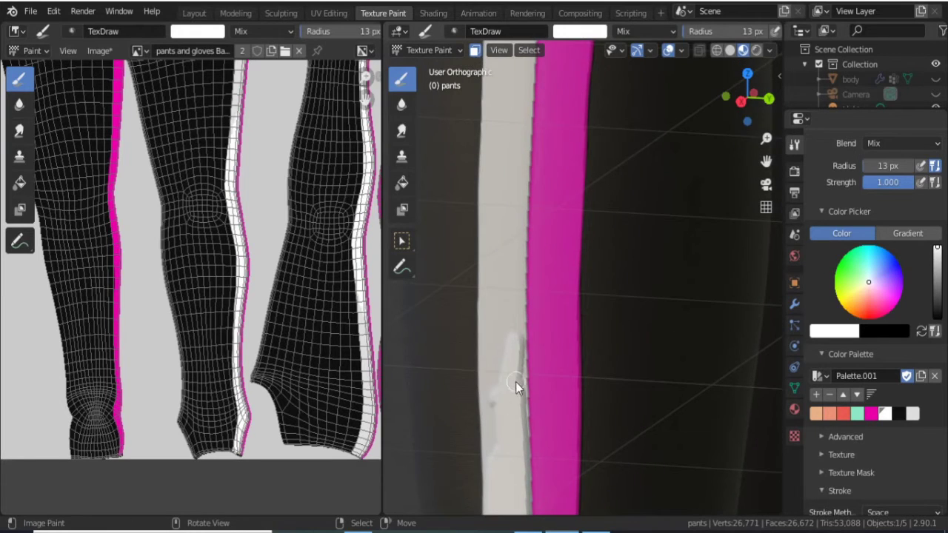
pyautogui.moveTo(515, 382); pyautogui.dragTo(531, 437)
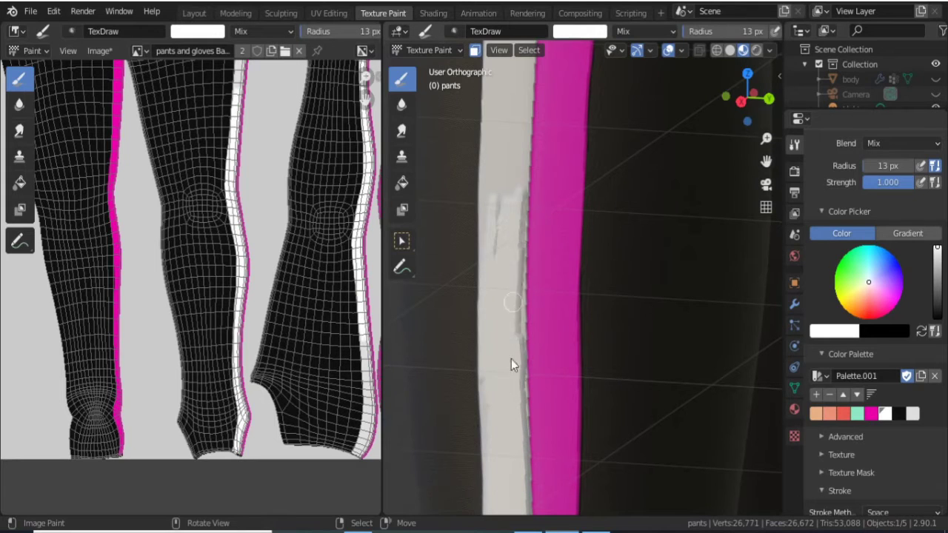
# Check the painted stripe edge as it runs up the leg and over the hip.
pyautogui.moveTo(535, 206); pyautogui.dragTo(549, 314, button='middle')
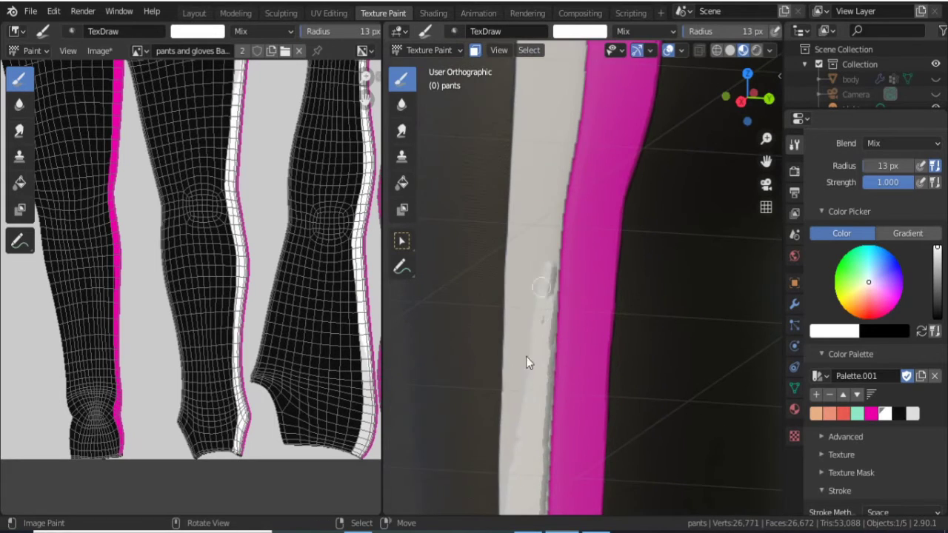
pyautogui.moveTo(479, 386); pyautogui.dragTo(527, 327, button='middle')
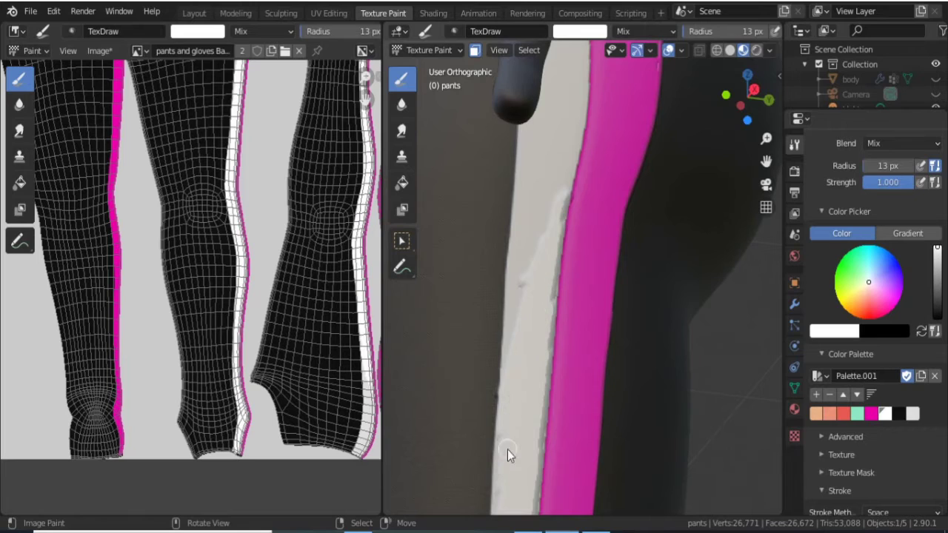
pyautogui.moveTo(506, 417)
pyautogui.mouseDown(button='middle')
pyautogui.moveTo(546, 260)
pyautogui.moveTo(496, 392)
pyautogui.mouseUp(button='middle')
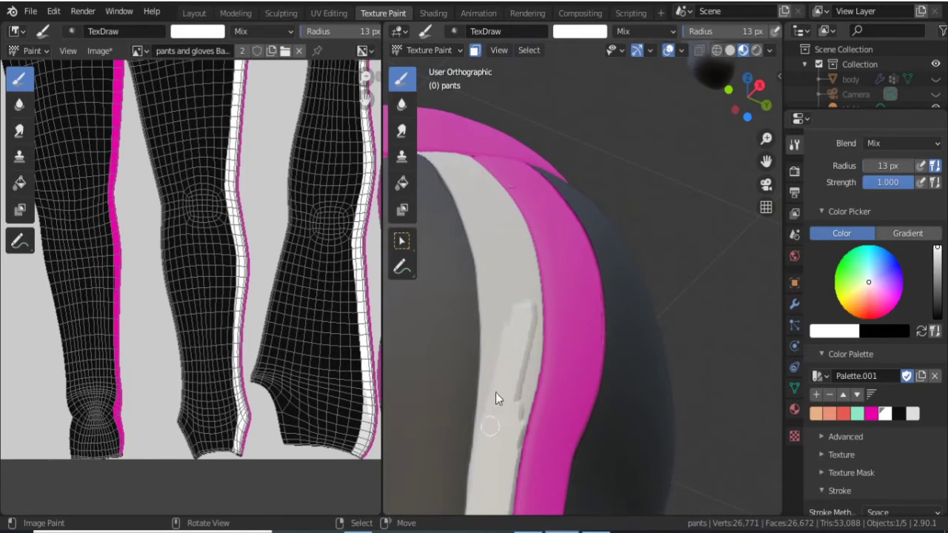
pyautogui.moveTo(530, 313)
pyautogui.mouseDown(button='middle')
pyautogui.moveTo(486, 307)
pyautogui.moveTo(524, 201)
pyautogui.mouseUp(button='middle')
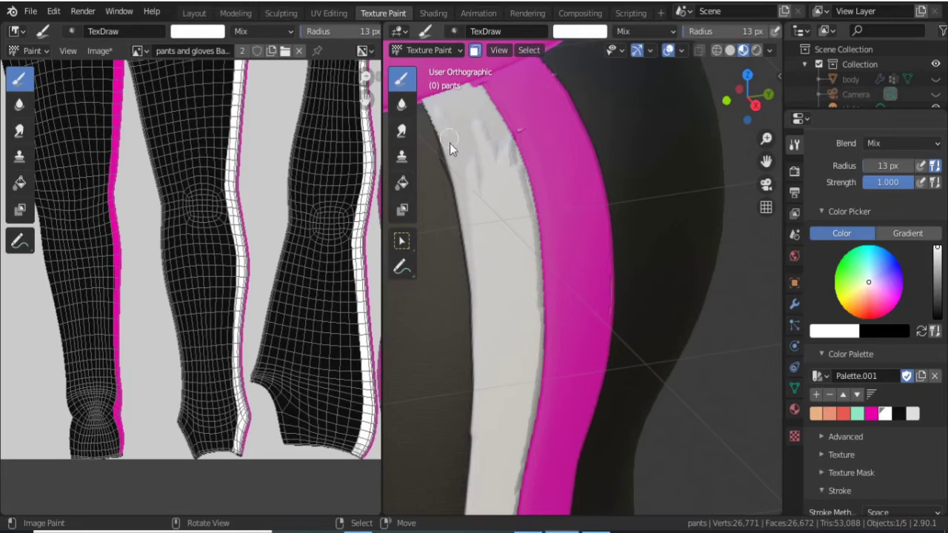
pyautogui.scroll(2, 506, 185)
pyautogui.scroll(-2, 504, 323)
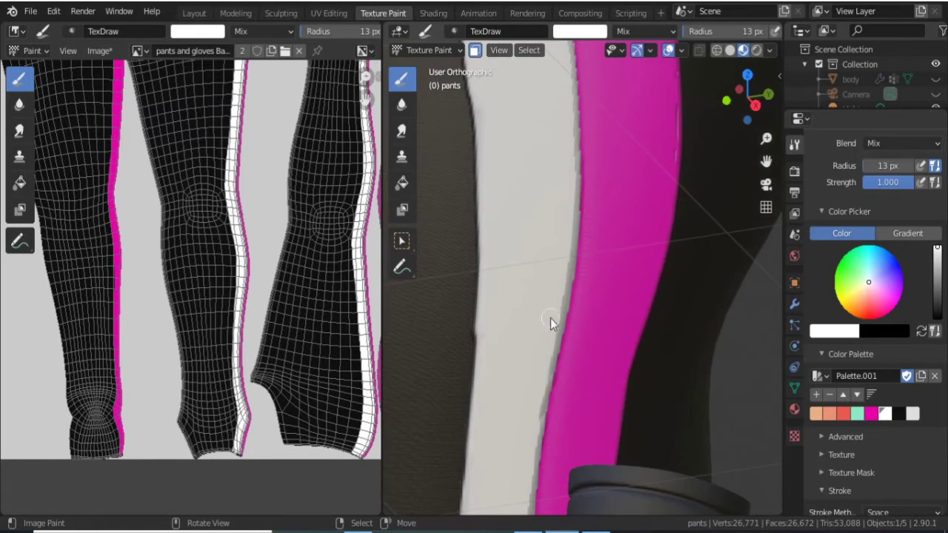
pyautogui.scroll(1, 523, 343)
pyautogui.scroll(1, 537, 328)
pyautogui.keyDown('shift'); pyautogui.moveTo(467, 236); pyautogui.dragTo(488, 244, button='middle'); pyautogui.keyUp('shift')
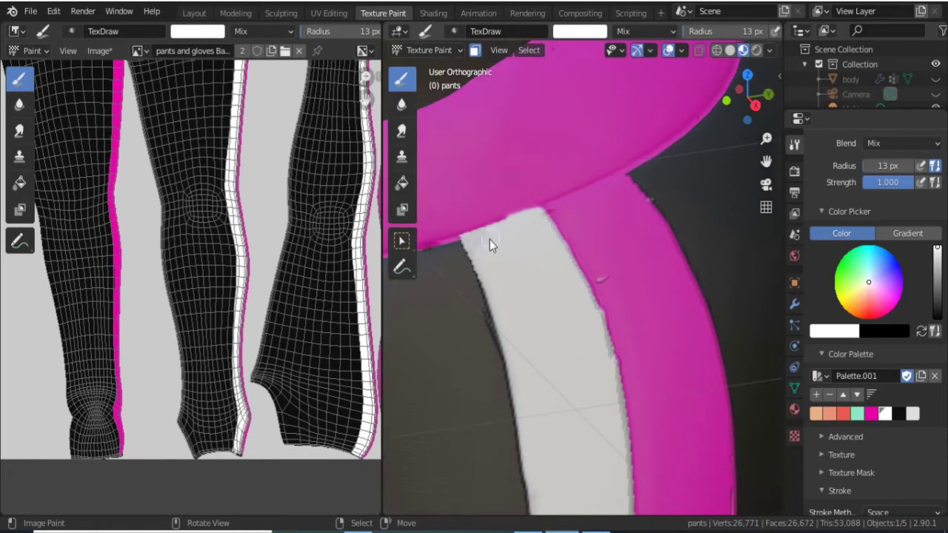
pyautogui.moveTo(769, 373); pyautogui.dragTo(652, 158, button='middle')
# Touch up the top end of the white stripe, then frame the whole character.
pyautogui.press('x')
pyautogui.scroll(-4, 493, 259)
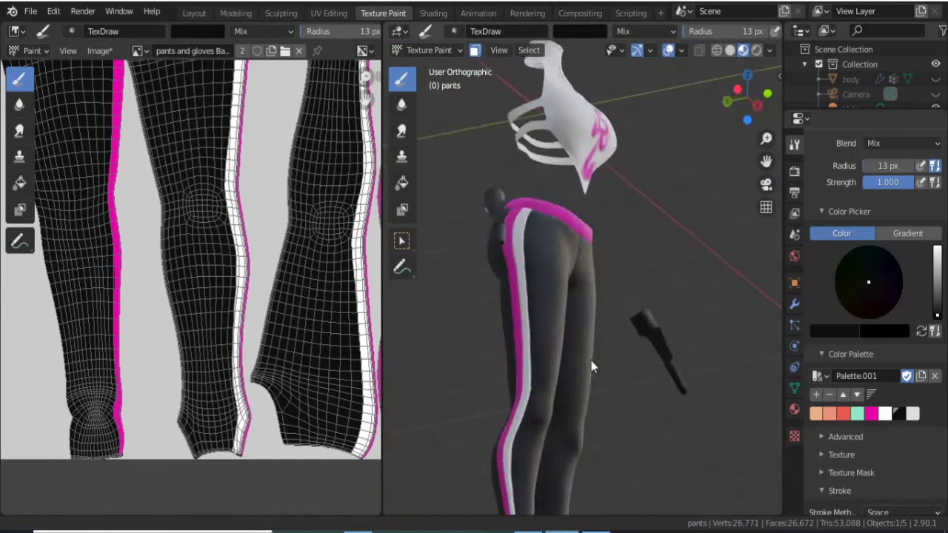
pyautogui.scroll(4, 689, 359)
pyautogui.scroll(4, 667, 348)
pyautogui.press('x')
pyautogui.scroll(2, 518, 272)
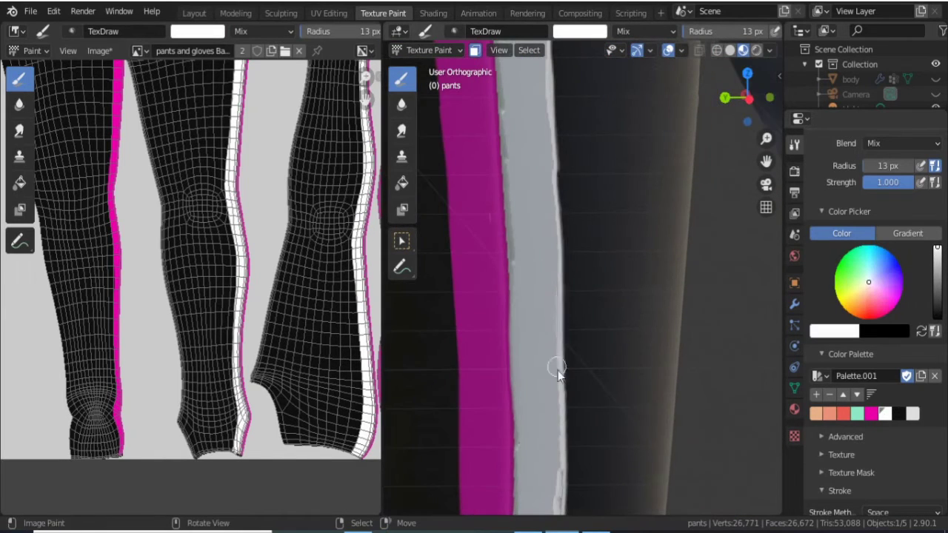
pyautogui.moveTo(508, 194)
pyautogui.keyDown('shift'); pyautogui.mouseDown(button='middle')
pyautogui.moveTo(565, 208)
pyautogui.moveTo(546, 332)
pyautogui.moveTo(491, 157)
pyautogui.mouseUp(button='middle'); pyautogui.keyUp('shift')
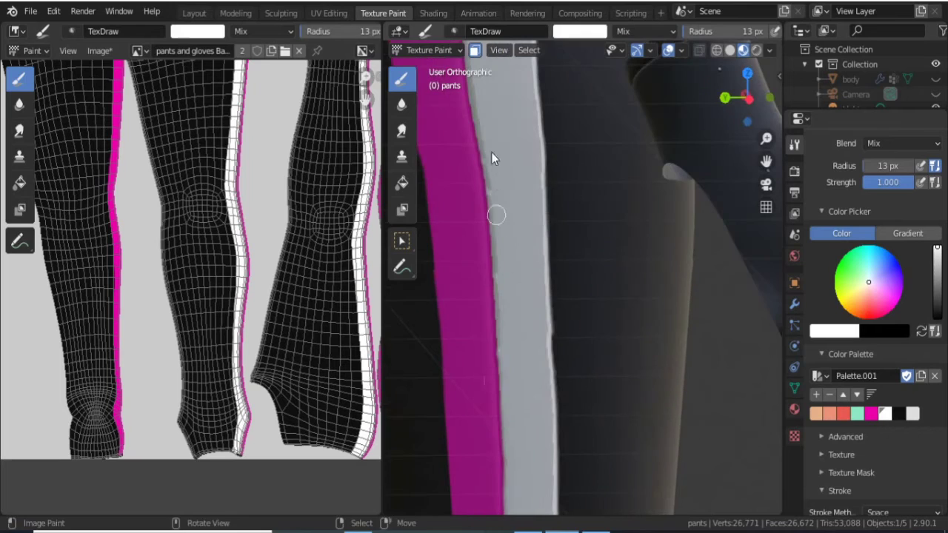
pyautogui.moveTo(513, 323)
pyautogui.keyDown('shift'); pyautogui.mouseDown(button='middle')
pyautogui.moveTo(517, 155)
pyautogui.moveTo(647, 469)
pyautogui.mouseUp(button='middle'); pyautogui.keyUp('shift')
pyautogui.scroll(2, 581, 288)
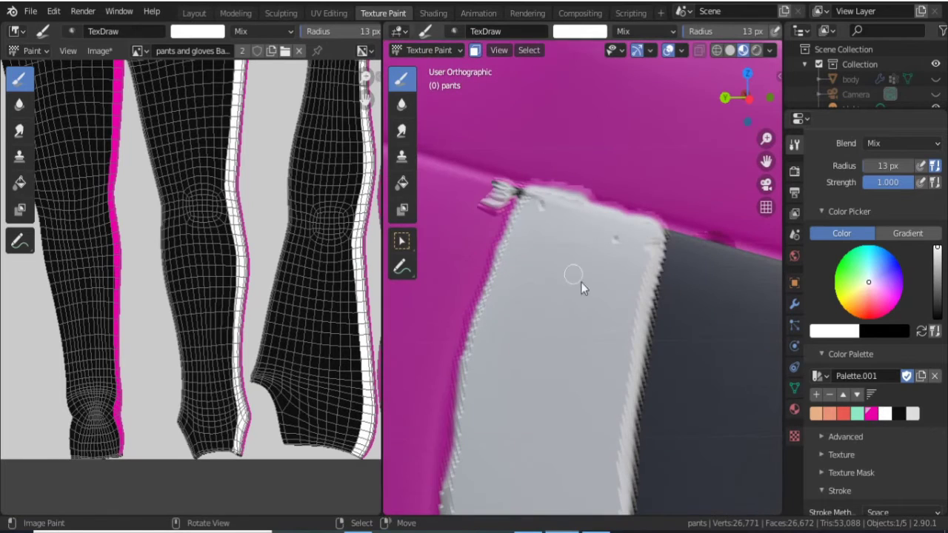
pyautogui.keyDown('shift'); pyautogui.moveTo(535, 209); pyautogui.dragTo(528, 309, button='middle'); pyautogui.keyUp('shift')
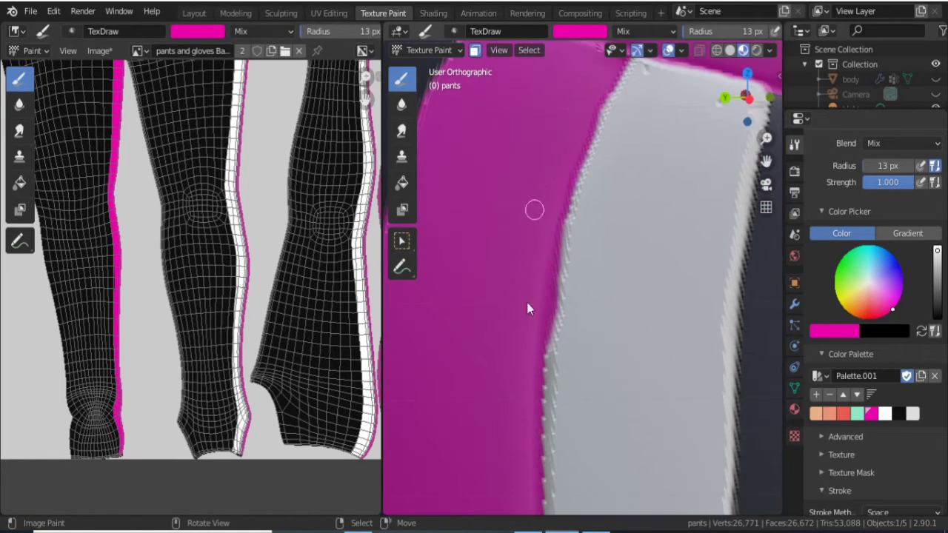
pyautogui.press('Home')
# View the character from the front and zoom in on the face.
pyautogui.press('KP_1')
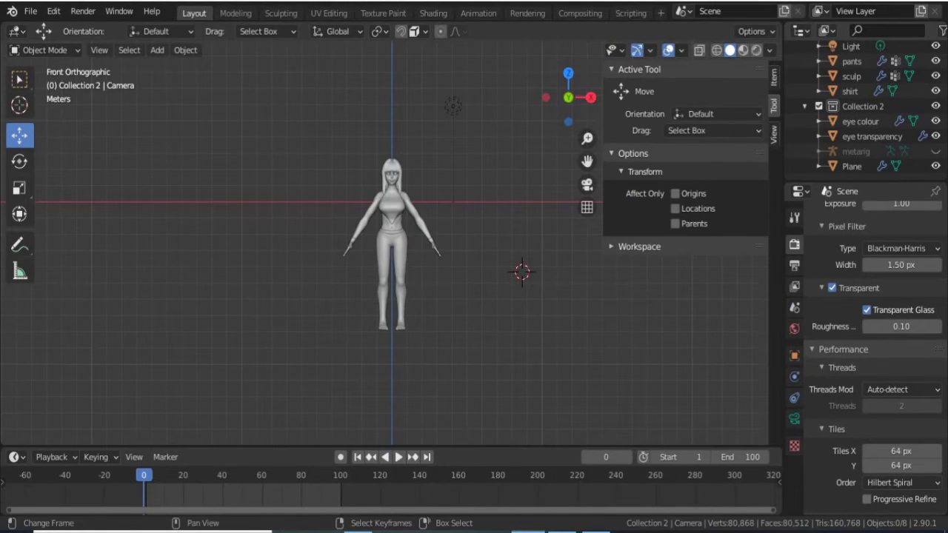
pyautogui.scroll(6, 392, 245)
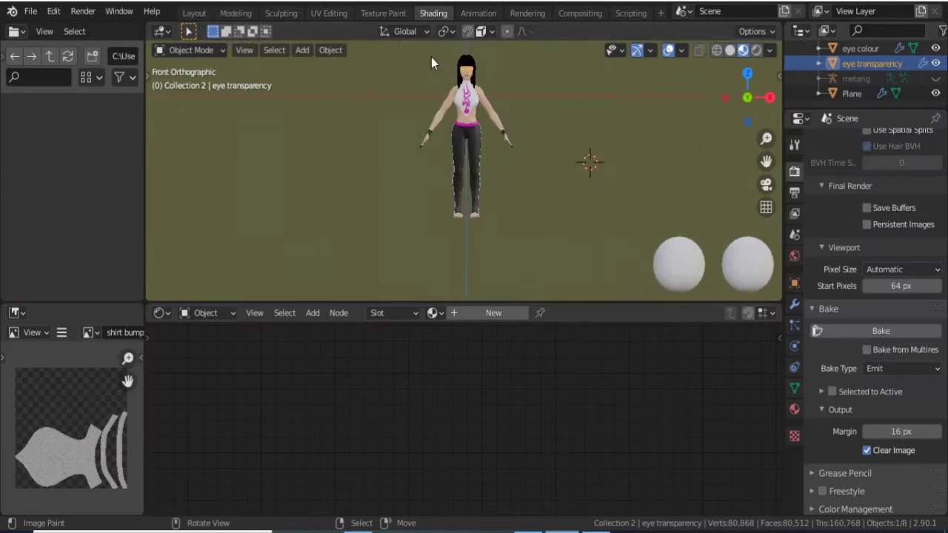
pyautogui.keyDown('shift'); pyautogui.scroll(5, 457, 240); pyautogui.keyUp('shift')
pyautogui.keyDown('shift'); pyautogui.scroll(5, 460, 154); pyautogui.keyUp('shift')
# Create a new 'eye transparency' material and remove its default Principled BSDF.
pyautogui.keyDown('shift'); pyautogui.scroll(4, 417, 101); pyautogui.keyUp('shift')
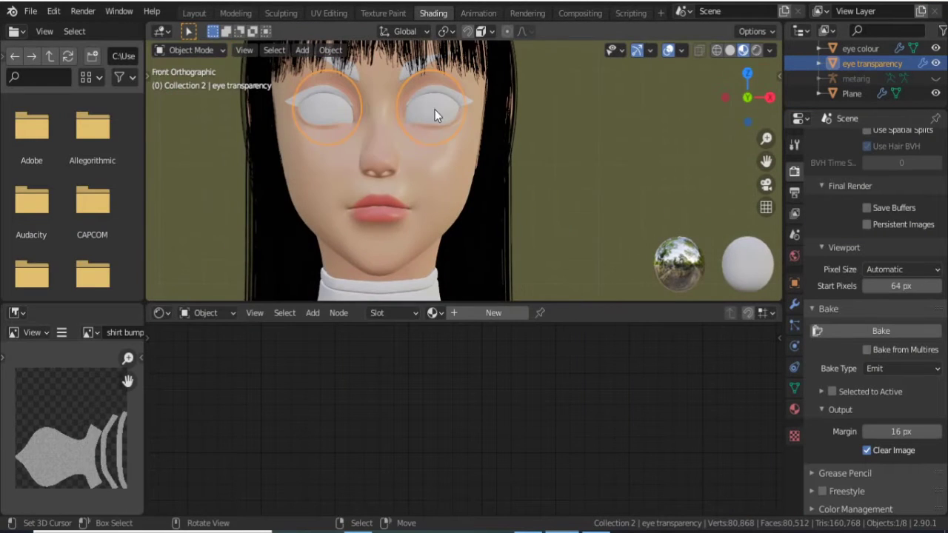
pyautogui.click(493, 312)
pyautogui.press('x')
pyautogui.write('eye transpancey')
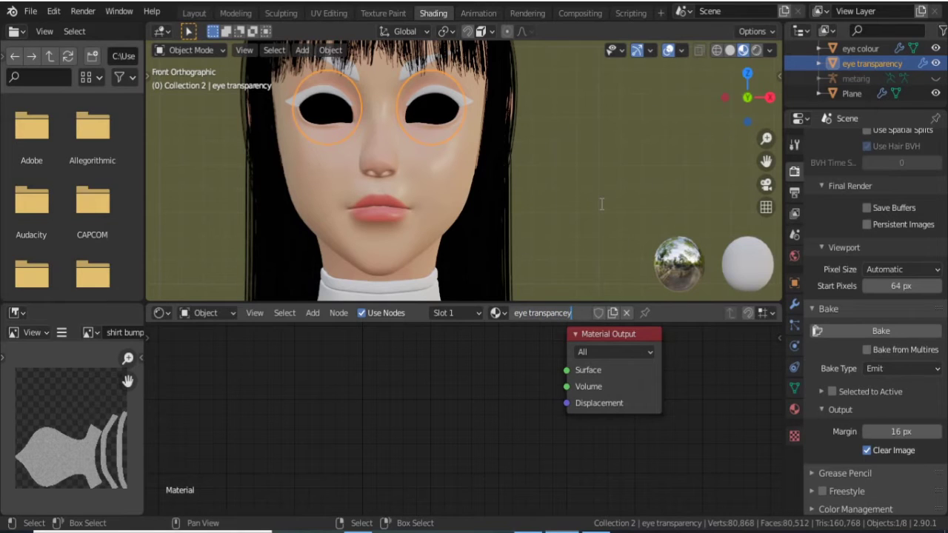
pyautogui.press('Left')
pyautogui.press('BackSpace')
pyautogui.press('Return')
# Mix a Transparent BSDF and a Glossy BSDF through a Mix Shader into the Material Output.
pyautogui.hotkey('shift', 'a')
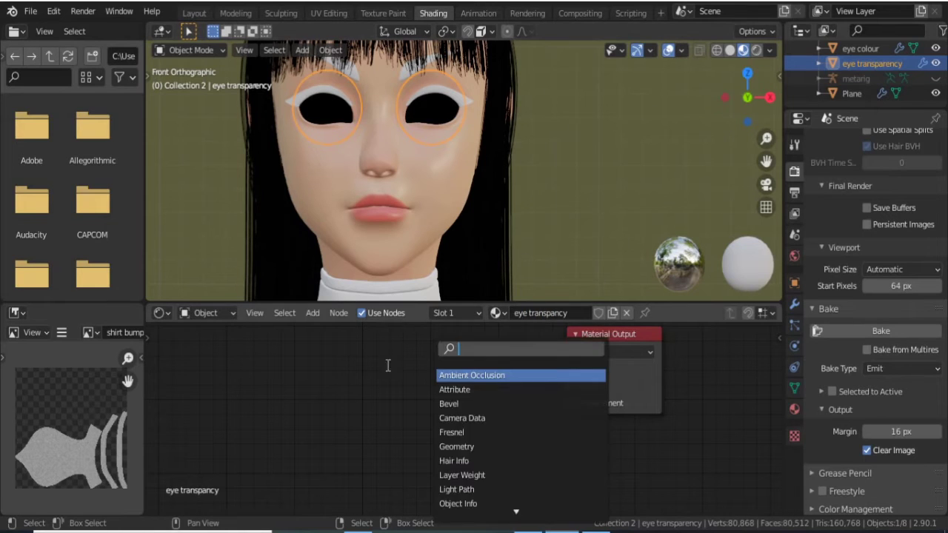
pyautogui.click(475, 390)
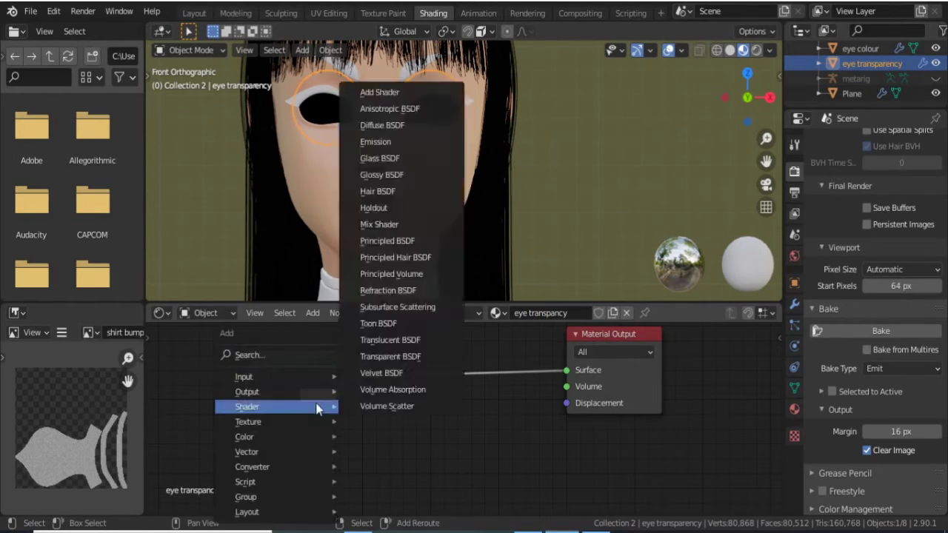
pyautogui.click(379, 176)
pyautogui.click(301, 440)
pyautogui.hotkey('shift', 'a')
pyautogui.write('mi')
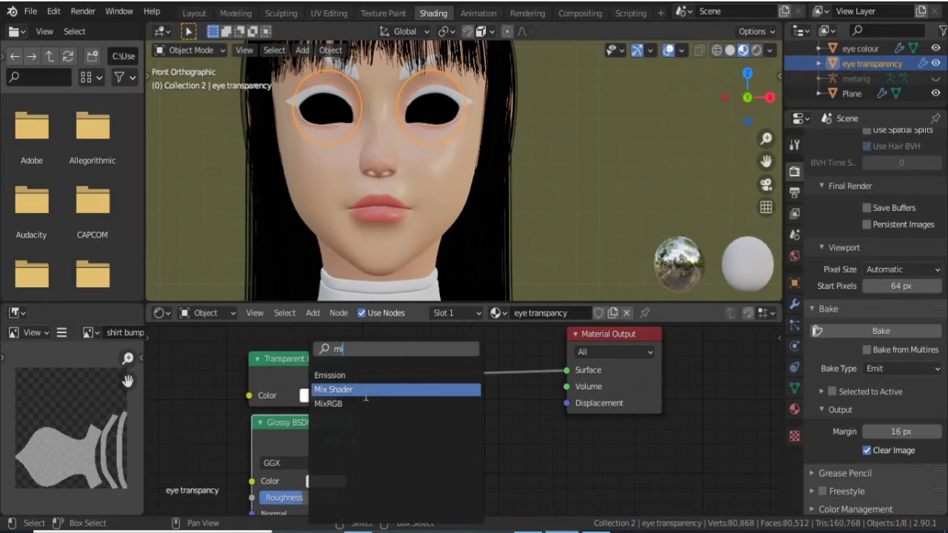
pyautogui.click(367, 389)
pyautogui.click(497, 381)
pyautogui.moveTo(354, 440); pyautogui.dragTo(450, 413)
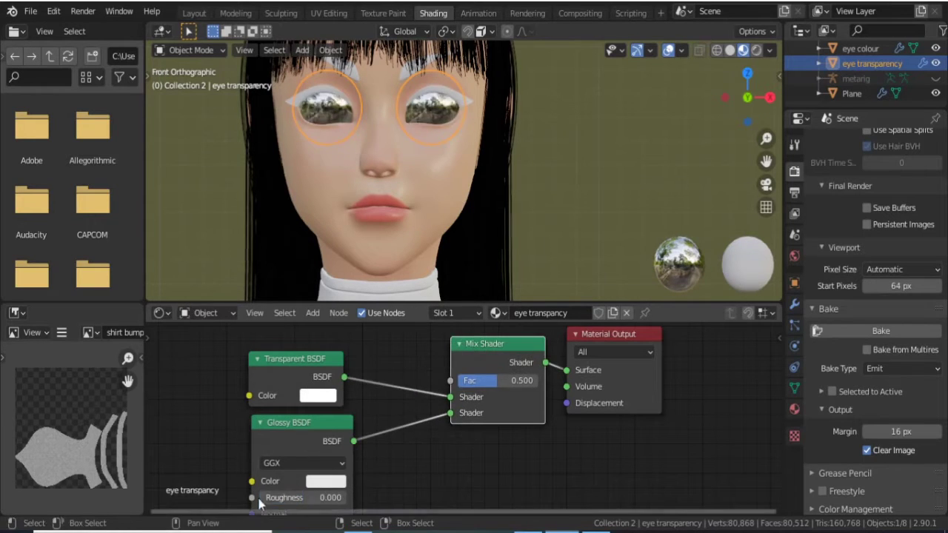
# Hide the eye transparency object and select the eye colour object.
pyautogui.scroll(3, 494, 132)
pyautogui.scroll(-5, 494, 133)
pyautogui.moveTo(494, 132)
pyautogui.mouseDown(button='middle')
pyautogui.moveTo(404, 213)
pyautogui.moveTo(535, 203)
pyautogui.mouseUp(button='middle')
pyautogui.scroll(2, 314, 443)
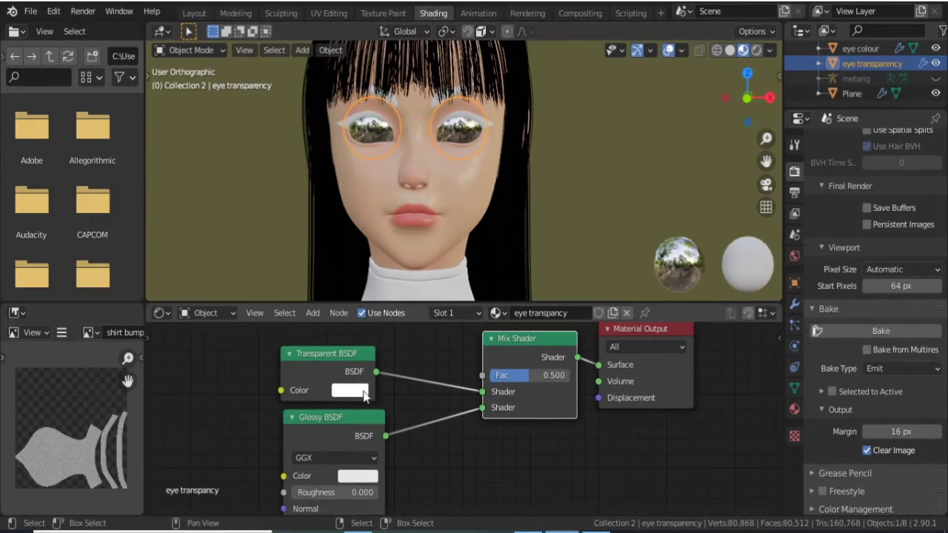
pyautogui.press('h')
pyautogui.click(851, 49)
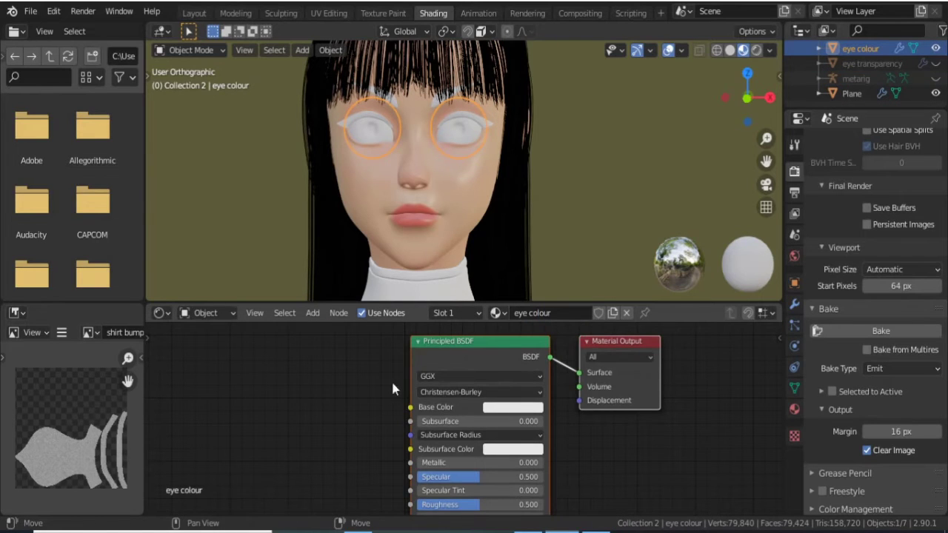
# Feed an Untitled-1.png Image Texture into the eye colour material's Base Color.
pyautogui.hotkey('shift', 'a')
pyautogui.click(223, 382)
pyautogui.click(222, 427)
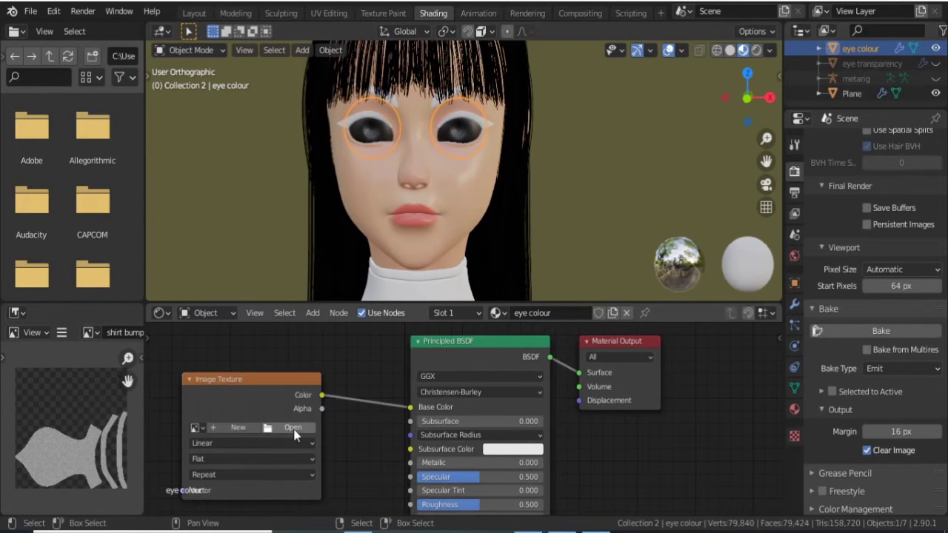
# Make the eyeliner and brow plane material black with roughness about 0.881.
pyautogui.click(471, 143)
pyautogui.scroll(3, 486, 208)
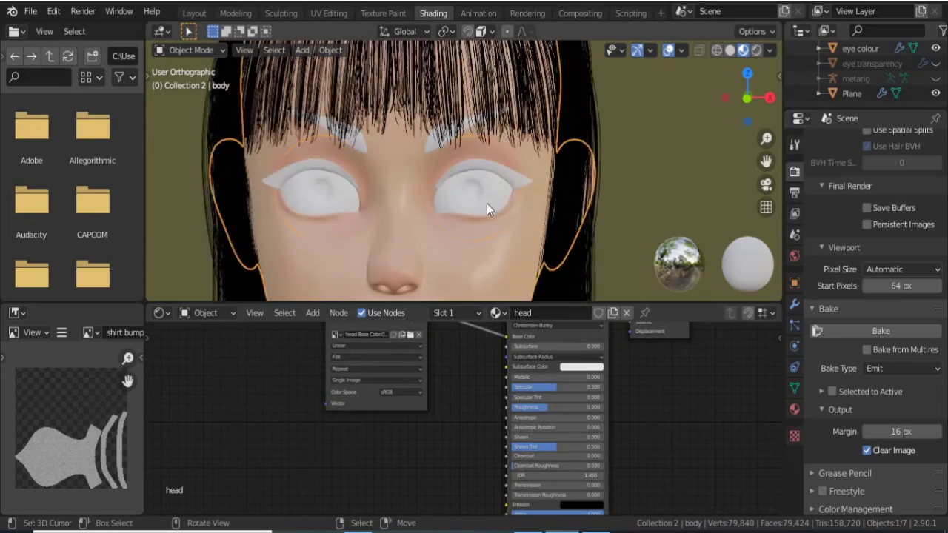
pyautogui.click(519, 184)
pyautogui.click(581, 336)
pyautogui.moveTo(628, 215); pyautogui.dragTo(628, 274)
pyautogui.moveTo(556, 407); pyautogui.dragTo(586, 408)
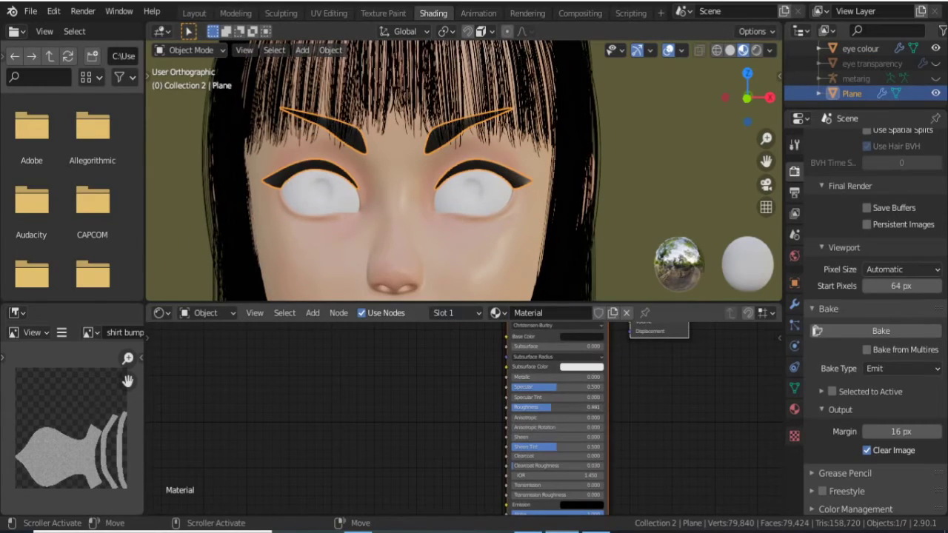
pyautogui.doubleClick(557, 407)
pyautogui.scroll(3, 550, 195)
# In UV Editing, shrink the large eye island and scale the iris island onto the iris image.
pyautogui.click(521, 216)
pyautogui.press('Tab')
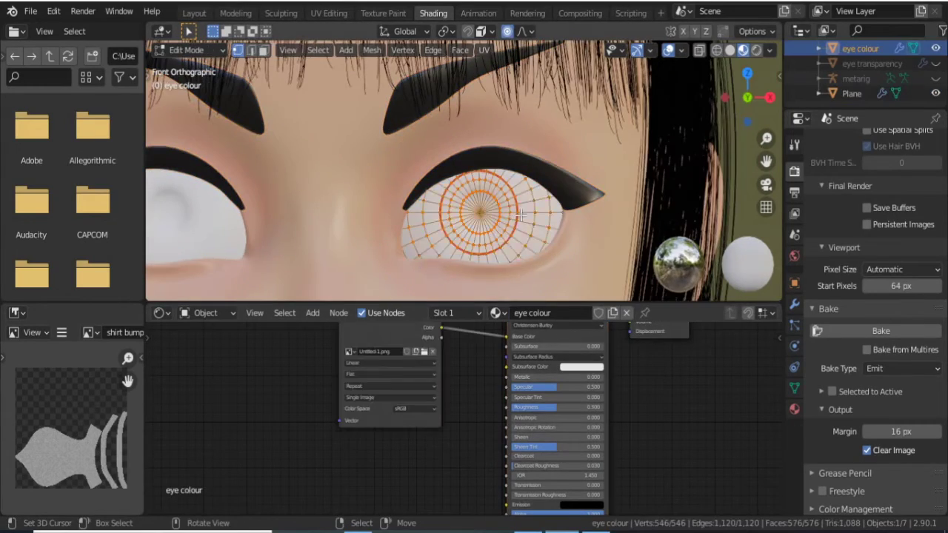
pyautogui.click(328, 14)
pyautogui.press('l')
pyautogui.press('s')
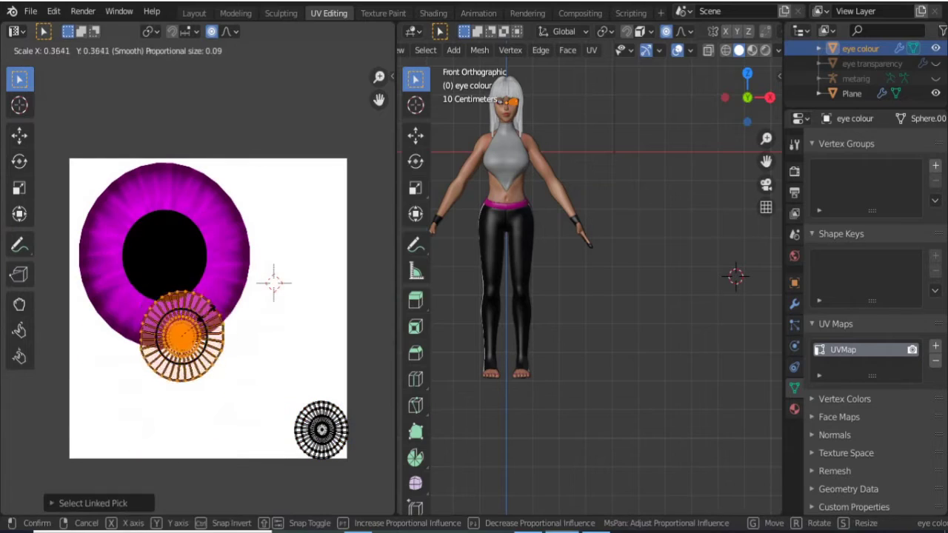
pyautogui.press('g')
pyautogui.press('l')
pyautogui.press('g')
pyautogui.click(145, 219)
pyautogui.press('s')
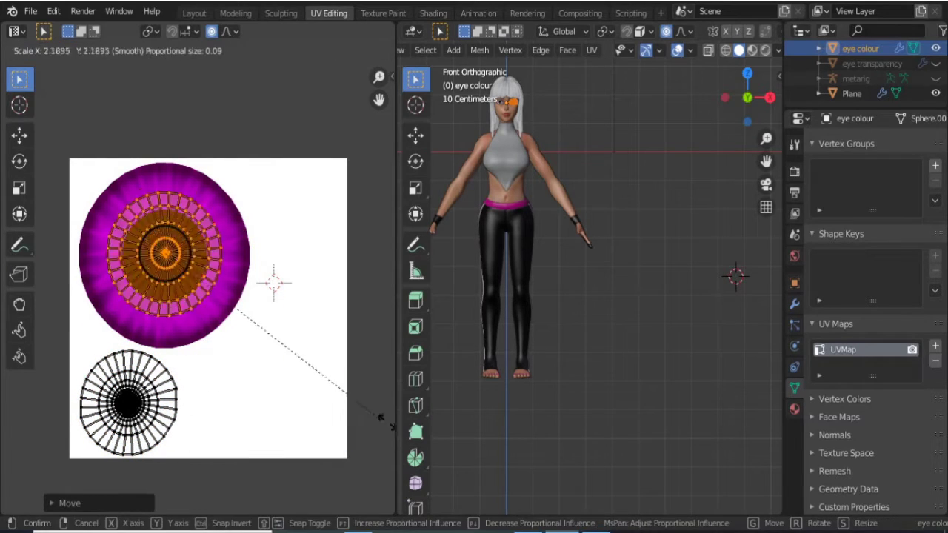
pyautogui.click(385, 415)
# Scale the iris UVs vertically and reposition them, framing the eye in 3D view.
pyautogui.scroll(5, 126, 292)
pyautogui.scroll(-2, 232, 364)
pyautogui.scroll(-2, 275, 380)
pyautogui.scroll(1, 275, 379)
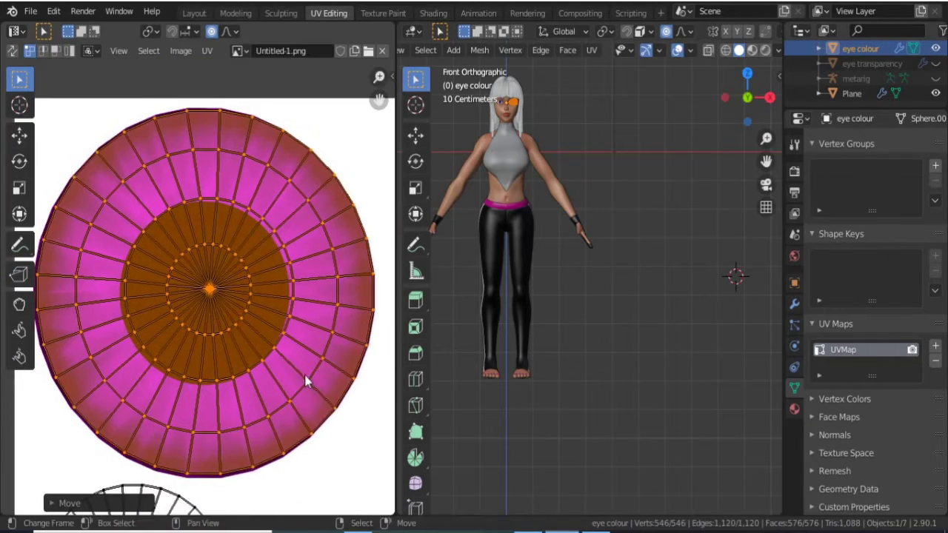
pyautogui.press('s')
pyautogui.press('y')
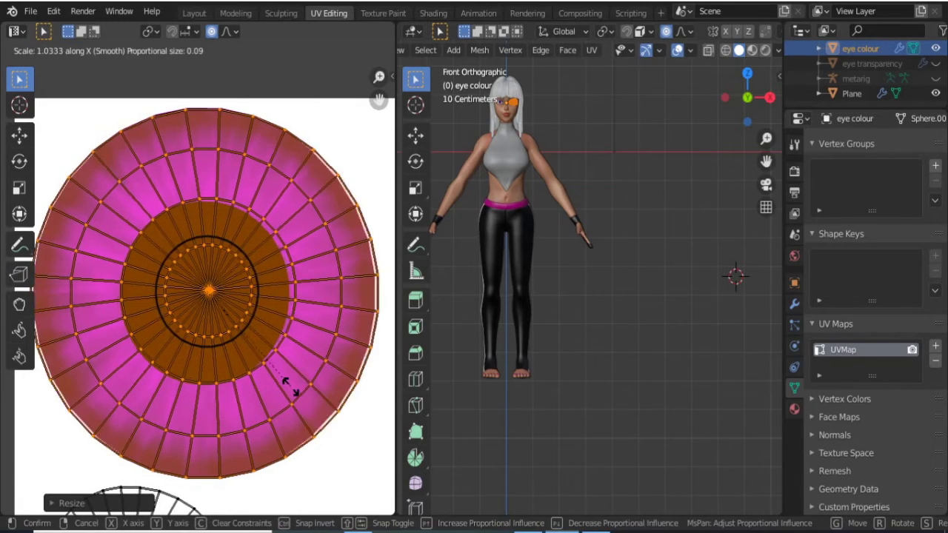
pyautogui.click(289, 377)
pyautogui.press('KP_Decimal')
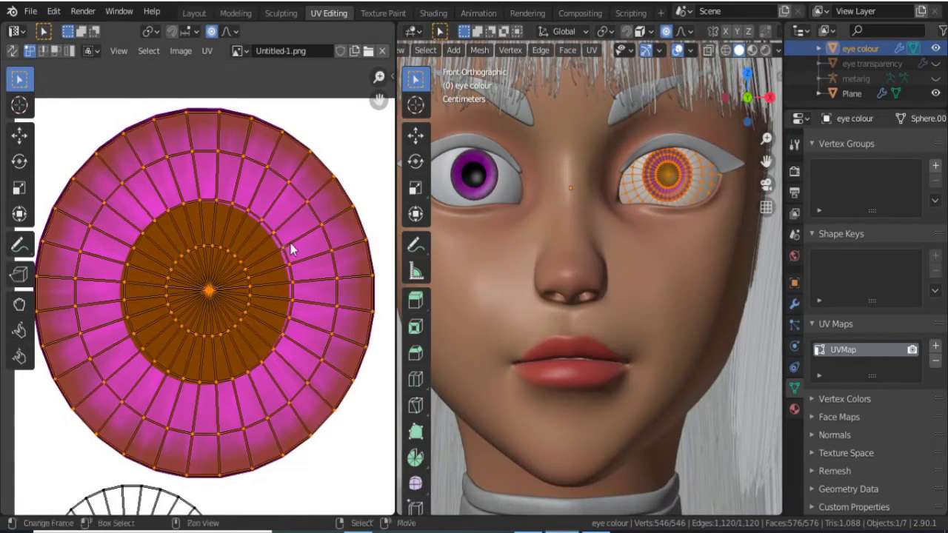
pyautogui.press('g')
pyautogui.click(293, 244)
# Resize the outer iris ring and nudge it horizontally so the iris sits centred.
pyautogui.click(320, 162)
pyautogui.press('s')
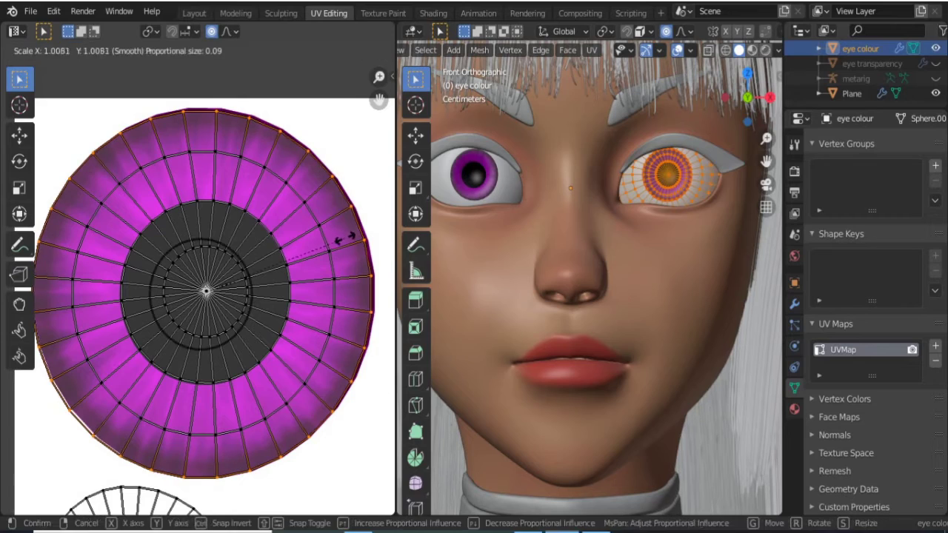
pyautogui.press('Return')
pyautogui.press('g')
pyautogui.press('x')
pyautogui.press('s')
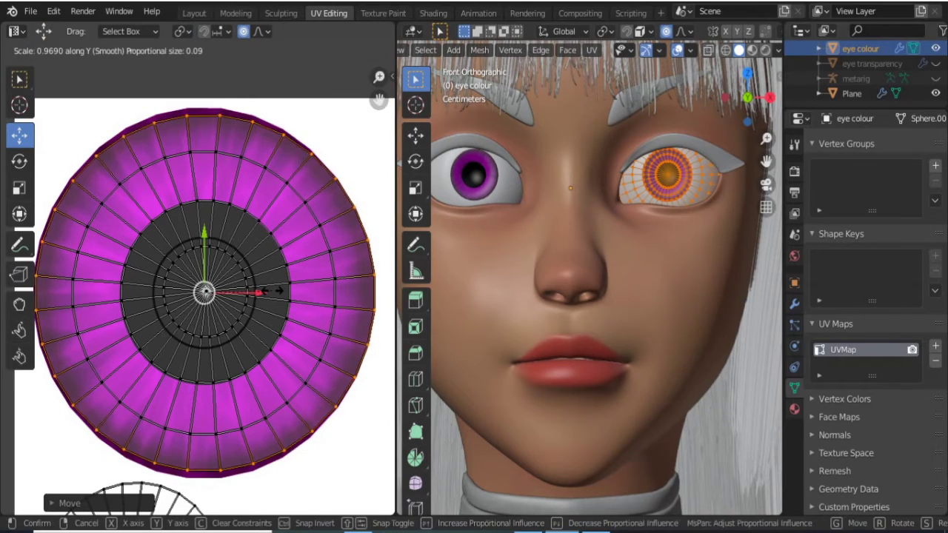
pyautogui.click(262, 291)
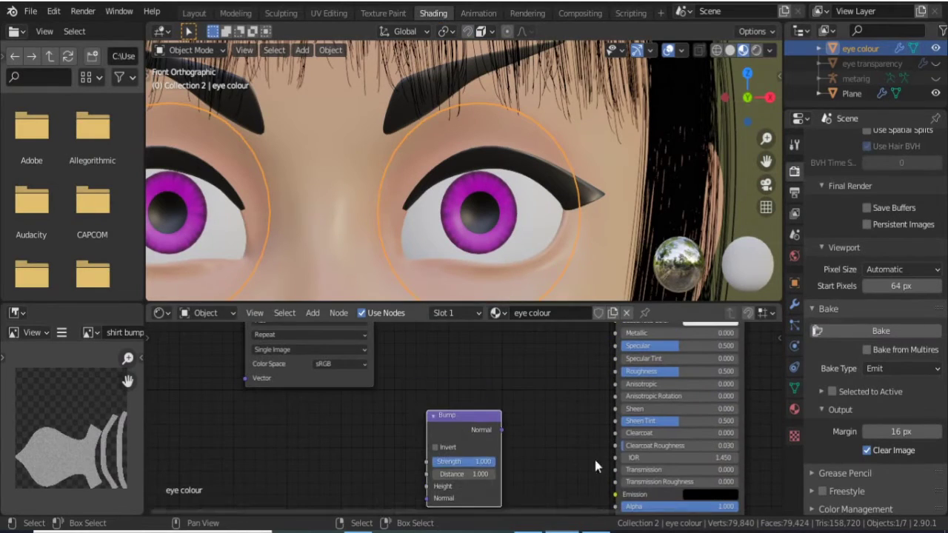
# Link the image colour into the bump node's height input.
pyautogui.moveTo(309, 326); pyautogui.dragTo(427, 448)
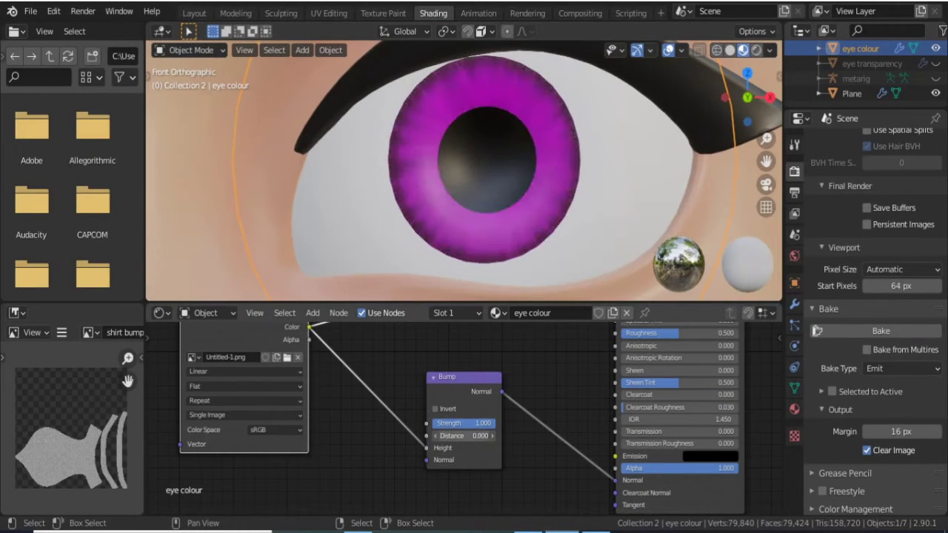
pyautogui.scroll(1, 442, 412)
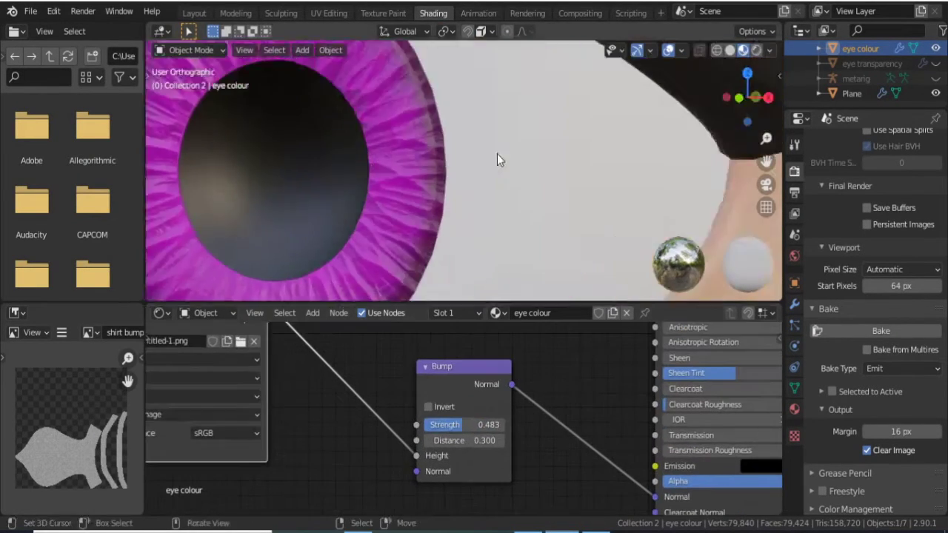
pyautogui.scroll(-9, 497, 154)
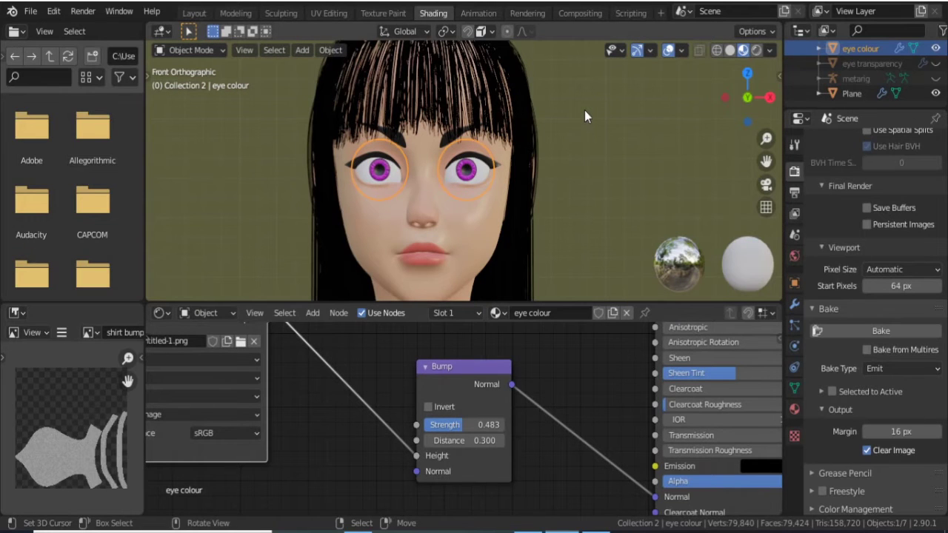
pyautogui.scroll(2, 585, 111)
# In Edit Mode, zoom in on the eye and scale the selected eye colour vertices.
pyautogui.press('Tab')
pyautogui.scroll(8, 584, 110)
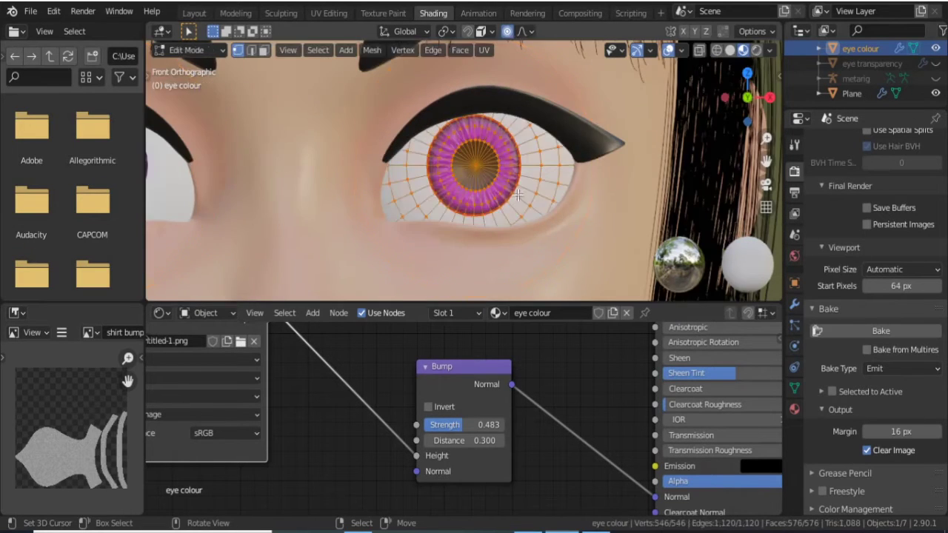
pyautogui.moveTo(548, 163)
pyautogui.mouseDown(button='middle')
pyautogui.moveTo(513, 209)
pyautogui.moveTo(724, 63)
pyautogui.moveTo(682, 142)
pyautogui.mouseUp(button='middle')
pyautogui.press('s')
pyautogui.click(555, 224)
# Check the resized eye in X-ray from the side, restore Material Preview, and return to Layout.
pyautogui.click(716, 50)
pyautogui.press('KP_3')
pyautogui.click(743, 49)
pyautogui.press('KP_1')
pyautogui.scroll(-8, 483, 122)
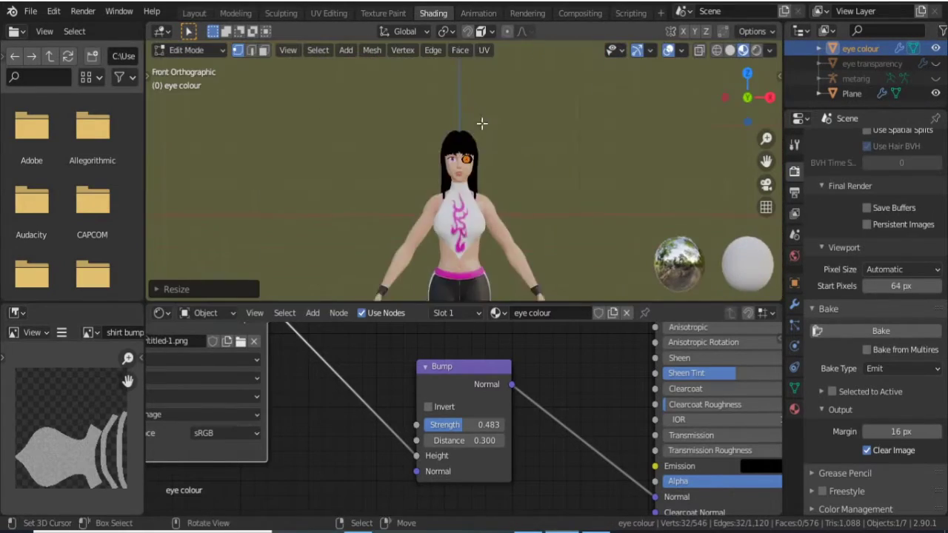
pyautogui.scroll(3, 492, 239)
pyautogui.keyDown('shift'); pyautogui.scroll(5, 492, 239); pyautogui.keyUp('shift')
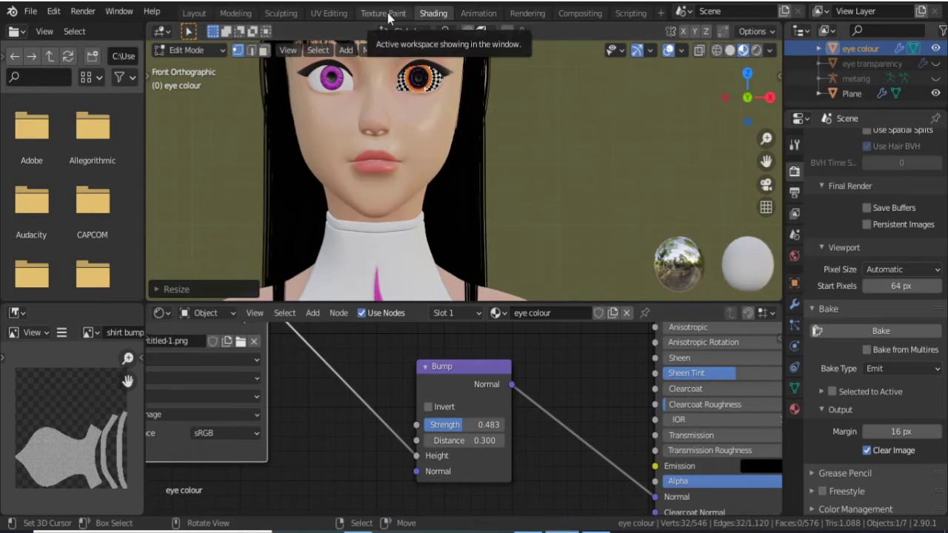
pyautogui.click(195, 14)
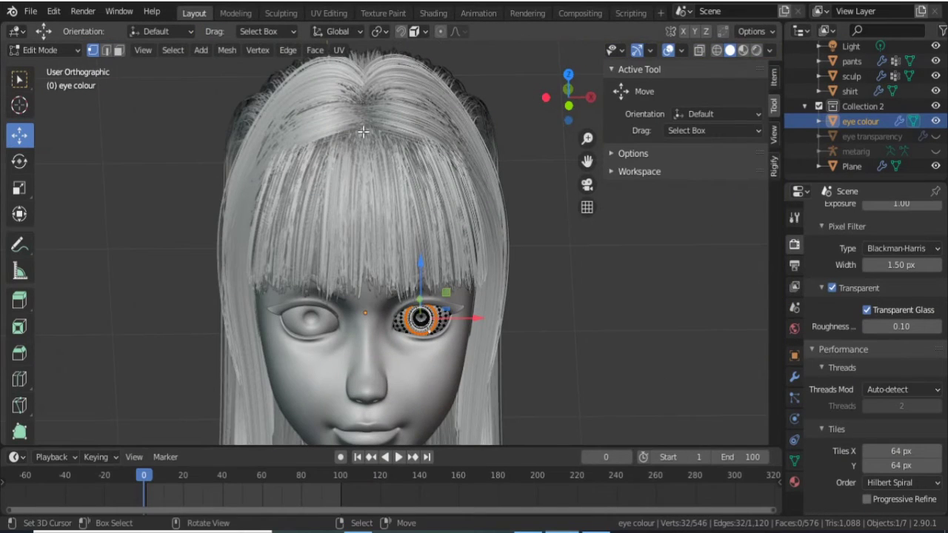
# Select the sculpt head with the hair and view it from the side and front.
pyautogui.click(794, 481)
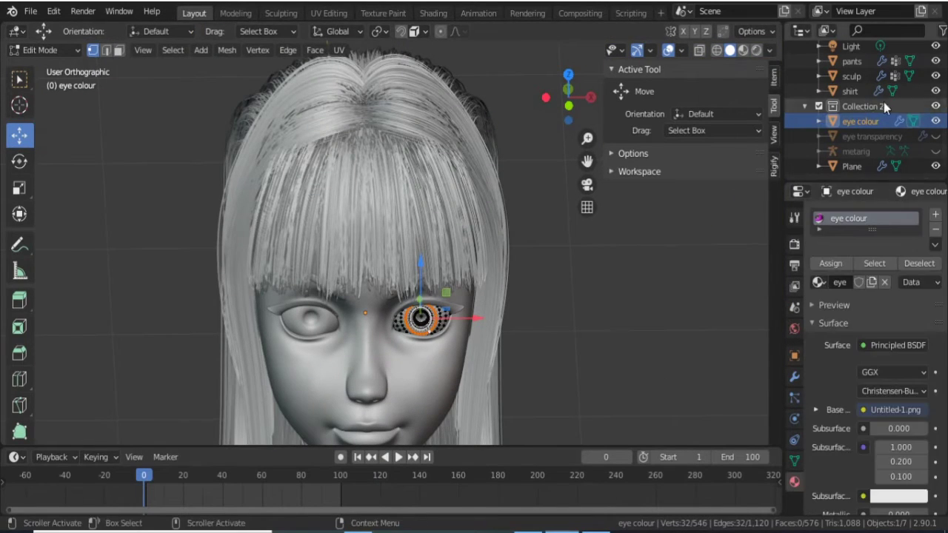
pyautogui.click(852, 75)
pyautogui.scroll(-5, 866, 333)
pyautogui.click(891, 343)
pyautogui.press('Tab')
pyautogui.scroll(-3, 879, 278)
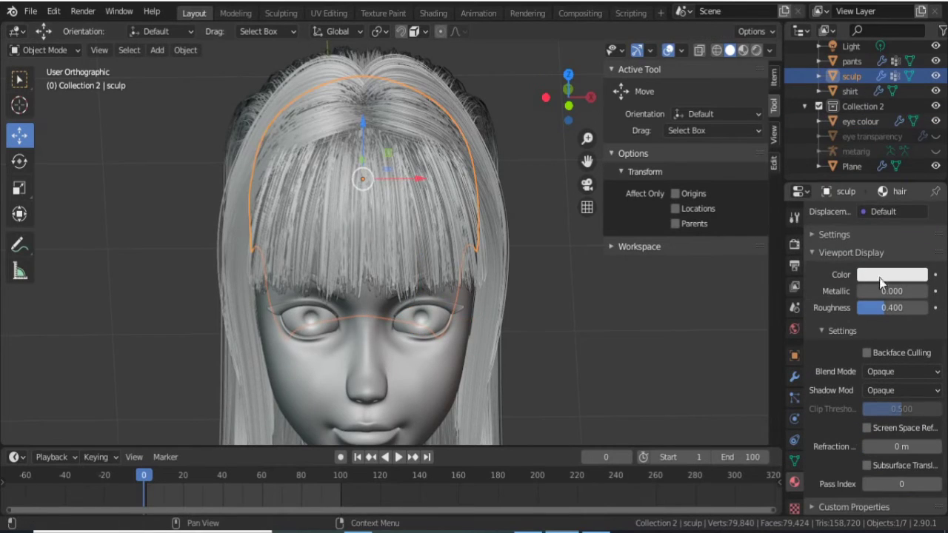
pyautogui.press('KP_3')
pyautogui.press('KP_1')
# Make the pink bangs particle system Hair with 0.83 m hair length and 7 segments.
pyautogui.click(794, 398)
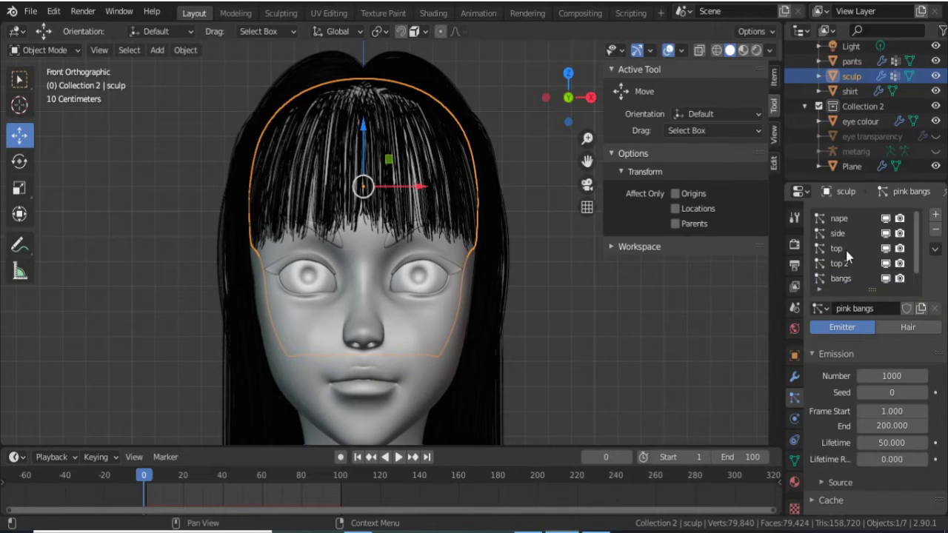
pyautogui.scroll(-3, 437, 277)
pyautogui.click(900, 327)
pyautogui.press('Return')
pyautogui.moveTo(518, 348)
pyautogui.mouseDown(button='middle')
pyautogui.moveTo(543, 360)
pyautogui.moveTo(493, 245)
pyautogui.moveTo(562, 248)
pyautogui.mouseUp(button='middle')
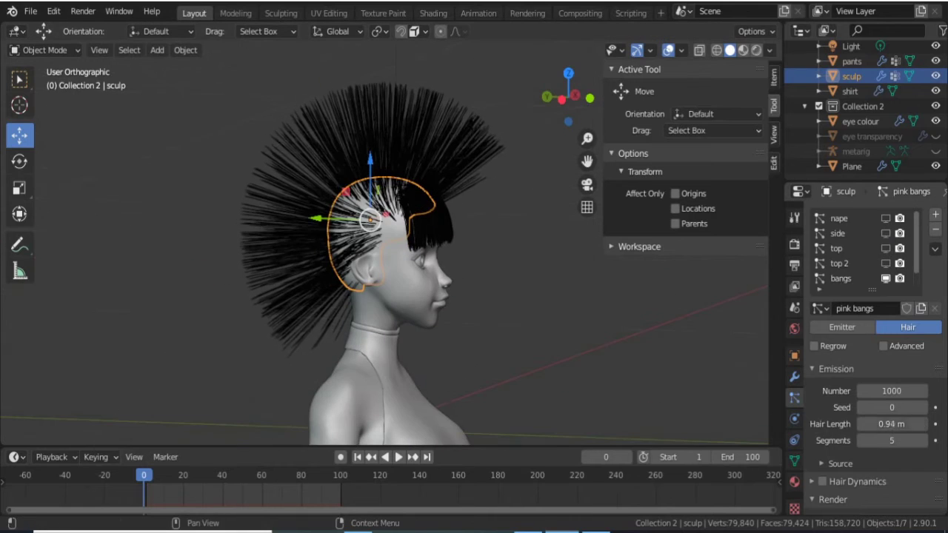
pyautogui.moveTo(889, 424); pyautogui.dragTo(880, 437)
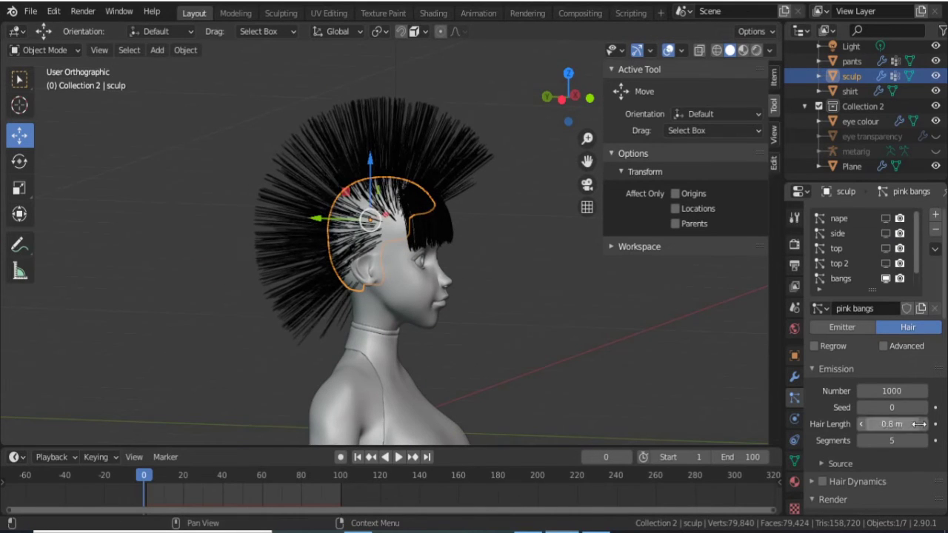
pyautogui.scroll(-5, 865, 432)
pyautogui.scroll(-5, 865, 432)
# Add Simple children to the pink bangs and set the emission number to 0.
pyautogui.click(872, 451)
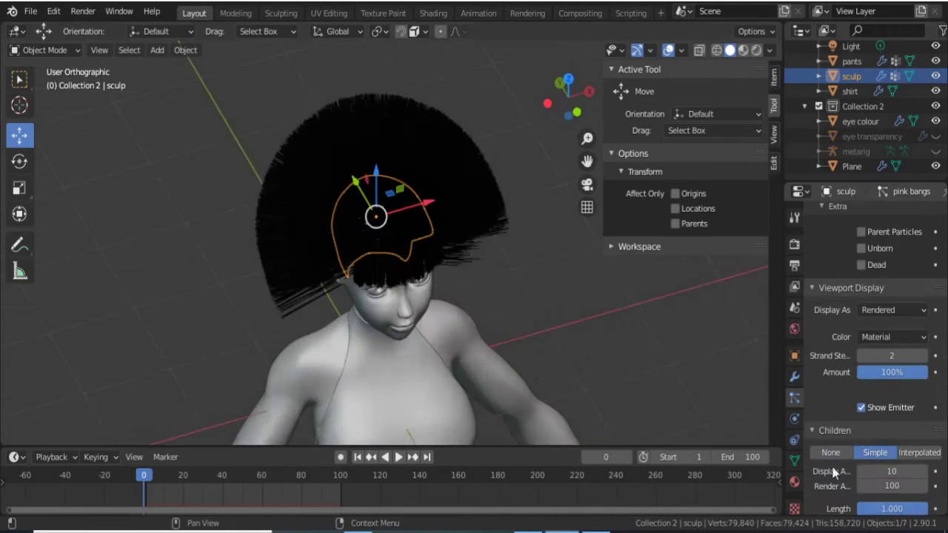
pyautogui.scroll(-5, 872, 451)
pyautogui.moveTo(518, 282)
pyautogui.mouseDown(button='middle')
pyautogui.moveTo(371, 276)
pyautogui.moveTo(531, 241)
pyautogui.mouseUp(button='middle')
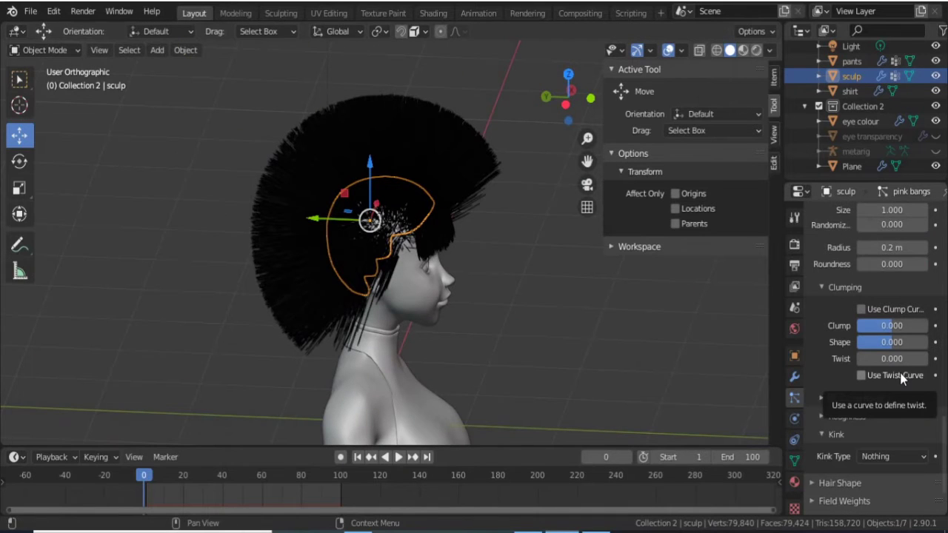
pyautogui.scroll(10, 838, 399)
pyautogui.moveTo(652, 319); pyautogui.dragTo(493, 317, button='middle')
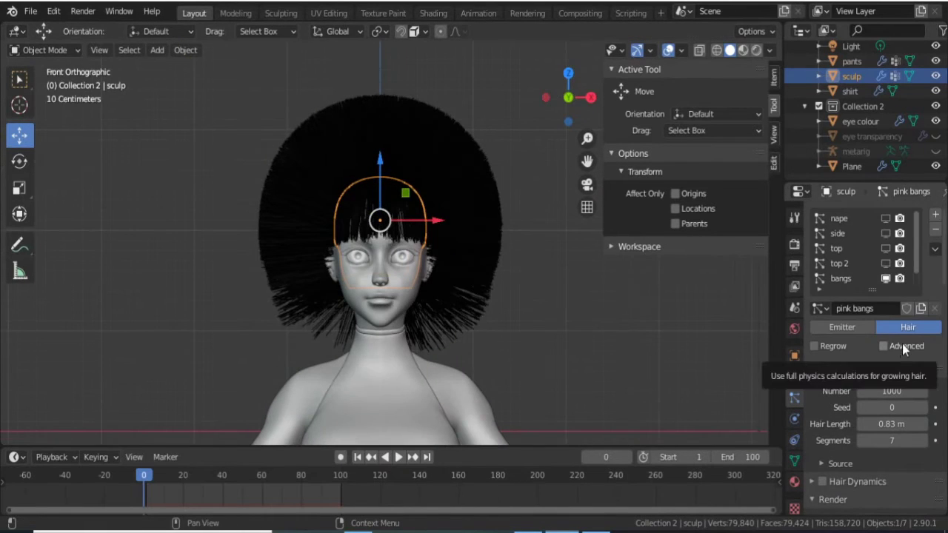
pyautogui.press('BackSpace')
pyautogui.keyDown('alt'); pyautogui.moveTo(593, 343); pyautogui.dragTo(471, 275, button='middle'); pyautogui.keyUp('alt')
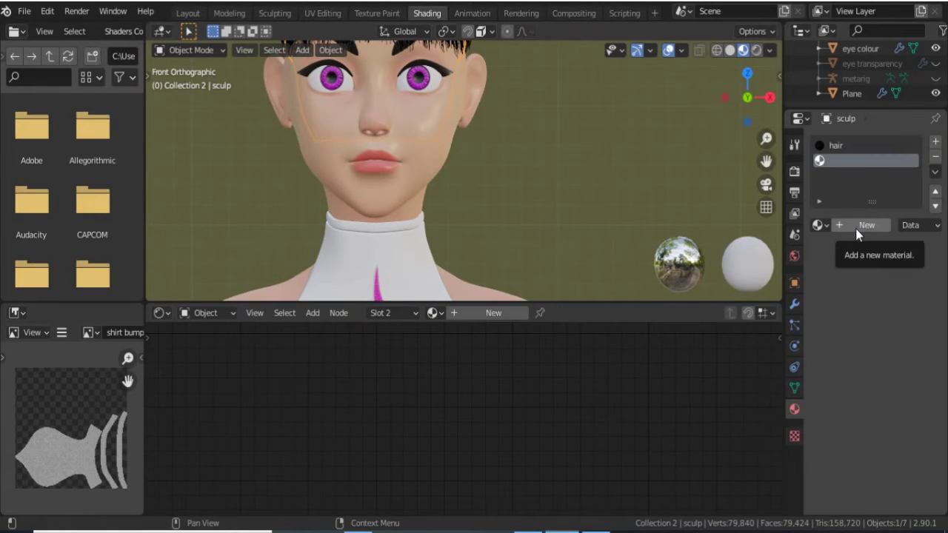
# Add a new material slot on the head named 'pink hair', then return to Layout.
pyautogui.click(857, 234)
pyautogui.doubleClick(866, 161)
pyautogui.write('pink')
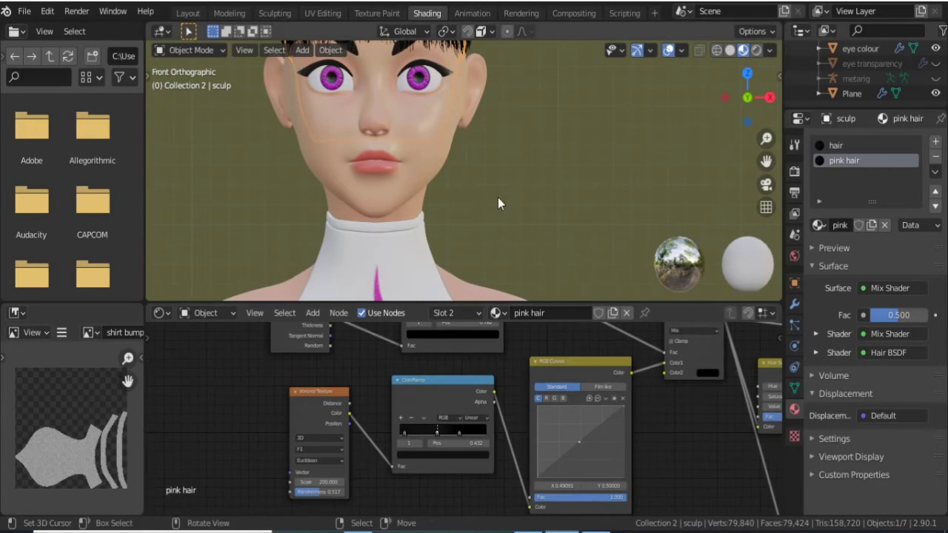
pyautogui.click(191, 15)
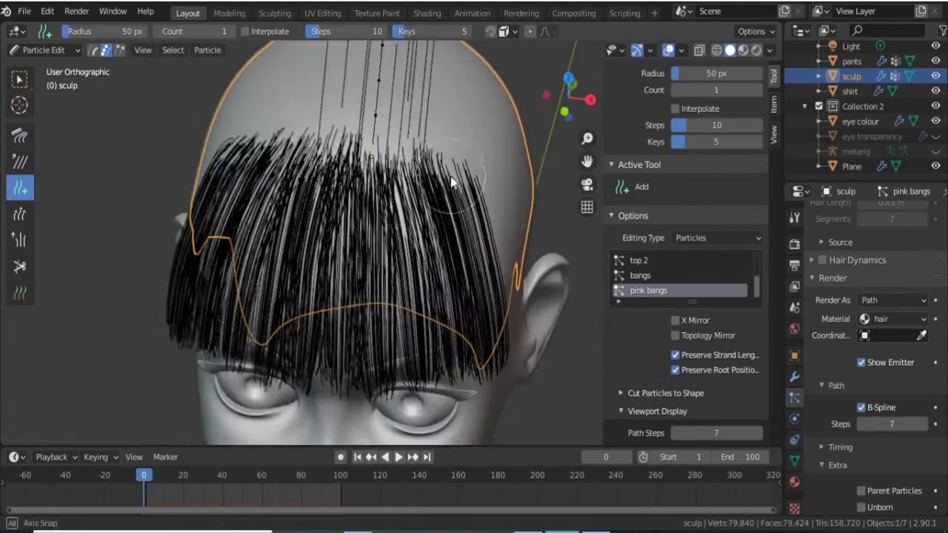
# Add new pink bangs strands above the forehead with the Add brush.
pyautogui.moveTo(391, 189)
pyautogui.mouseDown(button='middle')
pyautogui.moveTo(437, 218)
pyautogui.moveTo(459, 141)
pyautogui.mouseUp(button='middle')
pyautogui.moveTo(459, 141); pyautogui.dragTo(486, 126)
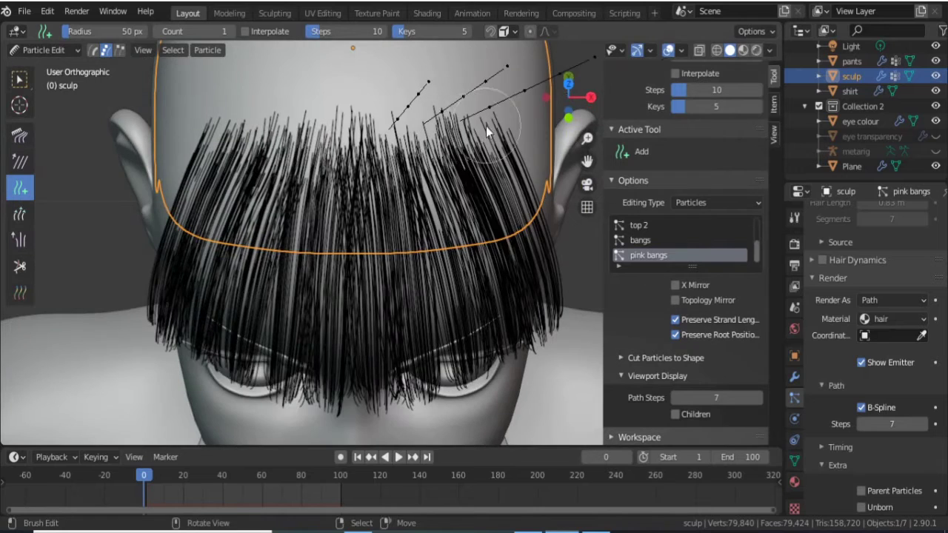
pyautogui.keyDown('alt'); pyautogui.moveTo(232, 128); pyautogui.dragTo(424, 273, button='middle'); pyautogui.keyUp('alt')
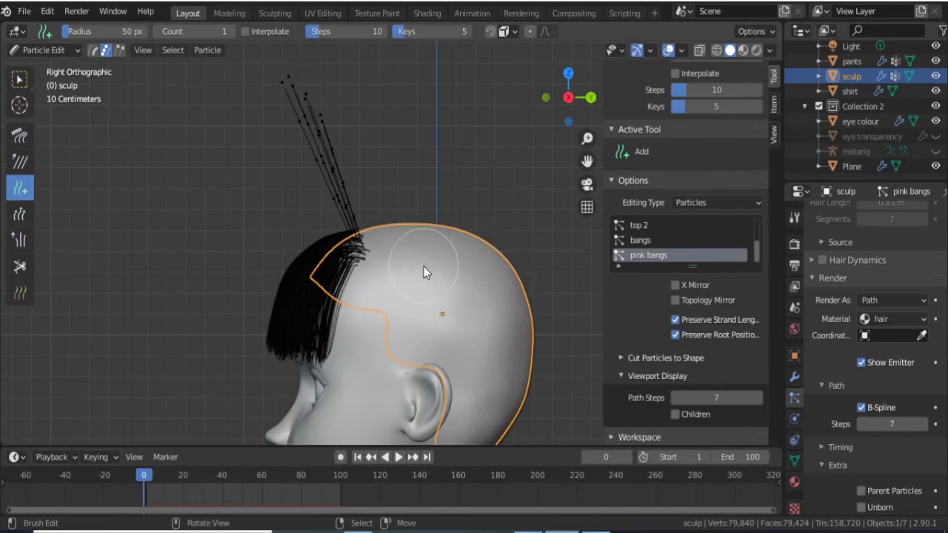
# Comb the new strands down over the forehead and check them from the front.
pyautogui.click(20, 136)
pyautogui.moveTo(311, 96); pyautogui.dragTo(274, 159)
pyautogui.moveTo(275, 159)
pyautogui.mouseDown(button='middle')
pyautogui.moveTo(435, 289)
pyautogui.moveTo(227, 303)
pyautogui.mouseUp(button='middle')
pyautogui.moveTo(227, 302); pyautogui.dragTo(310, 216)
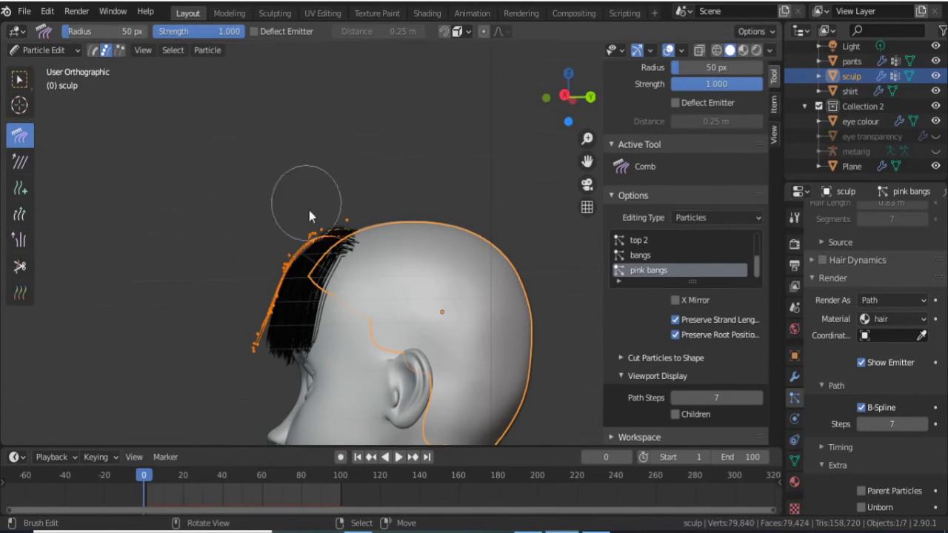
pyautogui.moveTo(310, 216)
pyautogui.mouseDown(button='middle')
pyautogui.moveTo(375, 387)
pyautogui.moveTo(377, 265)
pyautogui.moveTo(173, 282)
pyautogui.moveTo(383, 341)
pyautogui.moveTo(391, 293)
pyautogui.moveTo(400, 319)
pyautogui.moveTo(415, 296)
pyautogui.moveTo(509, 297)
pyautogui.moveTo(451, 226)
pyautogui.moveTo(306, 152)
pyautogui.moveTo(737, 228)
pyautogui.mouseUp(button='middle')
pyautogui.scroll(4, 424, 197)
# Show child hairs while editing, with Display Amount 60 and 0.08 m radius.
pyautogui.click(675, 414)
pyautogui.scroll(-6, 889, 345)
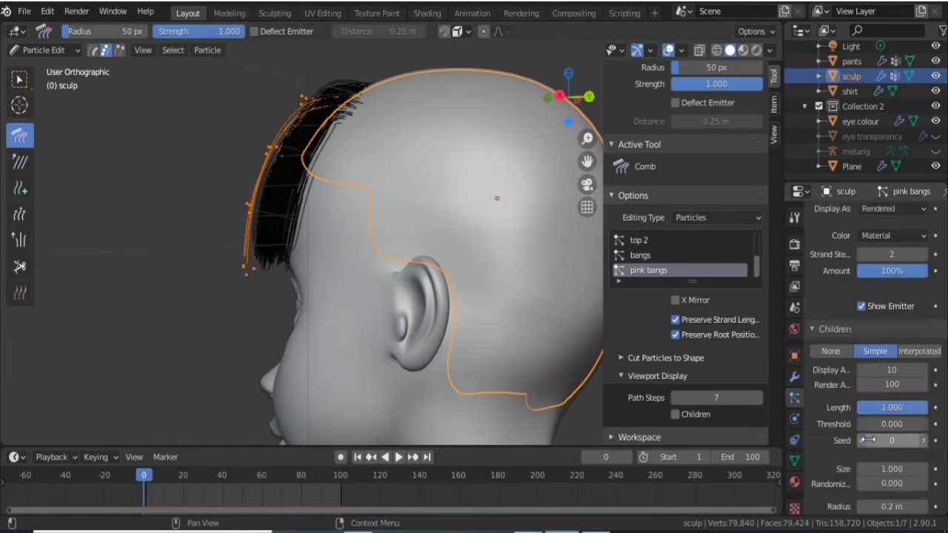
pyautogui.scroll(-5, 890, 344)
pyautogui.scroll(5, 889, 344)
pyautogui.scroll(-5, 879, 379)
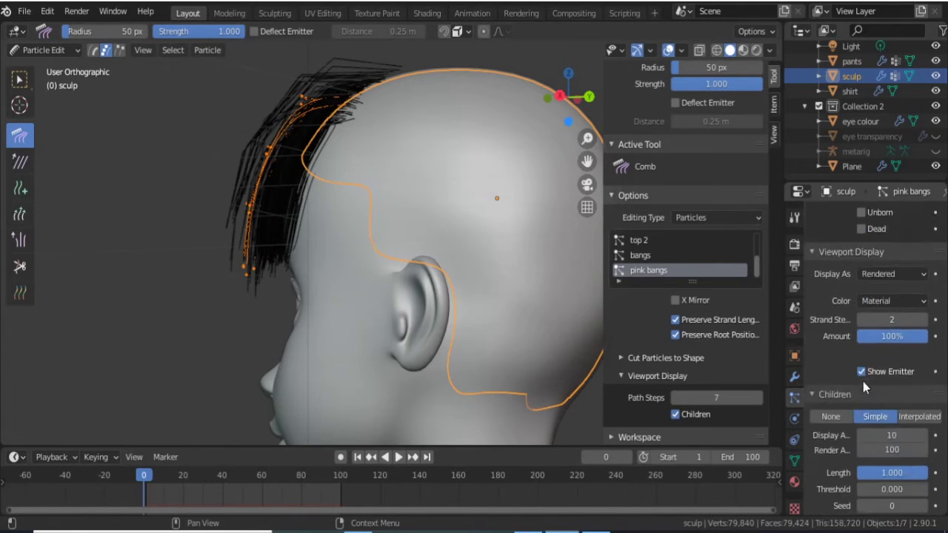
pyautogui.scroll(-5, 863, 381)
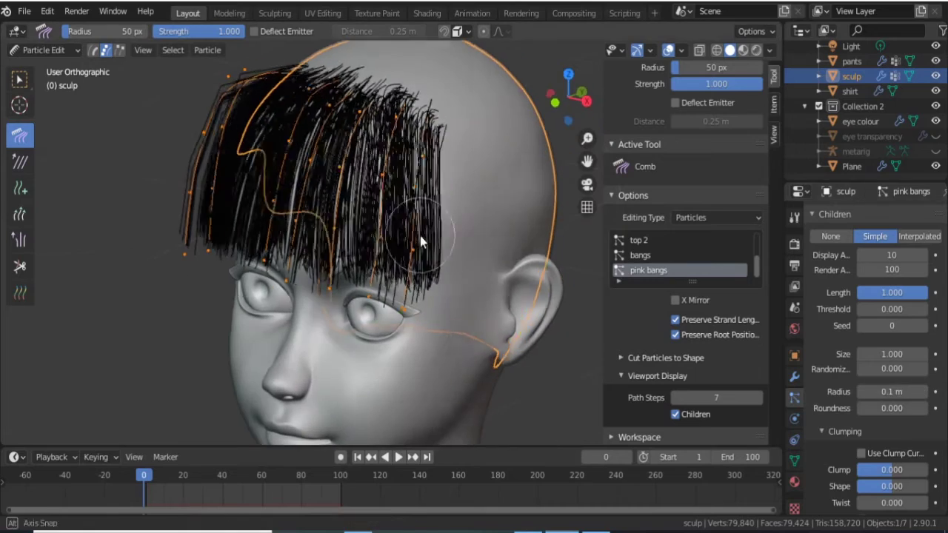
pyautogui.scroll(5, 846, 326)
pyautogui.click(648, 269)
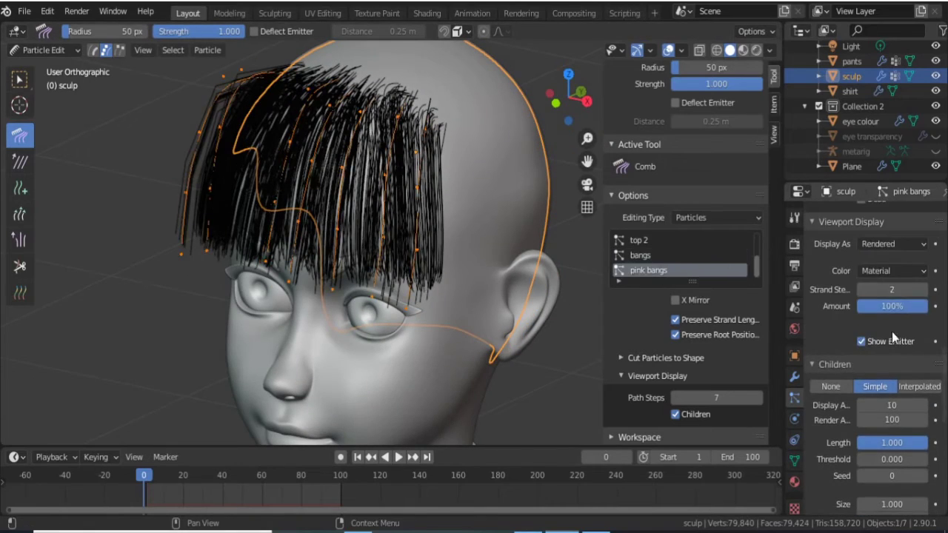
pyautogui.scroll(-5, 891, 332)
# Select linked strands, comb the fringe, and pick the Length brush.
pyautogui.moveTo(563, 222)
pyautogui.mouseDown(button='middle')
pyautogui.moveTo(429, 220)
pyautogui.moveTo(510, 294)
pyautogui.moveTo(402, 296)
pyautogui.mouseUp(button='middle')
pyautogui.moveTo(444, 244)
pyautogui.mouseDown(button='middle')
pyautogui.moveTo(337, 207)
pyautogui.moveTo(205, 185)
pyautogui.mouseUp(button='middle')
pyautogui.press('l')
pyautogui.moveTo(255, 272)
pyautogui.mouseDown(button='middle')
pyautogui.moveTo(280, 321)
pyautogui.moveTo(168, 200)
pyautogui.moveTo(210, 161)
pyautogui.moveTo(150, 222)
pyautogui.moveTo(172, 359)
pyautogui.mouseUp(button='middle')
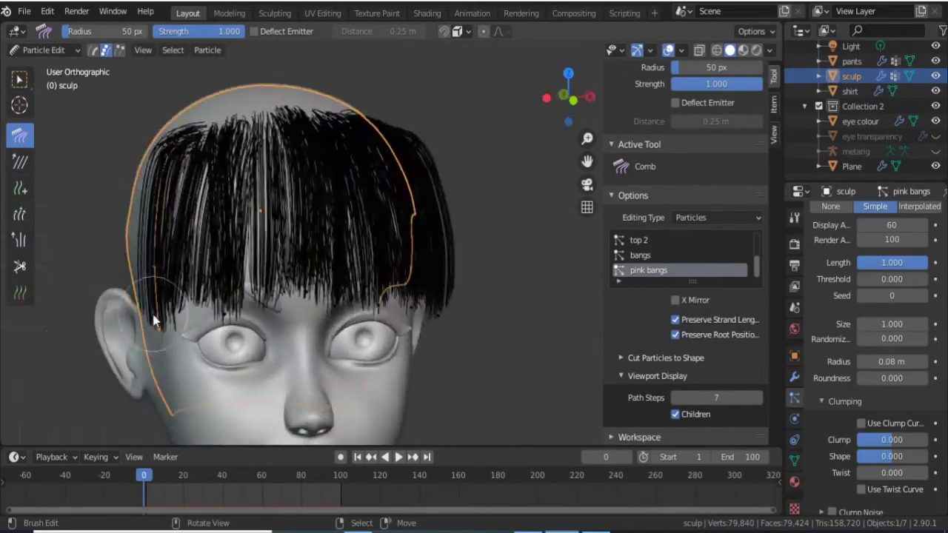
pyautogui.click(20, 214)
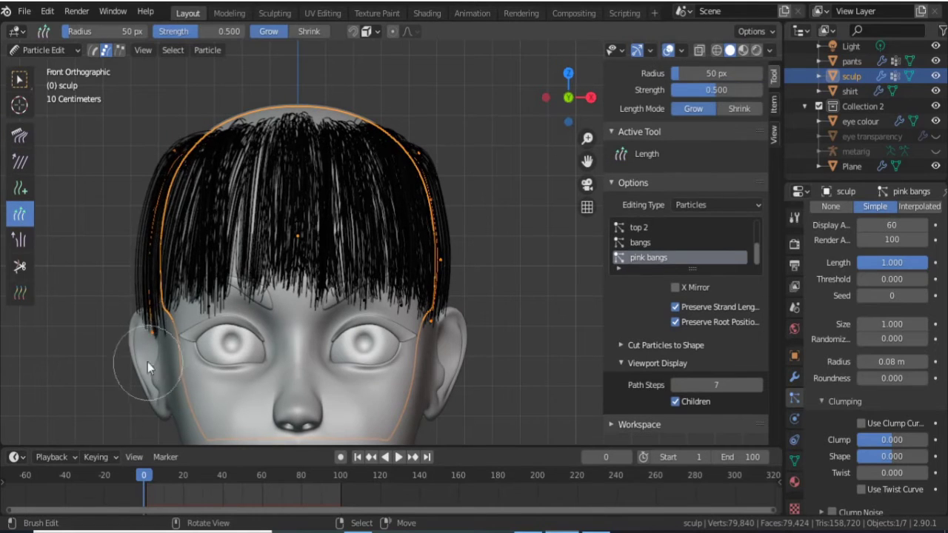
pyautogui.moveTo(503, 311); pyautogui.dragTo(403, 335, button='middle')
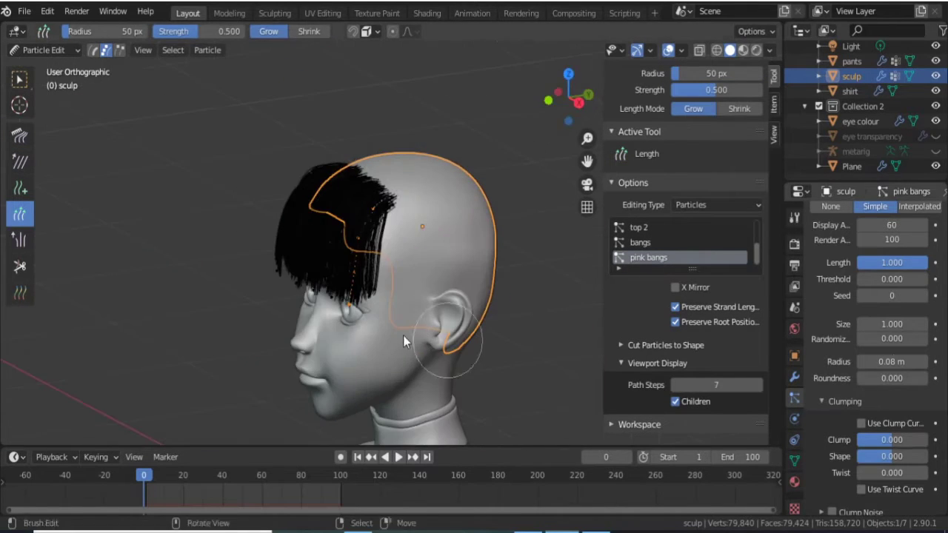
pyautogui.click(421, 13)
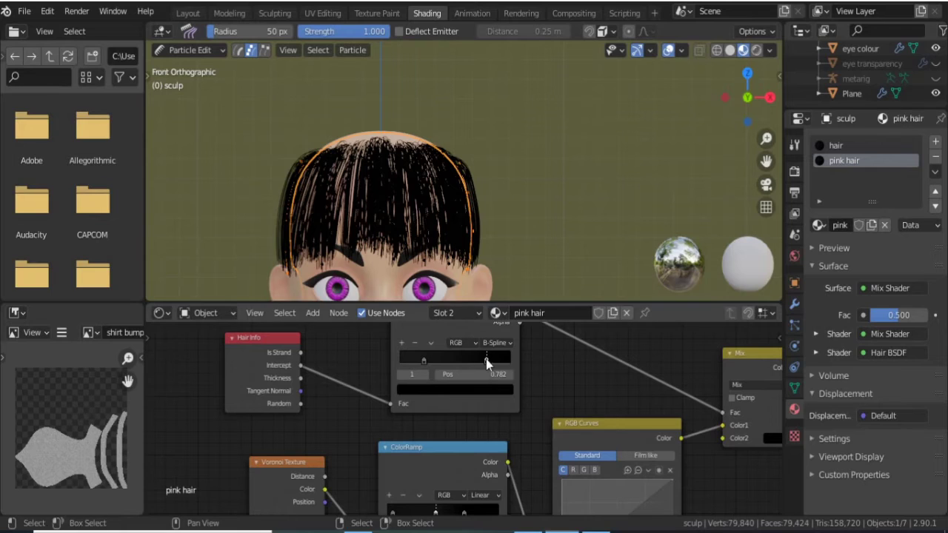
# Recolour the stops of both ColorRamp nodes and the Mix node in pink shades.
pyautogui.click(481, 389)
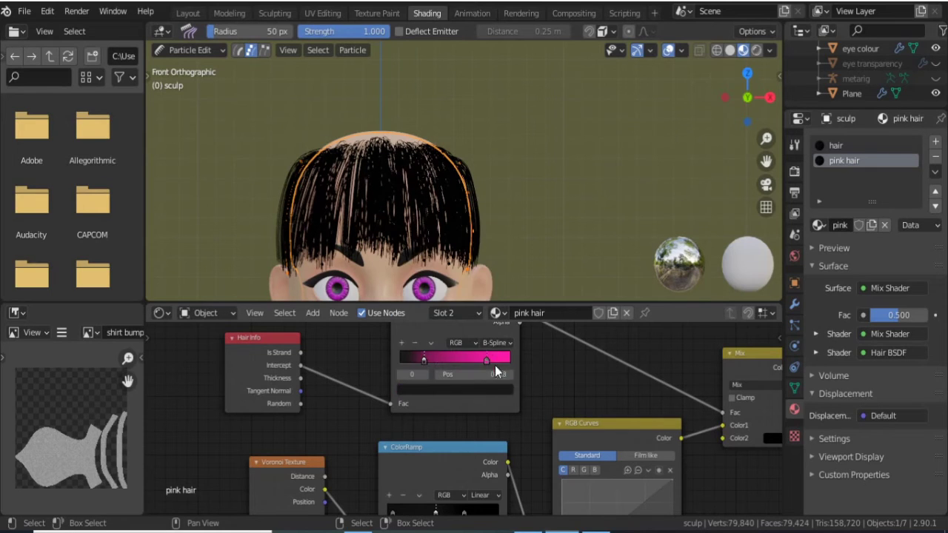
pyautogui.click(493, 389)
pyautogui.click(489, 306)
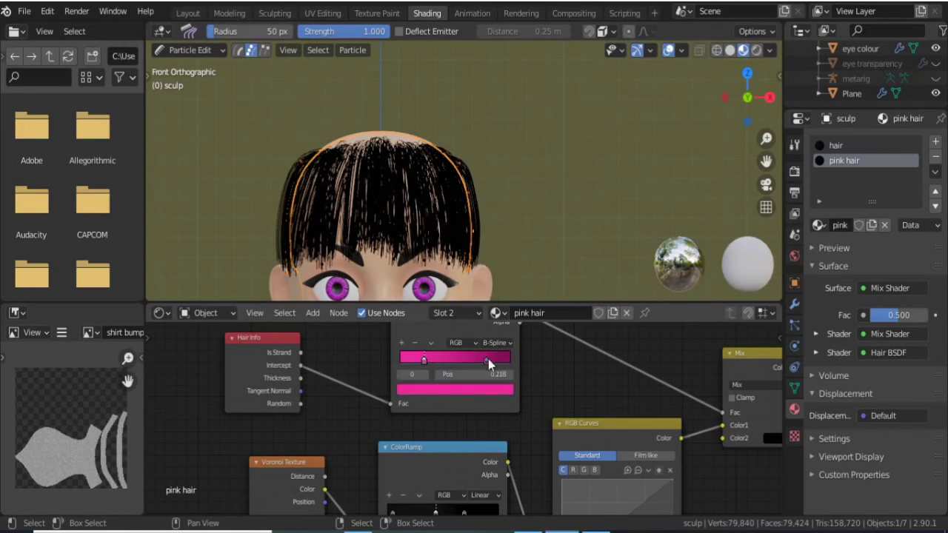
pyautogui.moveTo(488, 363); pyautogui.dragTo(444, 311, button='middle')
pyautogui.click(737, 385)
pyautogui.moveTo(737, 385); pyautogui.dragTo(771, 345, button='middle')
pyautogui.click(496, 418)
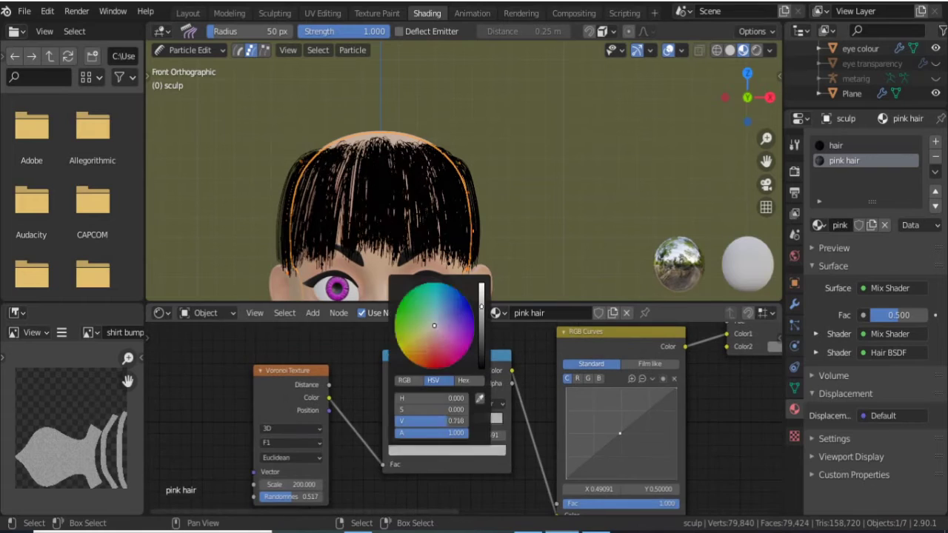
pyautogui.click(795, 326)
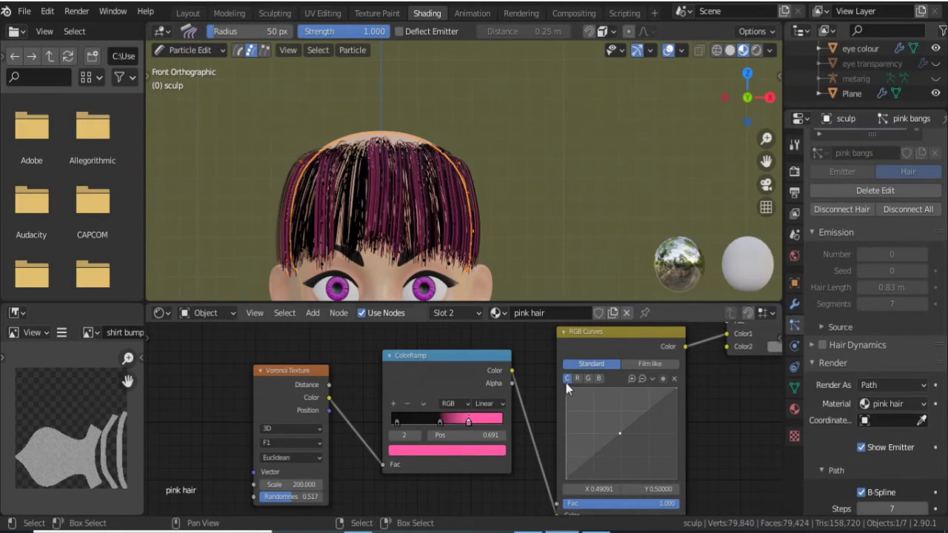
# Turn the ramp's dark stop pink so the bangs tint along their length.
pyautogui.click(448, 453)
pyautogui.click(483, 290)
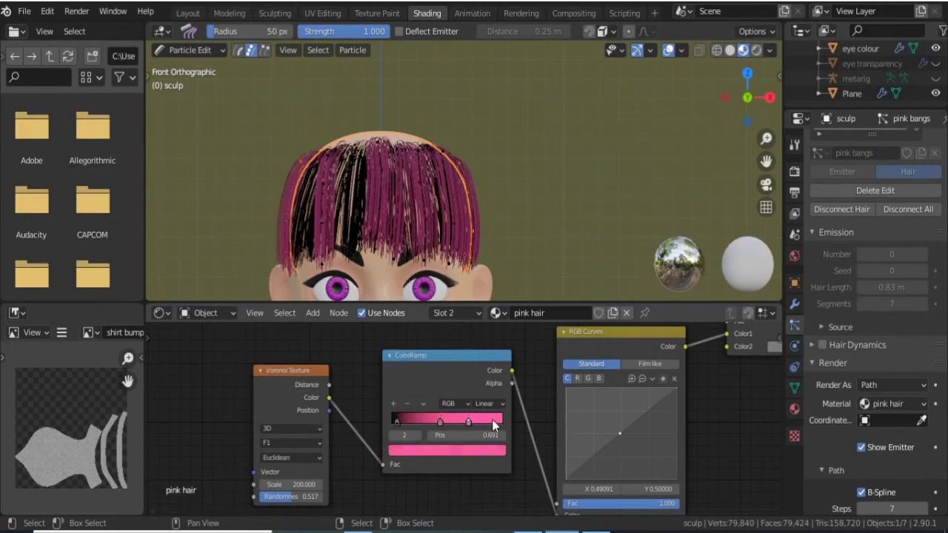
pyautogui.press('Escape')
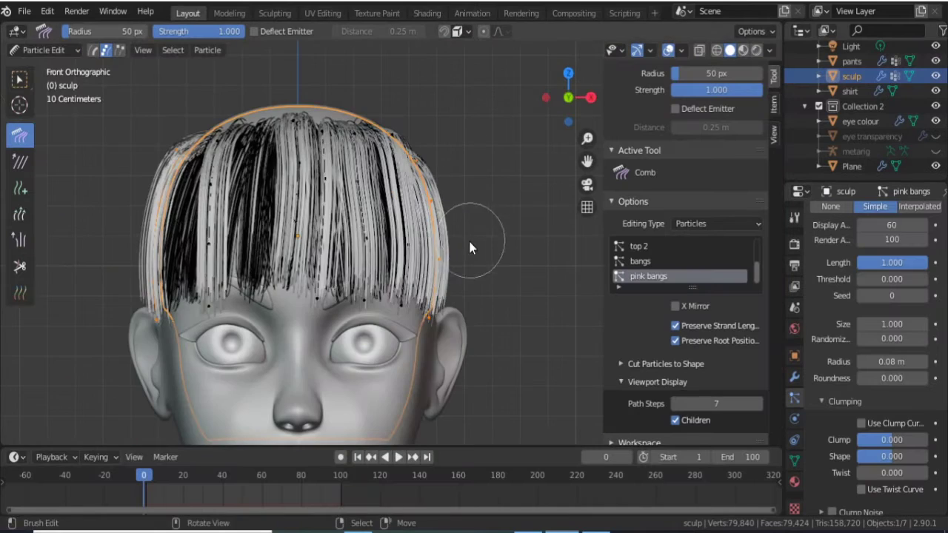
# Comb the bangs leftward, trying the Length and Add brushes before returning to Comb.
pyautogui.moveTo(293, 188); pyautogui.dragTo(210, 206)
pyautogui.moveTo(259, 181)
pyautogui.mouseDown(button='middle')
pyautogui.moveTo(386, 115)
pyautogui.moveTo(186, 178)
pyautogui.mouseUp(button='middle')
pyautogui.press('KP_1')
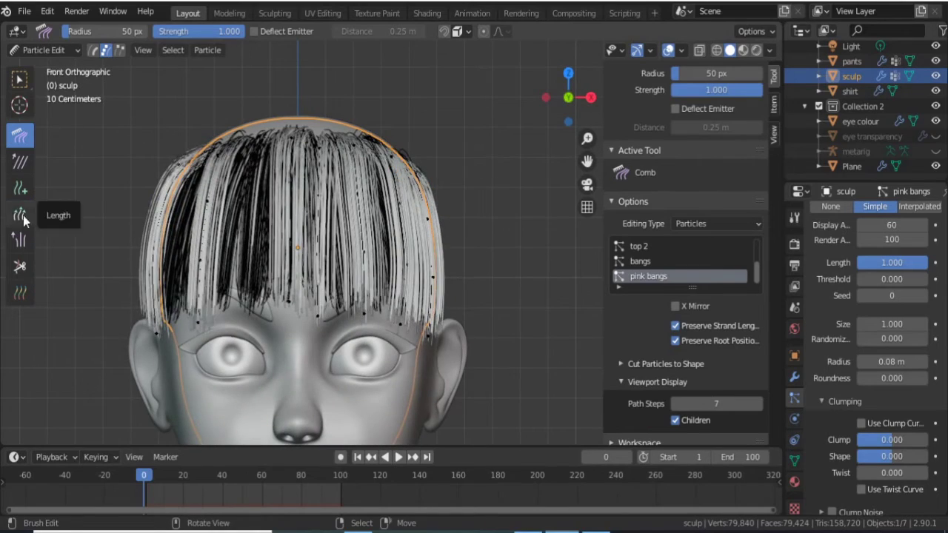
pyautogui.click(20, 215)
pyautogui.moveTo(440, 356); pyautogui.dragTo(302, 379, button='middle')
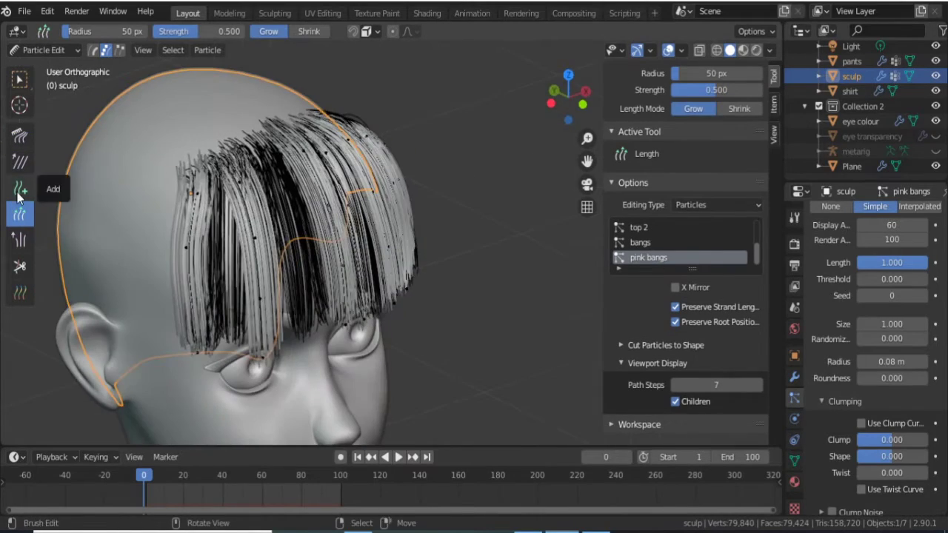
pyautogui.click(20, 194)
pyautogui.moveTo(148, 186)
pyautogui.mouseDown(button='middle')
pyautogui.moveTo(375, 176)
pyautogui.moveTo(265, 167)
pyautogui.moveTo(415, 137)
pyautogui.mouseUp(button='middle')
pyautogui.click(19, 136)
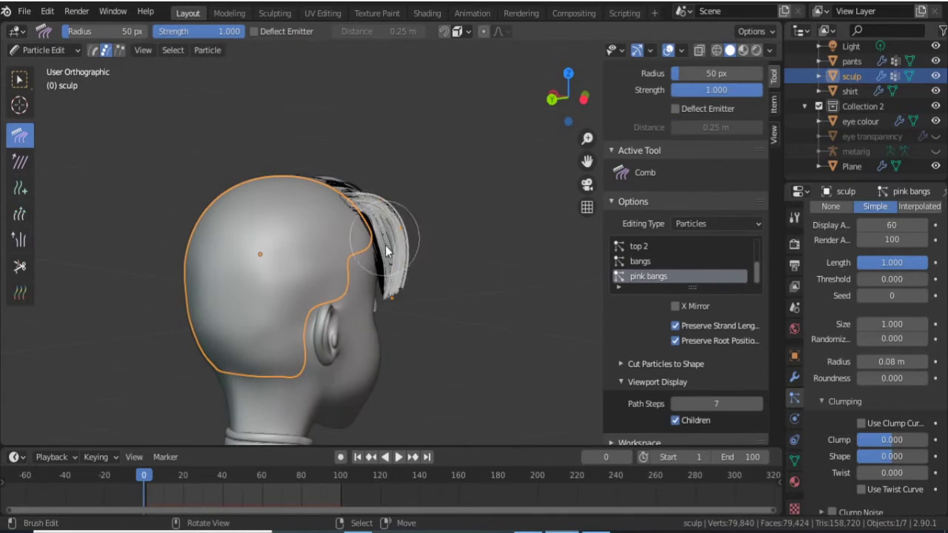
pyautogui.moveTo(423, 323); pyautogui.dragTo(380, 224, button='middle')
pyautogui.press('KP_1')
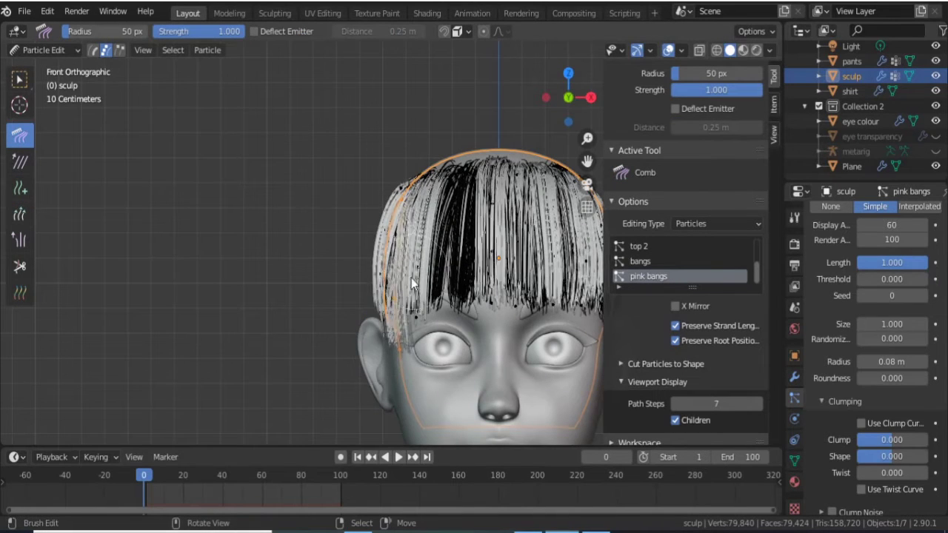
# Comb the left edge of the bangs downward, switching between Length and Comb brushes.
pyautogui.moveTo(411, 278); pyautogui.dragTo(393, 341)
pyautogui.scroll(-10, 867, 333)
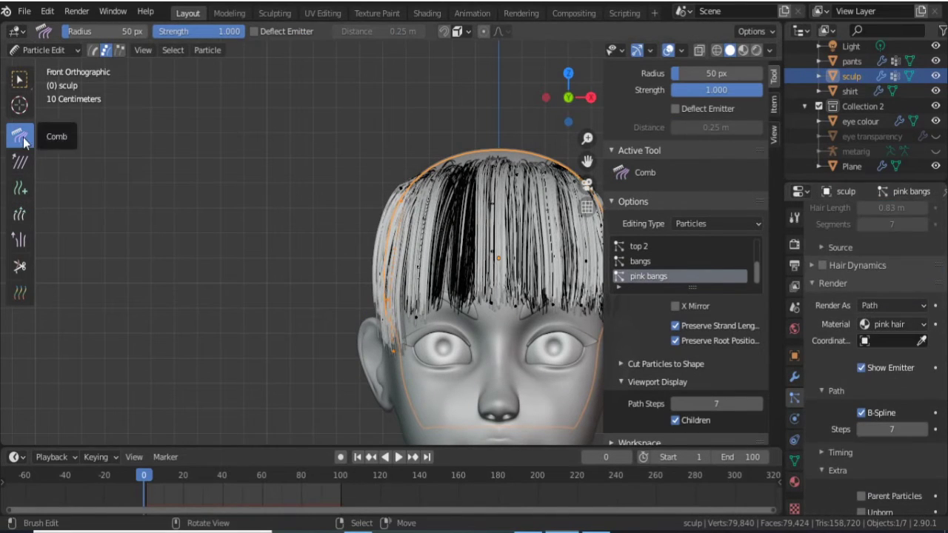
pyautogui.click(20, 214)
pyautogui.hotkey('shift', 'space')
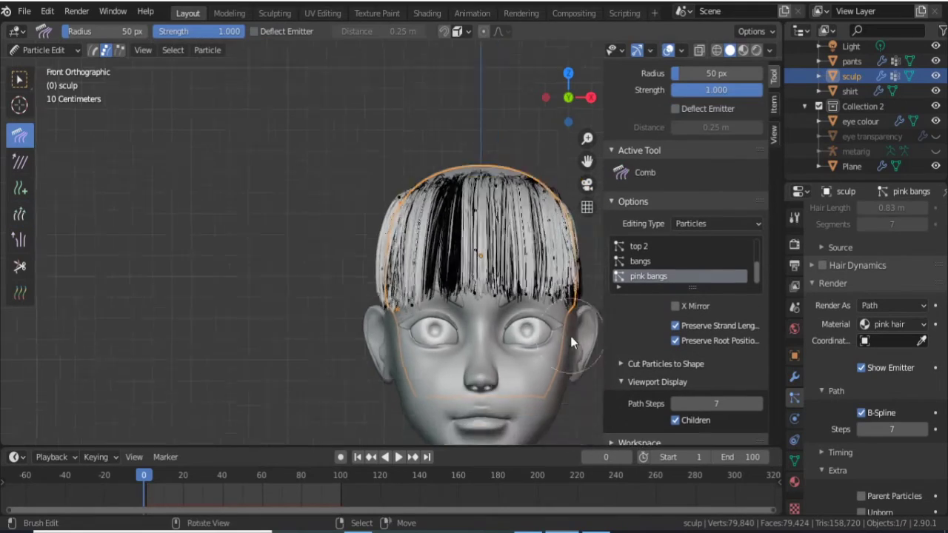
pyautogui.moveTo(570, 336)
pyautogui.mouseDown(button='middle')
pyautogui.moveTo(524, 440)
pyautogui.moveTo(352, 345)
pyautogui.mouseUp(button='middle')
pyautogui.scroll(3, 353, 345)
# Orbit and zoom around the head to inspect the combed fringe.
pyautogui.moveTo(104, 326)
pyautogui.mouseDown(button='middle')
pyautogui.moveTo(257, 353)
pyautogui.moveTo(102, 328)
pyautogui.moveTo(437, 346)
pyautogui.moveTo(504, 318)
pyautogui.mouseUp(button='middle')
pyautogui.scroll(5, 882, 235)
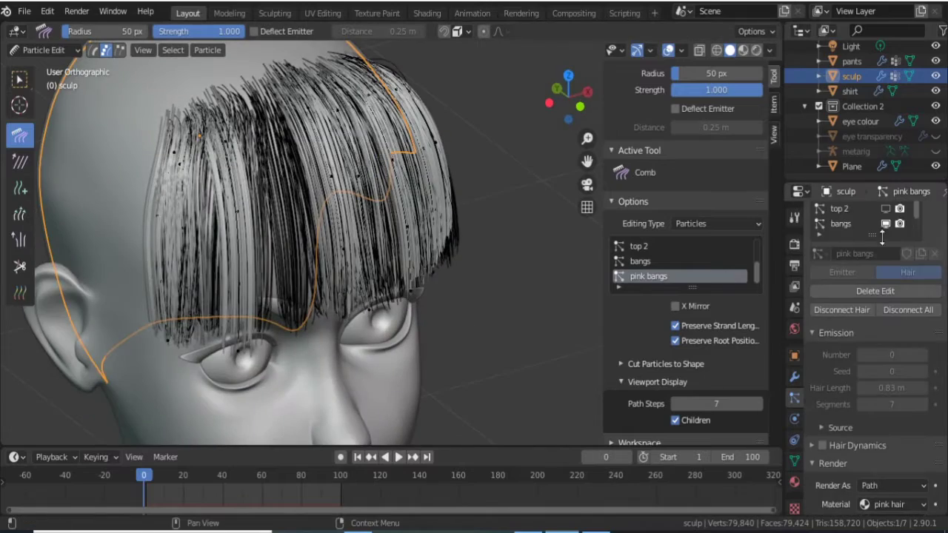
pyautogui.scroll(2, 865, 219)
pyautogui.scroll(2, 863, 220)
pyautogui.moveTo(459, 282); pyautogui.dragTo(213, 160, button='middle')
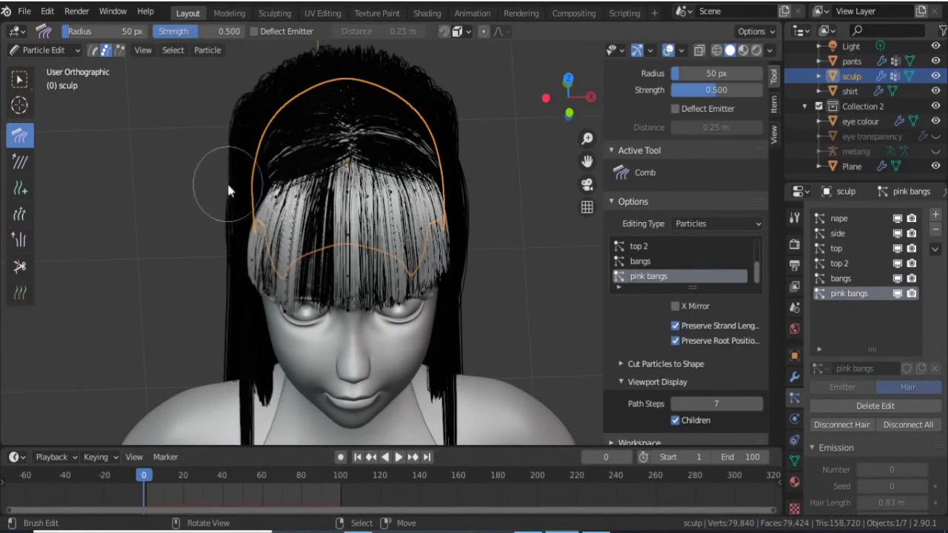
pyautogui.moveTo(228, 192)
pyautogui.mouseDown(button='middle')
pyautogui.moveTo(413, 127)
pyautogui.moveTo(432, 250)
pyautogui.moveTo(362, 185)
pyautogui.moveTo(108, 190)
pyautogui.moveTo(210, 217)
pyautogui.mouseUp(button='middle')
pyautogui.moveTo(272, 257); pyautogui.dragTo(275, 350, button='middle')
pyautogui.scroll(-5, 874, 297)
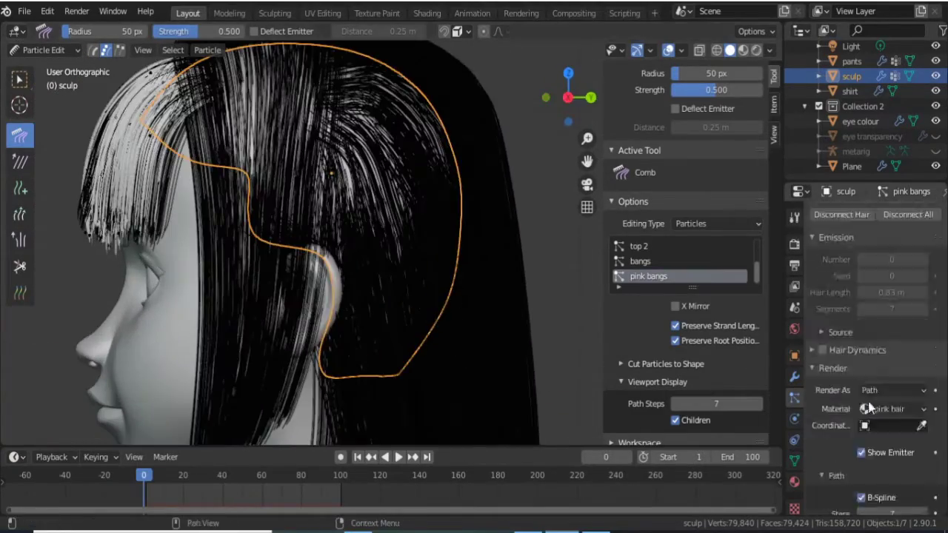
pyautogui.moveTo(415, 222); pyautogui.dragTo(516, 120, button='middle')
# Switch to Material Preview and make the nape hair system active.
pyautogui.press('z')
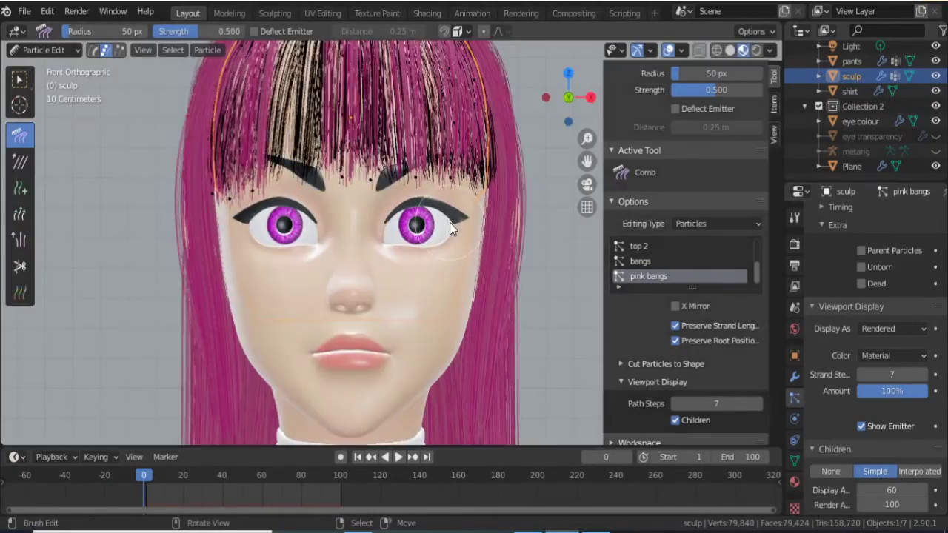
pyautogui.moveTo(450, 223); pyautogui.dragTo(432, 295, button='middle')
pyautogui.scroll(5, 889, 288)
pyautogui.scroll(-2, 867, 312)
pyautogui.scroll(2, 867, 312)
pyautogui.click(852, 229)
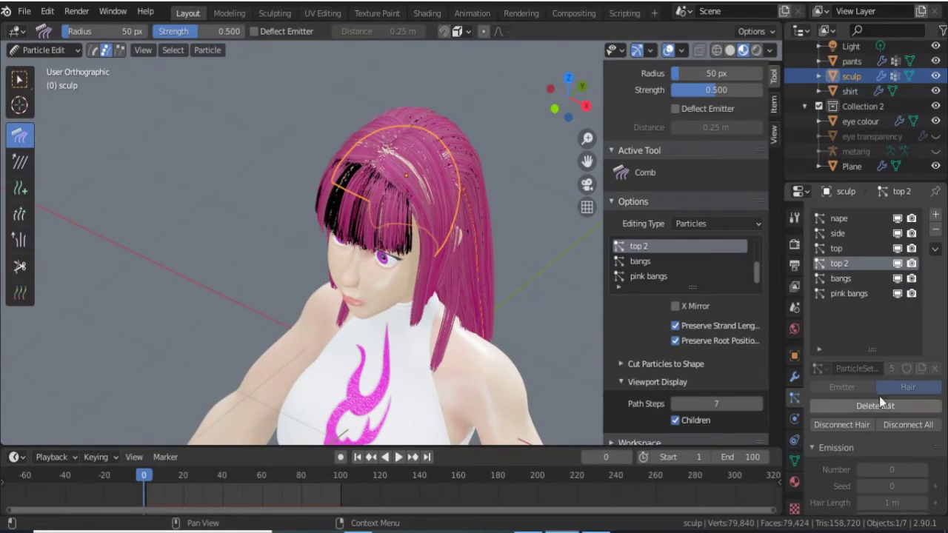
pyautogui.scroll(-2, 850, 392)
pyautogui.moveTo(563, 319)
pyautogui.mouseDown(button='middle')
pyautogui.moveTo(491, 333)
pyautogui.moveTo(548, 311)
pyautogui.mouseUp(button='middle')
pyautogui.scroll(3, 848, 296)
pyautogui.click(841, 278)
pyautogui.click(839, 218)
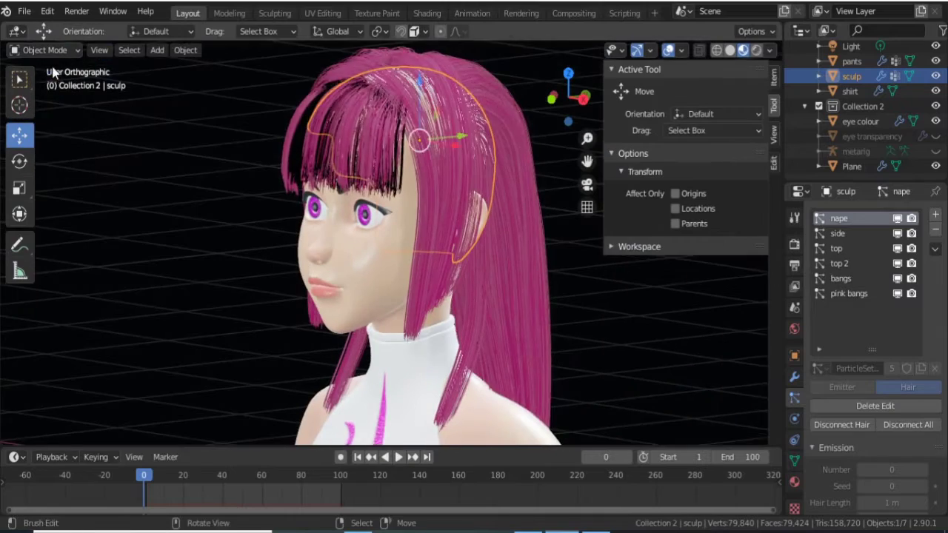
pyautogui.scroll(-10, 855, 440)
# Assign the black 'hair' material to the nape system in Shading, then return to Layout.
pyautogui.click(426, 12)
pyautogui.click(495, 313)
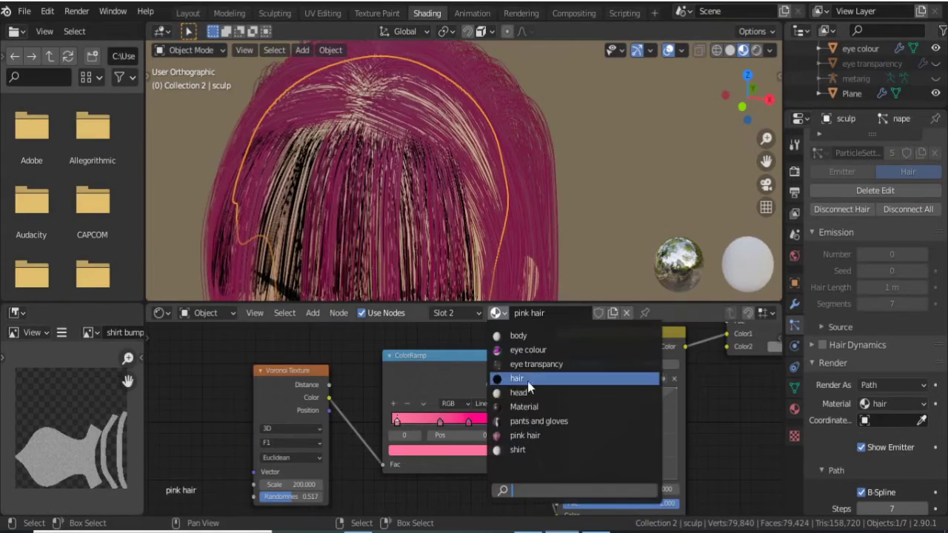
pyautogui.click(527, 381)
pyautogui.scroll(5, 837, 315)
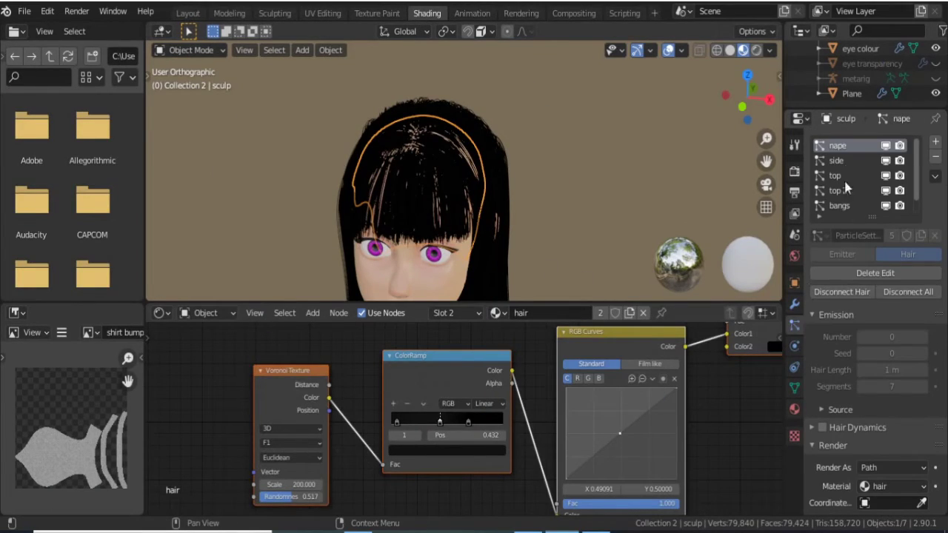
pyautogui.click(185, 12)
pyautogui.scroll(-3, 889, 371)
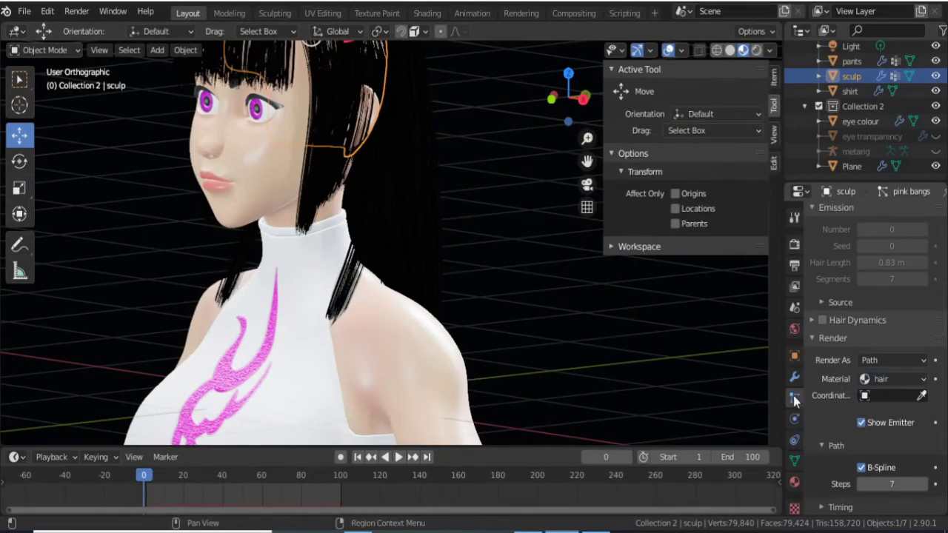
pyautogui.click(795, 482)
# Look up the pink hair material and select its linked bangs strands in hair edit mode.
pyautogui.click(819, 298)
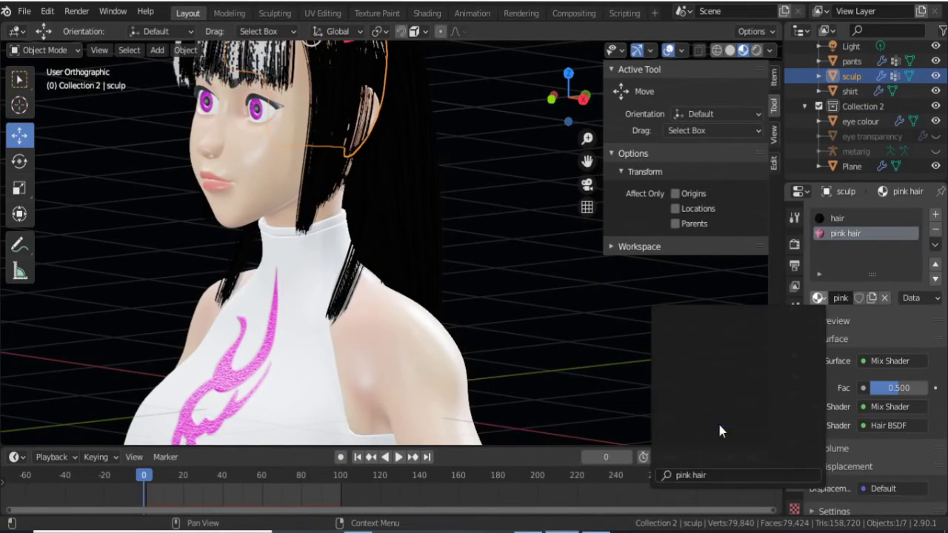
pyautogui.click(717, 421)
pyautogui.moveTo(718, 421)
pyautogui.mouseDown(button='middle')
pyautogui.moveTo(435, 264)
pyautogui.moveTo(355, 174)
pyautogui.moveTo(175, 253)
pyautogui.moveTo(152, 281)
pyautogui.moveTo(406, 251)
pyautogui.mouseUp(button='middle')
pyautogui.scroll(5, 356, 174)
pyautogui.hotkey('ctrl', 'Tab')
pyautogui.press('l')
pyautogui.moveTo(127, 186)
pyautogui.mouseDown(button='middle')
pyautogui.moveTo(370, 318)
pyautogui.moveTo(424, 326)
pyautogui.moveTo(356, 332)
pyautogui.mouseUp(button='middle')
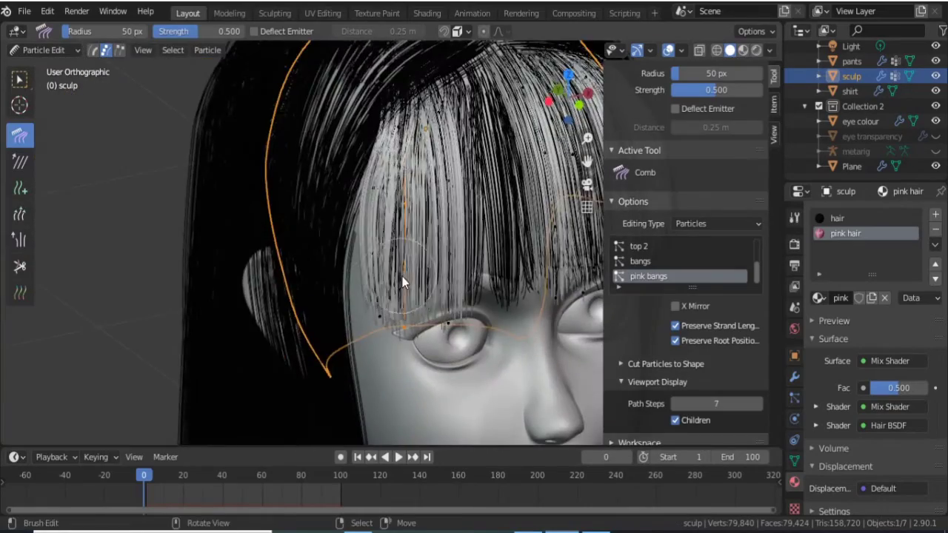
pyautogui.scroll(-4, 402, 275)
pyautogui.moveTo(402, 275); pyautogui.dragTo(344, 271, button='middle')
pyautogui.press('KP_1')
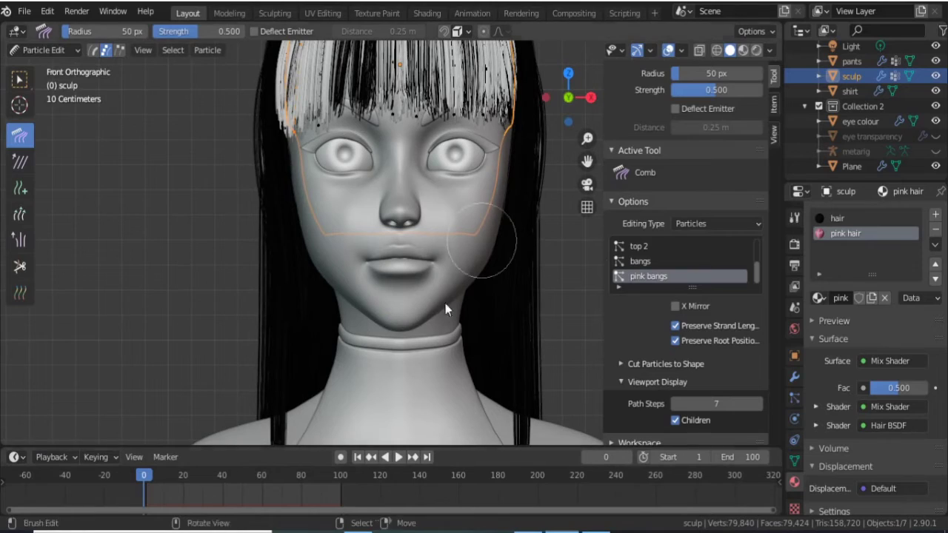
# Set the pink hair's viewport colour to magenta and show the character in Material Preview.
pyautogui.hotkey('ctrl', 'Tab')
pyautogui.scroll(-5, 892, 464)
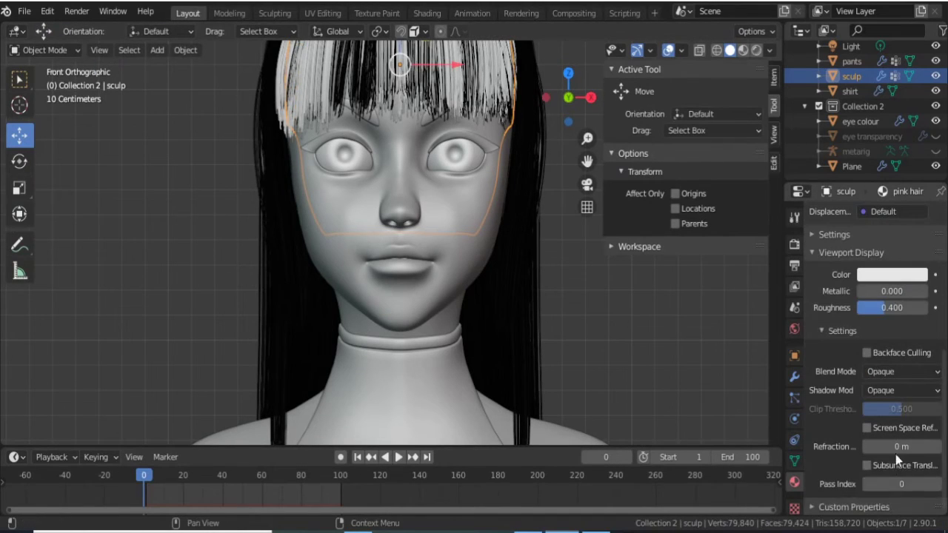
pyautogui.click(889, 275)
pyautogui.click(851, 96)
pyautogui.moveTo(551, 291)
pyautogui.mouseDown(button='middle')
pyautogui.moveTo(571, 356)
pyautogui.moveTo(417, 228)
pyautogui.moveTo(386, 280)
pyautogui.moveTo(448, 291)
pyautogui.mouseUp(button='middle')
pyautogui.scroll(4, 418, 228)
pyautogui.scroll(-2, 459, 294)
pyautogui.scroll(-1, 467, 297)
pyautogui.click(743, 51)
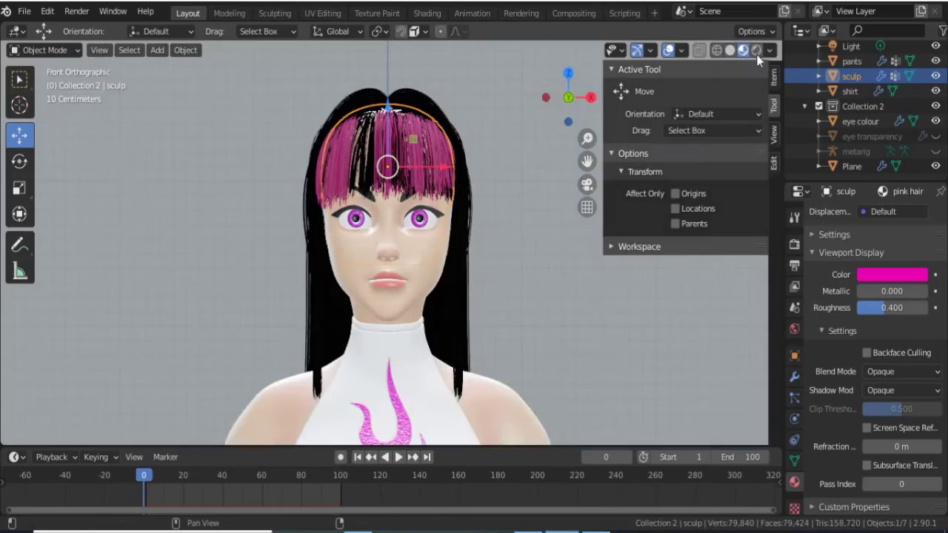
pyautogui.moveTo(511, 333)
pyautogui.keyDown('shift'); pyautogui.mouseDown(button='middle')
pyautogui.moveTo(509, 269)
pyautogui.moveTo(459, 281)
pyautogui.mouseUp(button='middle'); pyautogui.keyUp('shift')
# In Edit Mode, scale the toenail vertices to 0.661 along X to narrow the toes.
pyautogui.click(851, 61)
pyautogui.press('Tab')
pyautogui.click(633, 153)
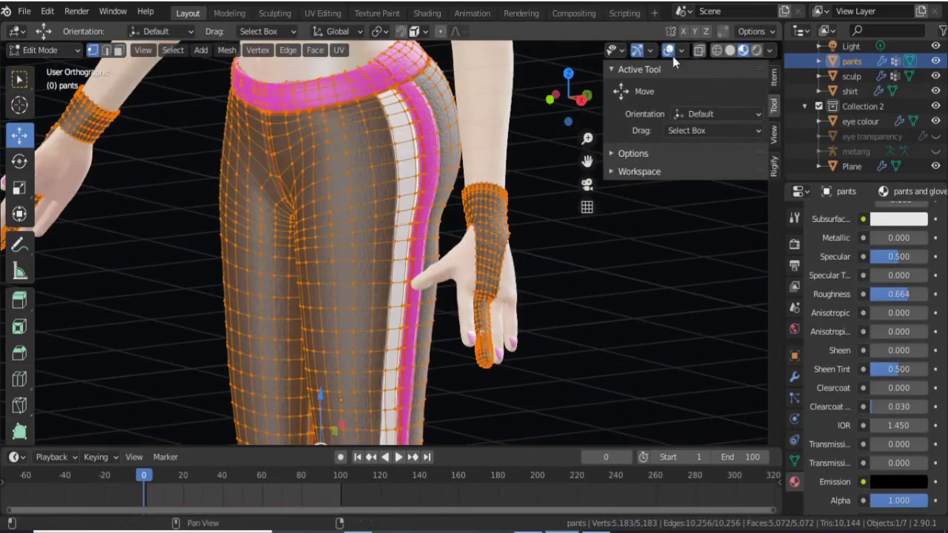
pyautogui.scroll(4, 495, 323)
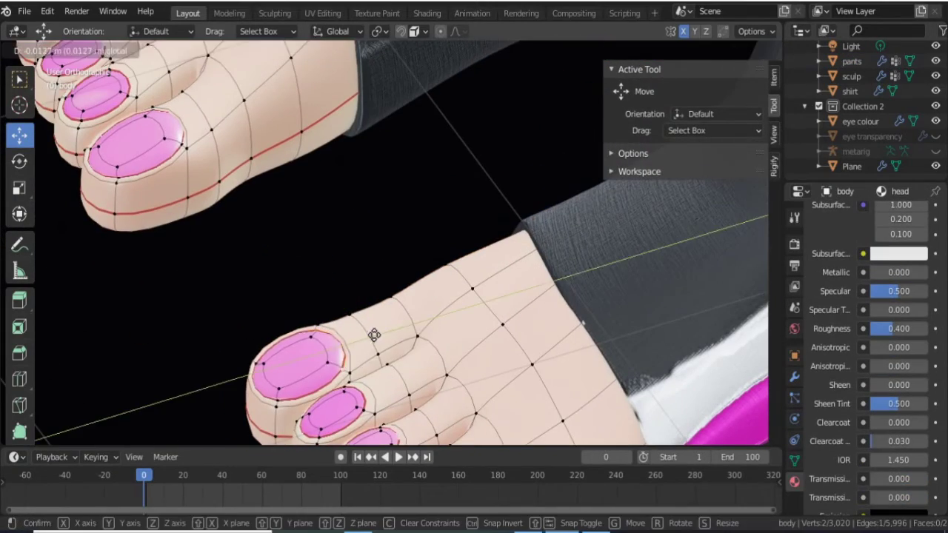
pyautogui.click(374, 335)
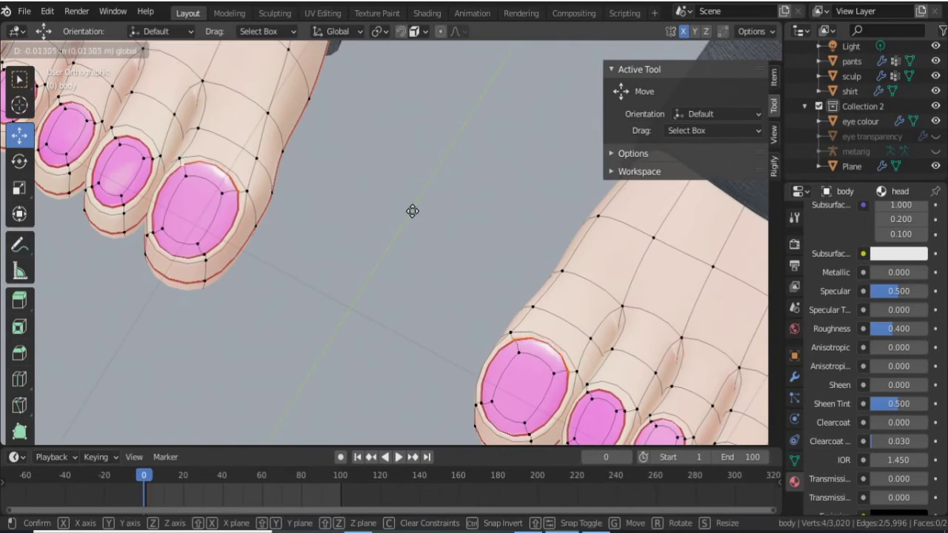
pyautogui.click(413, 211)
pyautogui.click(379, 31)
pyautogui.click(419, 279)
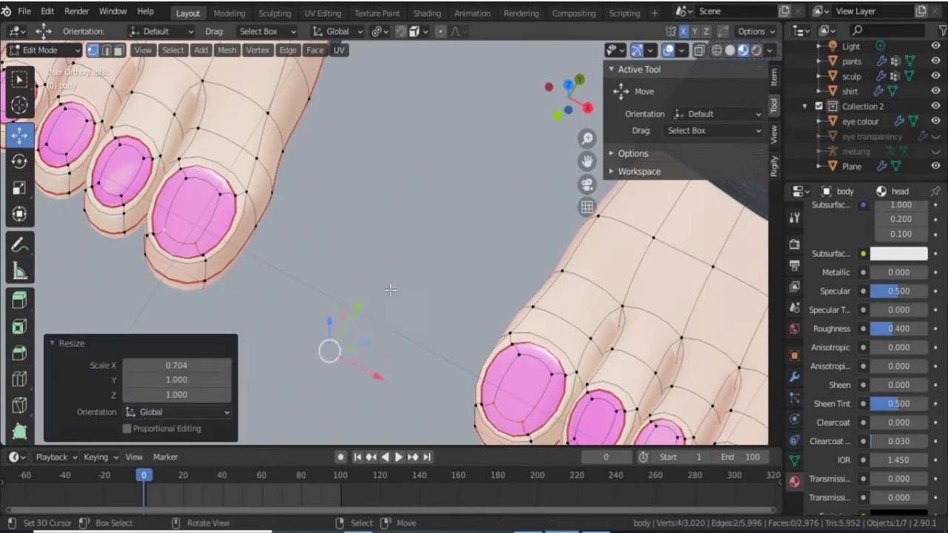
pyautogui.click(173, 239)
pyautogui.click(337, 337)
pyautogui.moveTo(337, 337); pyautogui.dragTo(415, 311, button='middle')
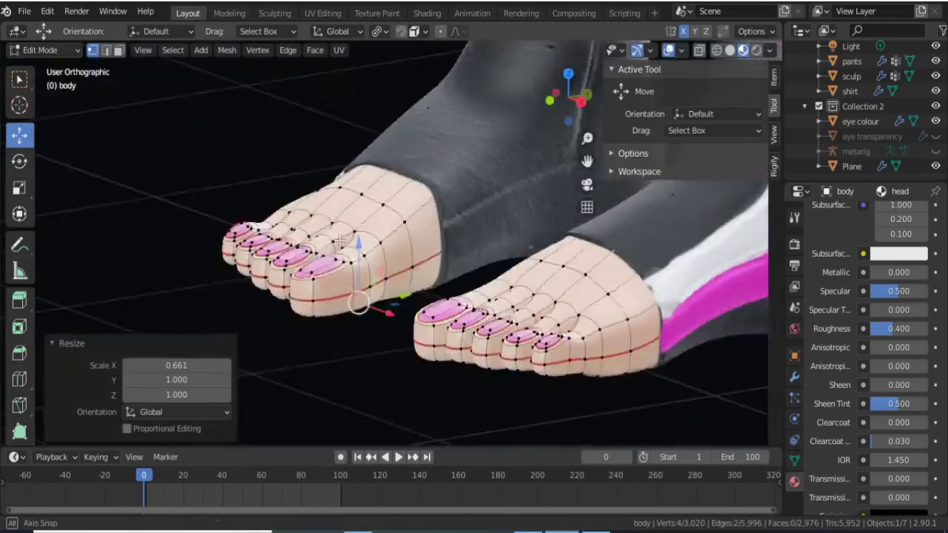
pyautogui.scroll(-4, 415, 311)
# Return to Object Mode, view the character from the front, and save the file.
pyautogui.press('Tab')
pyautogui.press('KP_1')
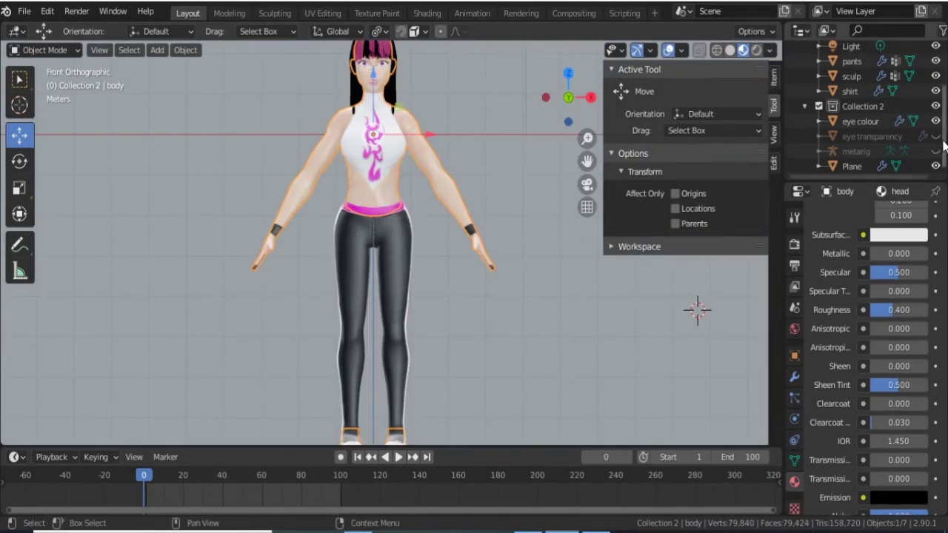
pyautogui.scroll(5, 421, 254)
pyautogui.scroll(-2, 420, 254)
pyautogui.hotkey('ctrl', 's')
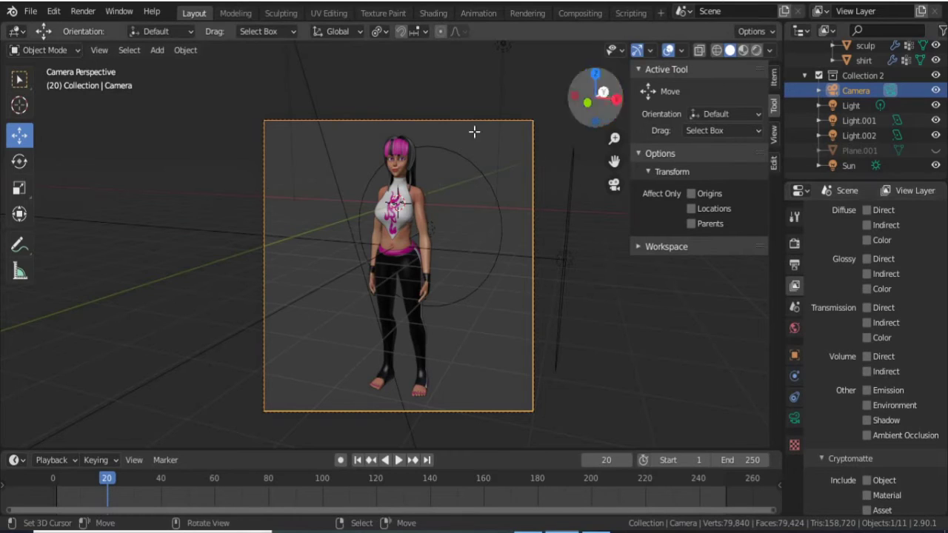
# Frame the full character through the scene camera, then zoom in on the flame-print shirt.
pyautogui.scroll(4, 295, 191)
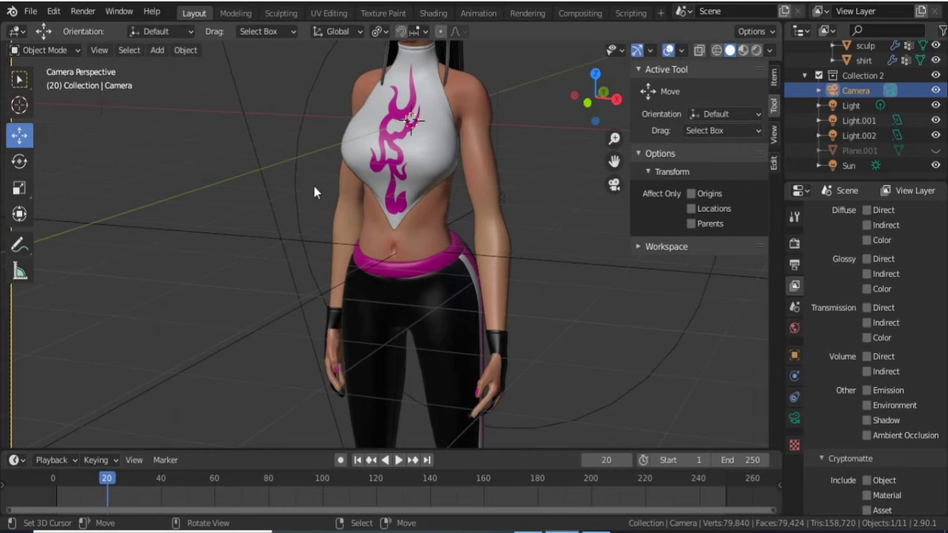
pyautogui.scroll(-4, 329, 207)
pyautogui.scroll(1, 307, 317)
pyautogui.scroll(1, 305, 315)
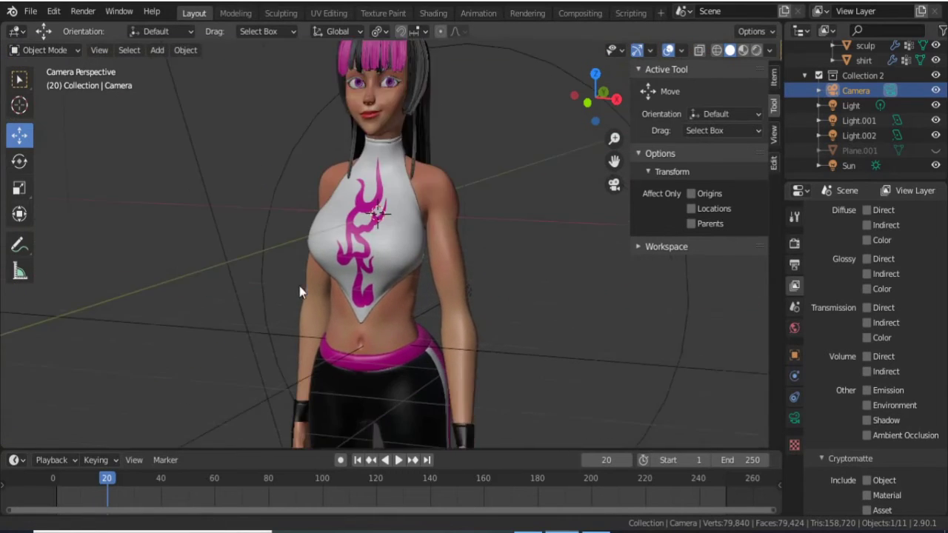
pyautogui.scroll(3, 300, 286)
pyautogui.keyDown('shift'); pyautogui.scroll(-3, 267, 363); pyautogui.keyUp('shift')
pyautogui.keyDown('shift'); pyautogui.scroll(-2, 276, 295); pyautogui.keyUp('shift')
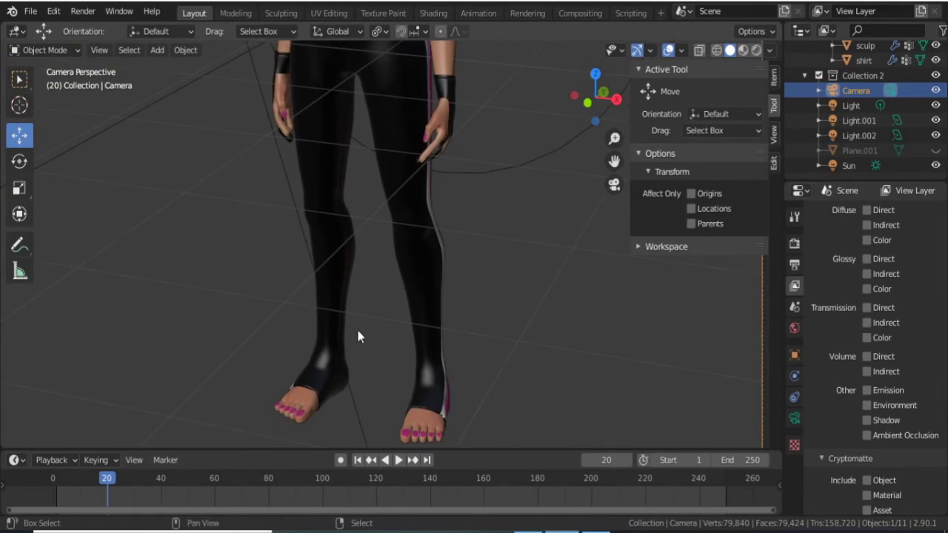
pyautogui.press('Home')
pyautogui.press('KP_2')
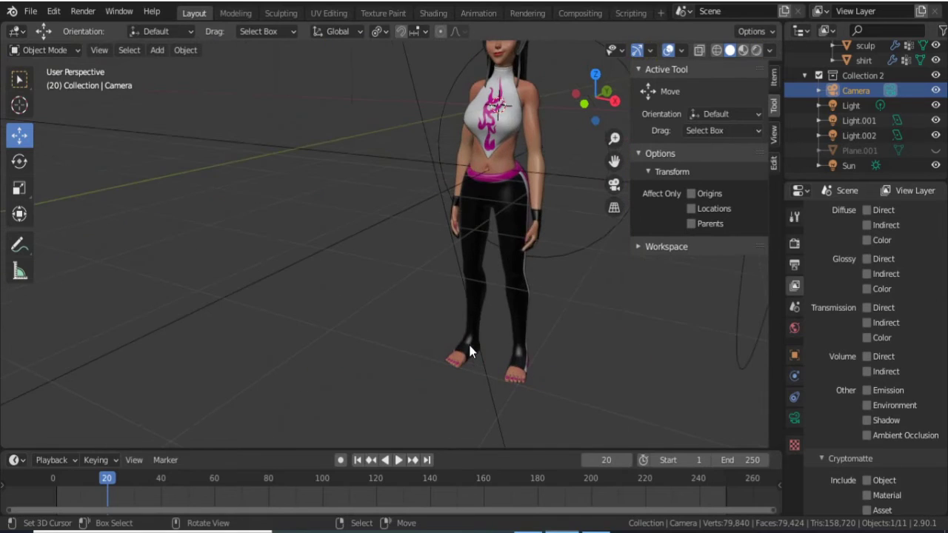
pyautogui.press('KP_0')
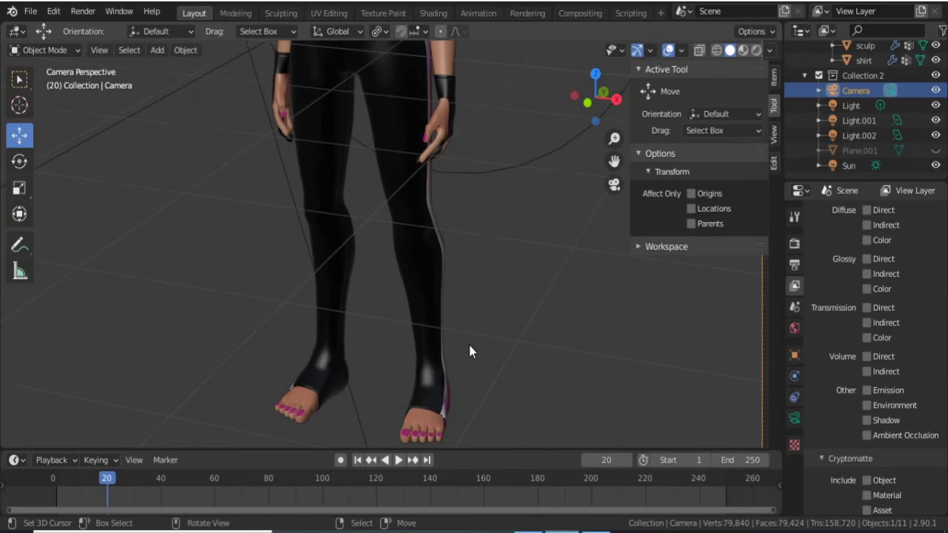
pyautogui.press('Home')
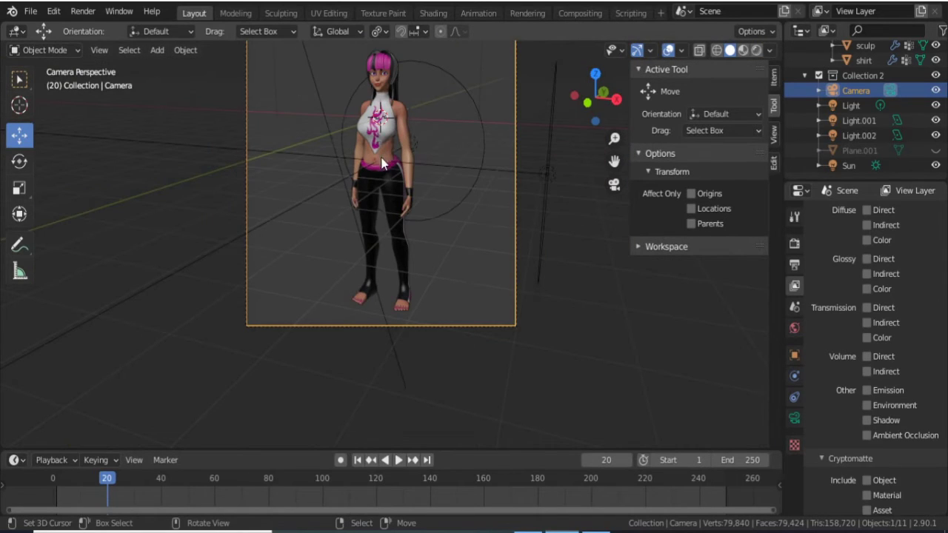
pyautogui.press('KP_Decimal')
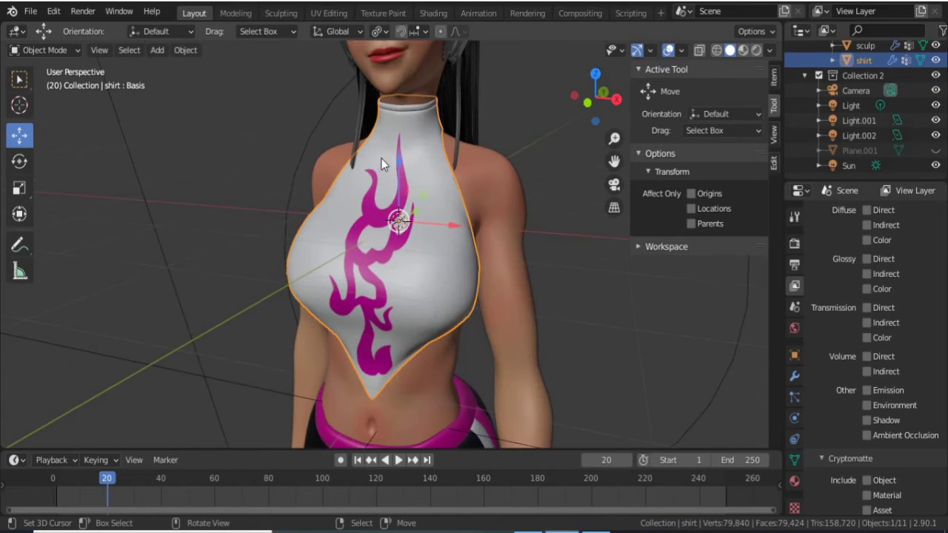
# Switch to an orthographic view and orbit to the side to check the legs and feet.
pyautogui.press('KP_0')
pyautogui.press('KP_Decimal')
pyautogui.moveTo(491, 271)
pyautogui.mouseDown(button='middle')
pyautogui.moveTo(258, 351)
pyautogui.moveTo(337, 381)
pyautogui.moveTo(417, 214)
pyautogui.moveTo(415, 323)
pyautogui.moveTo(438, 355)
pyautogui.moveTo(507, 267)
pyautogui.moveTo(516, 293)
pyautogui.mouseUp(button='middle')
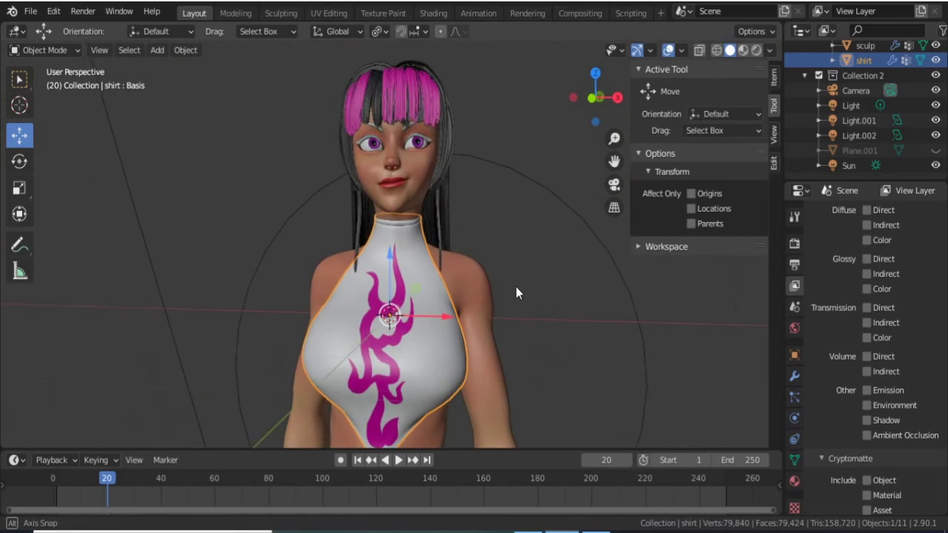
pyautogui.press('KP_5')
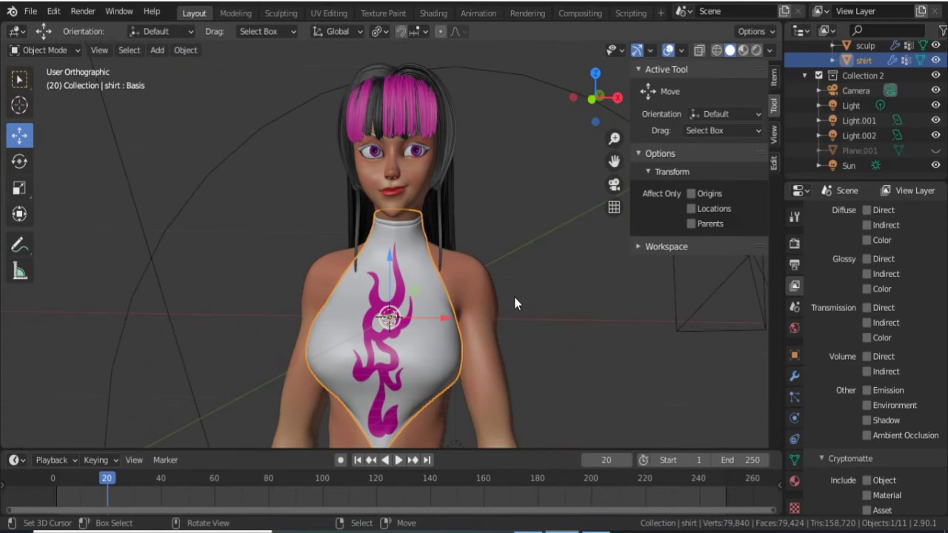
pyautogui.scroll(-3, 514, 300)
pyautogui.moveTo(525, 354)
pyautogui.mouseDown(button='middle')
pyautogui.moveTo(472, 371)
pyautogui.moveTo(362, 368)
pyautogui.moveTo(248, 349)
pyautogui.moveTo(268, 361)
pyautogui.moveTo(592, 381)
pyautogui.moveTo(545, 373)
pyautogui.moveTo(525, 157)
pyautogui.mouseUp(button='middle')
pyautogui.click(544, 372)
pyautogui.moveTo(544, 310)
pyautogui.keyDown('shift'); pyautogui.mouseDown(button='middle')
pyautogui.moveTo(536, 193)
pyautogui.moveTo(546, 413)
pyautogui.moveTo(541, 395)
pyautogui.moveTo(482, 380)
pyautogui.moveTo(342, 372)
pyautogui.moveTo(286, 284)
pyautogui.moveTo(292, 213)
pyautogui.mouseUp(button='middle'); pyautogui.keyUp('shift')
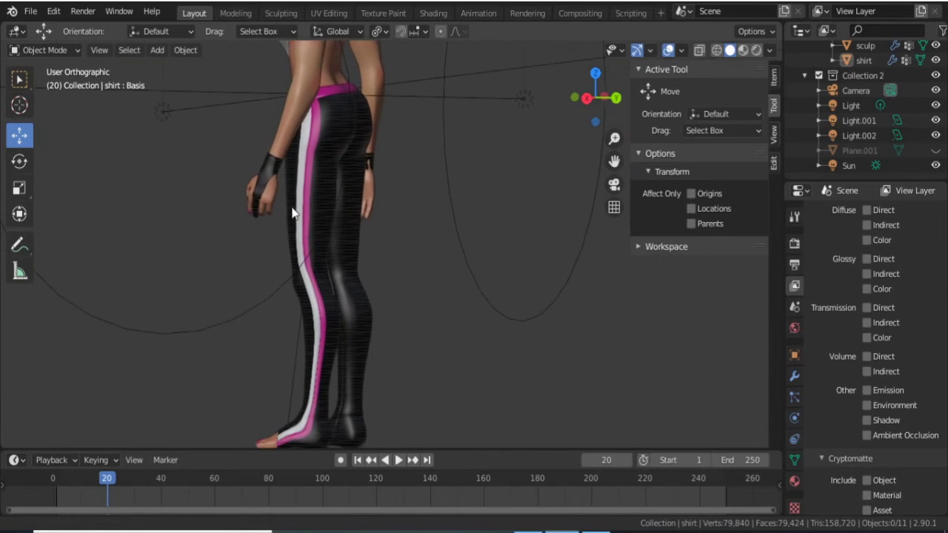
# Orbit around her back and side, zooming to inspect the striped leggings, ending facing front.
pyautogui.moveTo(552, 306)
pyautogui.mouseDown(button='middle')
pyautogui.moveTo(522, 298)
pyautogui.moveTo(447, 320)
pyautogui.moveTo(422, 362)
pyautogui.moveTo(366, 377)
pyautogui.moveTo(186, 345)
pyautogui.moveTo(110, 347)
pyautogui.moveTo(246, 298)
pyautogui.moveTo(629, 328)
pyautogui.moveTo(766, 323)
pyautogui.moveTo(104, 315)
pyautogui.moveTo(13, 327)
pyautogui.mouseUp(button='middle')
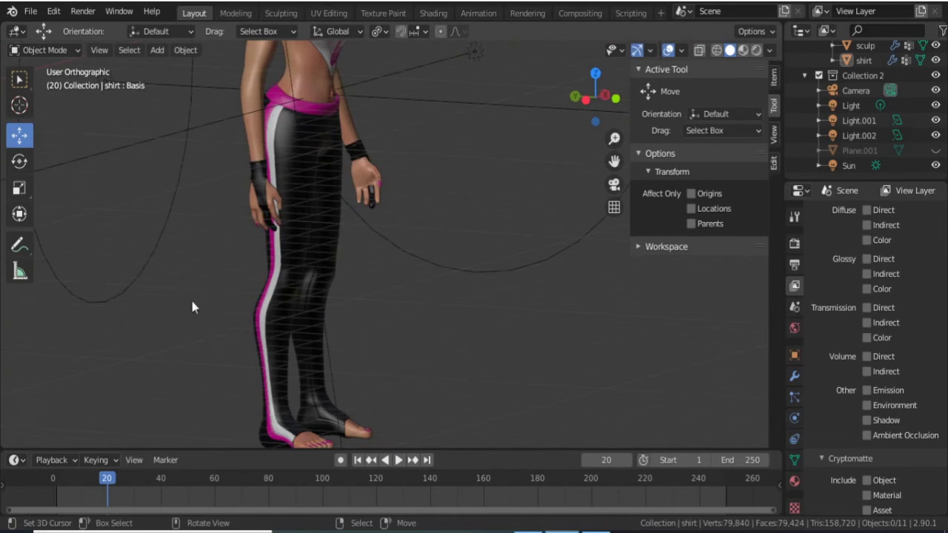
pyautogui.moveTo(191, 307)
pyautogui.mouseDown(button='middle')
pyautogui.moveTo(252, 328)
pyautogui.moveTo(428, 326)
pyautogui.mouseUp(button='middle')
pyautogui.scroll(-2, 433, 319)
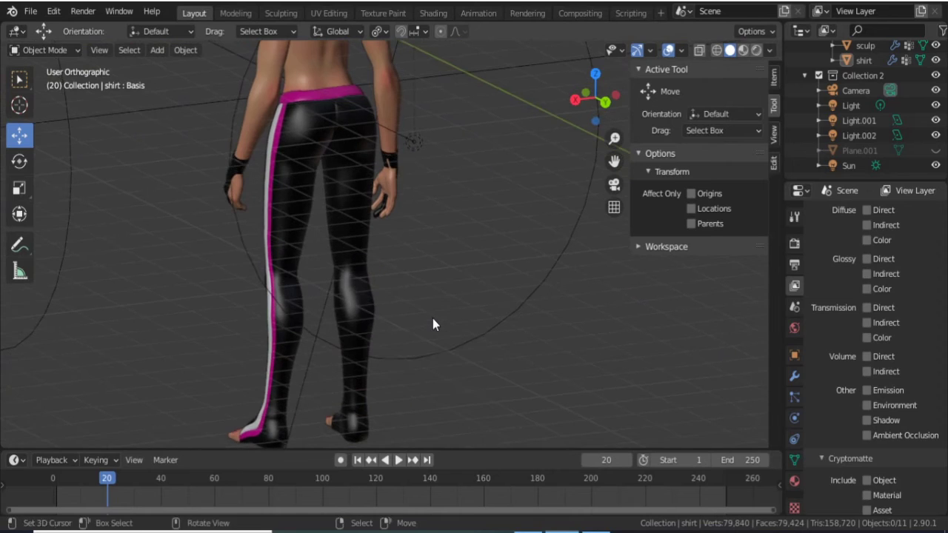
pyautogui.scroll(-2, 403, 328)
pyautogui.scroll(-2, 404, 328)
pyautogui.scroll(-2, 403, 328)
pyautogui.scroll(2, 404, 328)
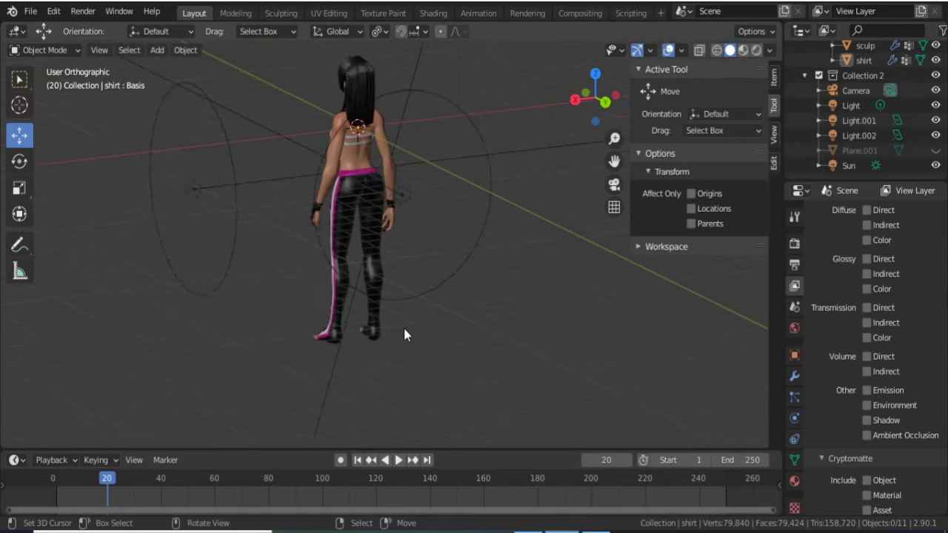
pyautogui.scroll(1, 299, 277)
pyautogui.scroll(1, 297, 338)
pyautogui.scroll(1, 288, 348)
pyautogui.scroll(1, 281, 368)
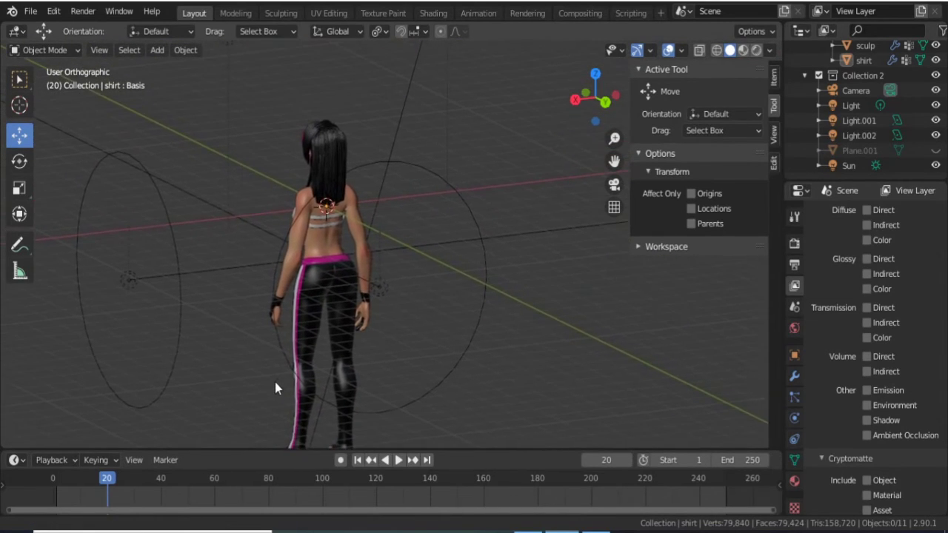
pyautogui.scroll(-1, 276, 363)
pyautogui.moveTo(260, 348); pyautogui.dragTo(434, 326, button='middle')
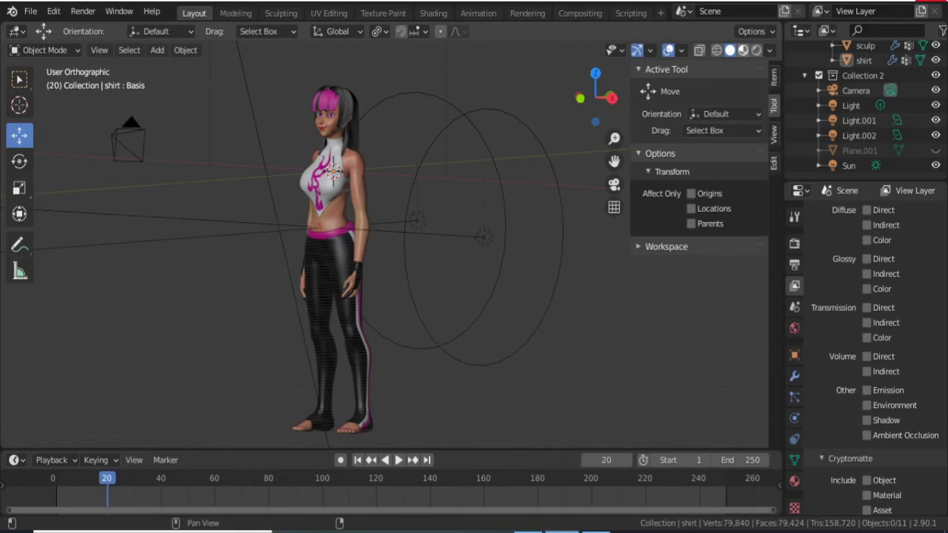
# Show the character in Material Preview from a straight-on perspective front view.
pyautogui.click(742, 51)
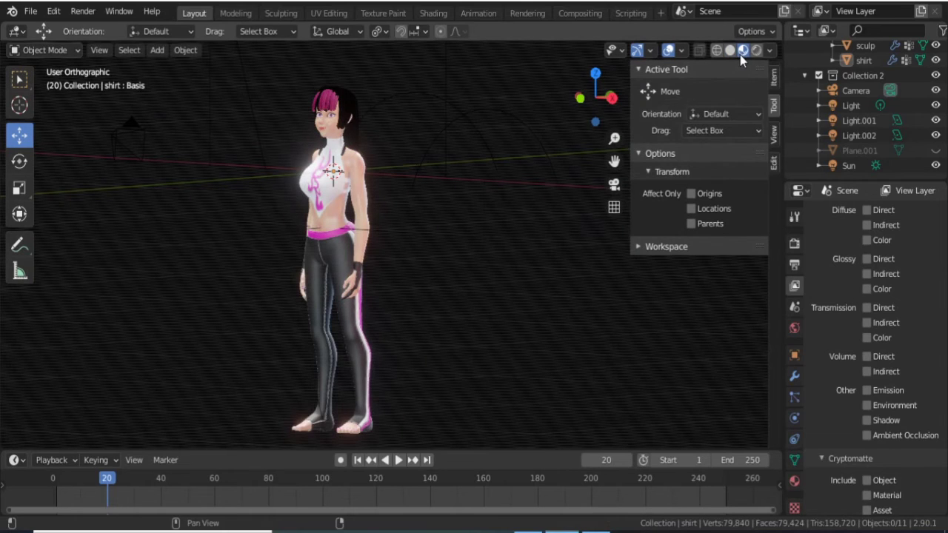
pyautogui.press('KP_1')
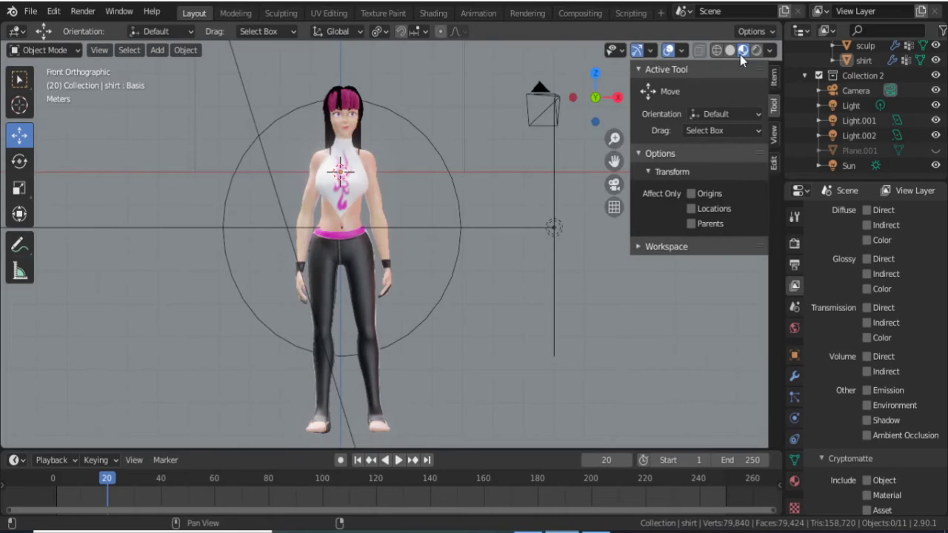
pyautogui.press('KP_5')
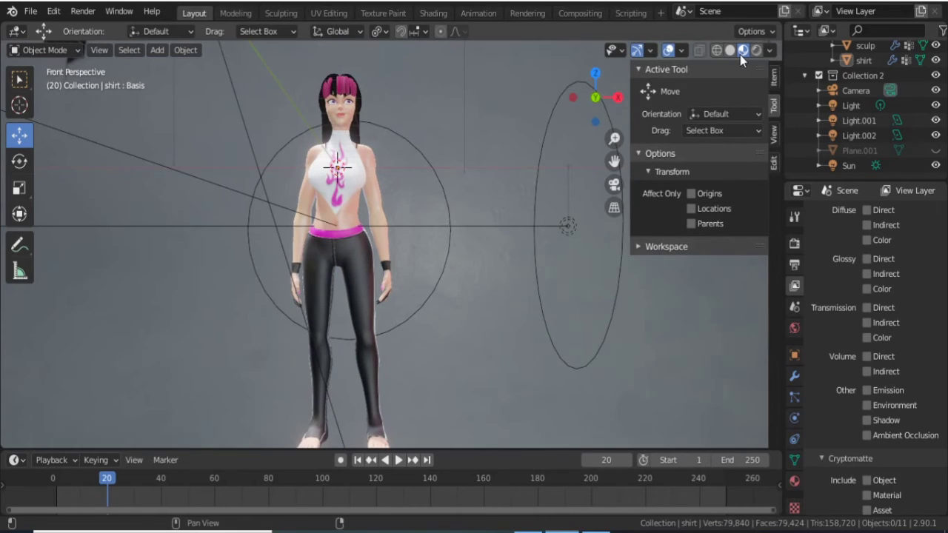
pyautogui.moveTo(481, 206)
pyautogui.mouseDown(button='middle')
pyautogui.moveTo(405, 297)
pyautogui.moveTo(291, 284)
pyautogui.moveTo(263, 298)
pyautogui.moveTo(275, 319)
pyautogui.moveTo(366, 343)
pyautogui.moveTo(432, 319)
pyautogui.moveTo(437, 289)
pyautogui.moveTo(477, 254)
pyautogui.mouseUp(button='middle')
pyautogui.scroll(3, 440, 289)
pyautogui.scroll(2, 439, 288)
pyautogui.scroll(3, 439, 289)
pyautogui.scroll(-1, 440, 288)
pyautogui.scroll(-2, 478, 254)
pyautogui.scroll(-2, 478, 255)
pyautogui.scroll(-3, 477, 256)
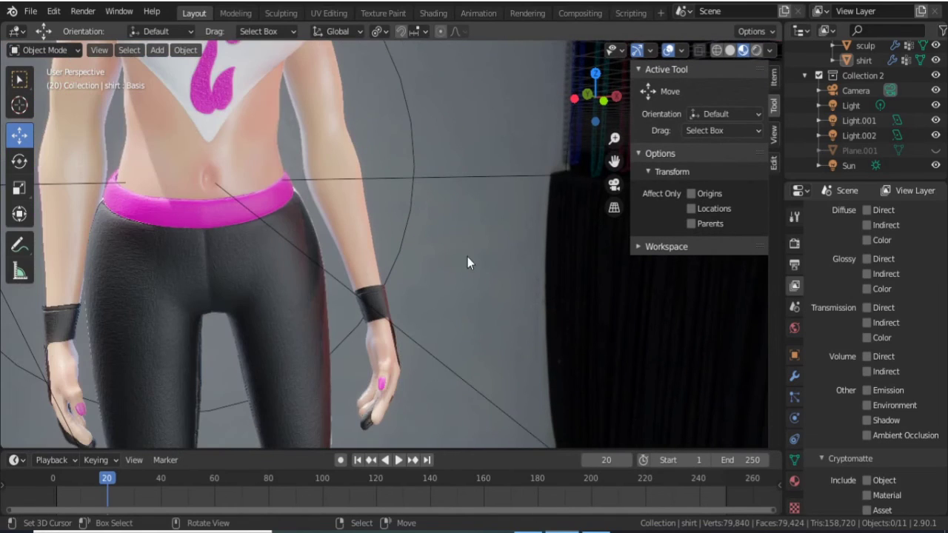
pyautogui.moveTo(320, 289)
pyautogui.mouseDown(button='middle')
pyautogui.moveTo(379, 294)
pyautogui.moveTo(389, 330)
pyautogui.moveTo(365, 359)
pyautogui.mouseUp(button='middle')
pyautogui.scroll(2, 365, 360)
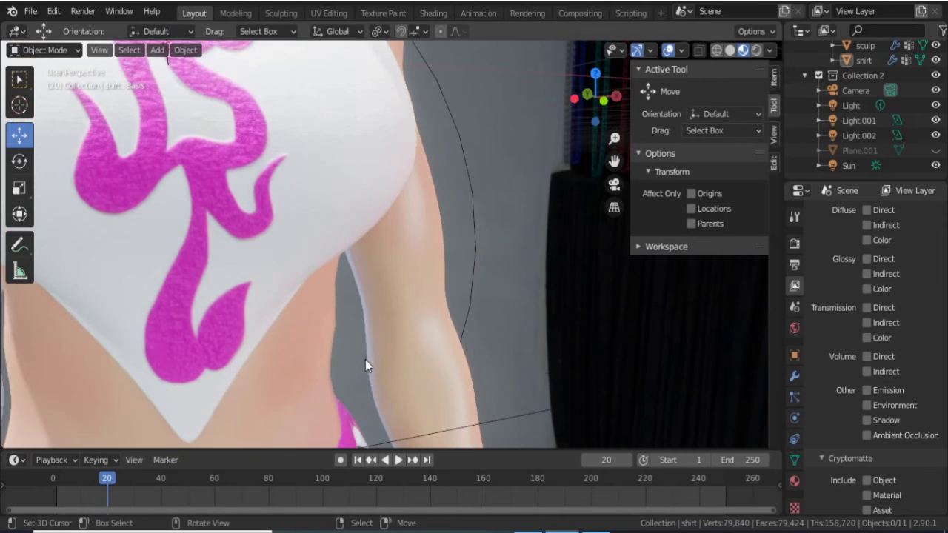
pyautogui.scroll(2, 355, 356)
pyautogui.moveTo(400, 412)
pyautogui.mouseDown(button='middle')
pyautogui.moveTo(460, 113)
pyautogui.moveTo(366, 391)
pyautogui.moveTo(394, 314)
pyautogui.mouseUp(button='middle')
pyautogui.scroll(-3, 396, 309)
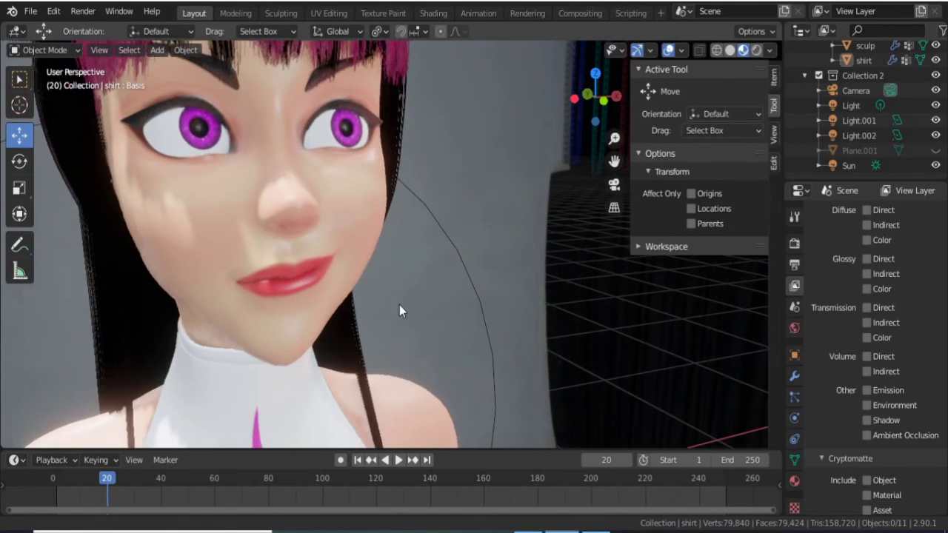
pyautogui.scroll(-1, 404, 305)
pyautogui.scroll(-2, 414, 305)
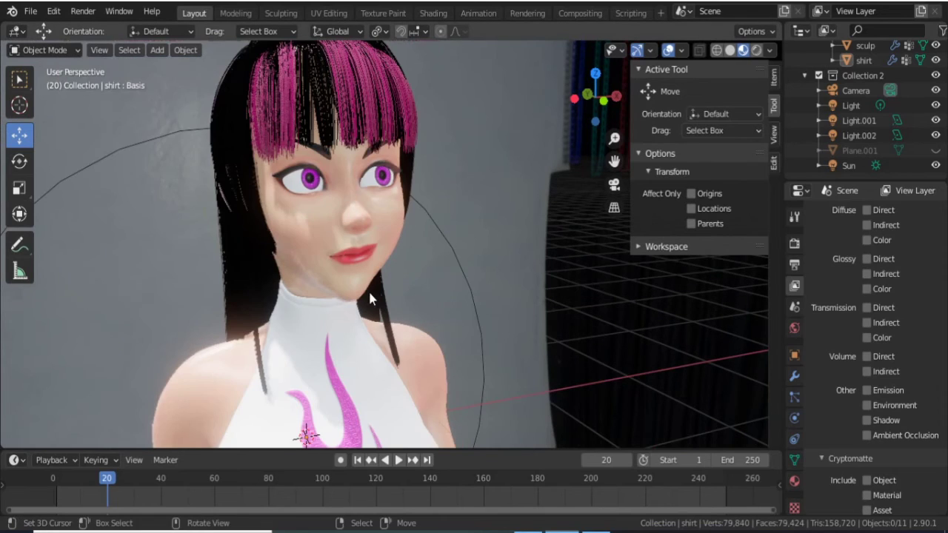
pyautogui.moveTo(332, 297)
pyautogui.mouseDown(button='middle')
pyautogui.moveTo(423, 289)
pyautogui.moveTo(412, 58)
pyautogui.moveTo(415, 91)
pyautogui.mouseUp(button='middle')
pyautogui.moveTo(416, 249)
pyautogui.keyDown('shift'); pyautogui.mouseDown(button='middle')
pyautogui.moveTo(433, 111)
pyautogui.moveTo(449, 333)
pyautogui.mouseUp(button='middle'); pyautogui.keyUp('shift')
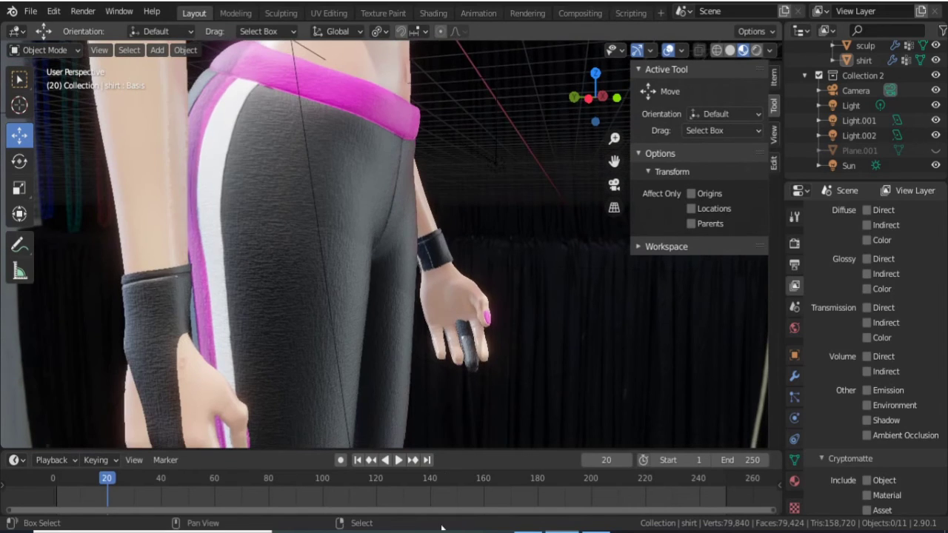
pyautogui.keyDown('shift'); pyautogui.scroll(-3, 451, 195); pyautogui.keyUp('shift')
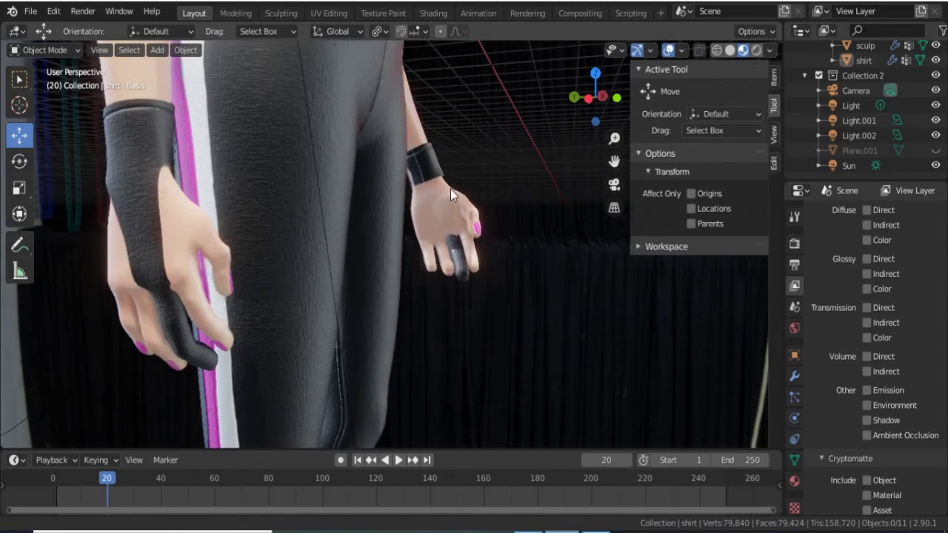
pyautogui.scroll(-4, 480, 298)
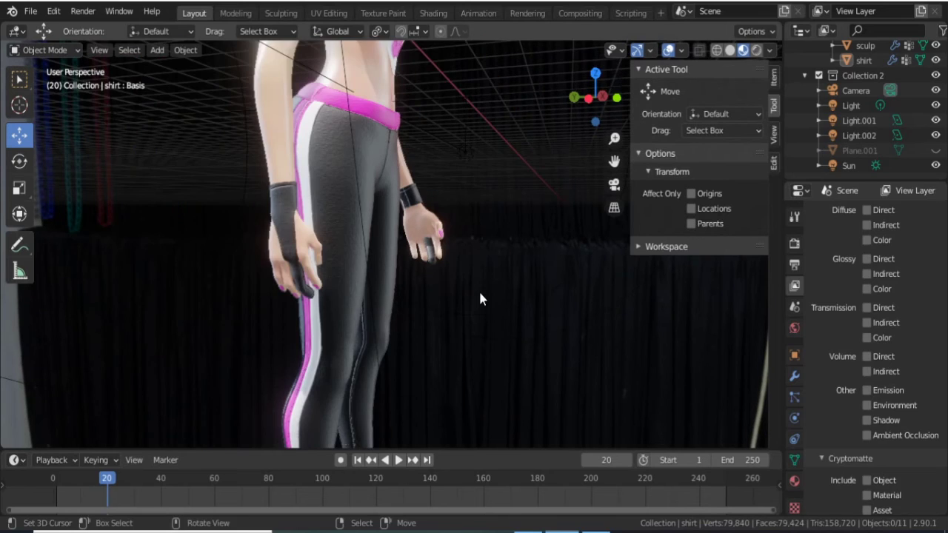
pyautogui.keyDown('shift'); pyautogui.moveTo(480, 332); pyautogui.dragTo(457, 191, button='middle'); pyautogui.keyUp('shift')
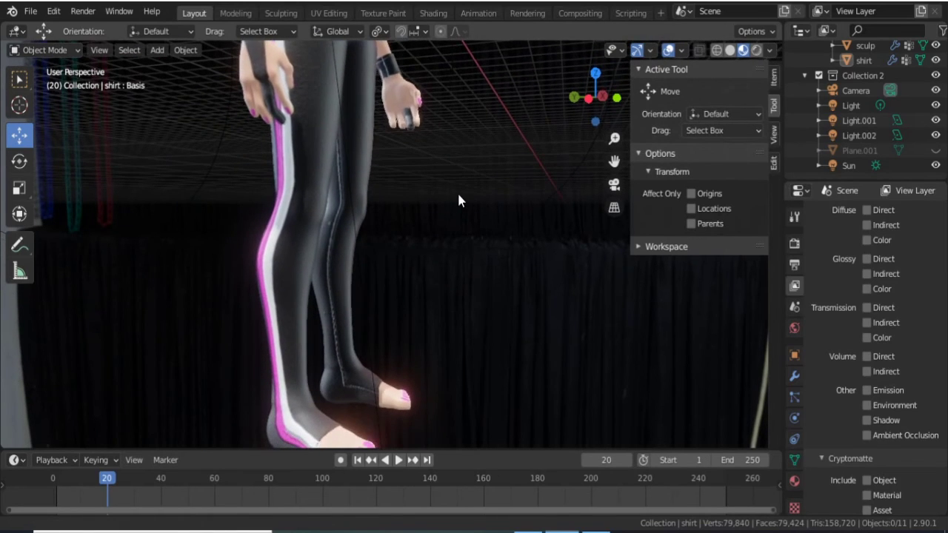
pyautogui.moveTo(494, 368)
pyautogui.keyDown('shift'); pyautogui.mouseDown(button='middle')
pyautogui.moveTo(489, 305)
pyautogui.moveTo(518, 324)
pyautogui.moveTo(386, 343)
pyautogui.moveTo(423, 290)
pyautogui.moveTo(430, 387)
pyautogui.moveTo(441, 125)
pyautogui.moveTo(412, 315)
pyautogui.mouseUp(button='middle'); pyautogui.keyUp('shift')
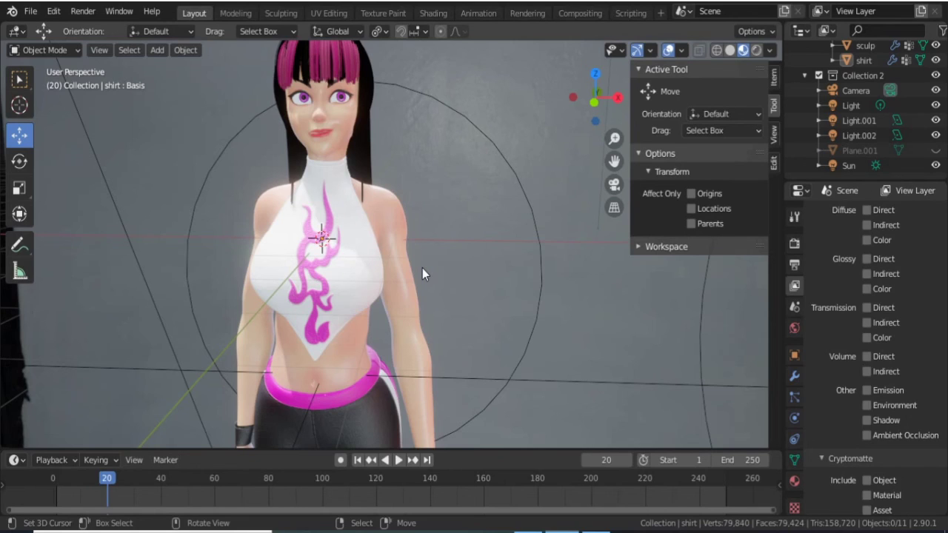
# Zoom out, switch to Solid shading, and orbit to see the character, lights and camera.
pyautogui.scroll(-4, 416, 243)
pyautogui.scroll(-2, 417, 243)
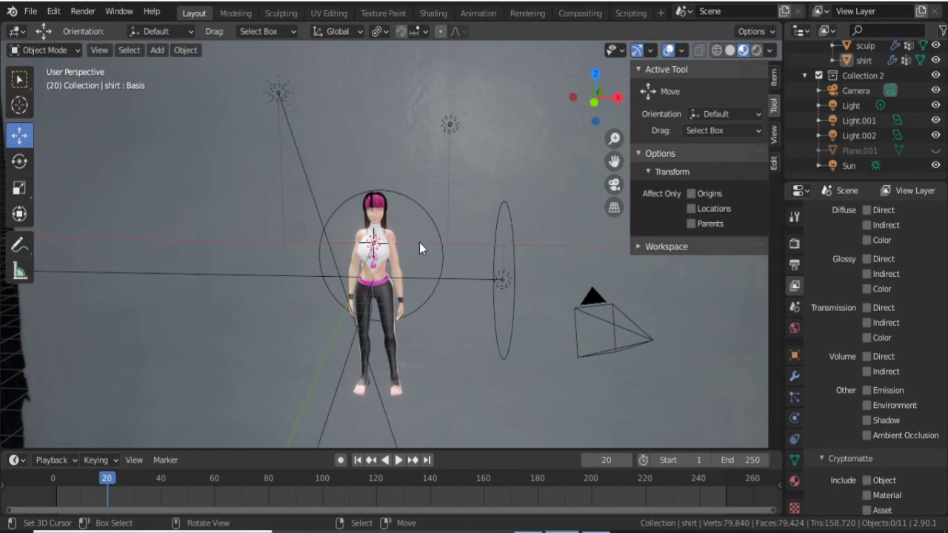
pyautogui.click(729, 50)
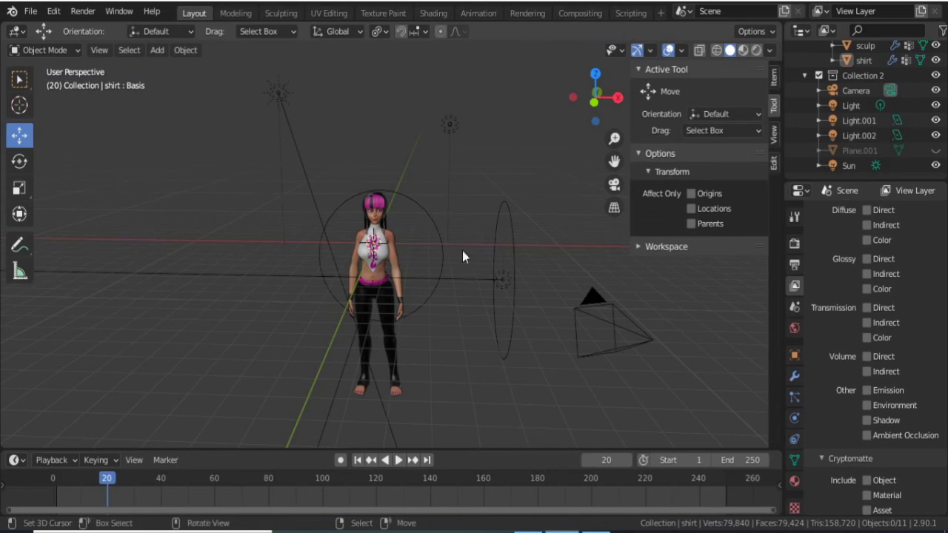
pyautogui.moveTo(463, 250)
pyautogui.mouseDown(button='middle')
pyautogui.moveTo(221, 290)
pyautogui.moveTo(418, 303)
pyautogui.moveTo(479, 254)
pyautogui.mouseUp(button='middle')
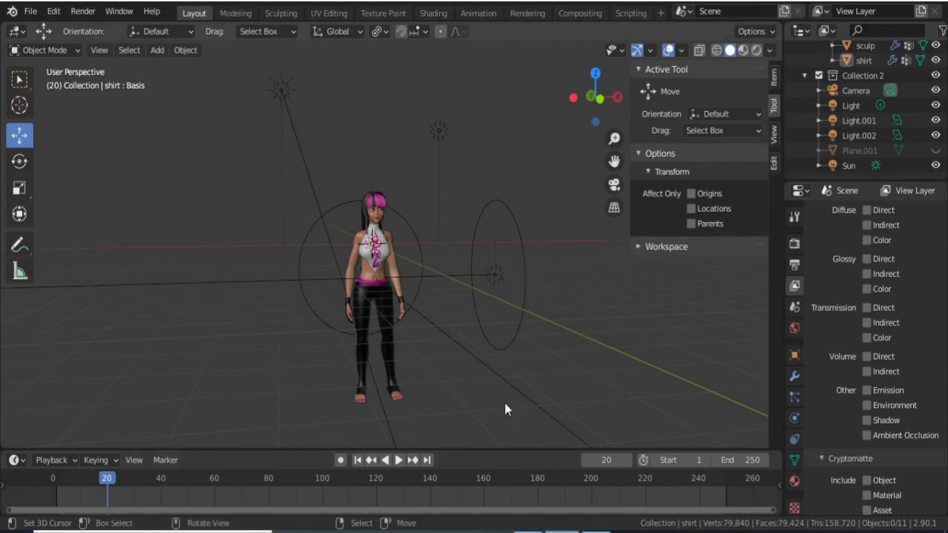